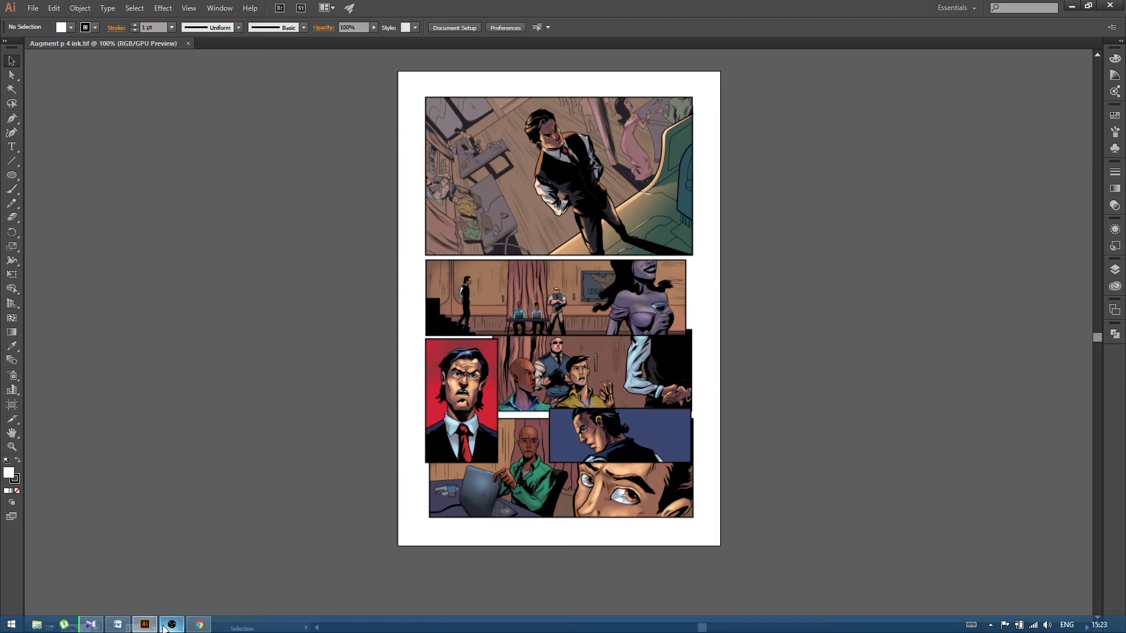
- Open the Blambot comic fonts website in the browser and close it again
{"action": "left_click", "coordinate": [200, 625]}
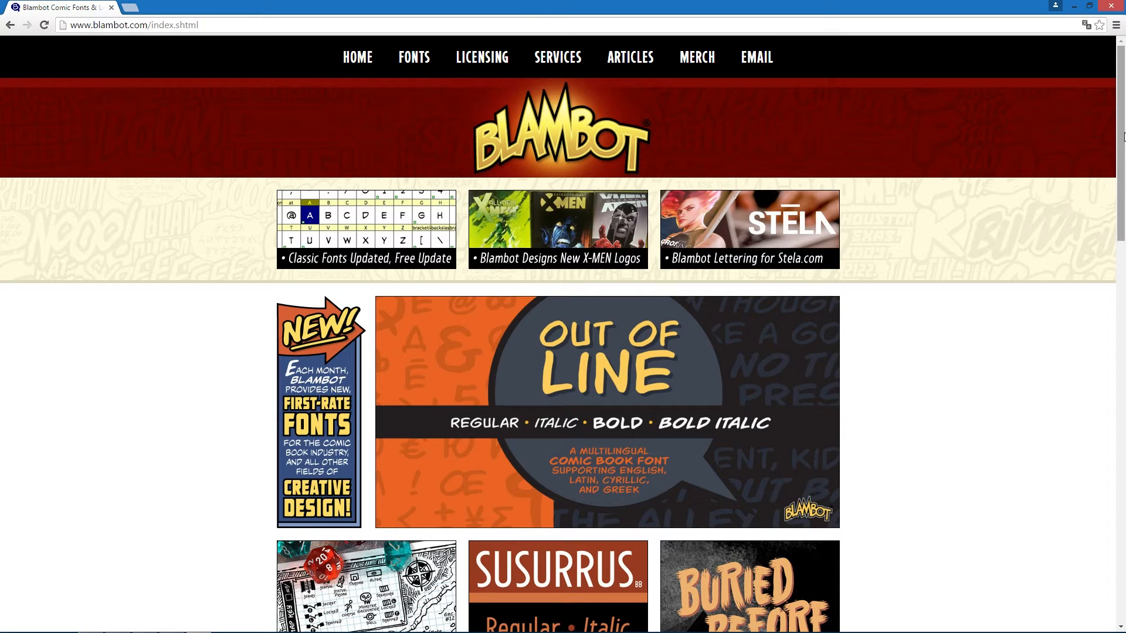
{"action": "left_click", "coordinate": [1112, 7]}
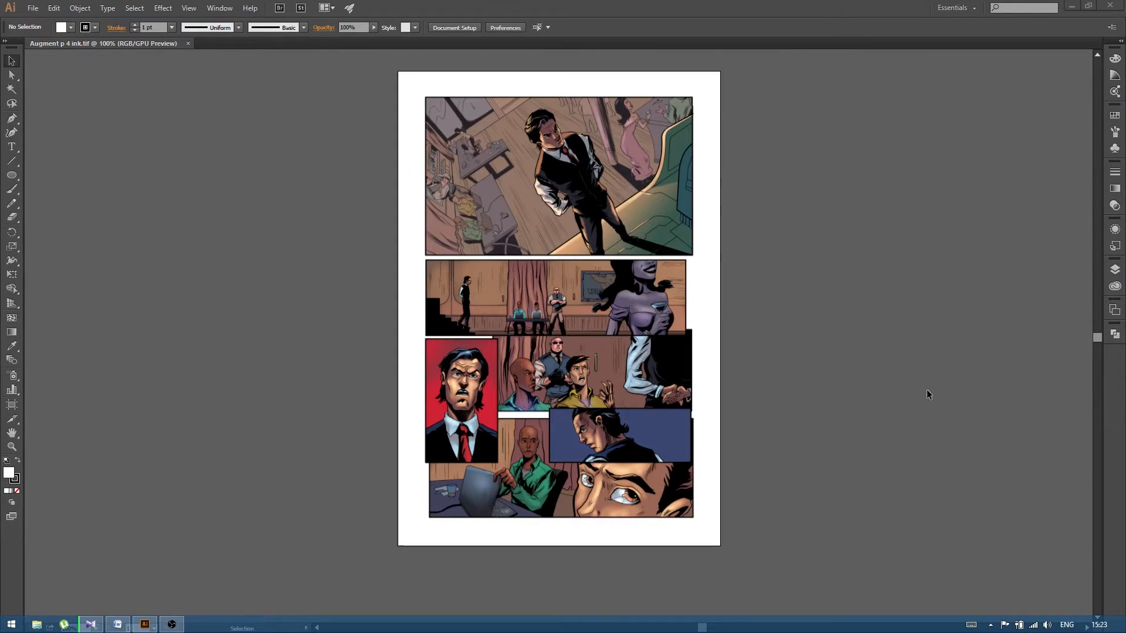
- Switch to the Word script for page 4 and open it in full screen reading view
{"action": "left_click", "coordinate": [119, 625]}
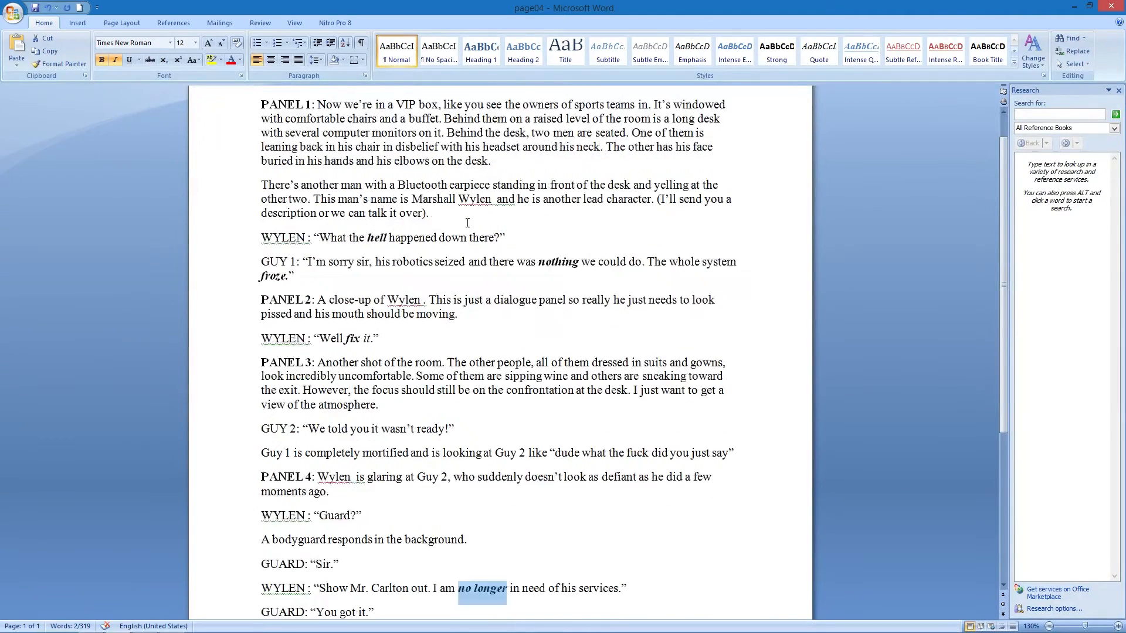
{"action": "scroll", "coordinate": [469, 224], "scroll_direction": "down", "scroll_amount": 3}
{"action": "scroll", "coordinate": [469, 225], "scroll_direction": "down", "scroll_amount": 3}
{"action": "scroll", "coordinate": [475, 234], "scroll_direction": "up", "scroll_amount": 4}
{"action": "scroll", "coordinate": [481, 351], "scroll_direction": "down", "scroll_amount": 3}
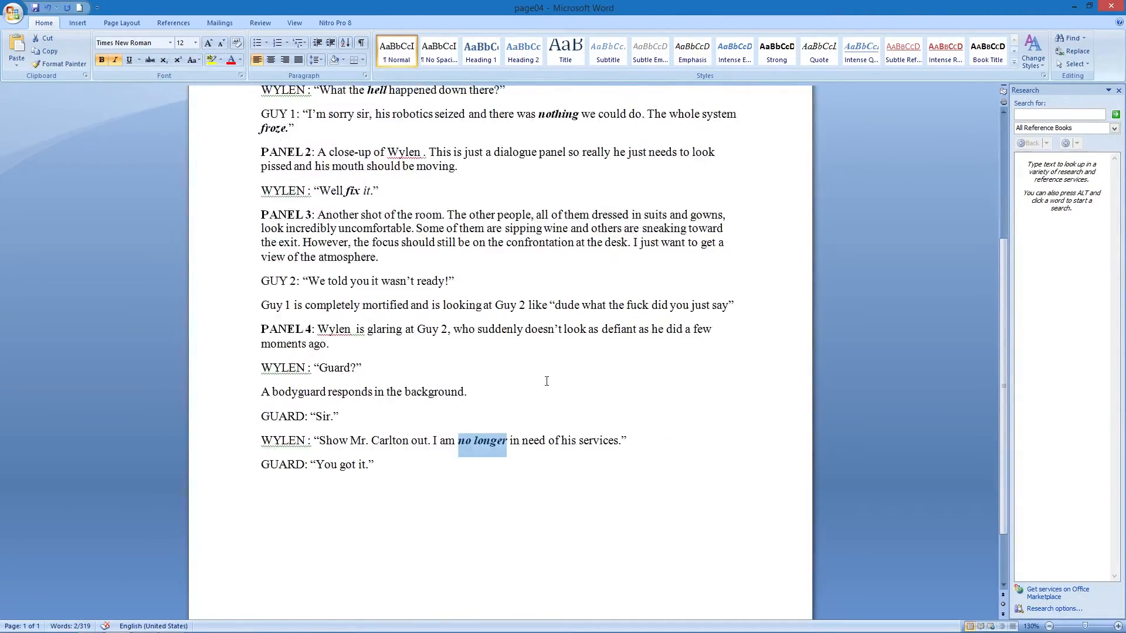
{"action": "left_click", "coordinate": [488, 443]}
{"action": "scroll", "coordinate": [488, 443], "scroll_direction": "up", "scroll_amount": 6}
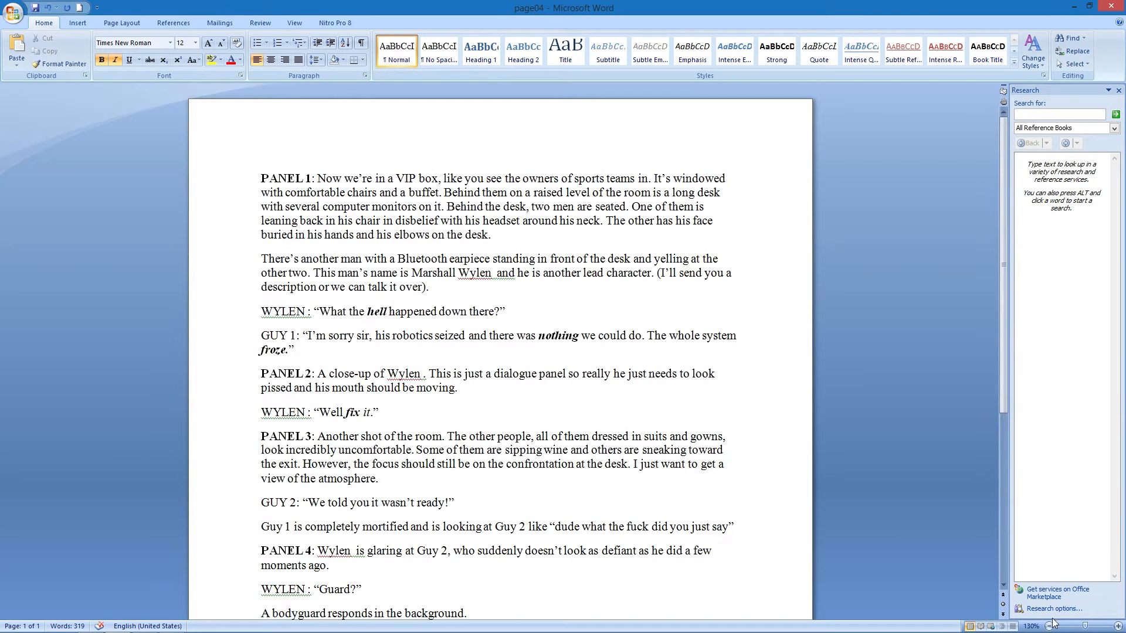
{"action": "left_click", "coordinate": [980, 626]}
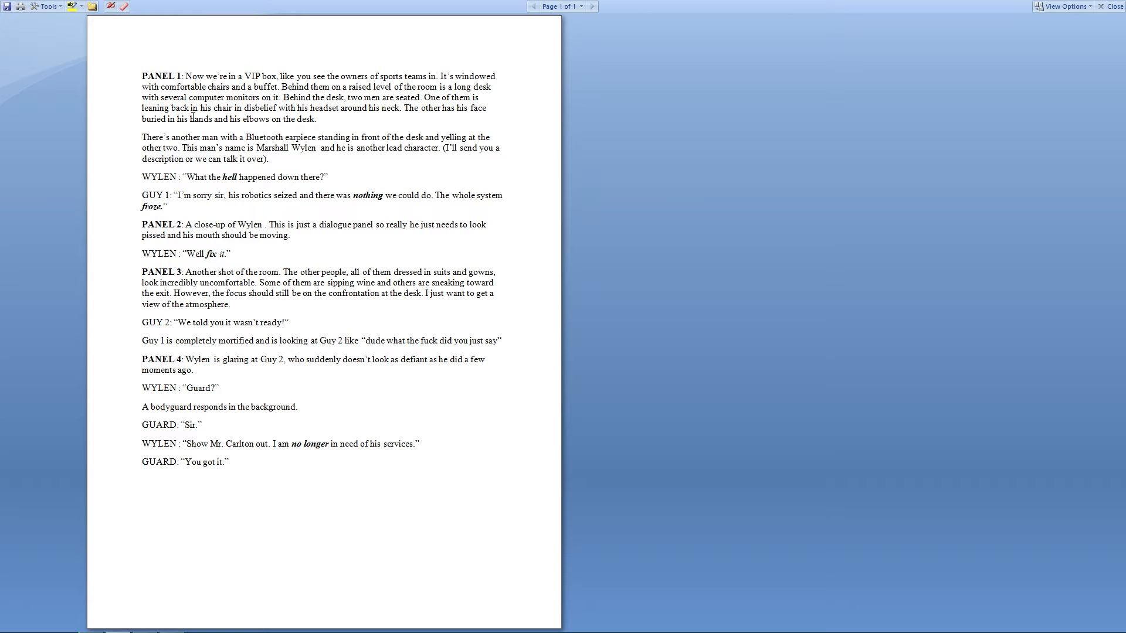
- Return to the comic page artwork, open the Layers panel and add two new layers
{"action": "key", "text": "alt+Tab"}
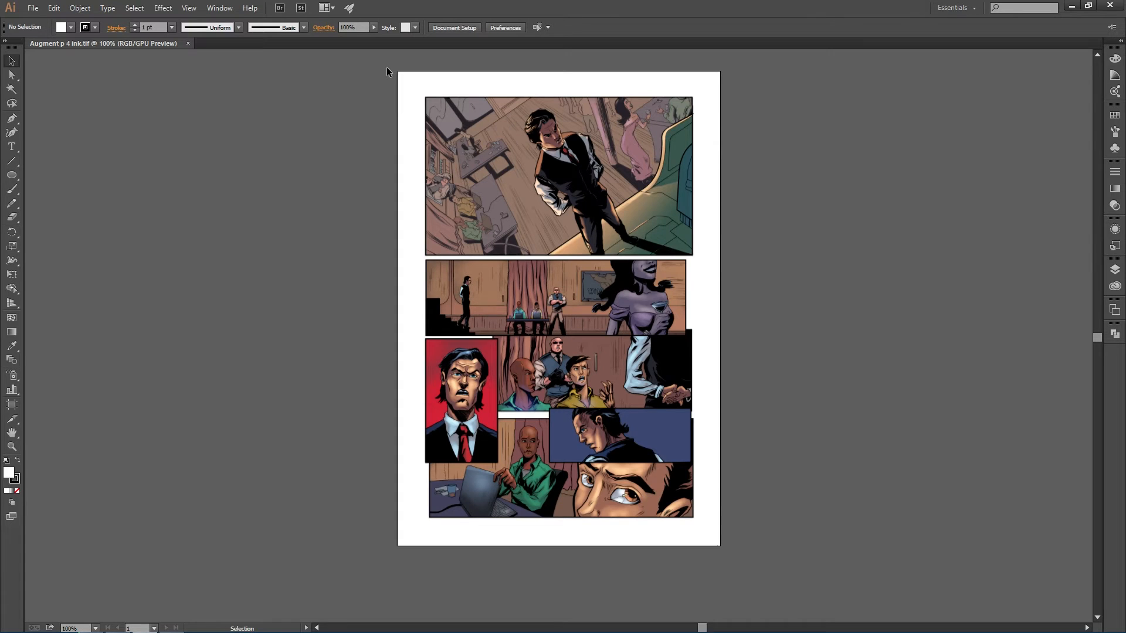
{"action": "scroll", "coordinate": [386, 67], "scroll_direction": "up", "scroll_amount": 1}
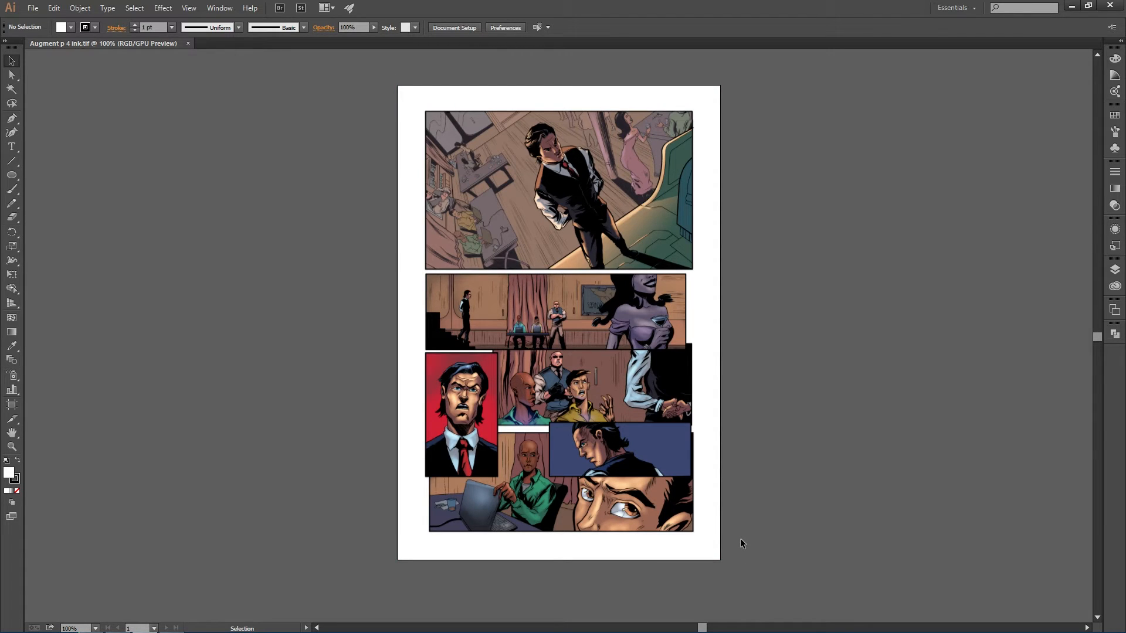
{"action": "scroll", "coordinate": [740, 539], "scroll_direction": "up", "scroll_amount": 1}
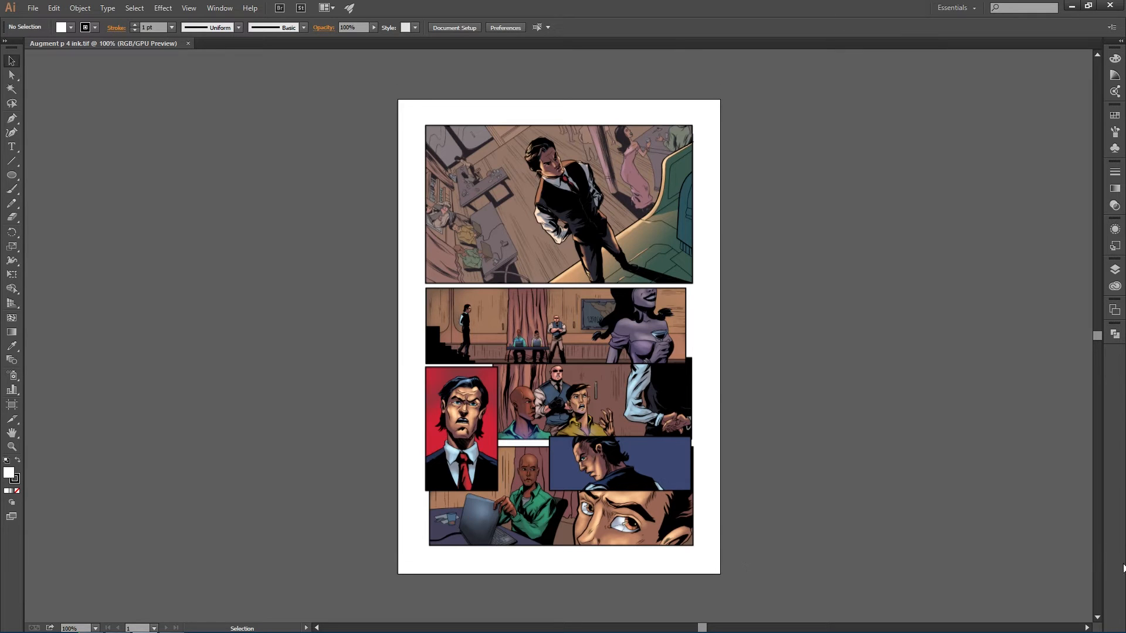
{"action": "scroll", "coordinate": [895, 387], "scroll_direction": "down", "scroll_amount": 1}
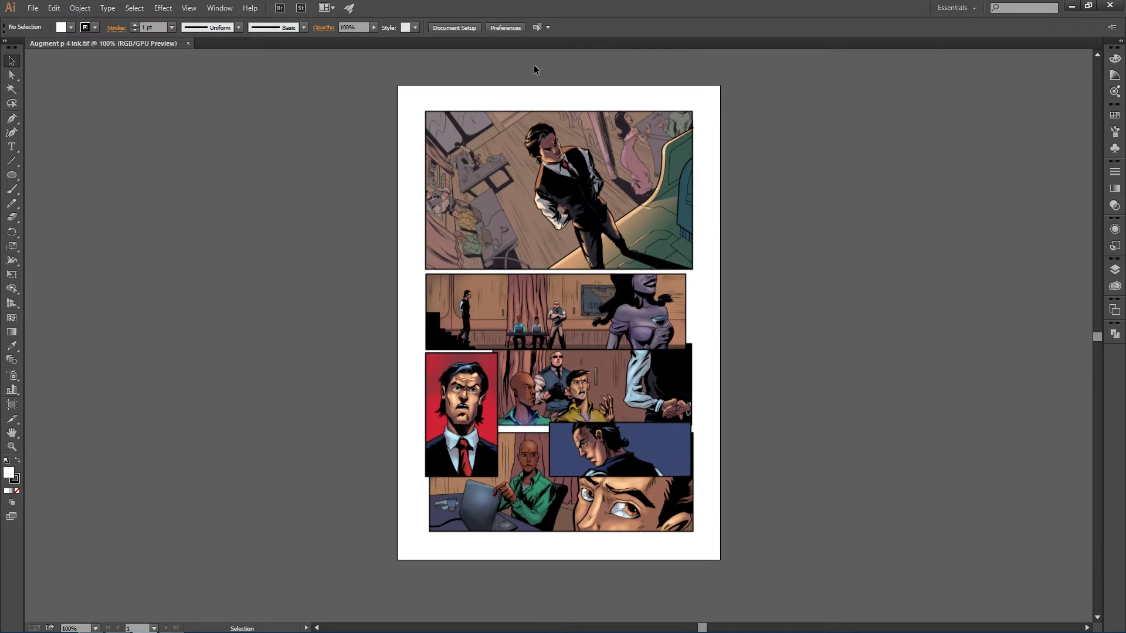
{"action": "left_click", "coordinate": [1113, 271]}
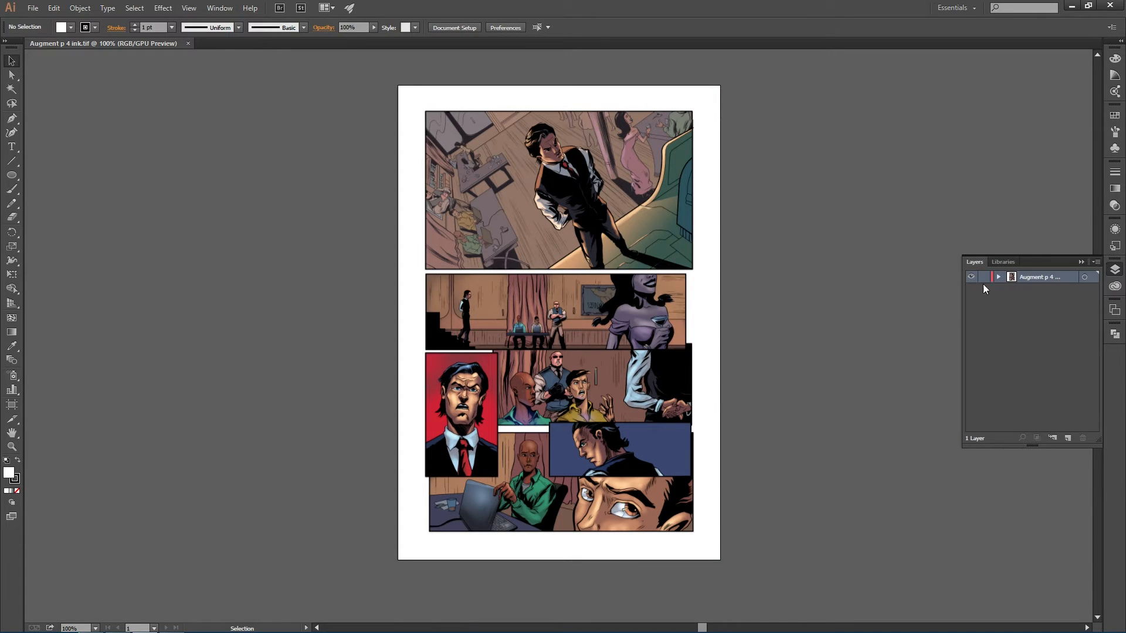
{"action": "left_click", "coordinate": [1068, 439]}
{"action": "left_click", "coordinate": [1068, 439]}
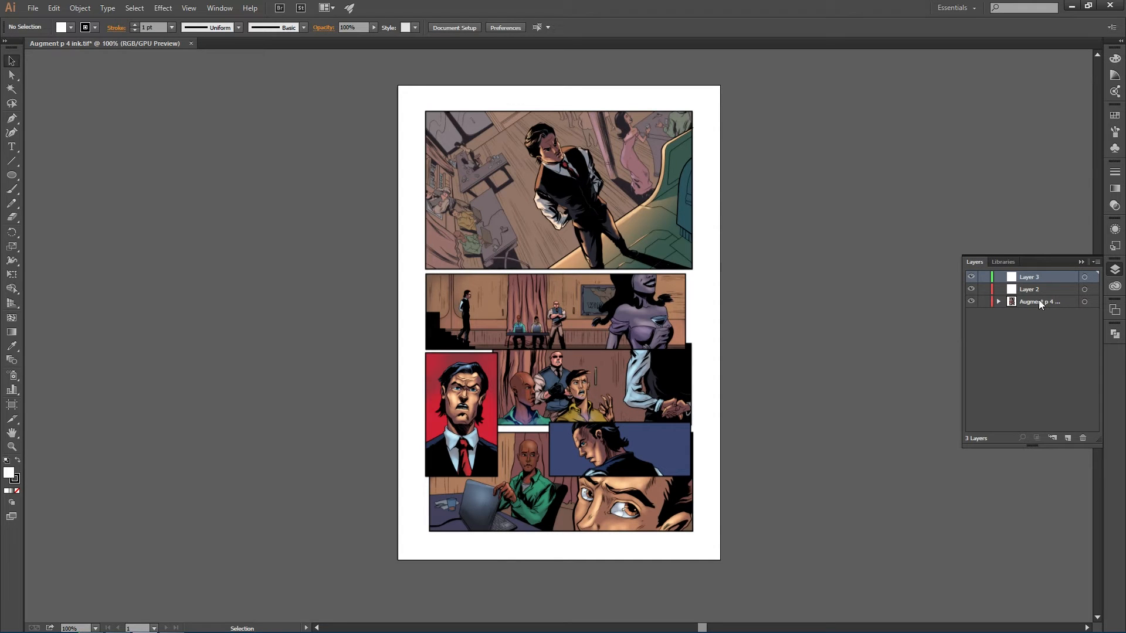
- Lock the artwork layer and rename it Page
{"action": "left_click", "coordinate": [984, 301]}
{"action": "left_click", "coordinate": [1031, 304]}
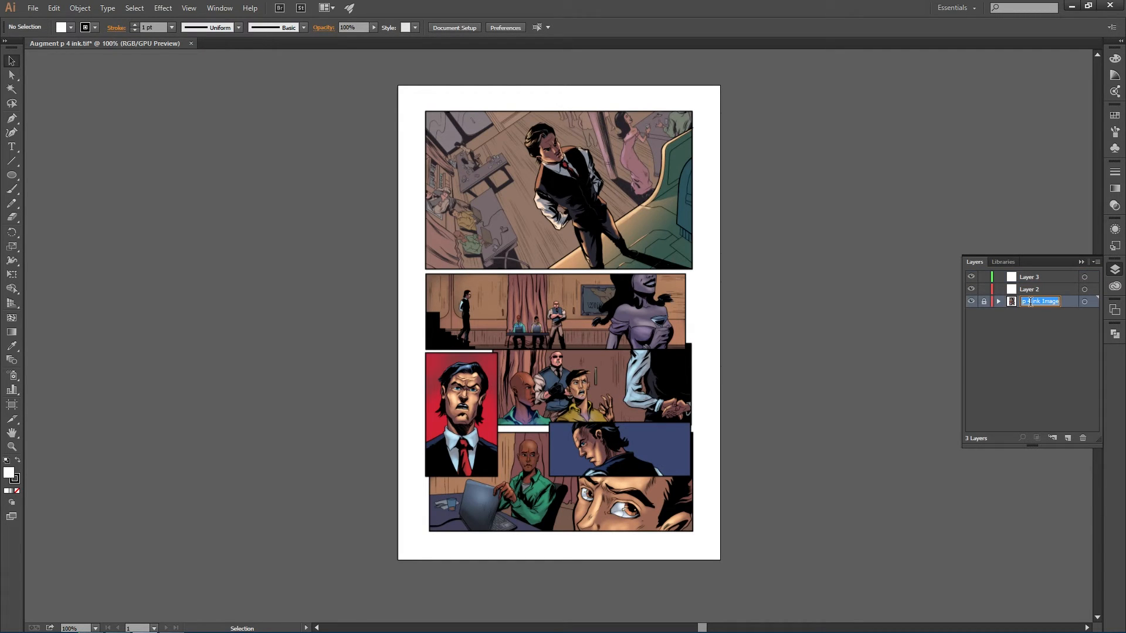
{"action": "type", "text": "Page"}
{"action": "key", "text": "Return"}
- Rename Layer 2 as blns
{"action": "left_click", "coordinate": [1028, 290]}
{"action": "left_click", "coordinate": [1023, 277]}
{"action": "left_click", "coordinate": [1024, 292]}
{"action": "left_click", "coordinate": [1023, 278]}
{"action": "left_click", "coordinate": [1026, 289]}
{"action": "left_click", "coordinate": [1024, 277]}
{"action": "double_click", "coordinate": [1024, 289]}
{"action": "type", "text": "bins"}
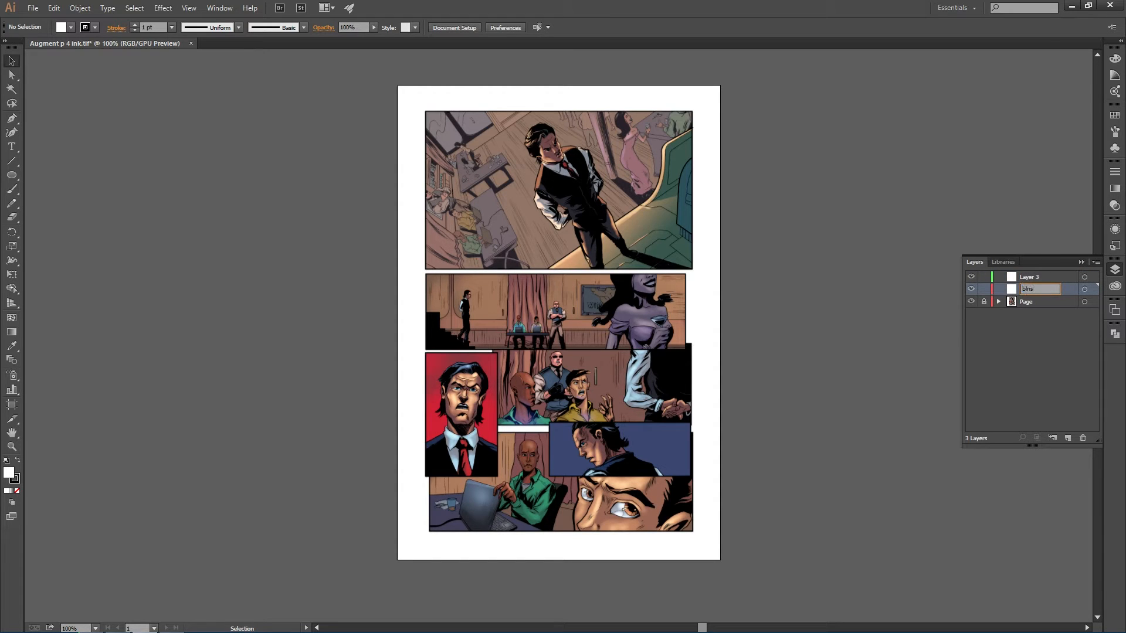
{"action": "key", "text": "Return"}
- Rename Layer 3 as txt and lock the blns layer
{"action": "double_click", "coordinate": [1024, 276]}
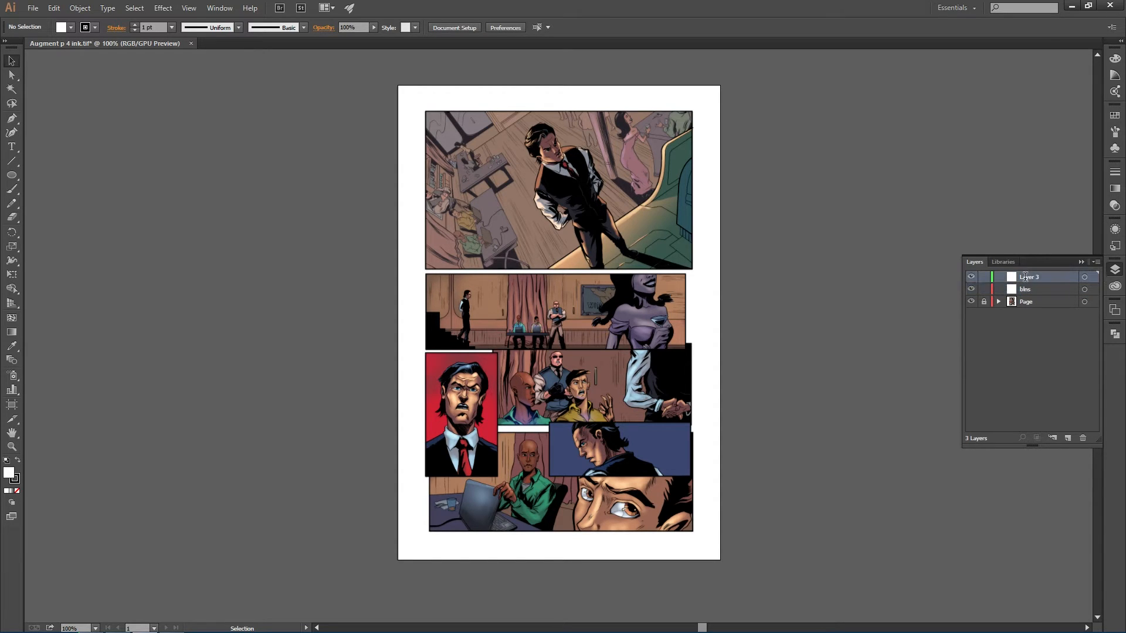
{"action": "type", "text": "txt"}
{"action": "left_click", "coordinate": [984, 289]}
- Zoom in on the first panel and lock the txt layer
{"action": "scroll", "coordinate": [502, 242], "scroll_direction": "up", "scroll_amount": 1}
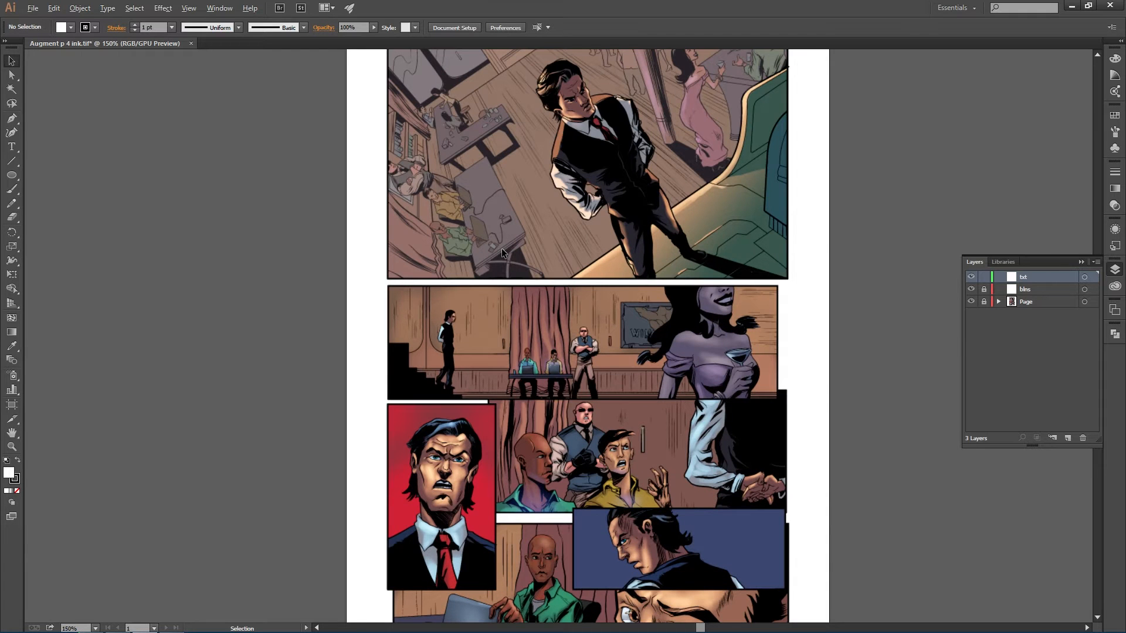
{"action": "scroll", "coordinate": [501, 248], "scroll_direction": "up", "scroll_amount": 2}
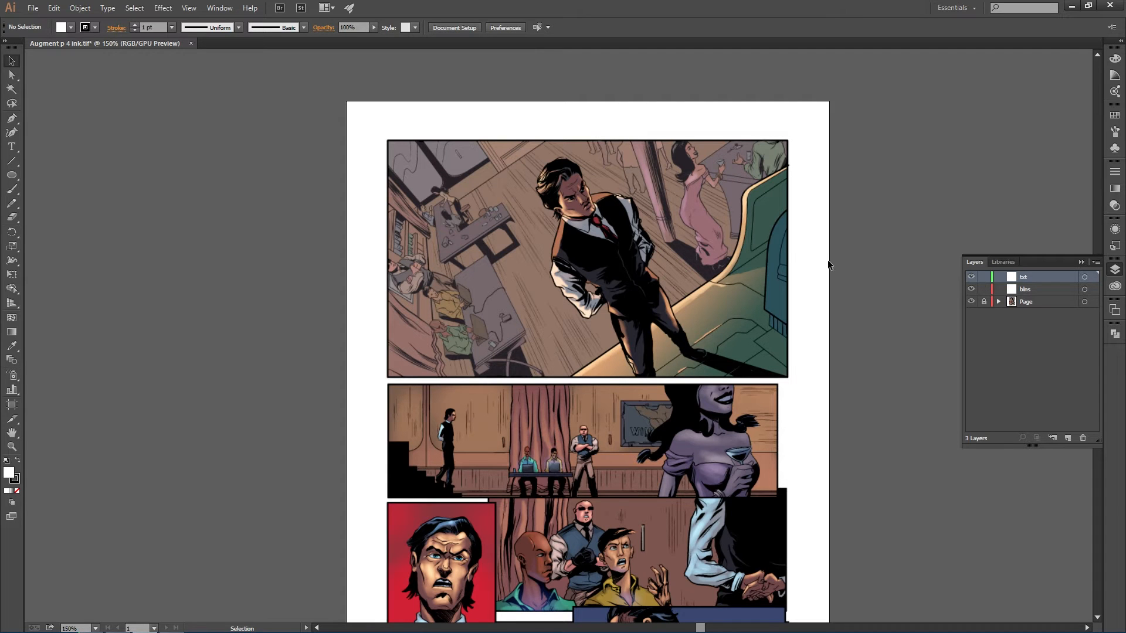
{"action": "scroll", "coordinate": [763, 236], "scroll_direction": "down", "scroll_amount": 5}
{"action": "scroll", "coordinate": [762, 235], "scroll_direction": "up", "scroll_amount": 3}
{"action": "scroll", "coordinate": [501, 171], "scroll_direction": "up", "scroll_amount": 2}
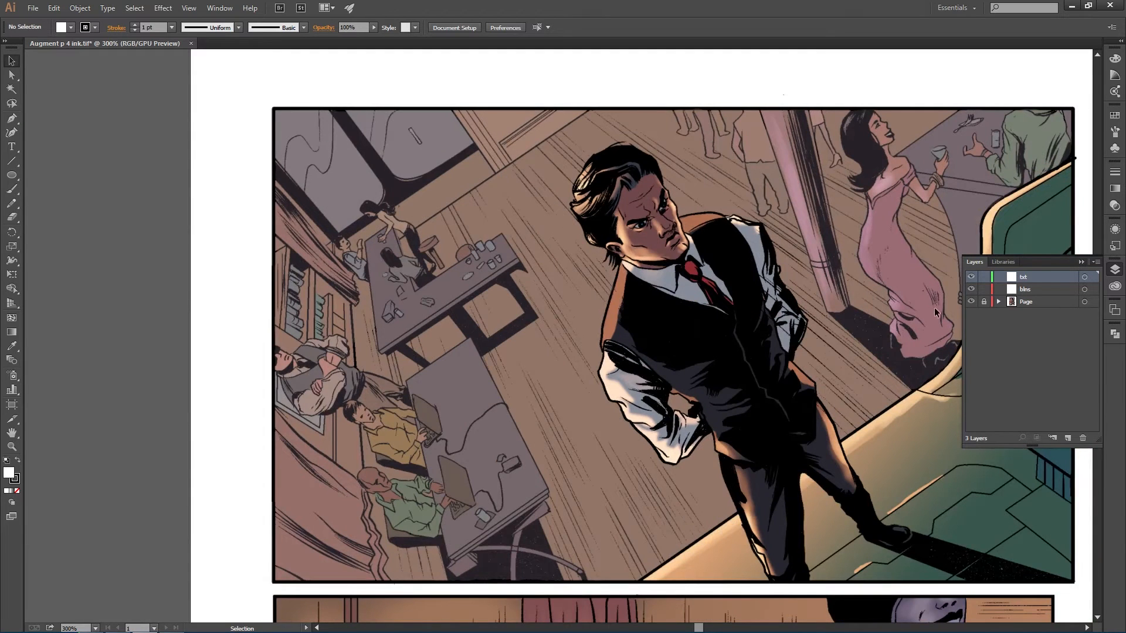
{"action": "left_click_drag", "start_coordinate": [848, 265], "coordinate": [738, 261]}
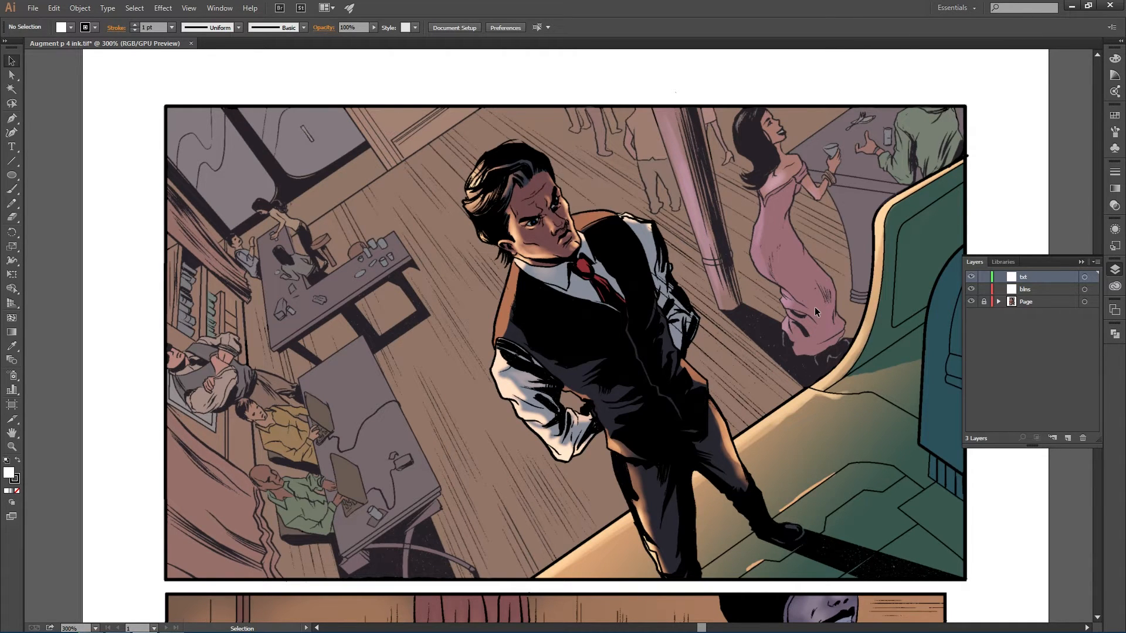
{"action": "left_click", "coordinate": [983, 289]}
{"action": "left_click", "coordinate": [984, 289]}
{"action": "left_click", "coordinate": [984, 278]}
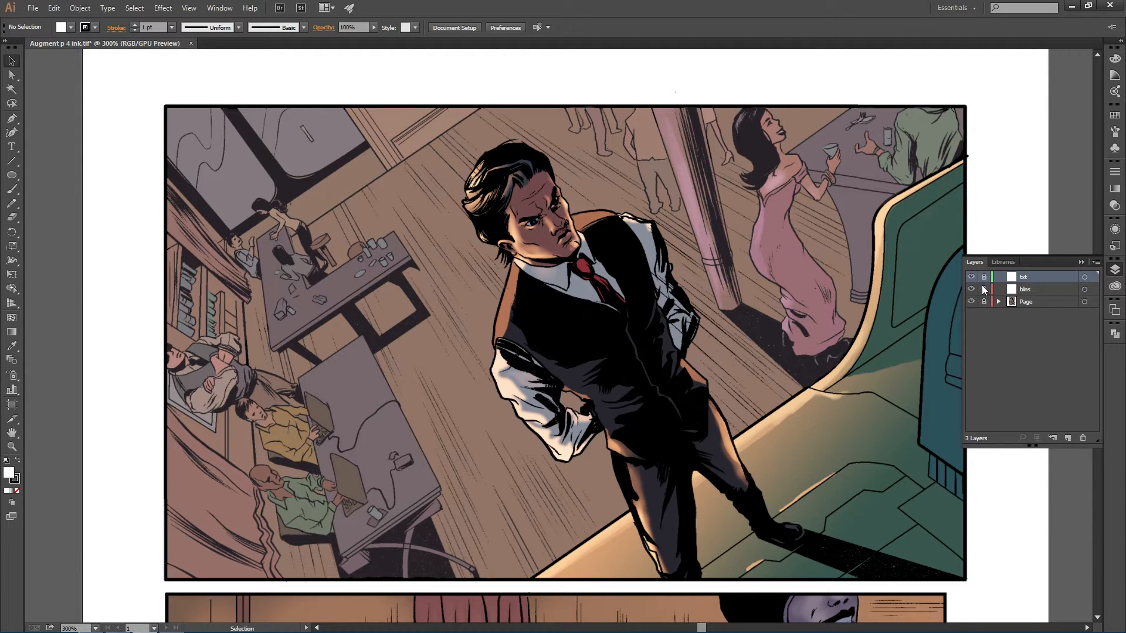
- Compare the first panel artwork with the script's Panel 1 description and dialogue
{"action": "scroll", "coordinate": [628, 282], "scroll_direction": "down", "scroll_amount": 1}
{"action": "scroll", "coordinate": [628, 281], "scroll_direction": "up", "scroll_amount": 1}
{"action": "key", "text": "alt+Tab"}
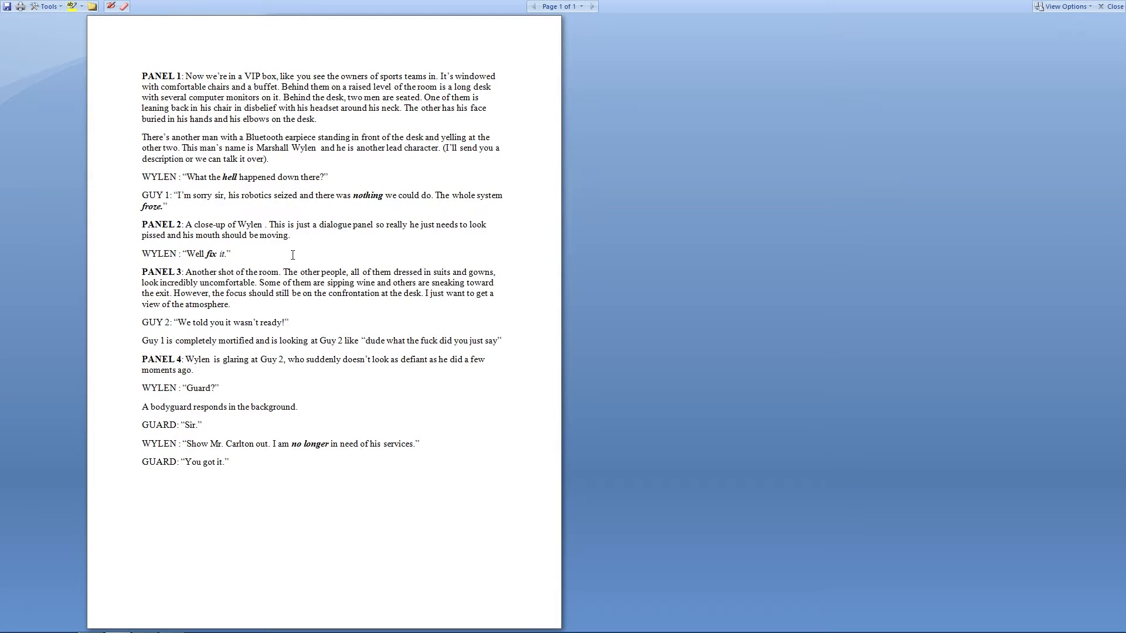
{"action": "key", "text": "alt+Tab"}
{"action": "key", "text": "alt+Tab"}
{"action": "key", "text": "alt+Tab"}
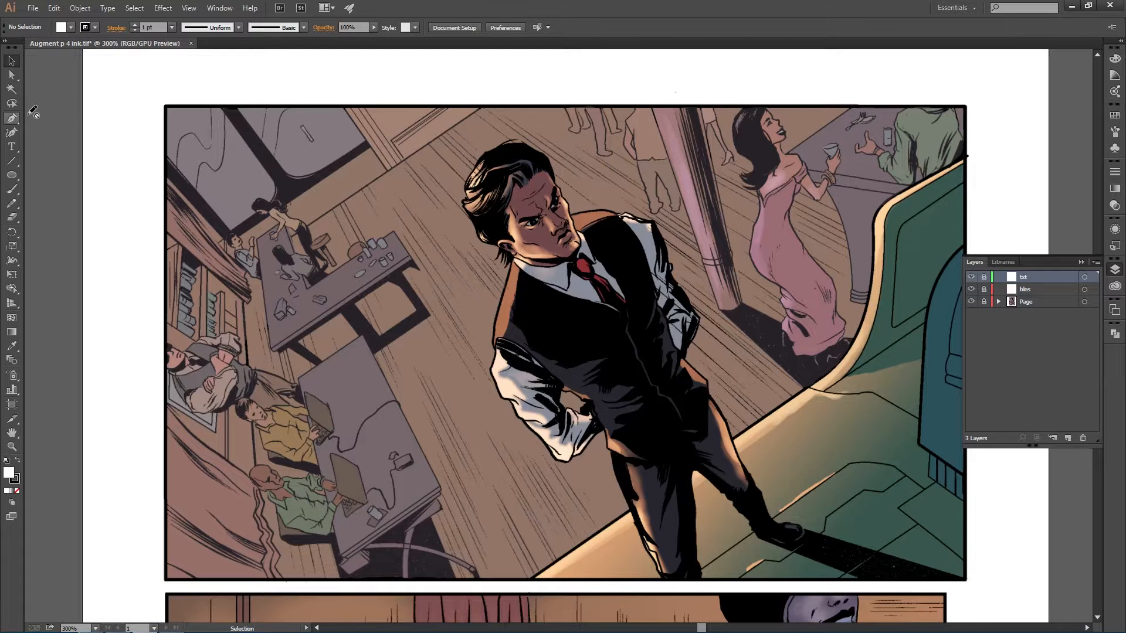
{"action": "scroll", "coordinate": [498, 226], "scroll_direction": "down", "scroll_amount": 1}
{"action": "scroll", "coordinate": [496, 224], "scroll_direction": "up", "scroll_amount": 1}
{"action": "scroll", "coordinate": [581, 268], "scroll_direction": "right", "scroll_amount": 3}
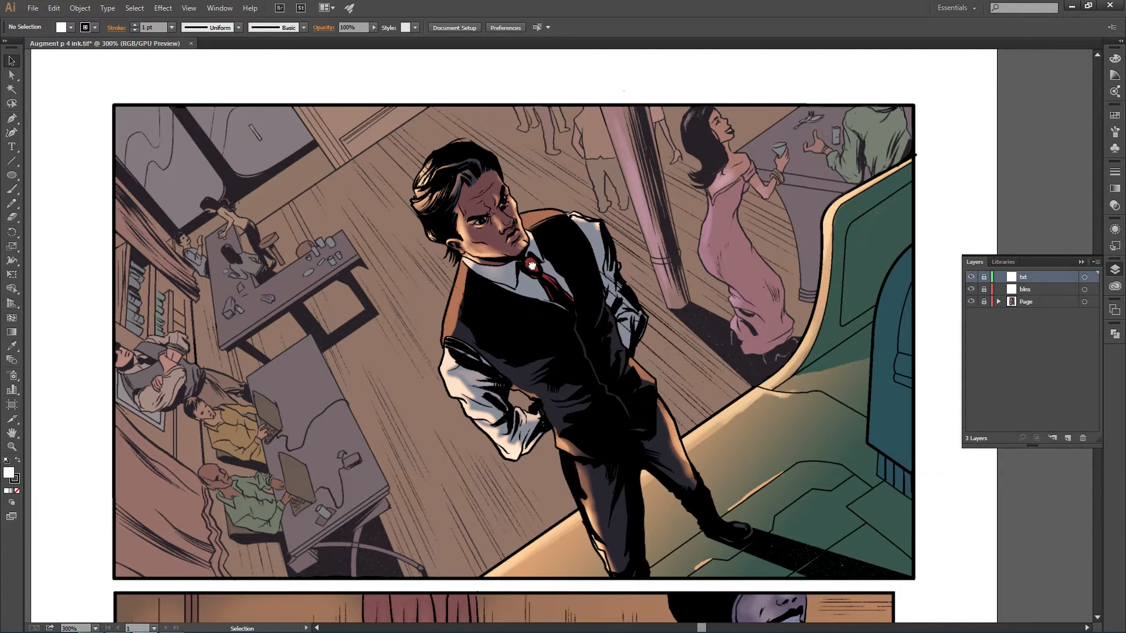
- Unlock the txt layer and select Wylen's first dialogue line in the script
{"action": "left_click", "coordinate": [984, 277]}
{"action": "key", "text": "alt+Tab"}
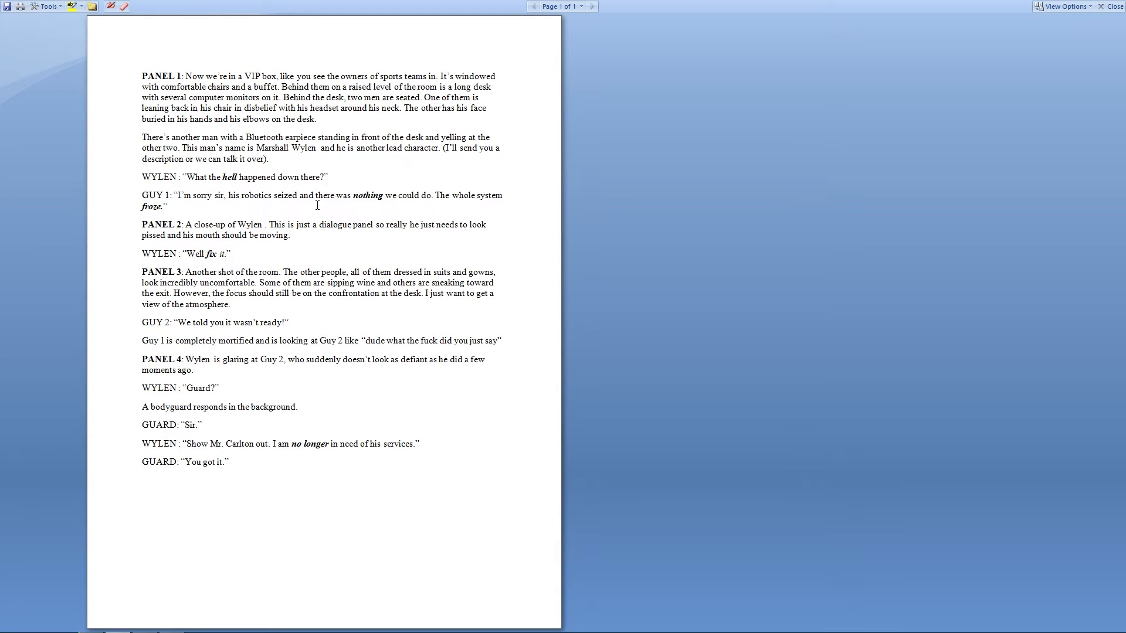
{"action": "key", "text": "alt+Tab"}
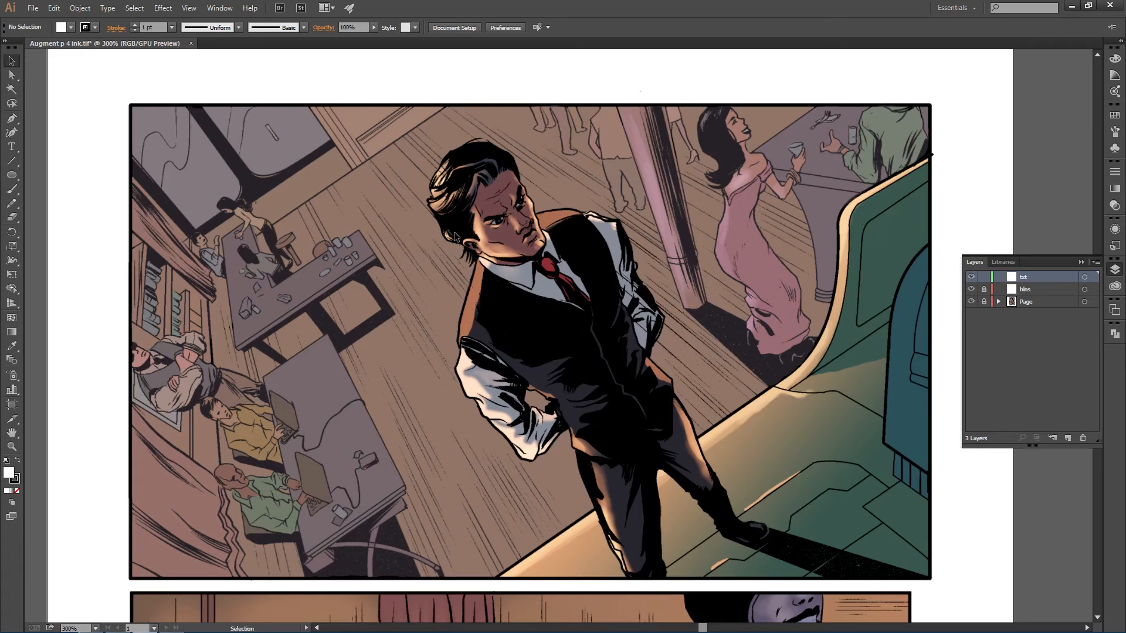
{"action": "scroll", "coordinate": [455, 236], "scroll_direction": "up", "scroll_amount": 1}
{"action": "key", "text": "alt+Tab"}
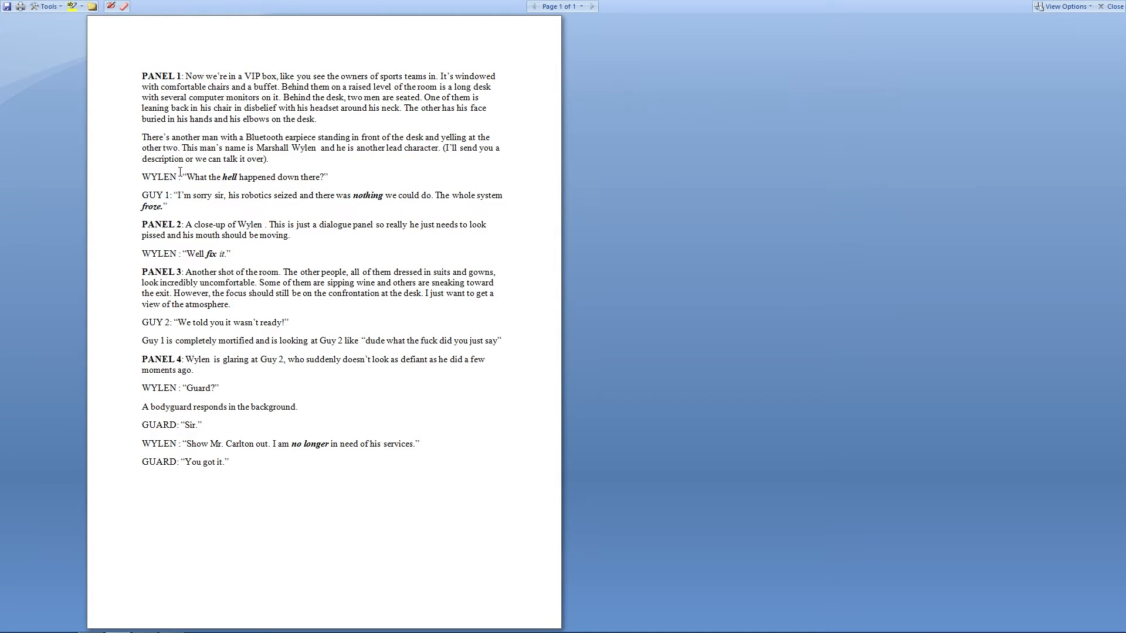
{"action": "left_click_drag", "start_coordinate": [187, 177], "coordinate": [324, 179]}
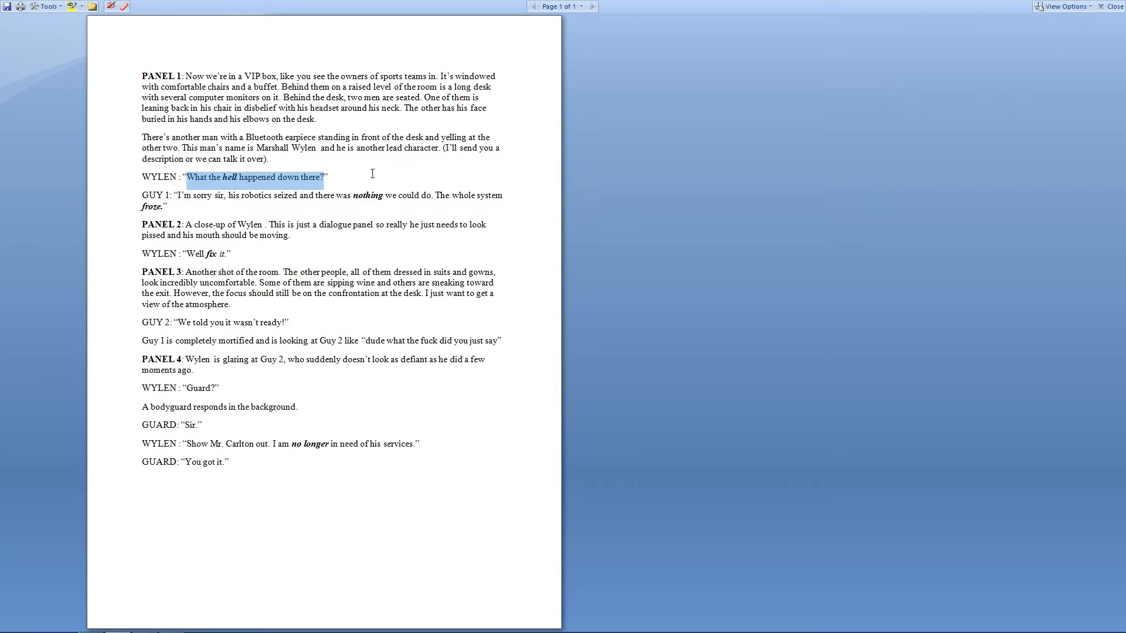
{"action": "key", "text": "alt+Tab"}
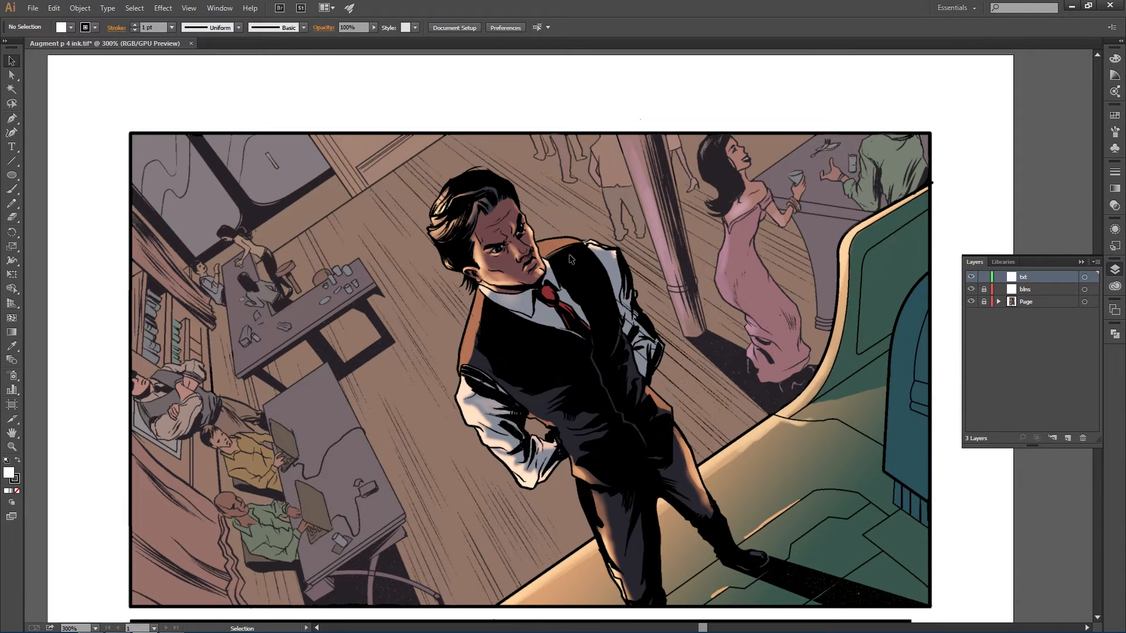
- Copy the line "What the hell happened down there?" and paste it as text in the first panel with the Type tool
{"action": "key", "text": "alt+Tab"}
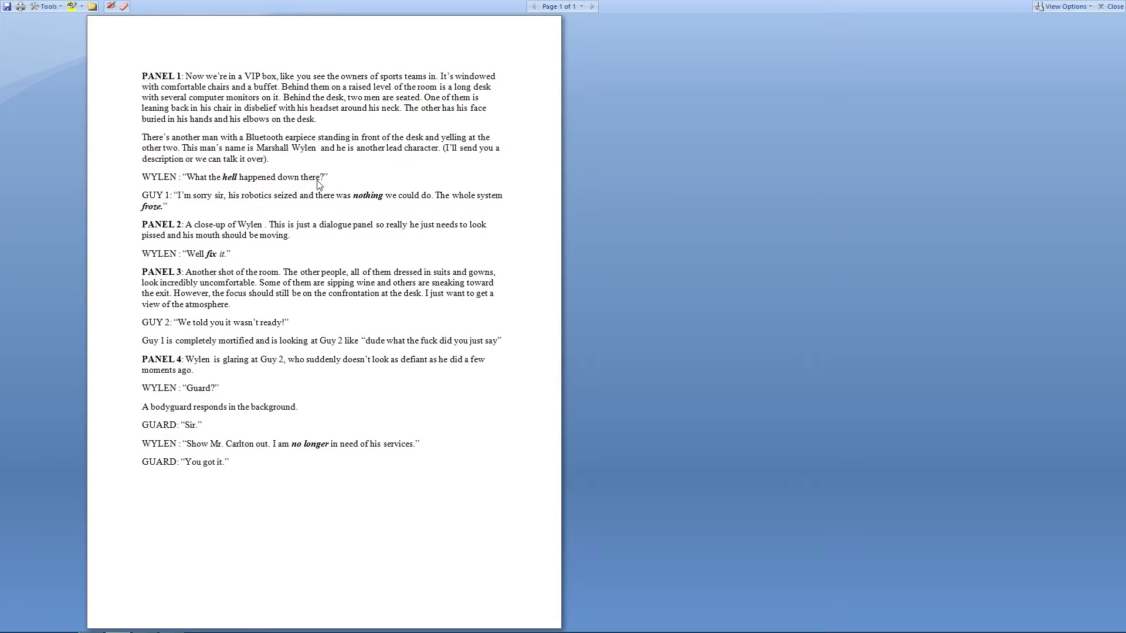
{"action": "left_click_drag", "start_coordinate": [323, 178], "coordinate": [240, 178]}
{"action": "left_click_drag", "start_coordinate": [321, 179], "coordinate": [320, 183]}
{"action": "key", "text": "ctrl+c"}
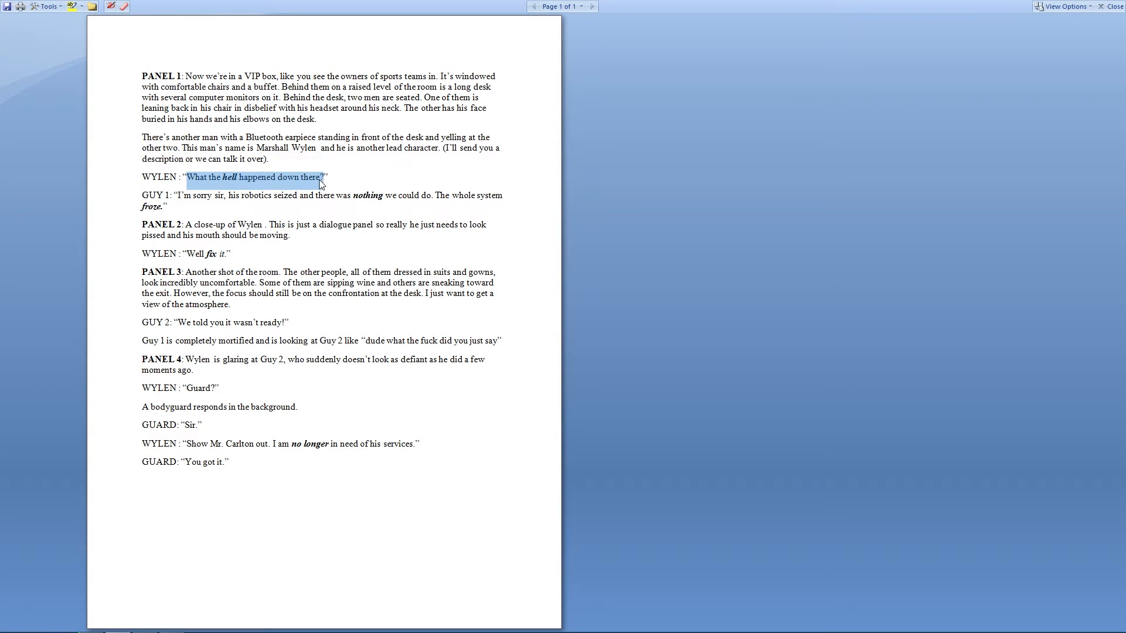
{"action": "key", "text": "alt+Tab"}
{"action": "key", "text": "t"}
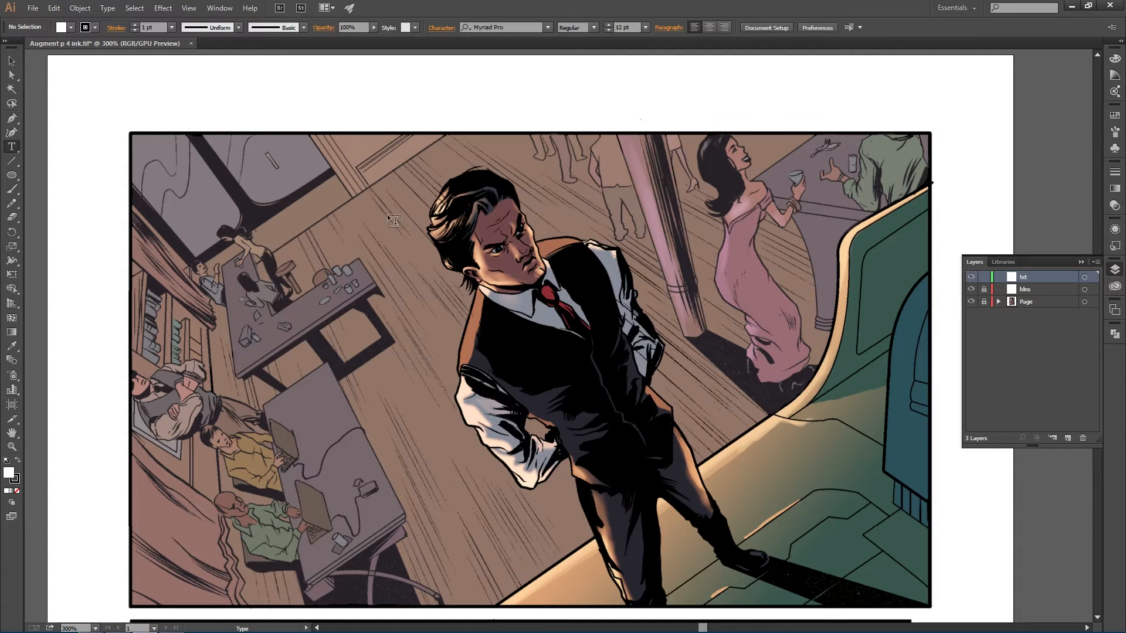
{"action": "left_click", "coordinate": [384, 196]}
{"action": "key", "text": "ctrl+v"}
- Move the pasted line near the first panel's top edge and select all of its text
{"action": "left_click_drag", "start_coordinate": [484, 189], "coordinate": [450, 167]}
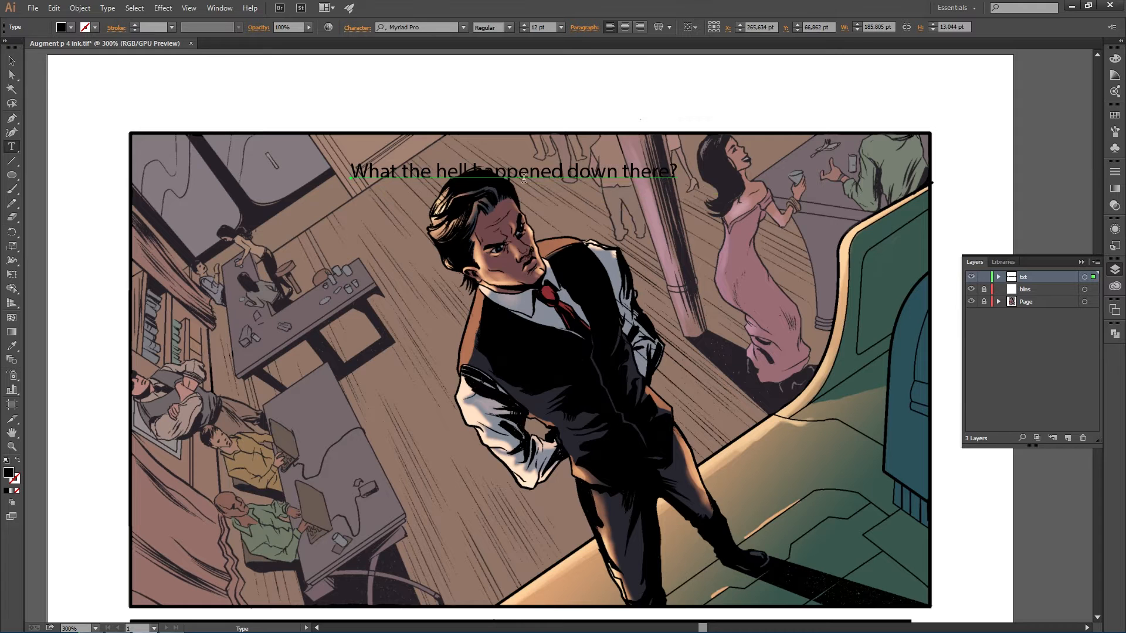
{"action": "left_click_drag", "start_coordinate": [568, 179], "coordinate": [551, 169]}
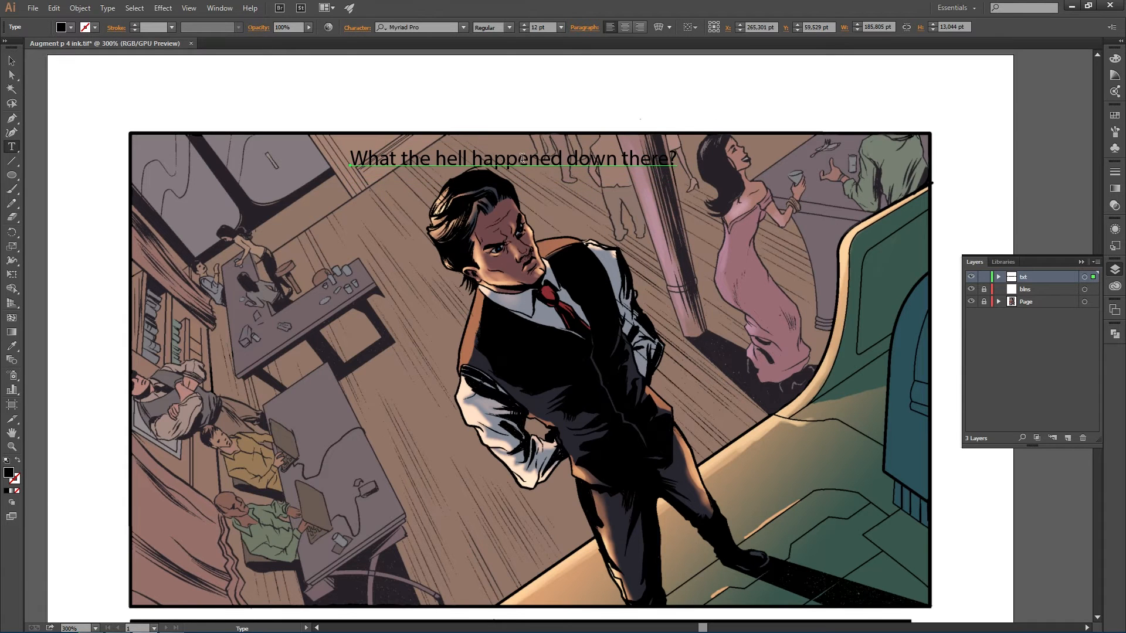
{"action": "left_click", "coordinate": [552, 165]}
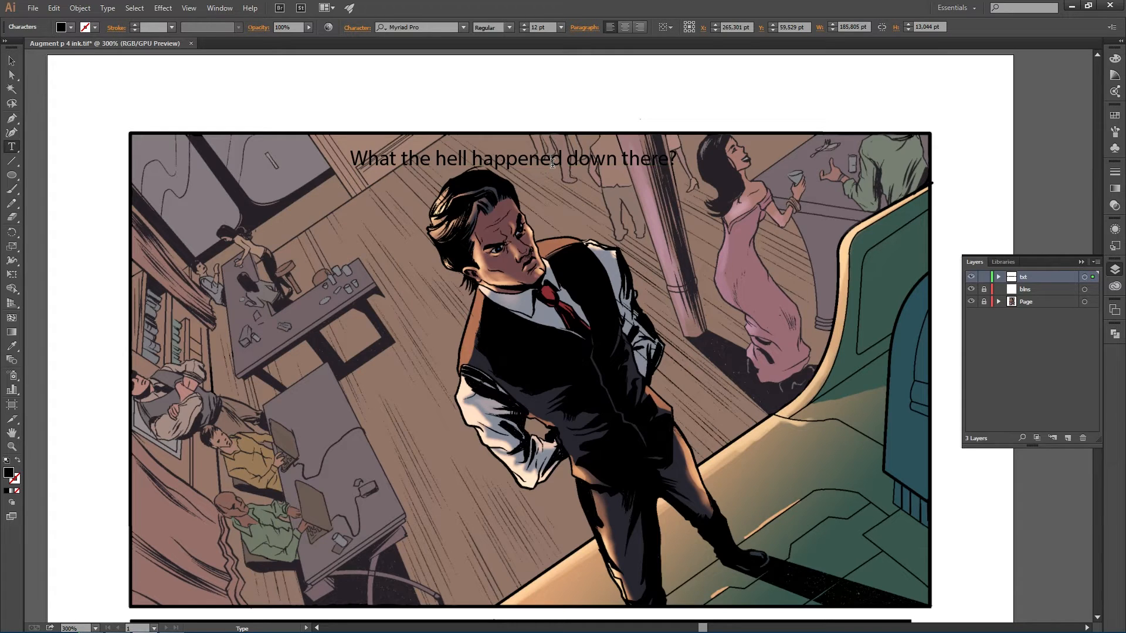
{"action": "key", "text": "ctrl+a"}
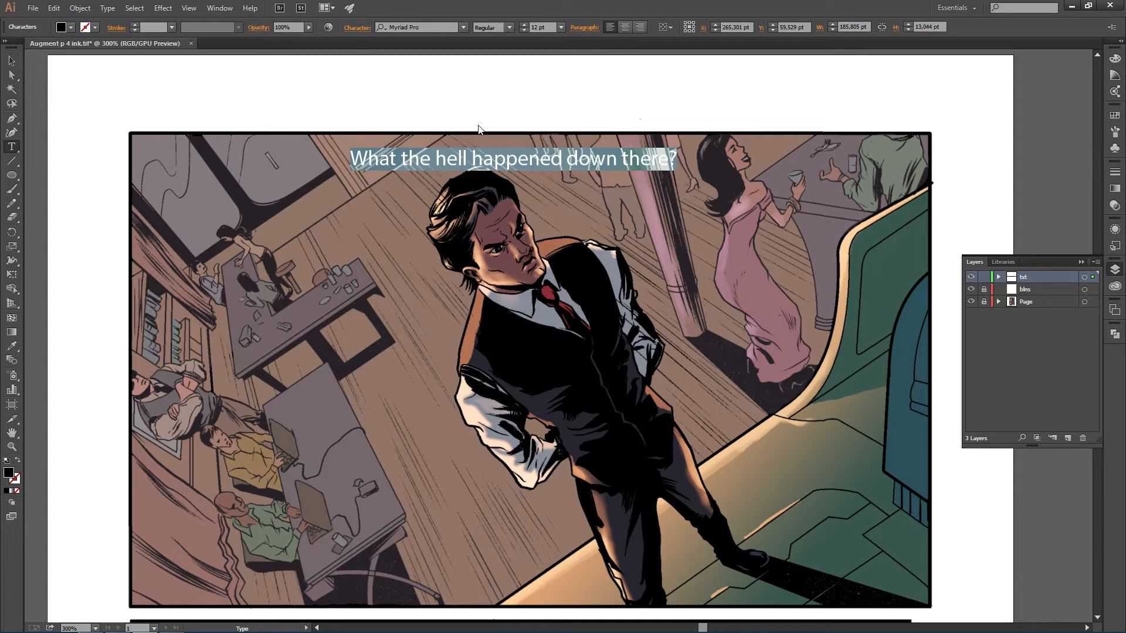
- Change the line's alignment, set its font to Back Issues BB, and move it along the panel's top
{"action": "left_click", "coordinate": [626, 27]}
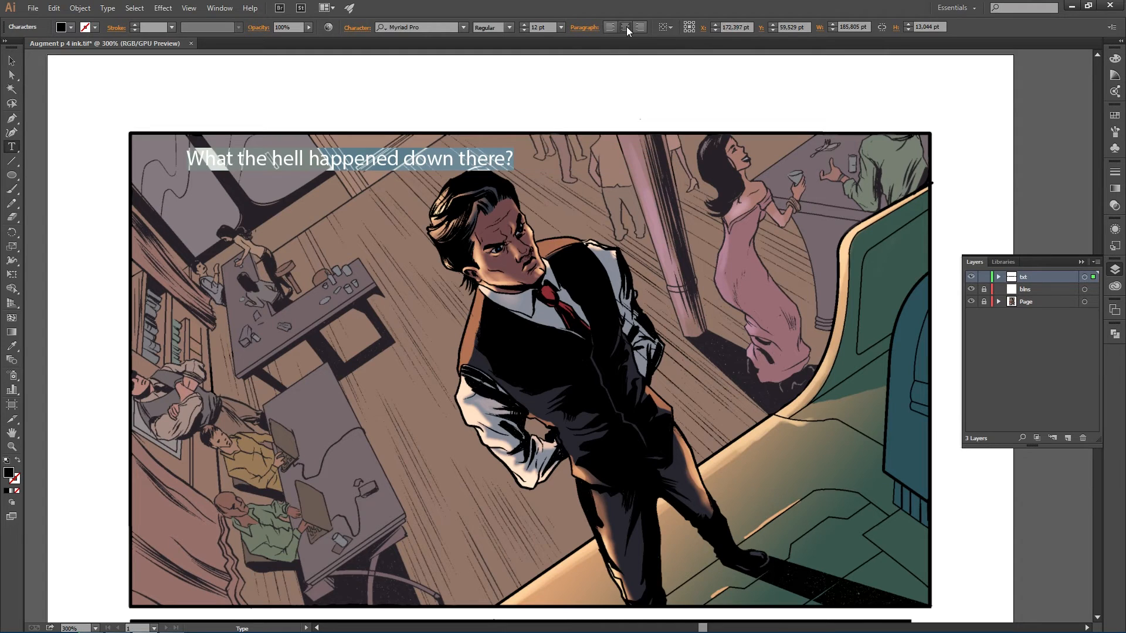
{"action": "left_click", "coordinate": [444, 28]}
{"action": "type", "text": "bb"}
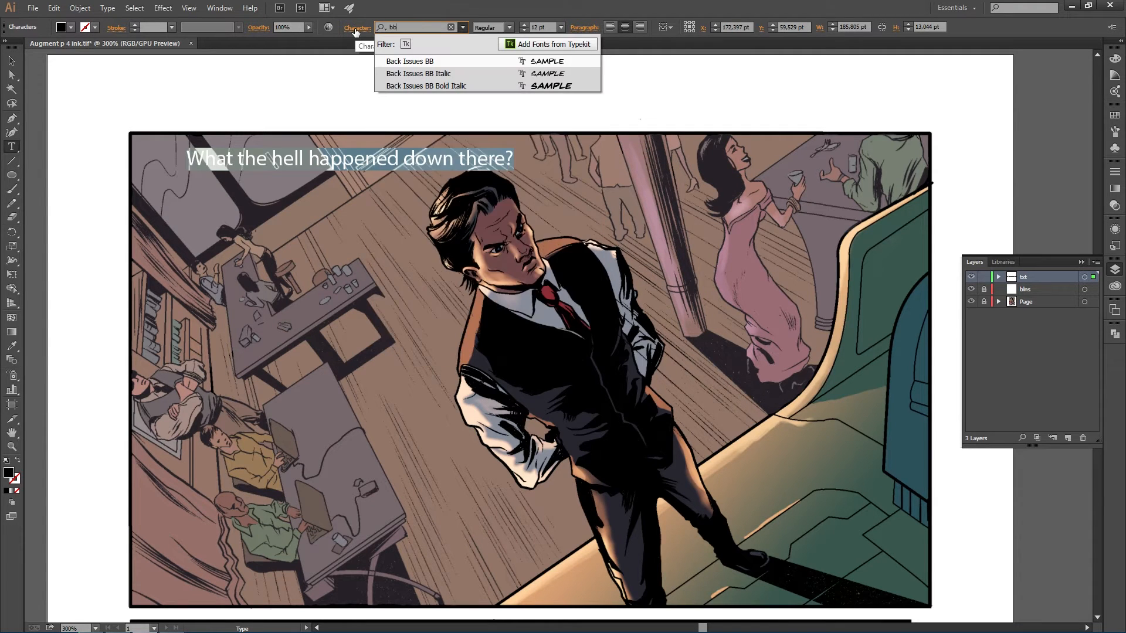
{"action": "left_click", "coordinate": [428, 64]}
{"action": "key", "text": "Escape"}
{"action": "left_click_drag", "start_coordinate": [449, 165], "coordinate": [576, 181]}
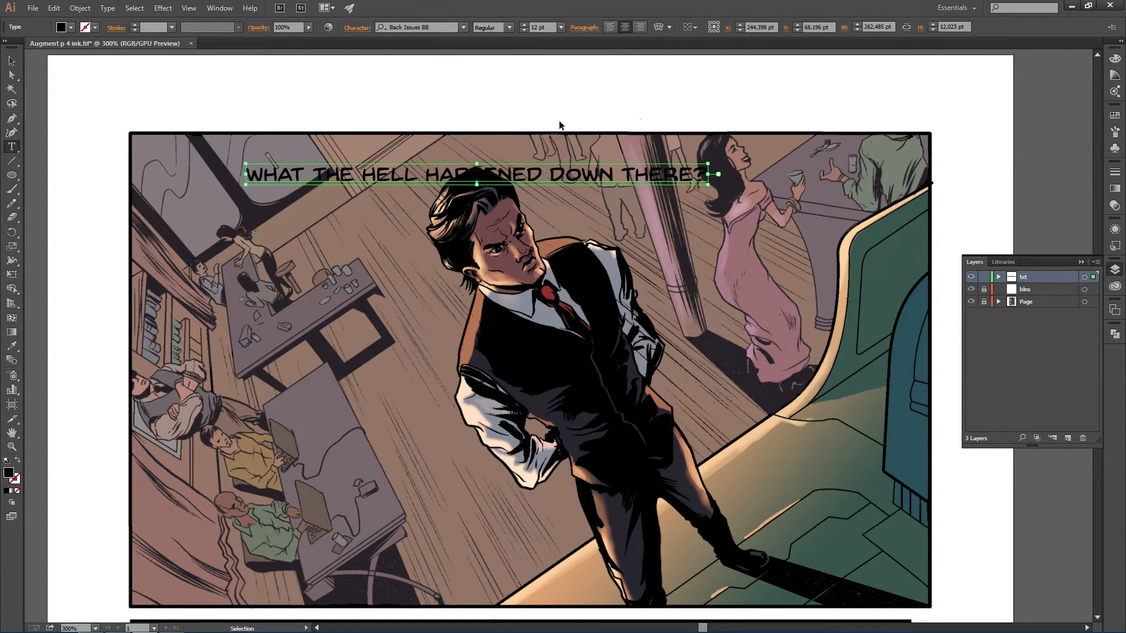
- Set the whole line's font size to 6 pt and move it further into the panel
{"action": "left_click", "coordinate": [615, 182]}
{"action": "key", "text": "ctrl+a"}
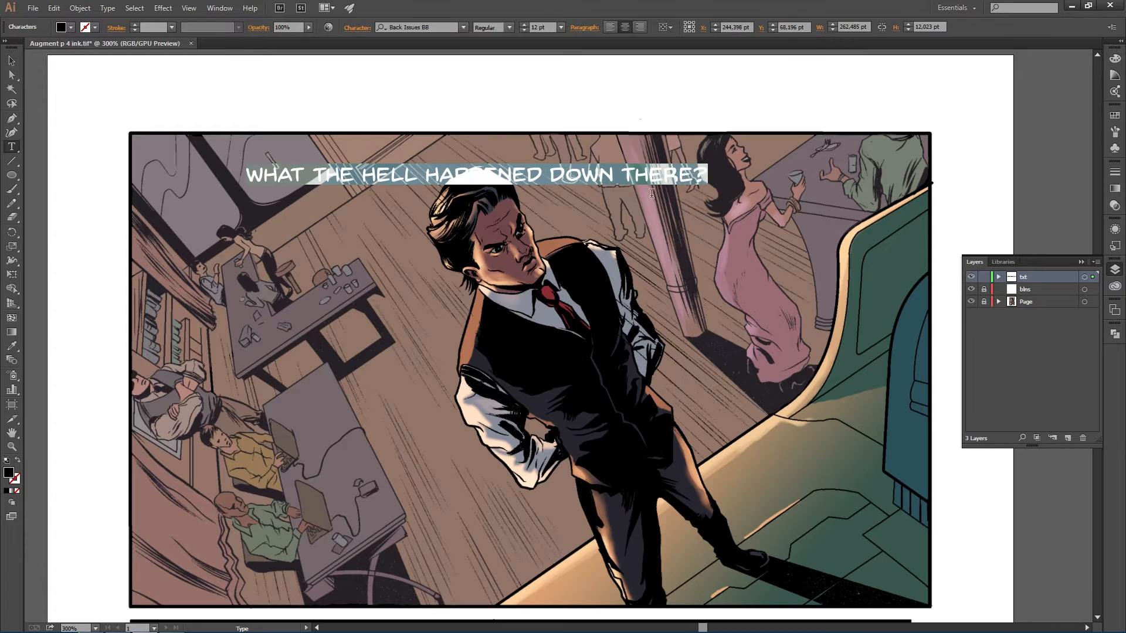
{"action": "left_click", "coordinate": [561, 27]}
{"action": "left_click", "coordinate": [567, 42]}
{"action": "key", "text": "Escape"}
{"action": "left_click_drag", "start_coordinate": [544, 182], "coordinate": [483, 159]}
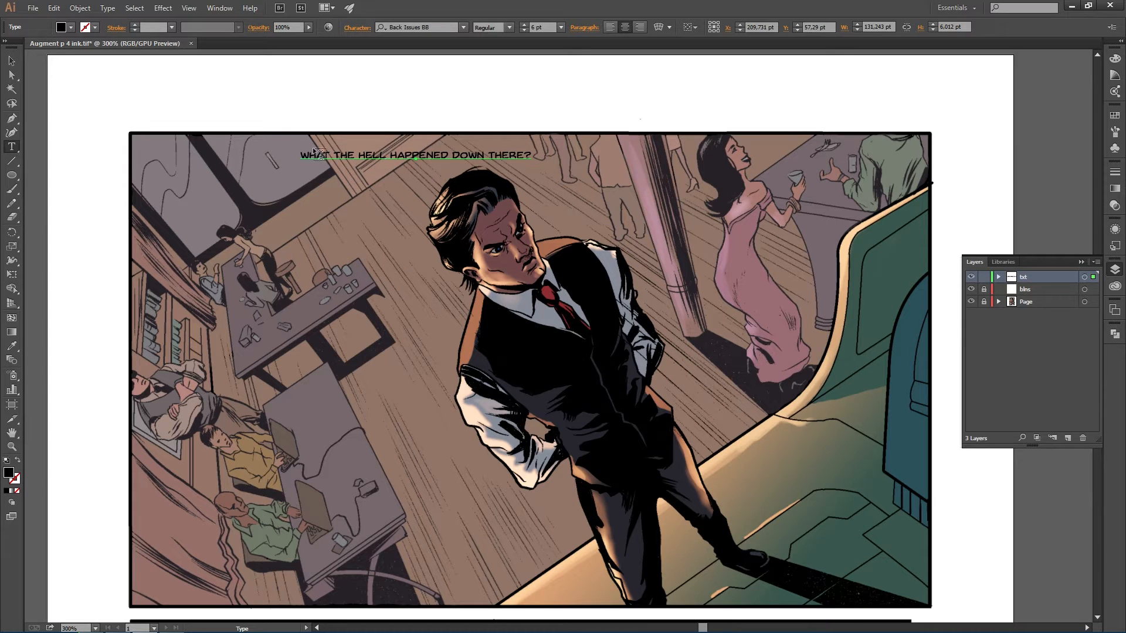
- Check the script's emphasis, then set the word "HELL" in the line to Bold Italic
{"action": "key", "text": "alt+Tab"}
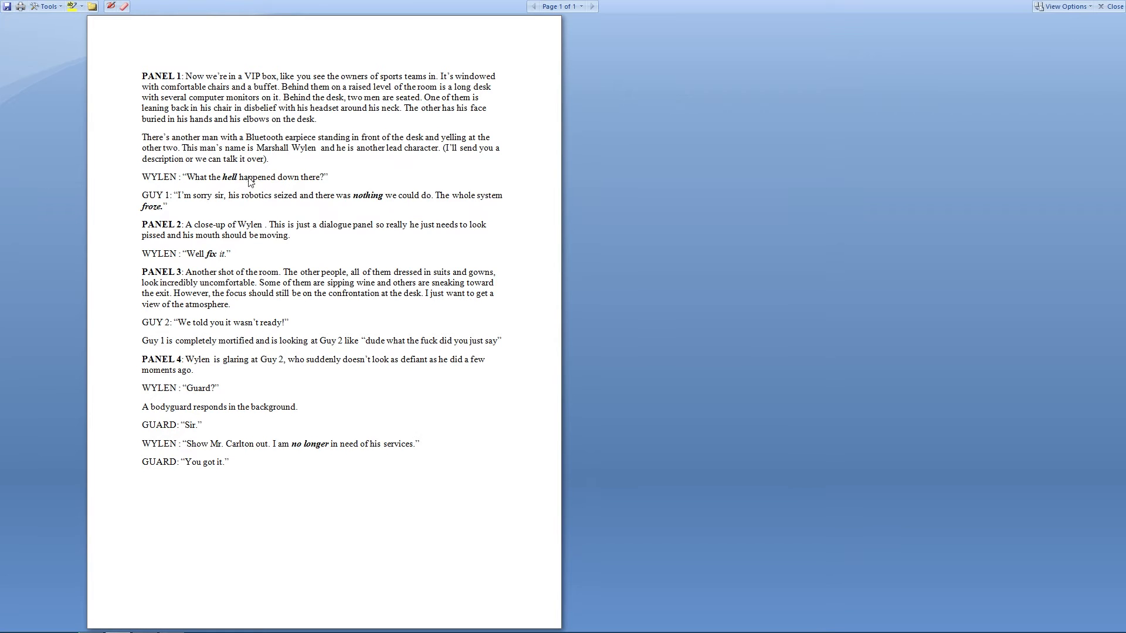
{"action": "key", "text": "alt+Tab"}
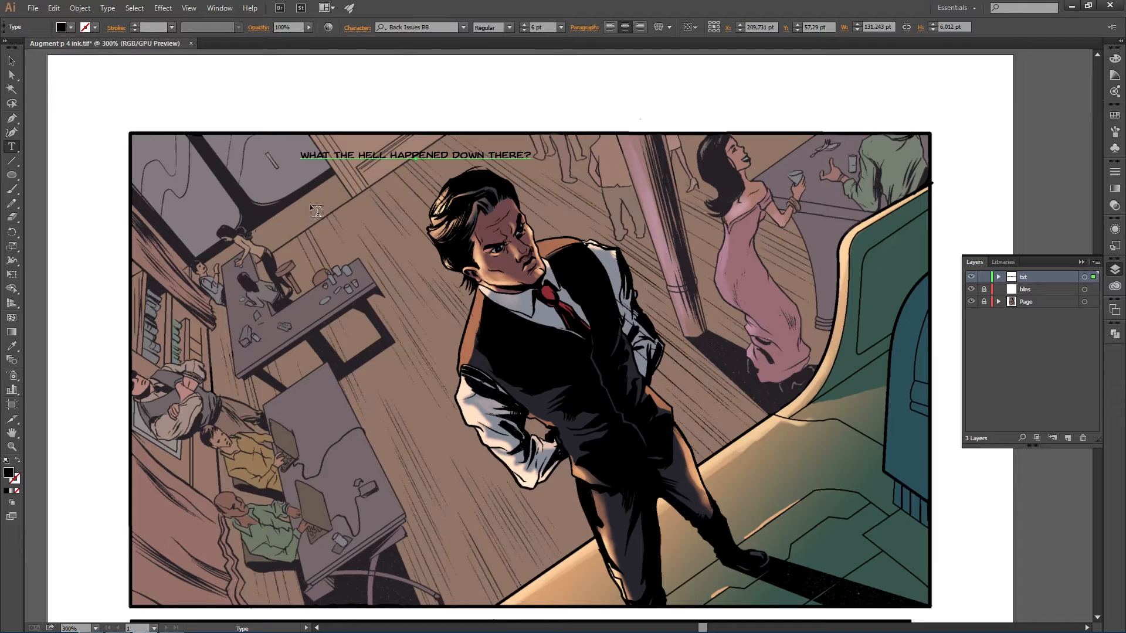
{"action": "key", "text": "alt+Tab"}
{"action": "key", "text": "alt+Tab"}
{"action": "left_click_drag", "start_coordinate": [359, 155], "coordinate": [388, 155]}
{"action": "left_click", "coordinate": [508, 27]}
{"action": "left_click", "coordinate": [493, 69]}
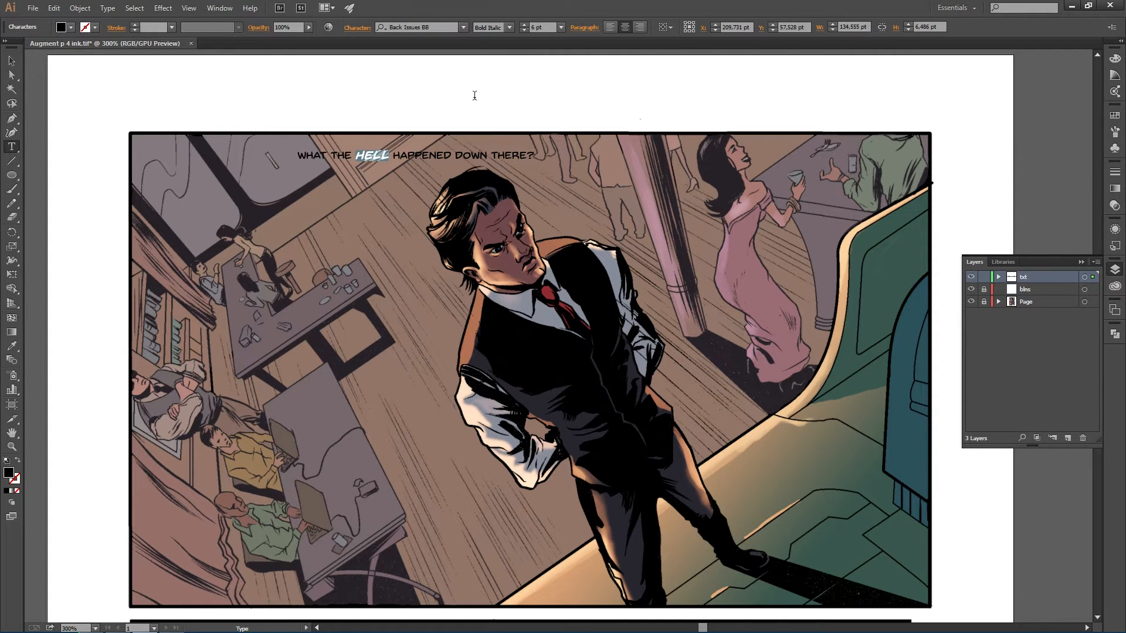
- Move the text beside Wylen and break it into three lines: "WHAT THE / HELL HAPPENED / DOWN THERE?"
{"action": "left_click", "coordinate": [392, 165]}
{"action": "left_click_drag", "start_coordinate": [424, 162], "coordinate": [756, 253]}
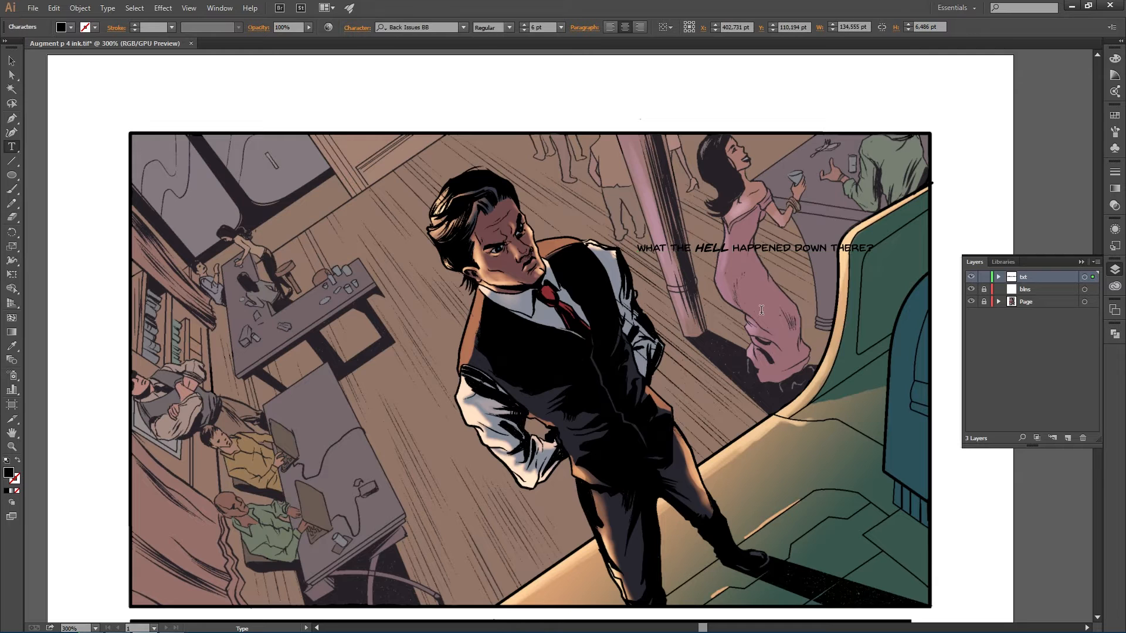
{"action": "key", "text": "Return"}
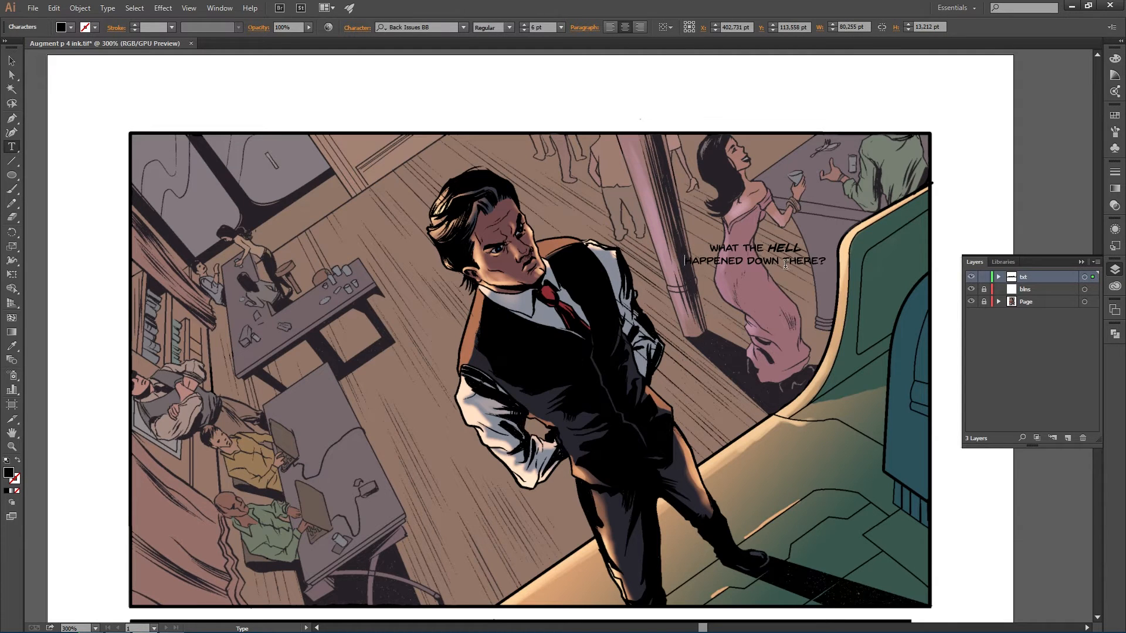
{"action": "key", "text": "BackSpace"}
{"action": "key", "text": "Return"}
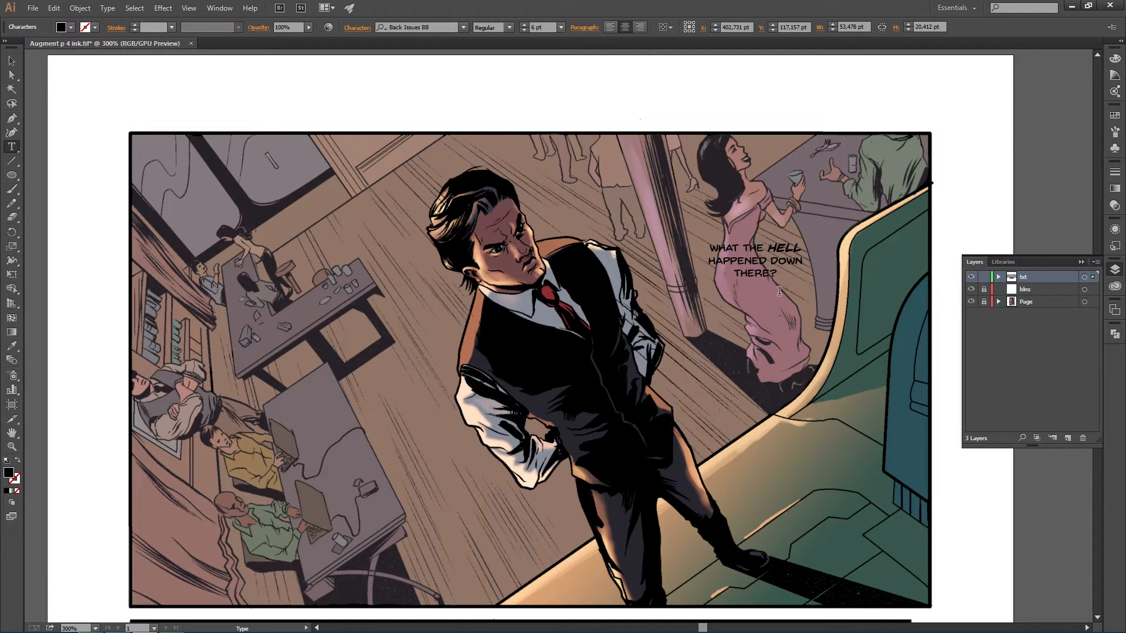
{"action": "key", "text": "Return"}
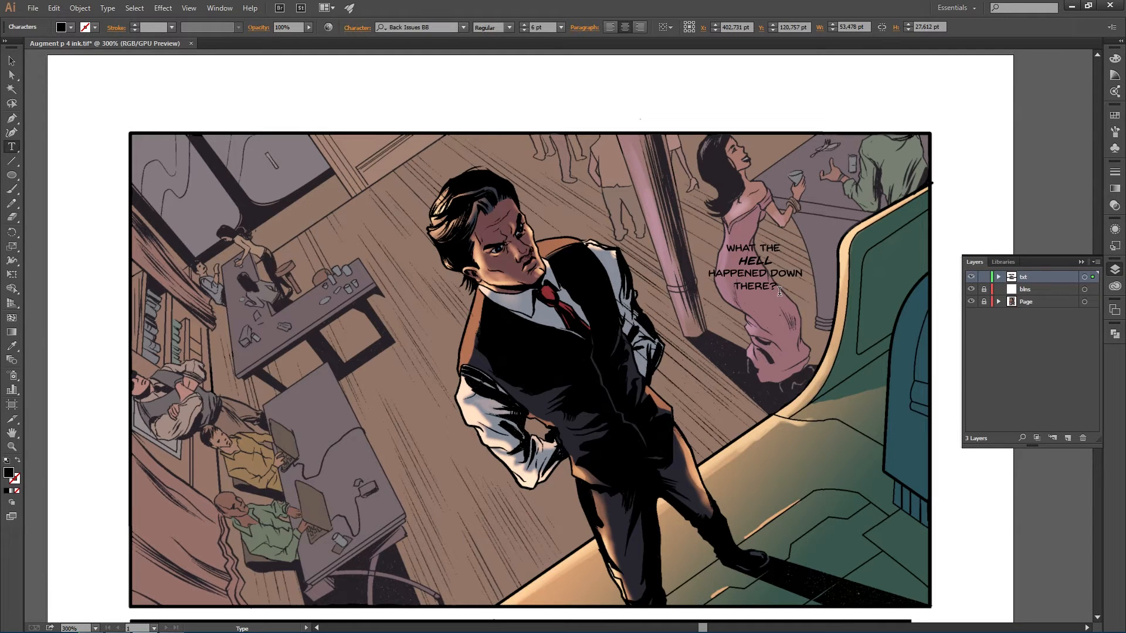
{"action": "key", "text": "BackSpace"}
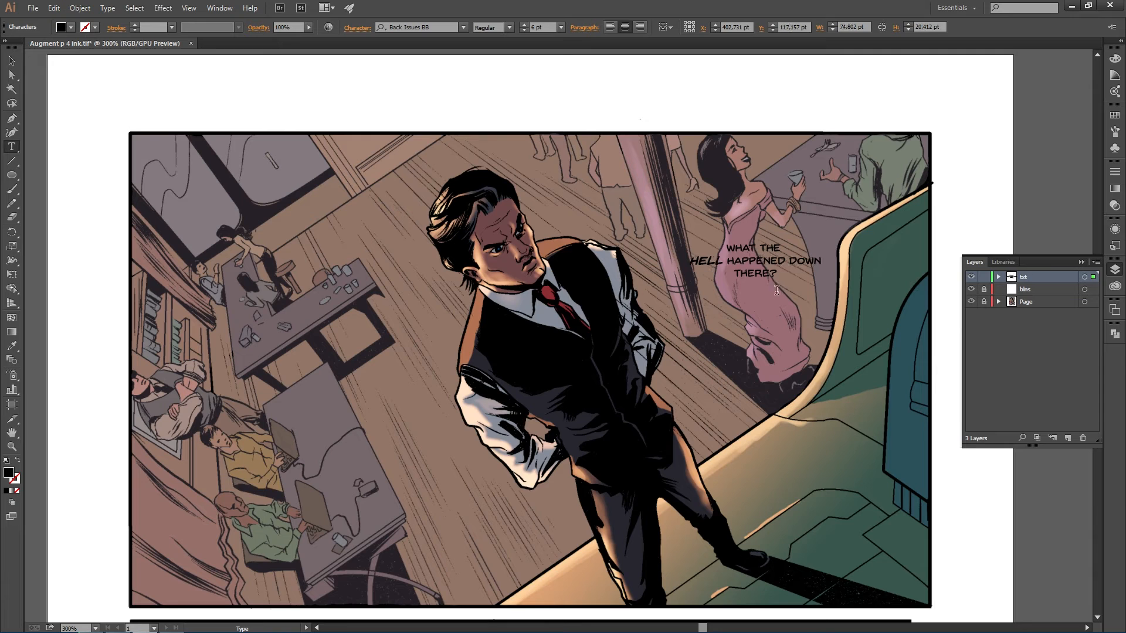
{"action": "key", "text": "Return"}
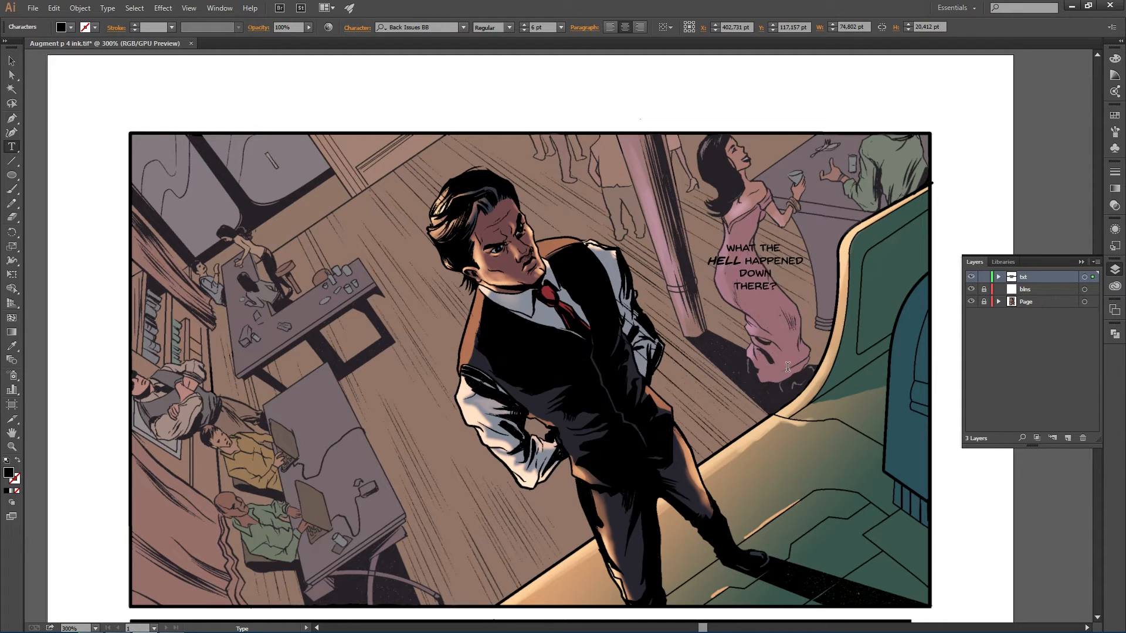
{"action": "key", "text": "BackSpace"}
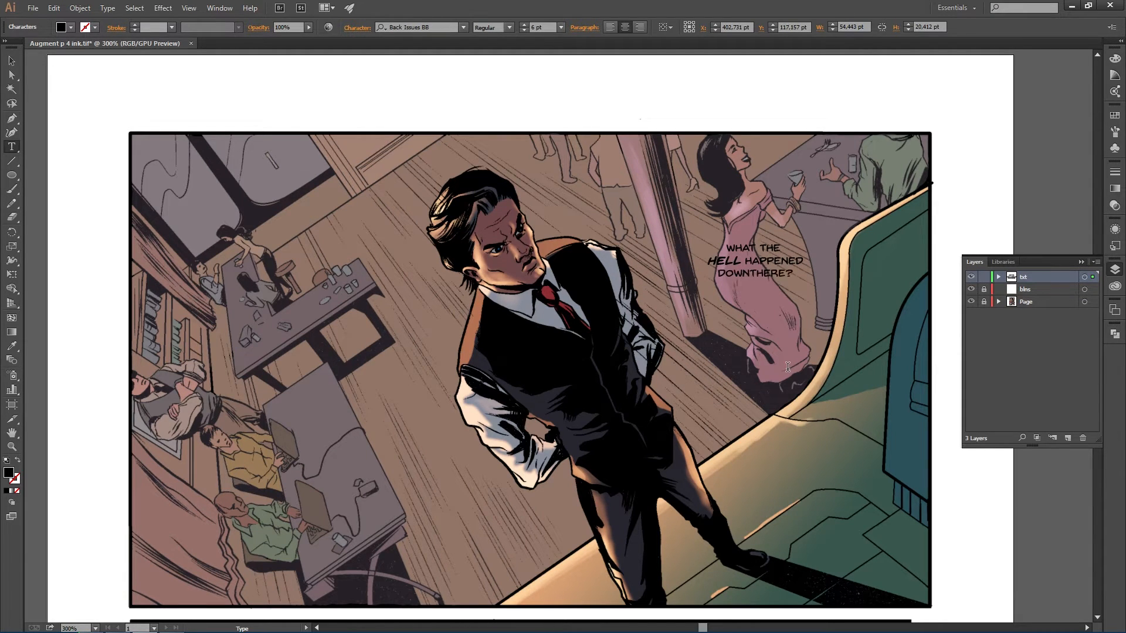
{"action": "key", "text": "Escape"}
- Reposition the dialogue text above Wylen's head near the panel's top edge
{"action": "left_click_drag", "start_coordinate": [785, 268], "coordinate": [652, 187]}
{"action": "double_click", "coordinate": [641, 182]}
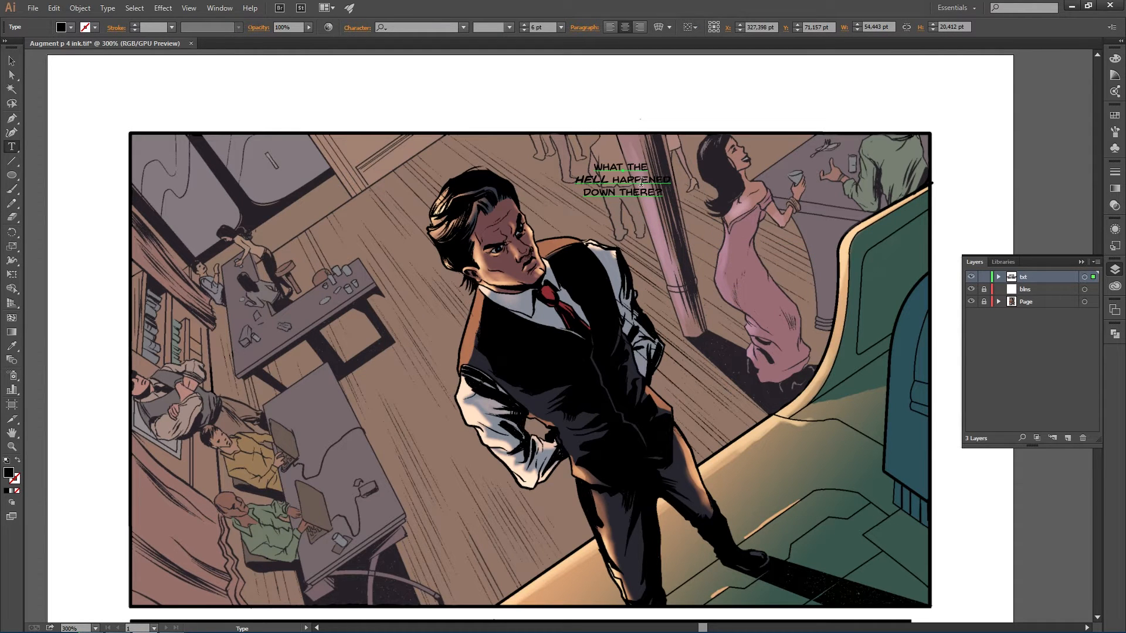
{"action": "key", "text": "Escape"}
{"action": "left_click_drag", "start_coordinate": [642, 184], "coordinate": [687, 160]}
{"action": "key", "text": "t"}
{"action": "scroll", "coordinate": [689, 183], "scroll_direction": "down", "scroll_amount": 2}
{"action": "scroll", "coordinate": [689, 183], "scroll_direction": "up", "scroll_amount": 1}
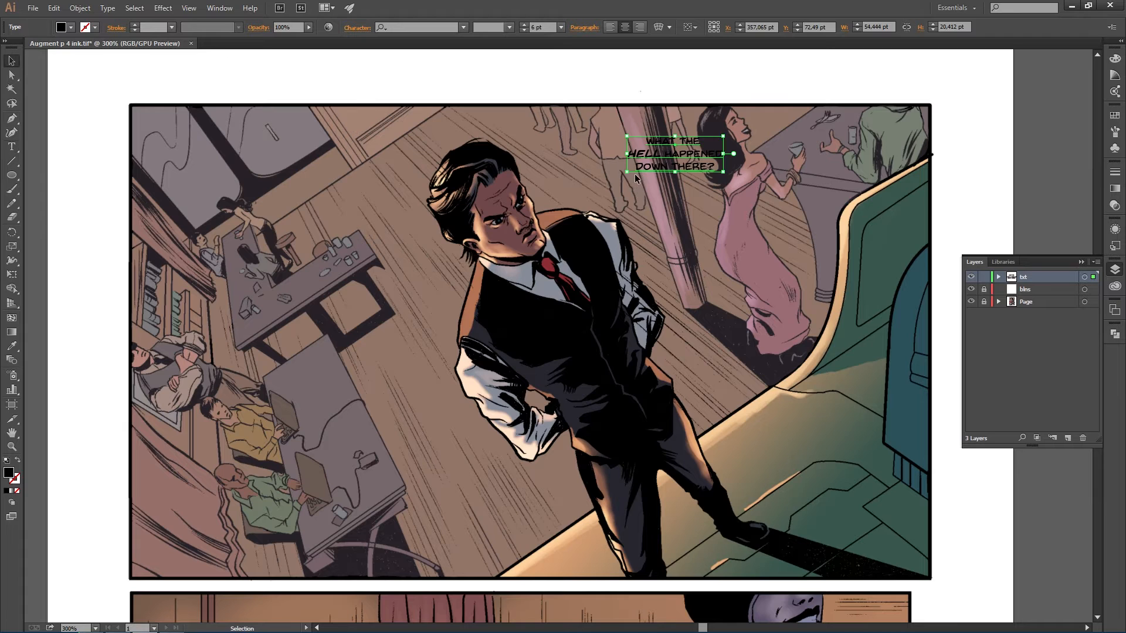
- Review Guy 1's dialogue line in the script document
{"action": "key", "text": "alt+Tab"}
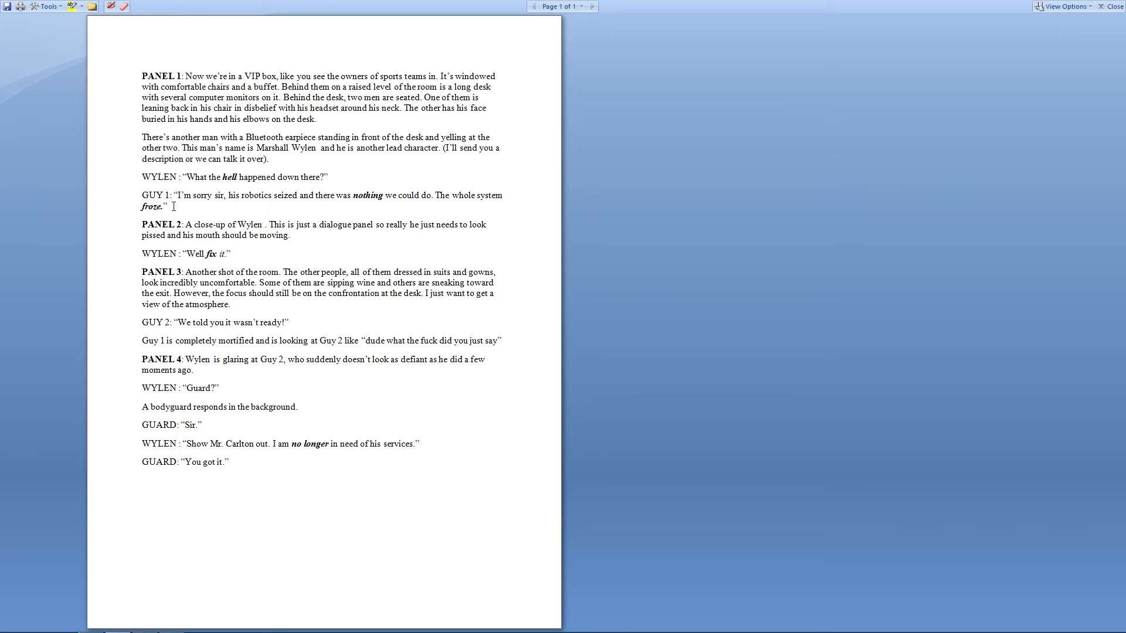
{"action": "left_click_drag", "start_coordinate": [177, 195], "coordinate": [254, 194]}
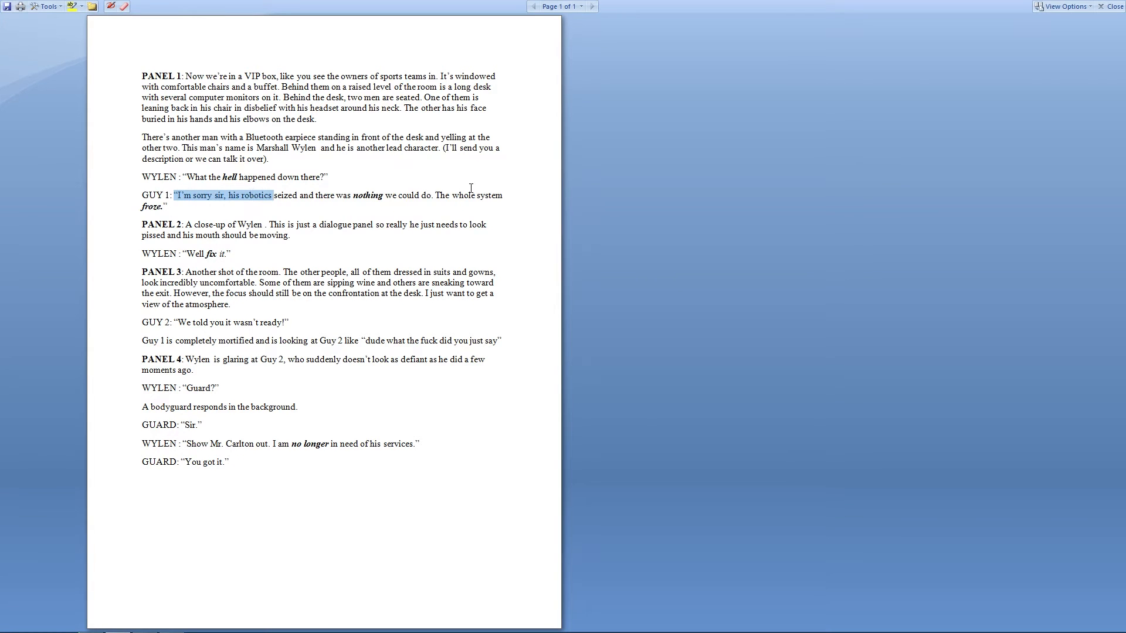
{"action": "left_click", "coordinate": [176, 178]}
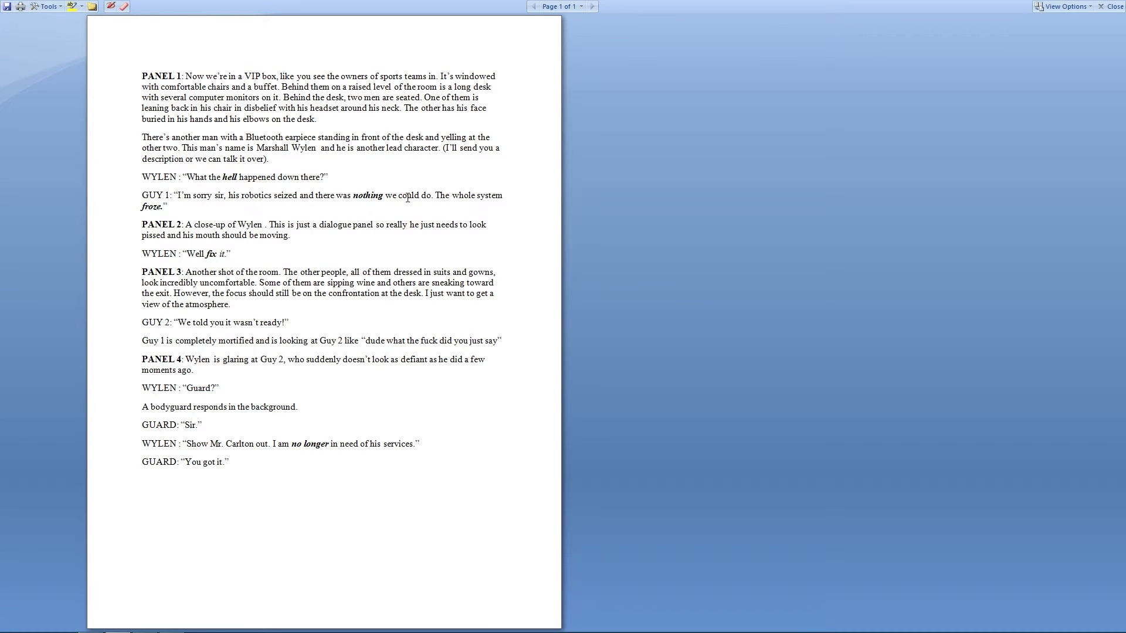
{"action": "key", "text": "alt+Tab"}
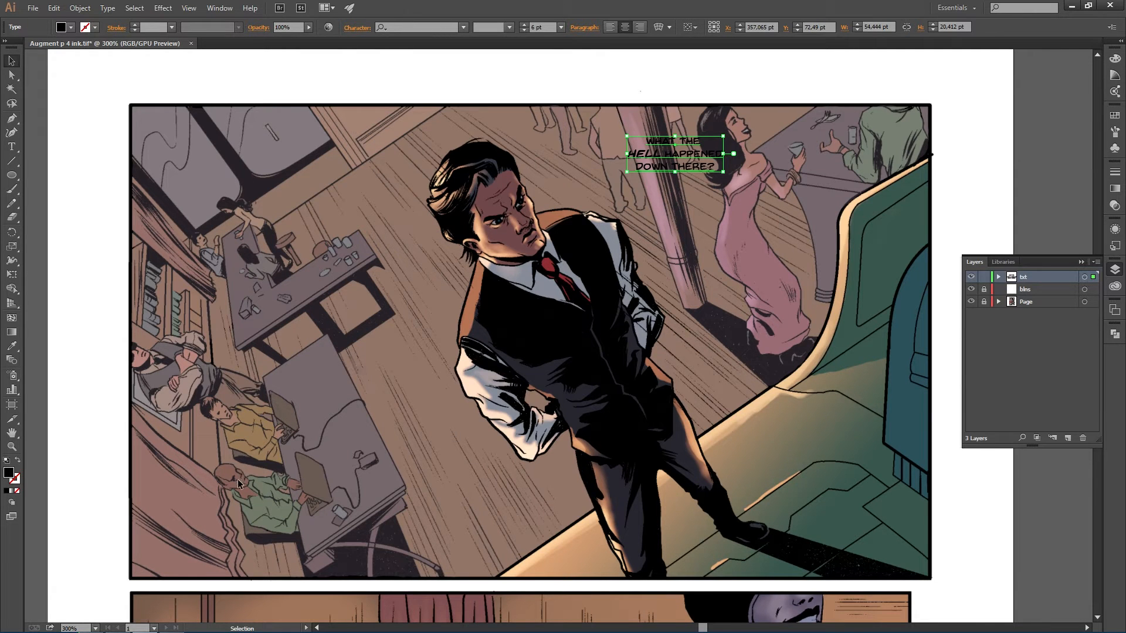
{"action": "key", "text": "alt+Tab"}
{"action": "key", "text": "alt+Tab"}
- Nudge the dialogue slightly left, lock the txt layer and target the blns layer
{"action": "left_click_drag", "start_coordinate": [697, 152], "coordinate": [645, 149]}
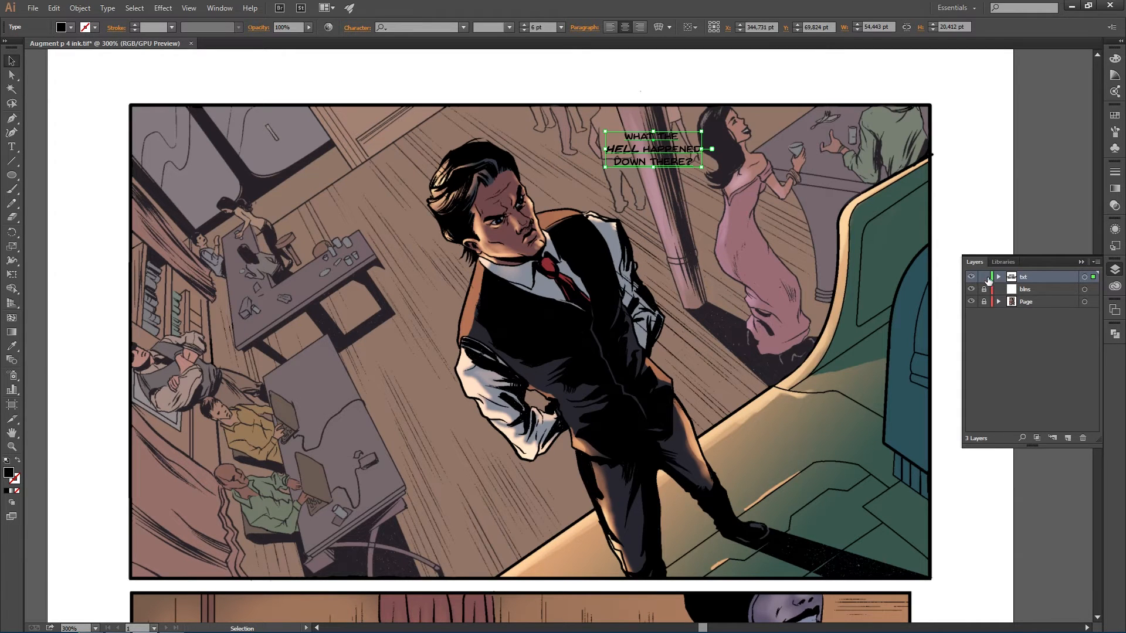
{"action": "left_click", "coordinate": [983, 277]}
{"action": "left_click", "coordinate": [984, 289]}
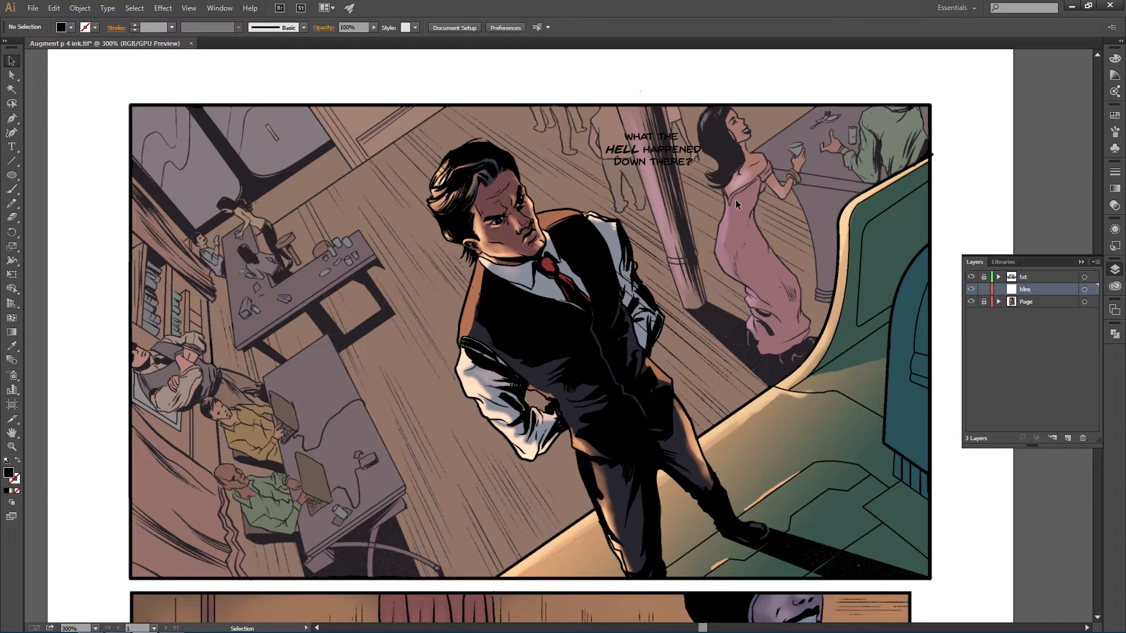
- Draw an oval balloon behind the dialogue with default white fill and black stroke, about 64 by 31 pt
{"action": "key", "text": "l"}
{"action": "left_click_drag", "start_coordinate": [596, 129], "coordinate": [719, 188]}
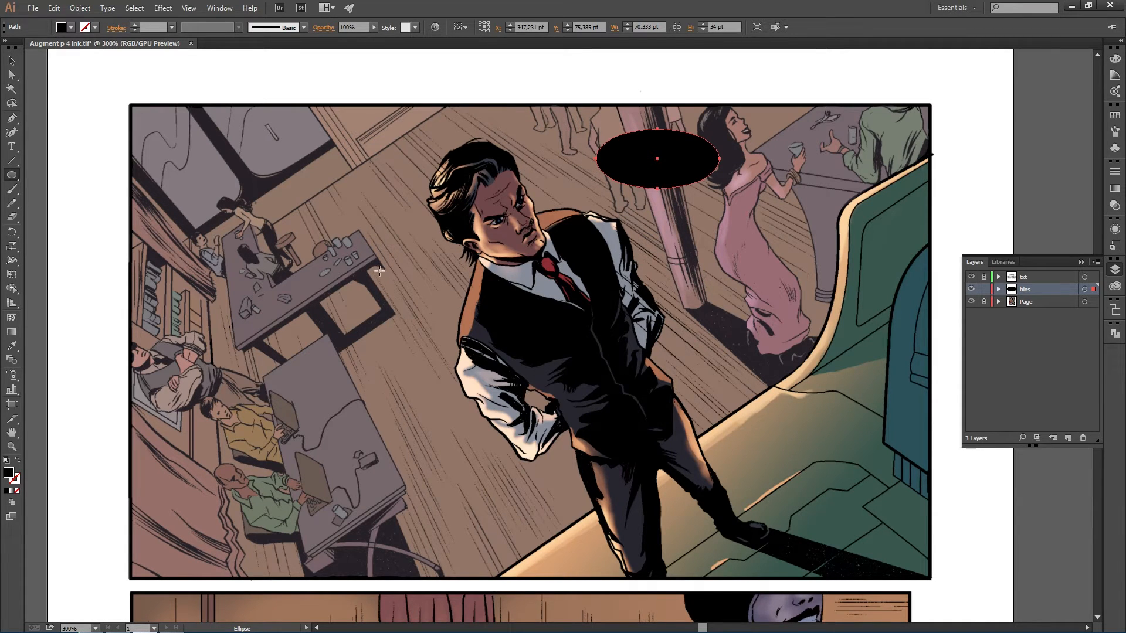
{"action": "key", "text": "d"}
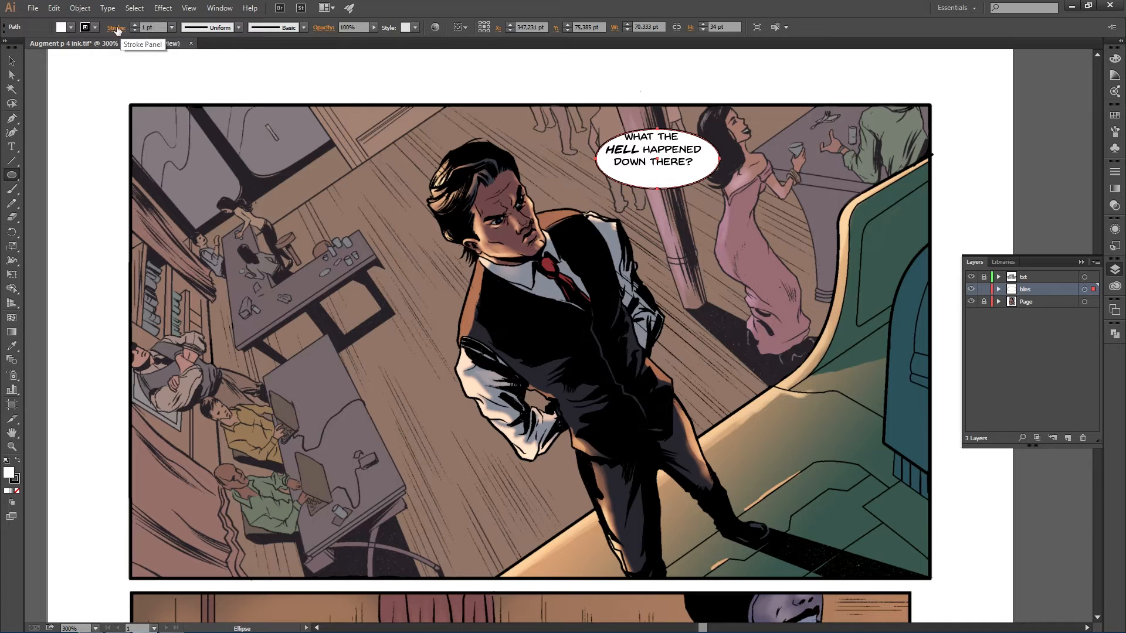
{"action": "left_click_drag", "start_coordinate": [700, 170], "coordinate": [695, 163]}
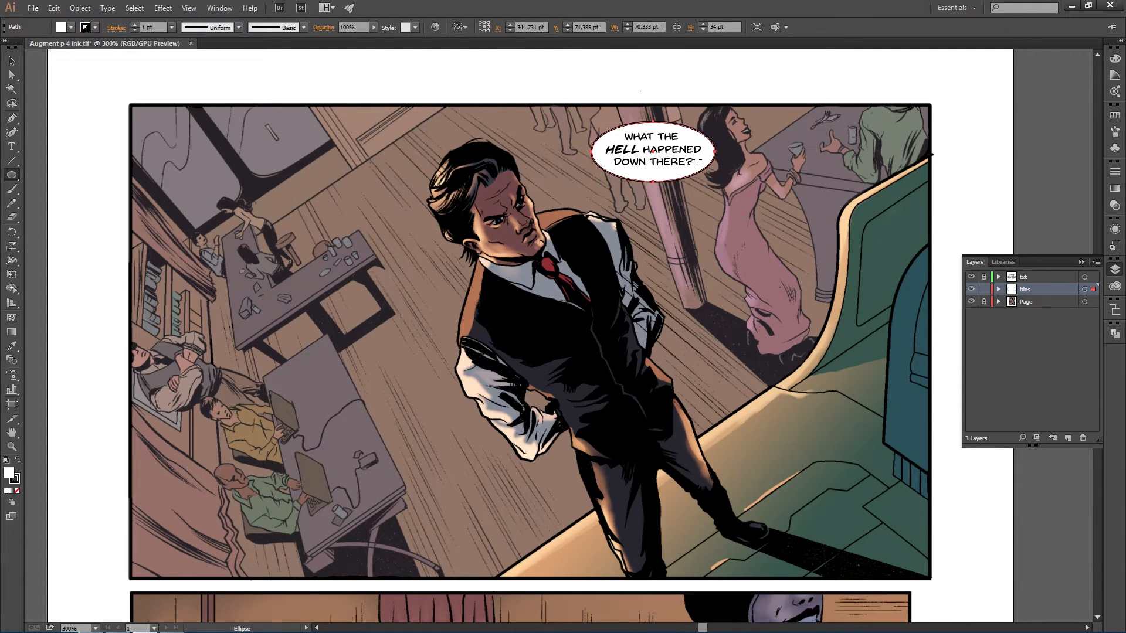
{"action": "key", "text": "v"}
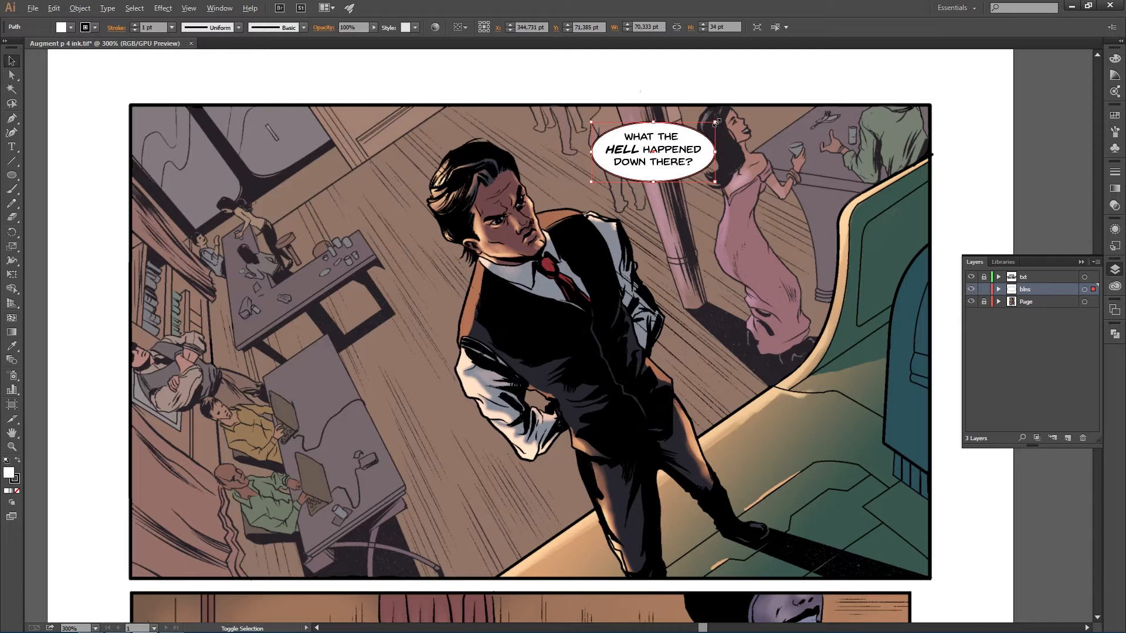
{"action": "left_click_drag", "start_coordinate": [715, 122], "coordinate": [710, 125]}
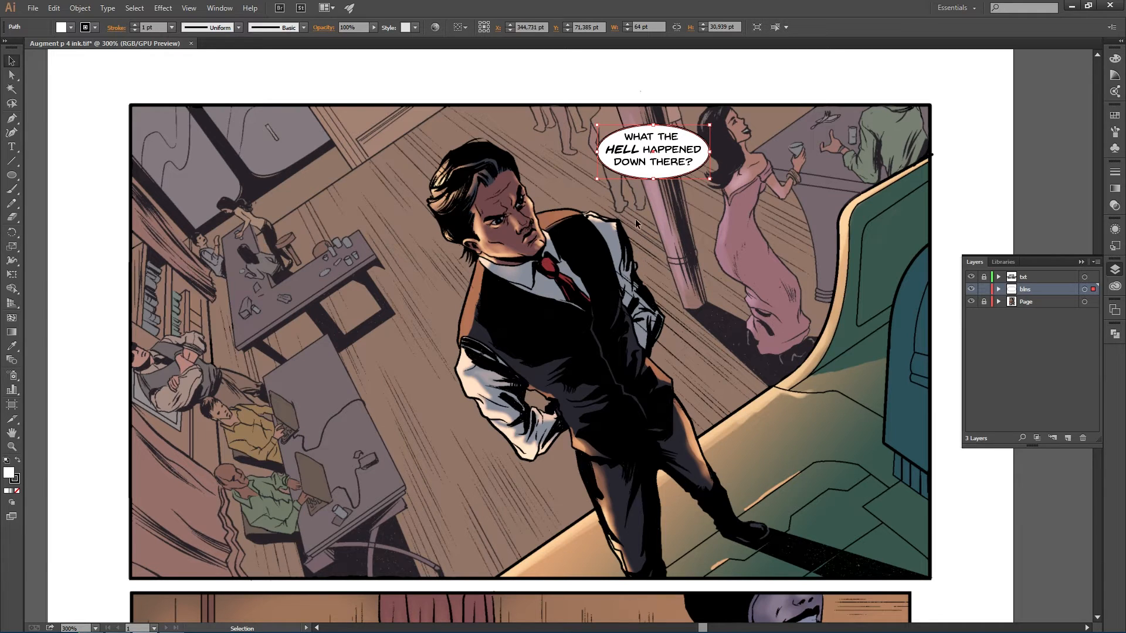
{"action": "left_click", "coordinate": [725, 263]}
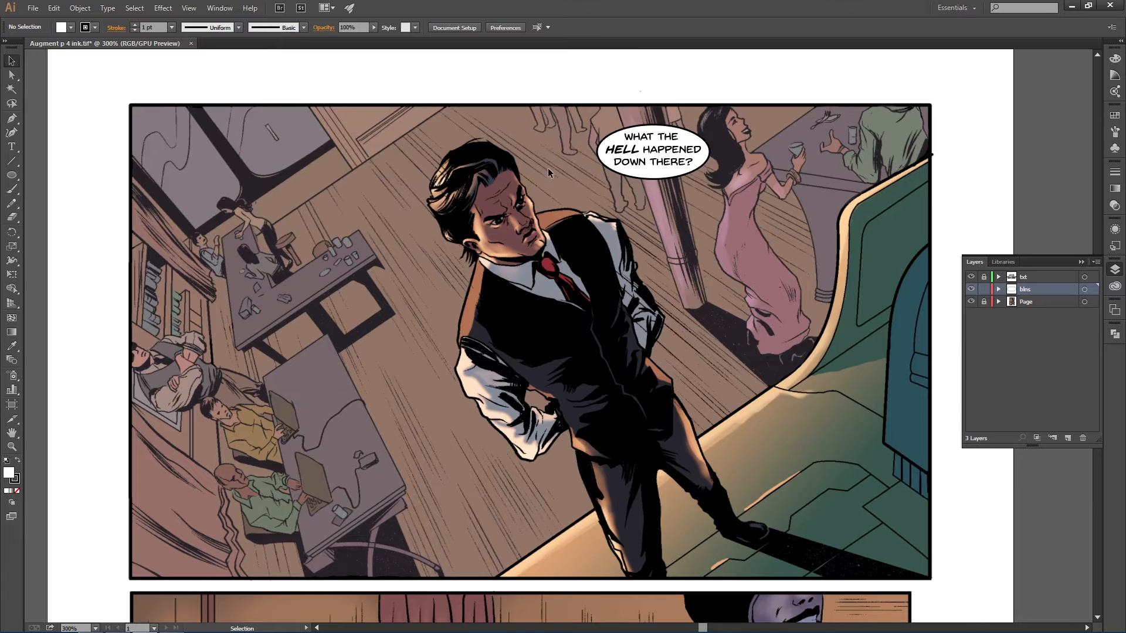
- Draw a pointed balloon tail from the oval down toward Wylen's head with the Pen tool
{"action": "key", "text": "p"}
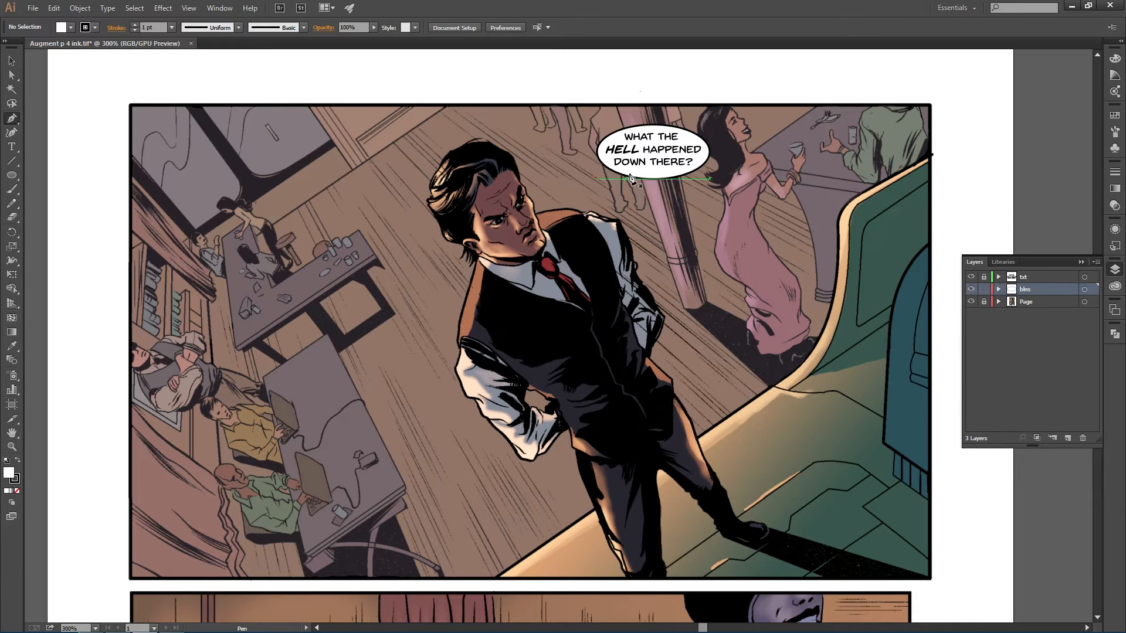
{"action": "left_click", "coordinate": [619, 169]}
{"action": "left_click", "coordinate": [592, 188]}
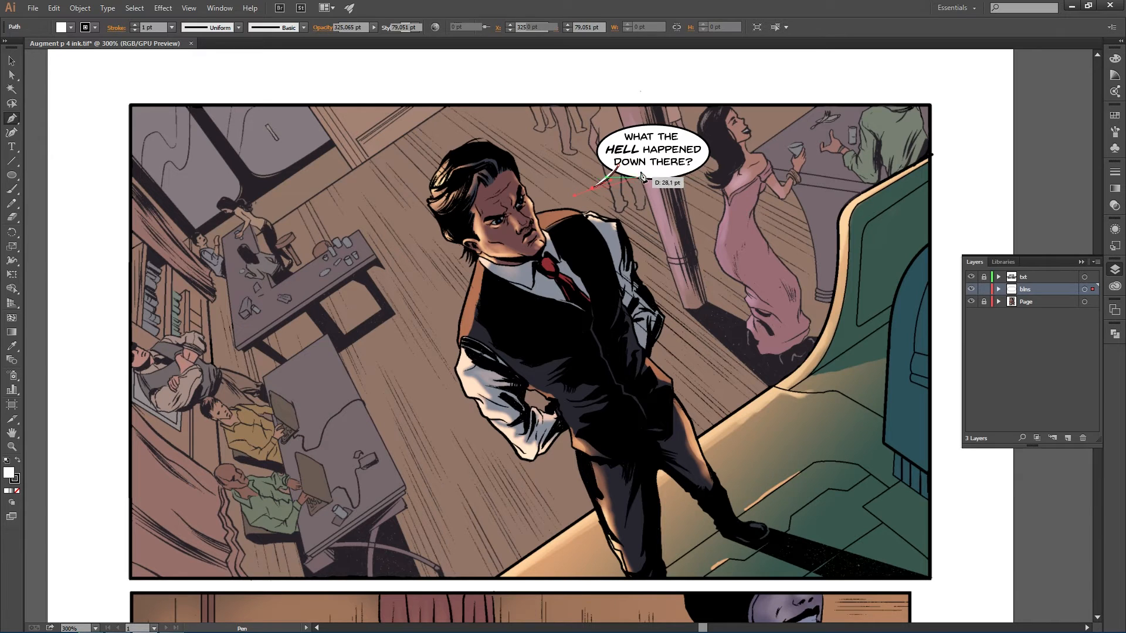
{"action": "left_click_drag", "start_coordinate": [634, 170], "coordinate": [637, 157]}
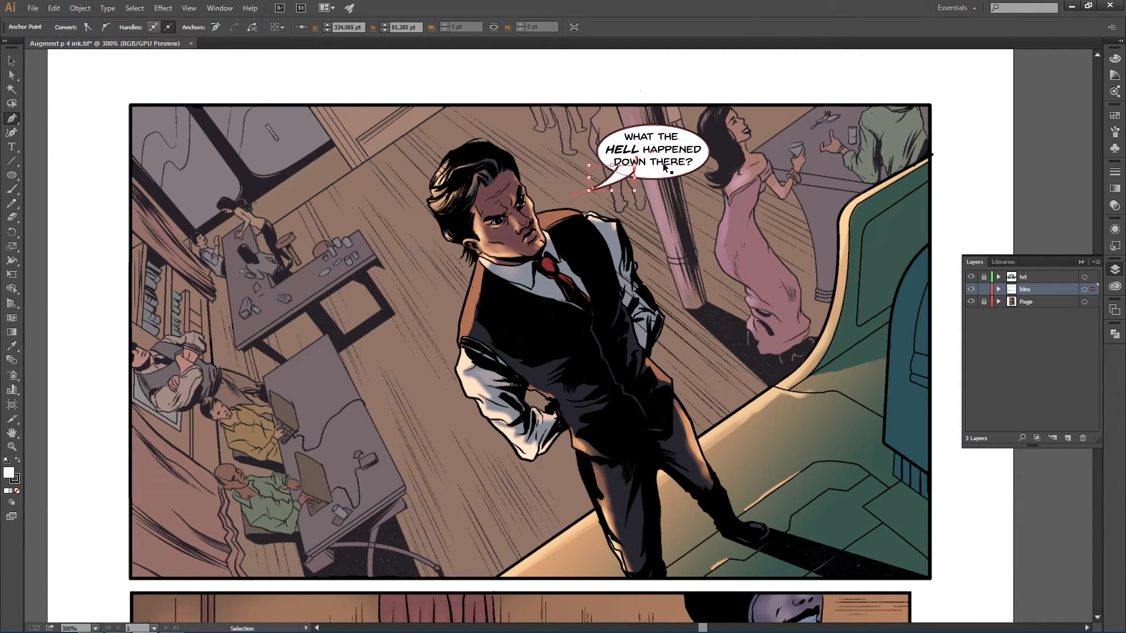
{"action": "left_click", "coordinate": [663, 164], "text": "ctrl"}
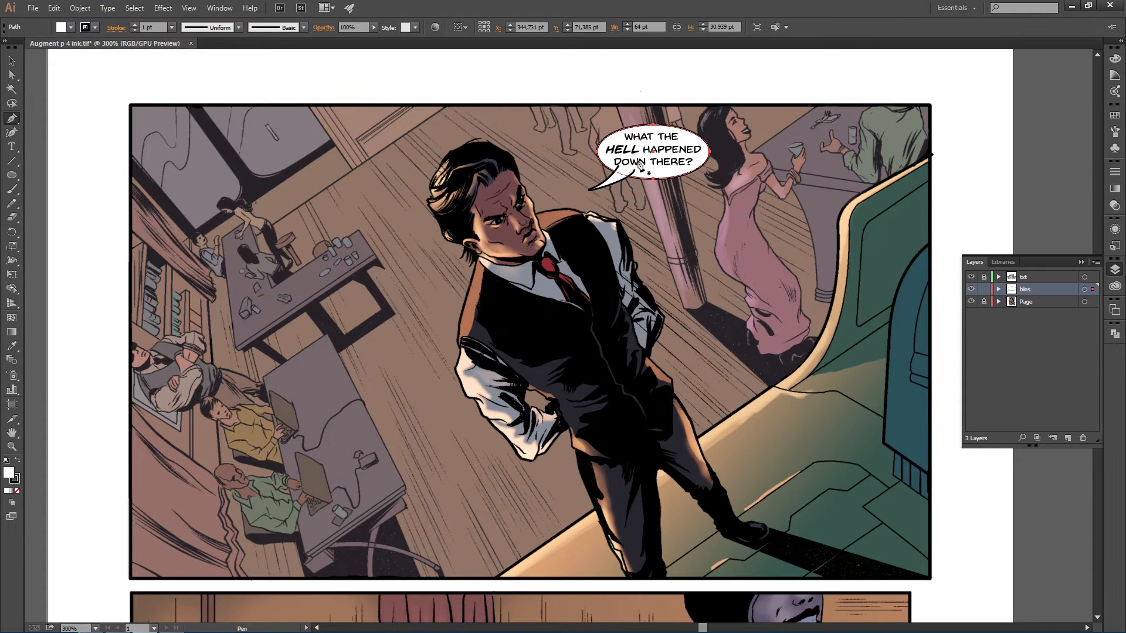
{"action": "key", "text": "v"}
{"action": "left_click", "coordinate": [674, 256]}
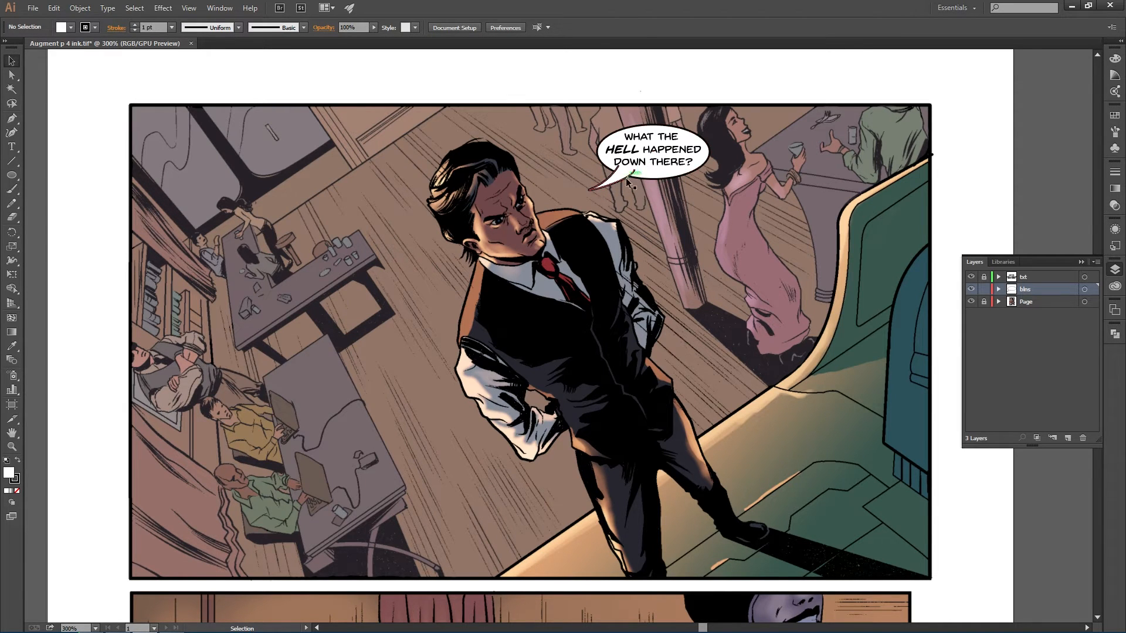
- Unite the oval and its tail into a single balloon shape with Pathfinder
{"action": "left_click", "coordinate": [622, 185]}
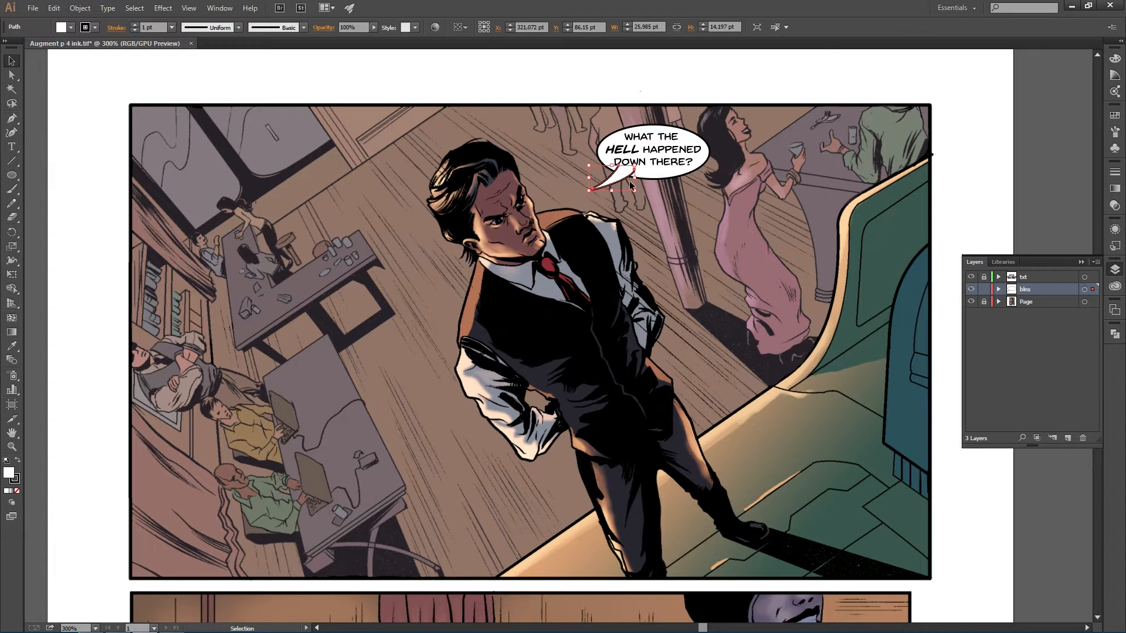
{"action": "left_click", "coordinate": [696, 143], "text": "shift"}
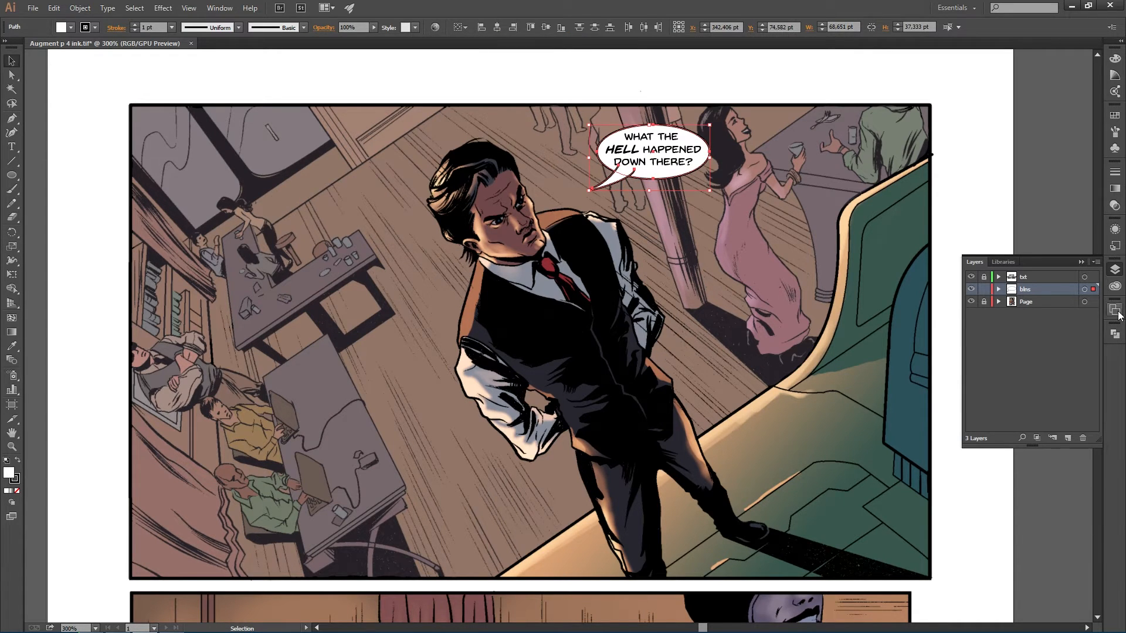
{"action": "left_click", "coordinate": [1118, 335]}
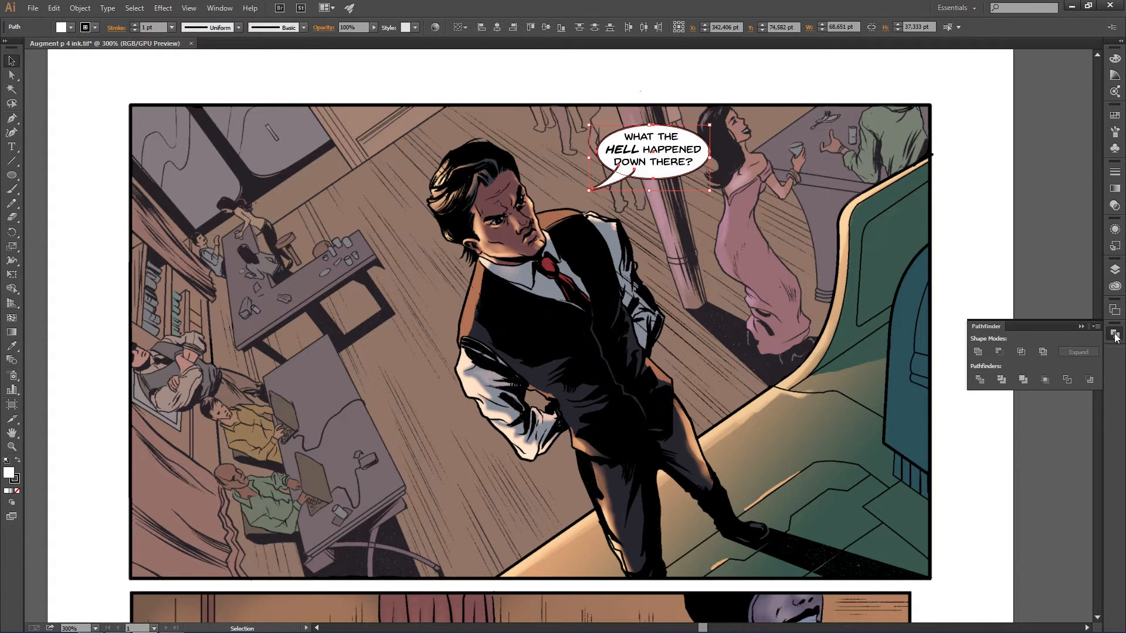
{"action": "left_click", "coordinate": [1116, 335]}
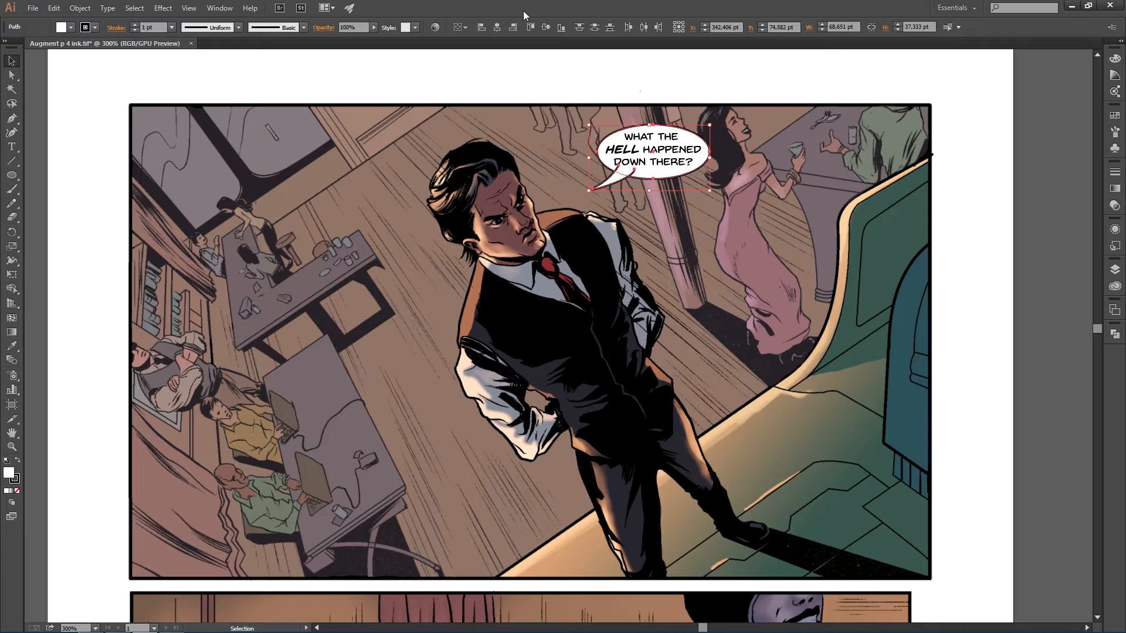
{"action": "left_click", "coordinate": [215, 8]}
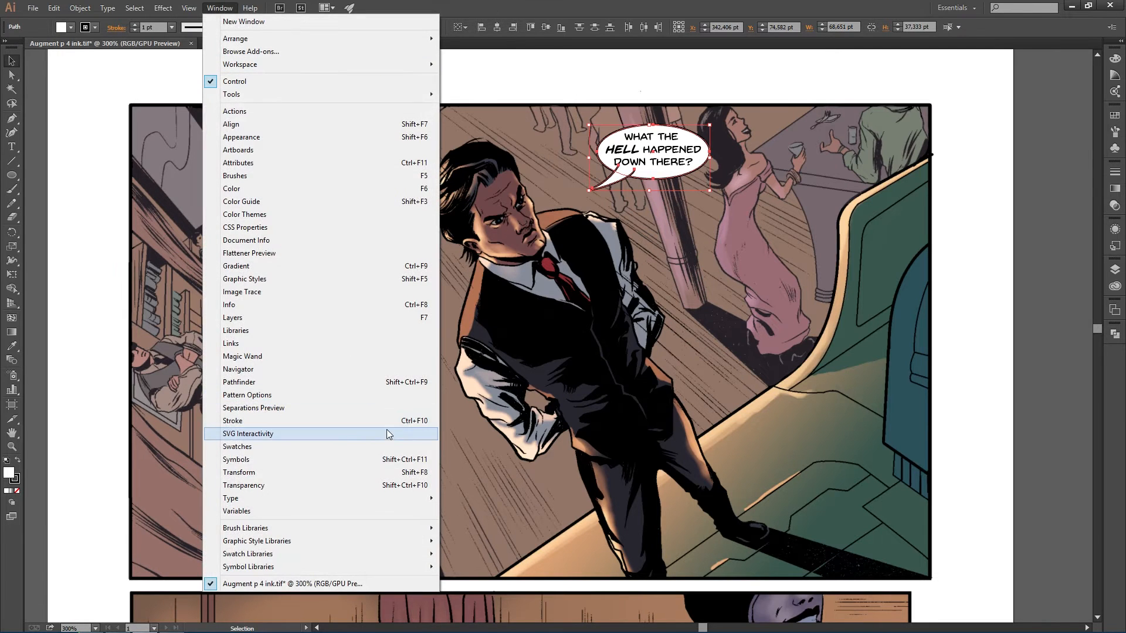
{"action": "left_click", "coordinate": [321, 387]}
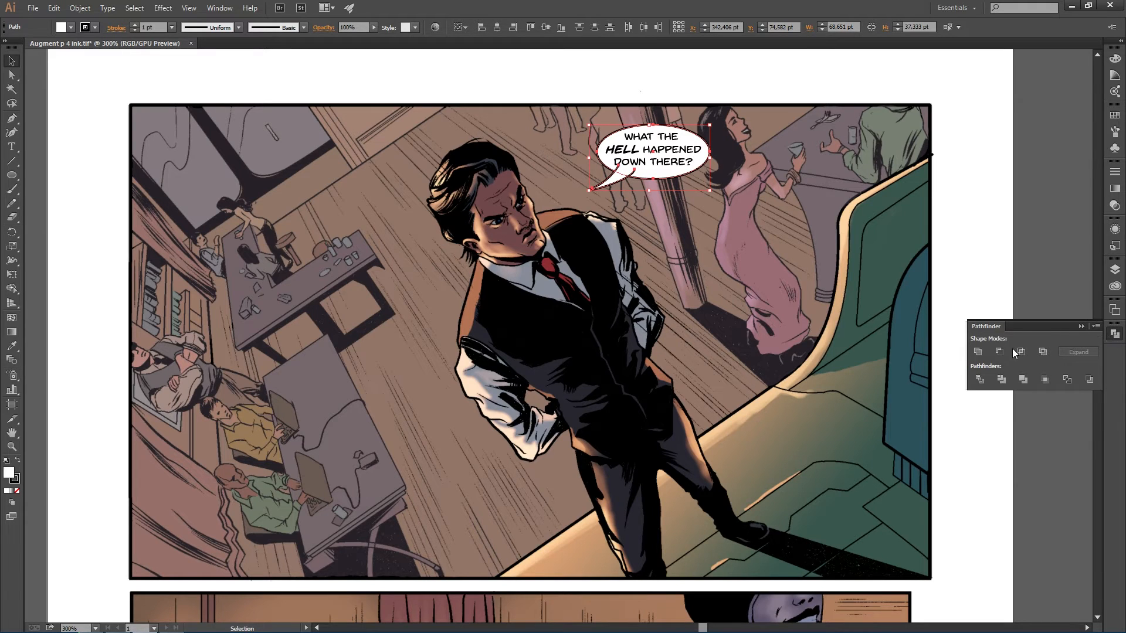
{"action": "left_click", "coordinate": [978, 352]}
{"action": "left_click", "coordinate": [680, 227]}
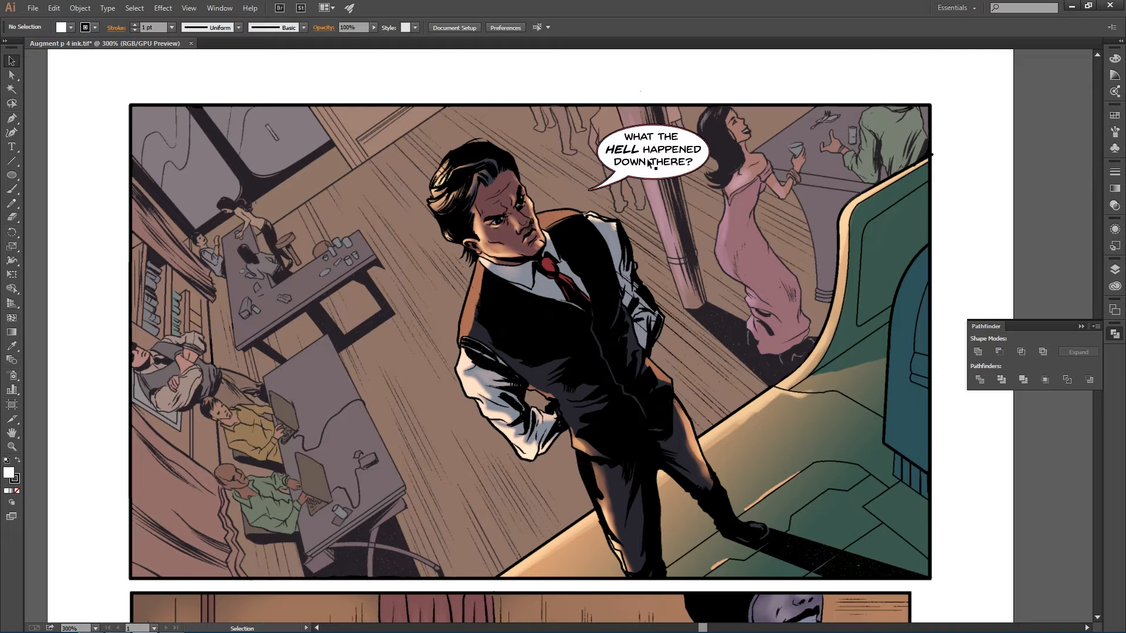
- Unlock the txt layer and move the balloon together with its dialogue slightly up and left
{"action": "left_click", "coordinate": [1114, 334]}
{"action": "scroll", "coordinate": [638, 175], "scroll_direction": "up", "scroll_amount": 1}
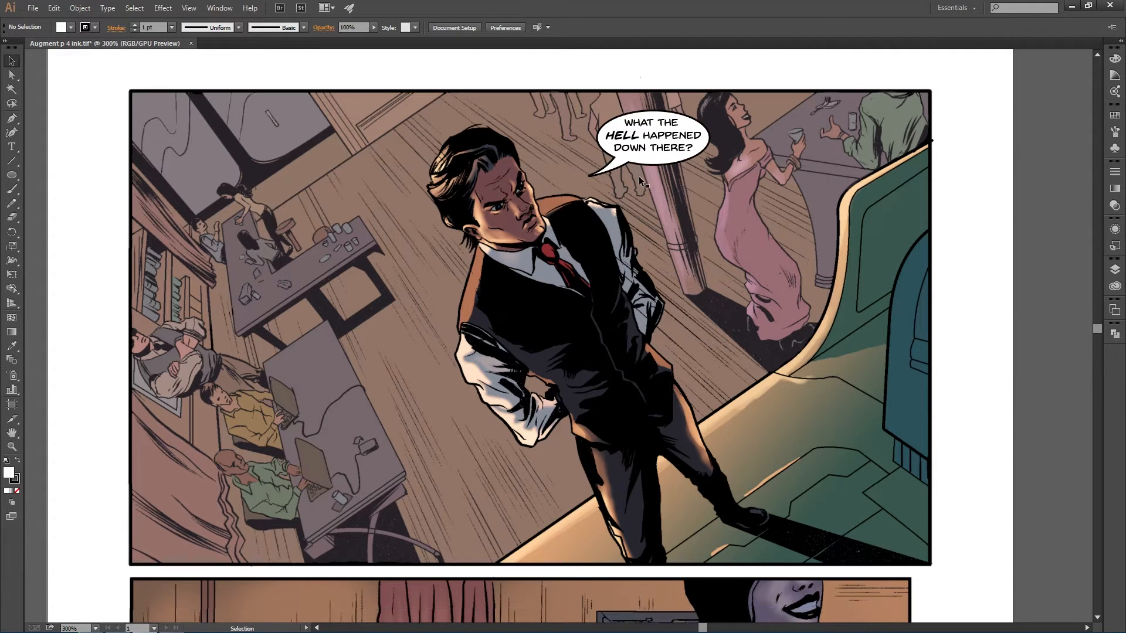
{"action": "left_click", "coordinate": [1114, 269]}
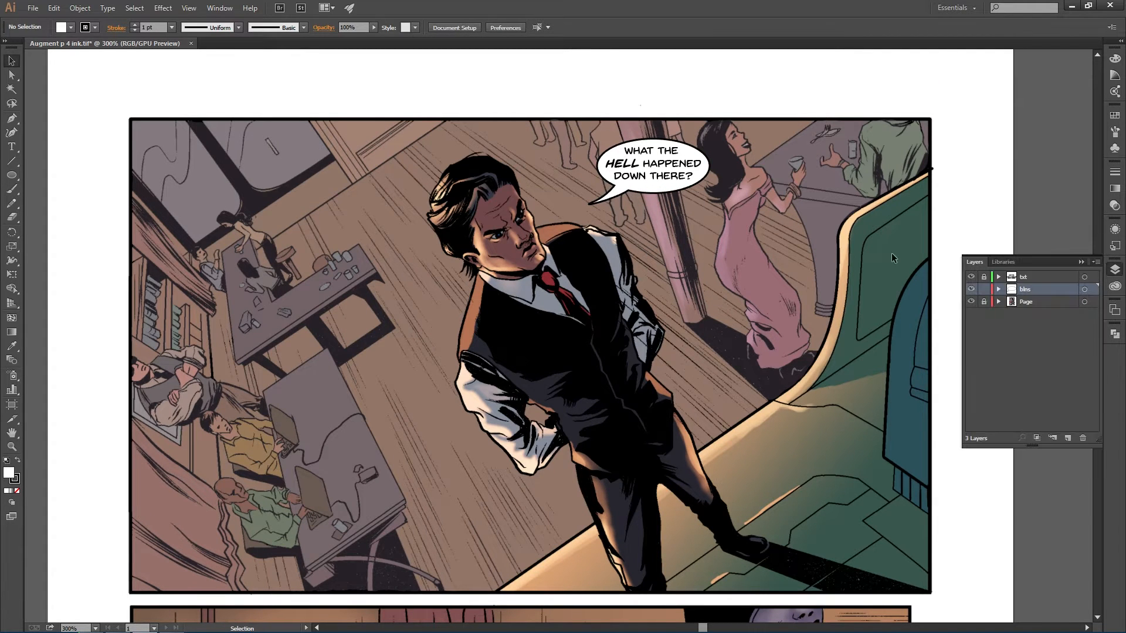
{"action": "left_click", "coordinate": [986, 277]}
{"action": "left_click_drag", "start_coordinate": [747, 221], "coordinate": [629, 150]}
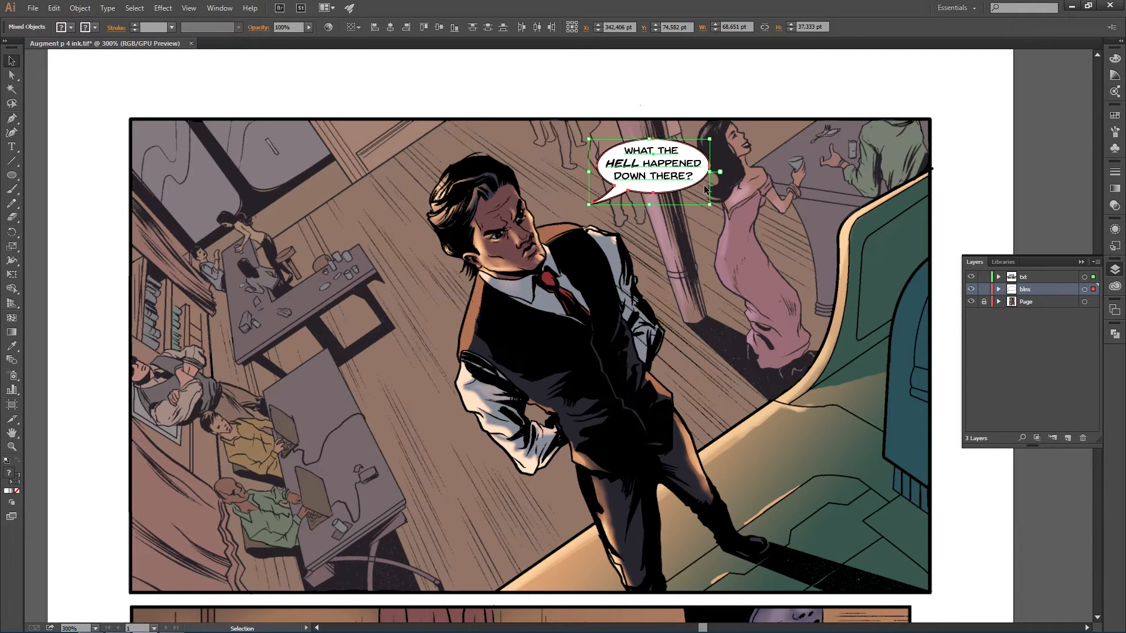
{"action": "left_click_drag", "start_coordinate": [676, 182], "coordinate": [650, 173]}
{"action": "left_click", "coordinate": [721, 236]}
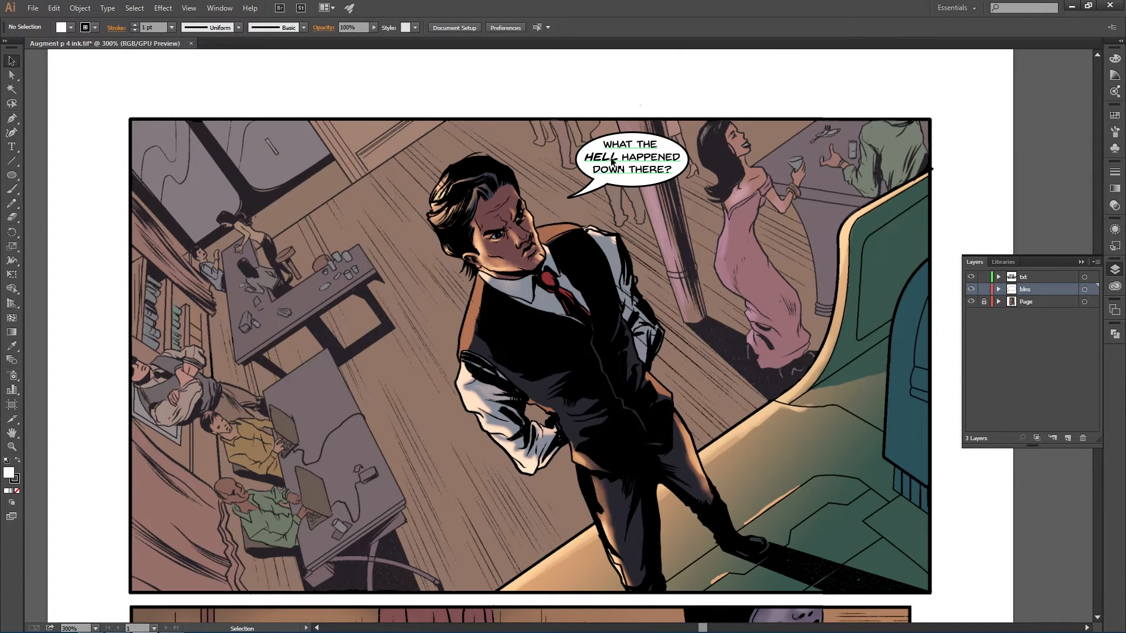
- Look over Guy 1's dialogue line in the script again
{"action": "scroll", "coordinate": [554, 223], "scroll_direction": "down", "scroll_amount": 1}
{"action": "scroll", "coordinate": [527, 210], "scroll_direction": "down", "scroll_amount": 2}
{"action": "scroll", "coordinate": [457, 214], "scroll_direction": "up", "scroll_amount": 2}
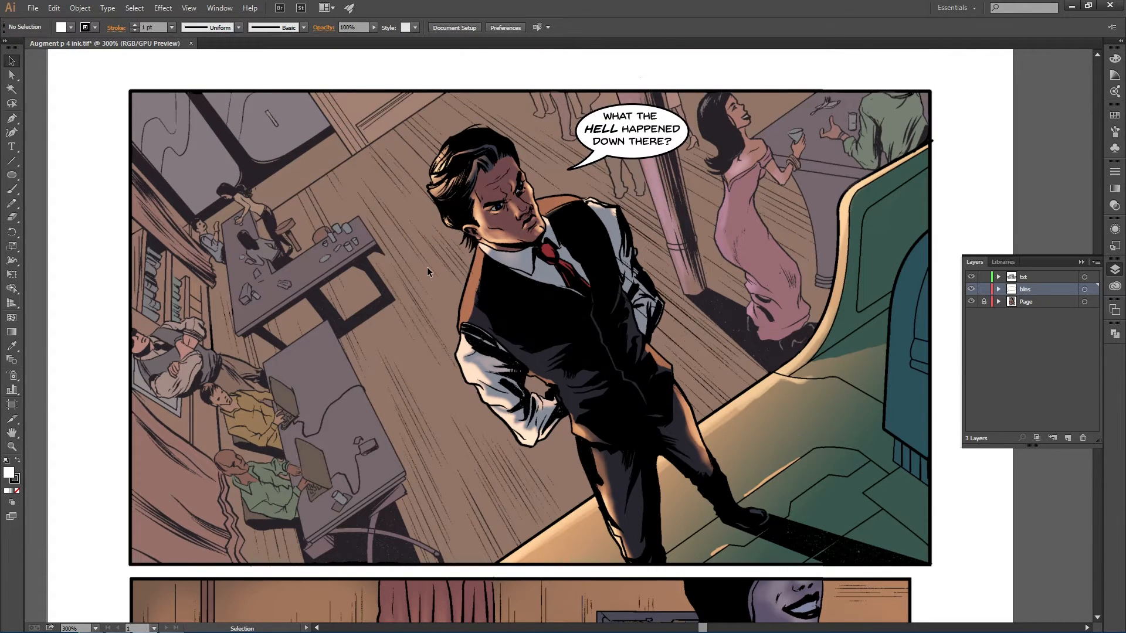
{"action": "scroll", "coordinate": [427, 272], "scroll_direction": "down", "scroll_amount": 1}
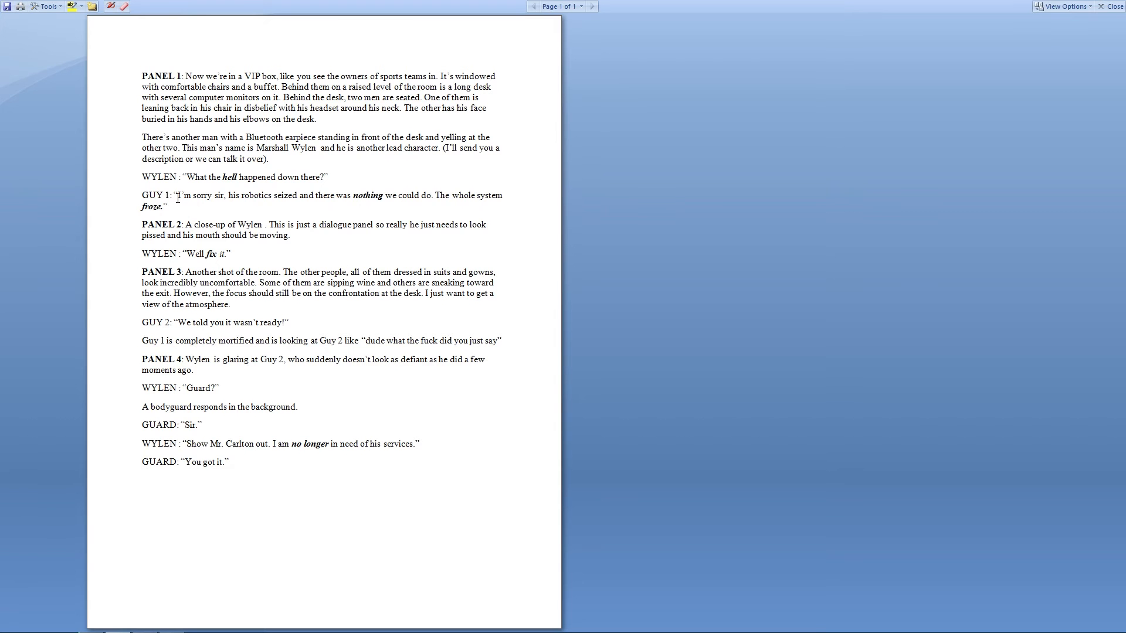
{"action": "left_click_drag", "start_coordinate": [178, 197], "coordinate": [507, 212]}
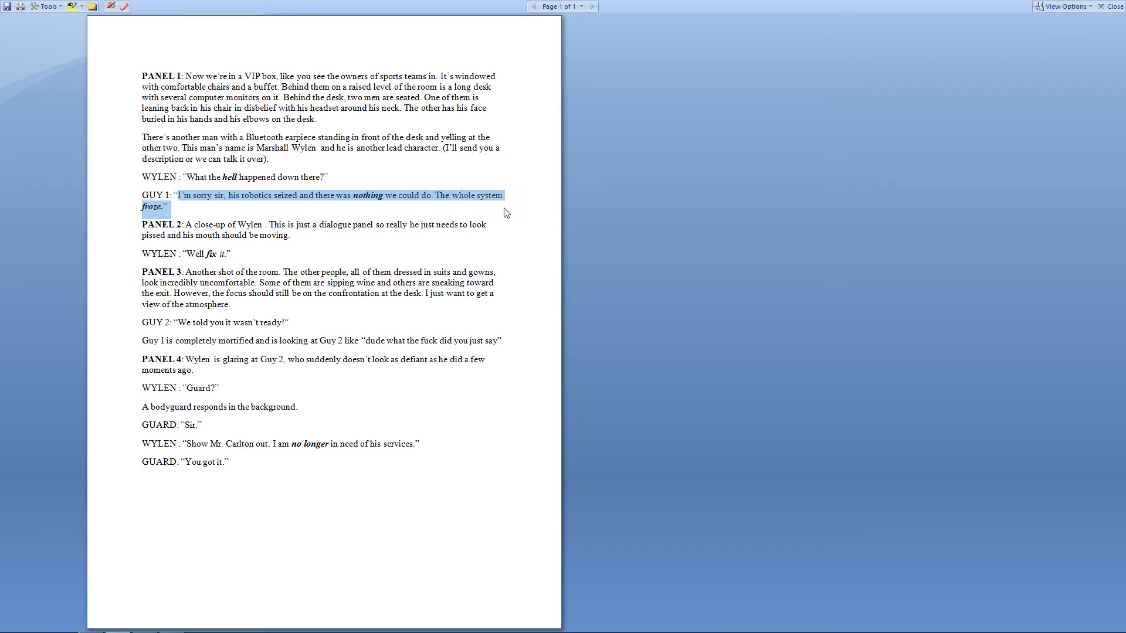
{"action": "left_click", "coordinate": [241, 195]}
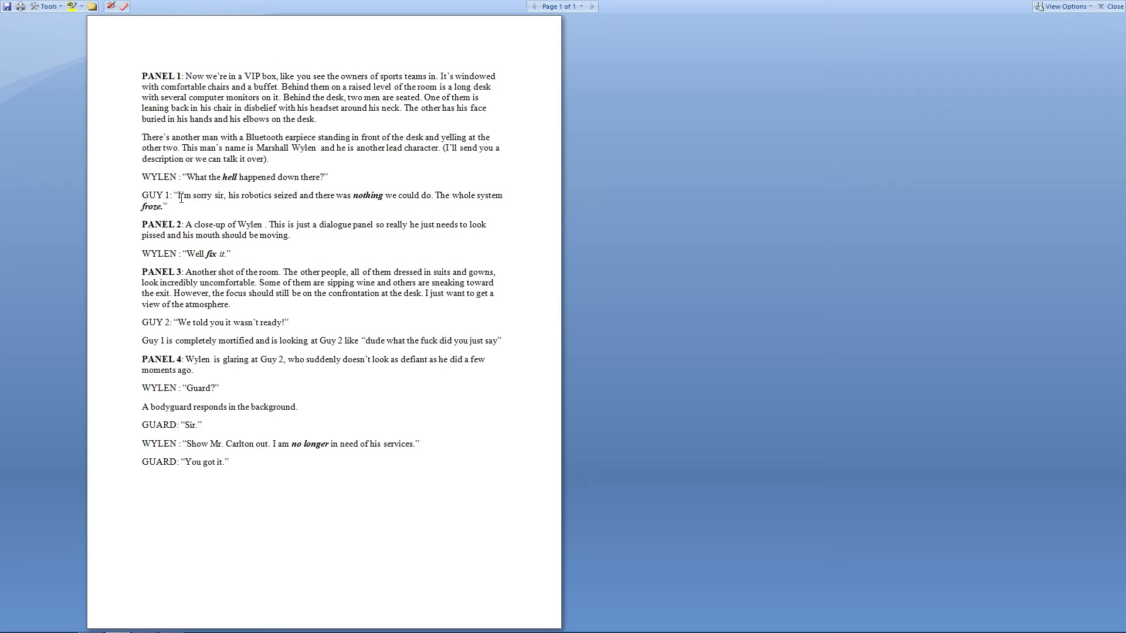
{"action": "key", "text": "alt+Tab"}
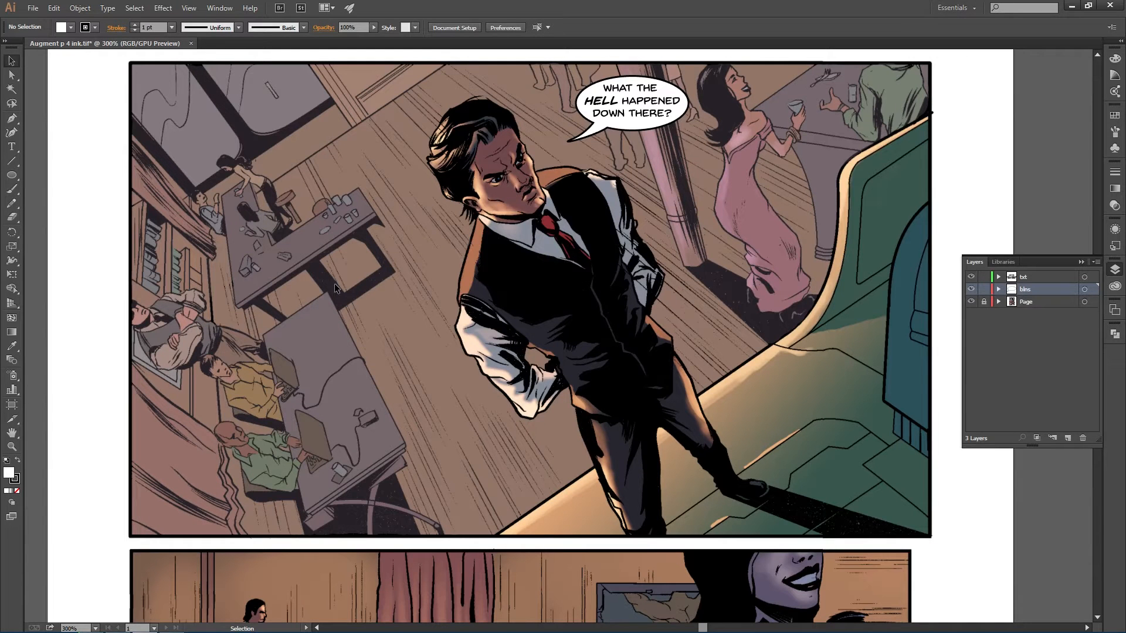
{"action": "key", "text": "l"}
{"action": "left_click_drag", "start_coordinate": [354, 257], "coordinate": [600, 412]}
{"action": "mouse_move", "coordinate": [538, 347]}
{"action": "left_mouse_down"}
{"action": "mouse_move", "coordinate": [427, 289]}
{"action": "mouse_move", "coordinate": [436, 294]}
{"action": "mouse_move", "coordinate": [405, 254]}
{"action": "left_mouse_up"}
{"action": "key", "text": "ctrl+z"}
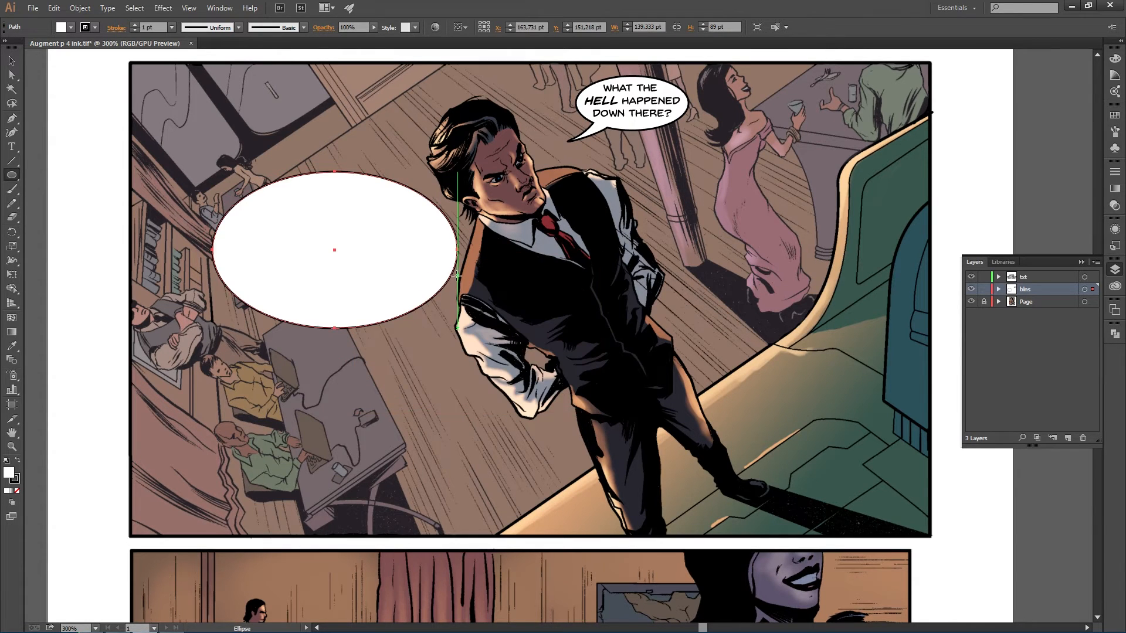
{"action": "key", "text": "Delete"}
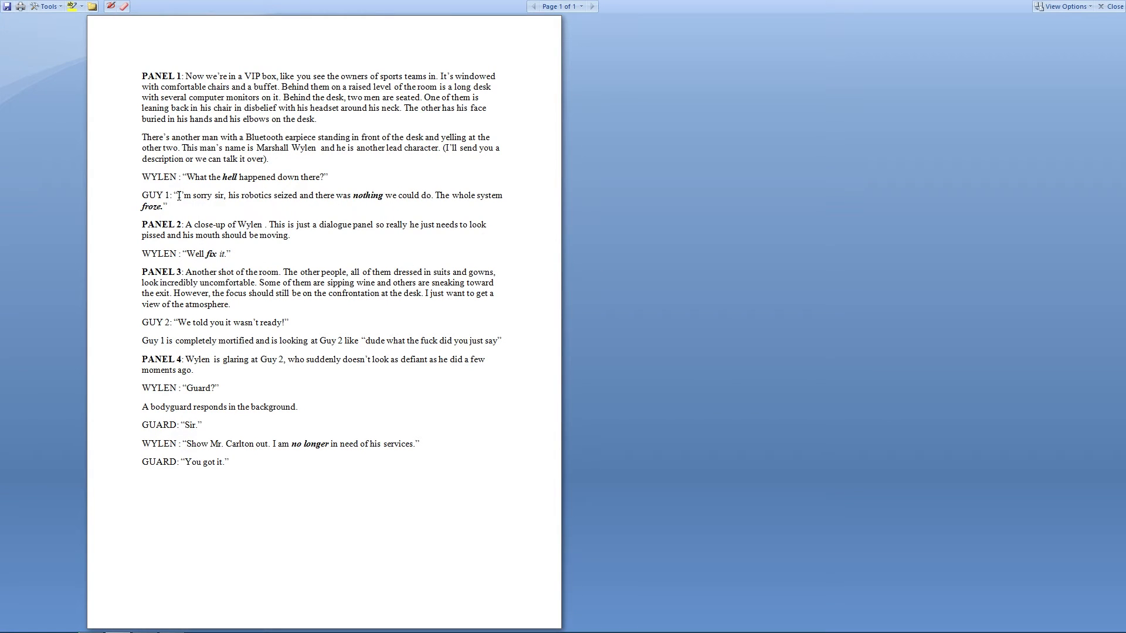
- Copy "I'm sorry sir" from Guy 1's line in the script
{"action": "left_click_drag", "start_coordinate": [178, 197], "coordinate": [223, 197]}
{"action": "left_click", "coordinate": [227, 198]}
{"action": "left_click_drag", "start_coordinate": [224, 197], "coordinate": [178, 197]}
{"action": "key", "text": "alt+Tab"}
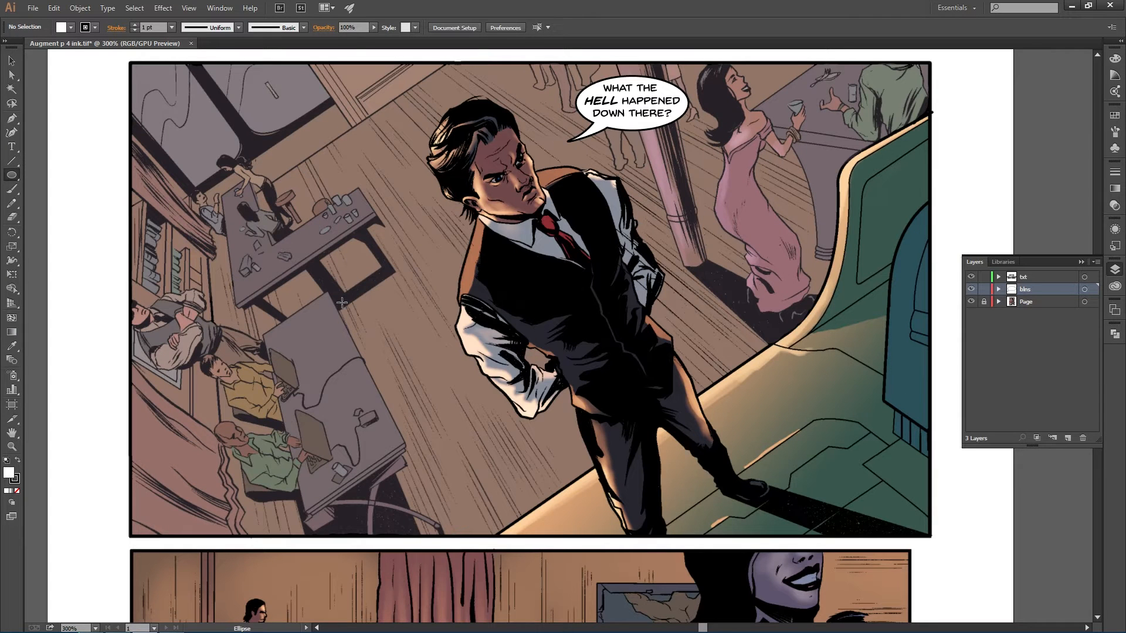
- Lock the blns layer, target txt, and paste the line near Guy 1, punctuating it as I'M SORRY, SIR
{"action": "left_click", "coordinate": [983, 289]}
{"action": "left_click", "coordinate": [1025, 276]}
{"action": "key", "text": "t"}
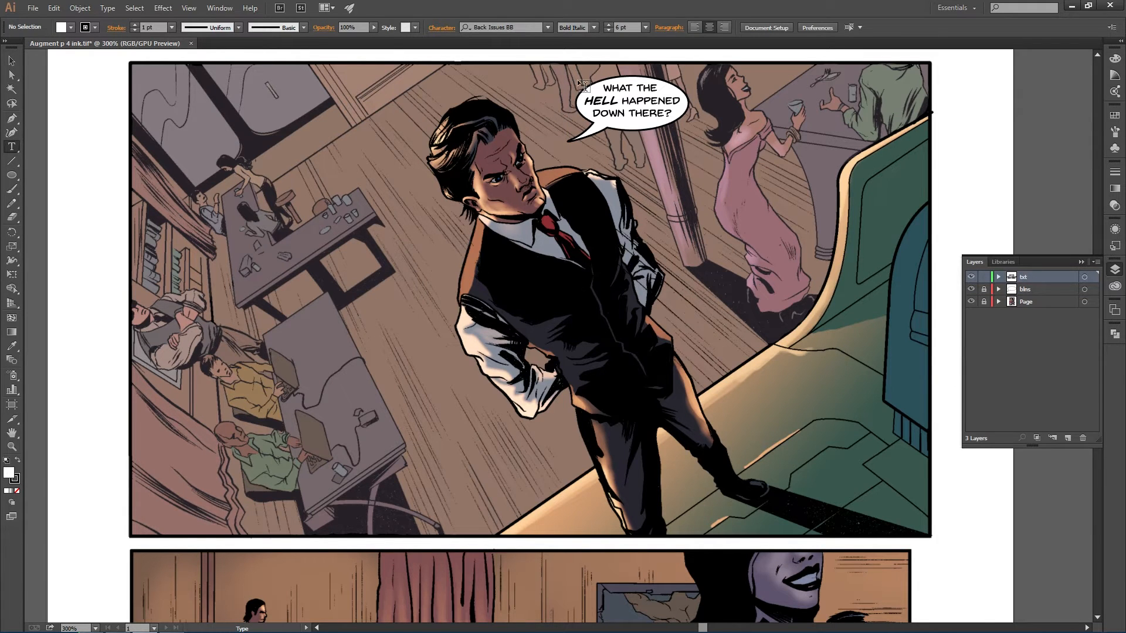
{"action": "left_click", "coordinate": [365, 281]}
{"action": "type", "text": "I'M SORRY SIR"}
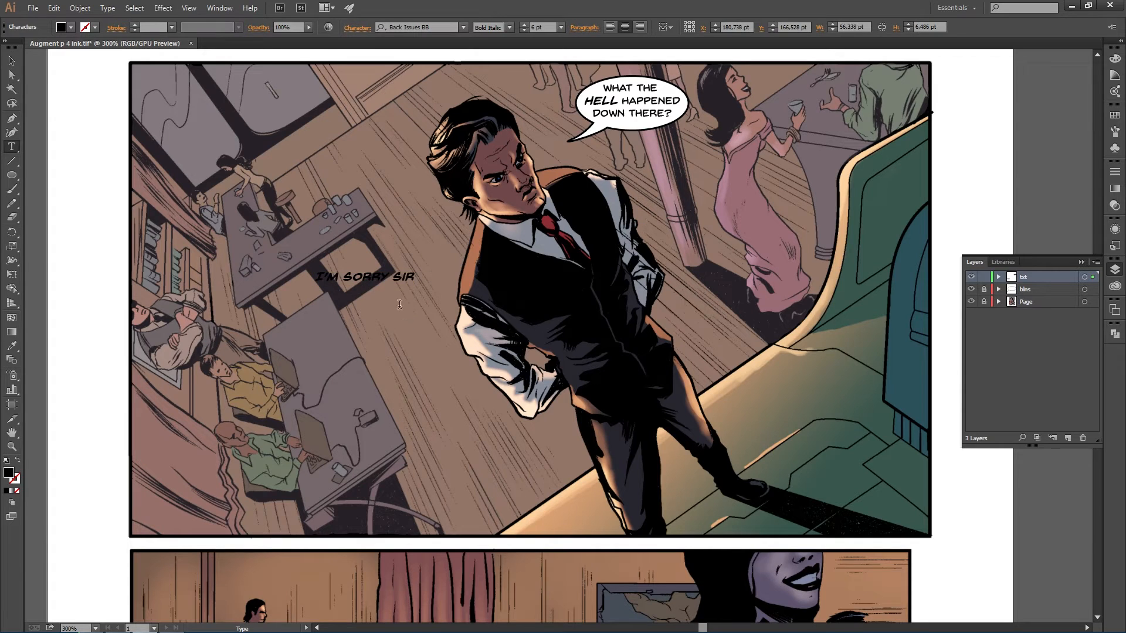
{"action": "type", "text": "."}
{"action": "key", "text": "Left"}
{"action": "key", "text": "Left"}
{"action": "key", "text": "Left"}
{"action": "key", "text": "Left"}
{"action": "key", "text": "Left"}
{"action": "type", "text": ","}
- Set the font style of the I'M SORRY, SIR. text to Regular
{"action": "left_click_drag", "start_coordinate": [429, 277], "coordinate": [278, 274]}
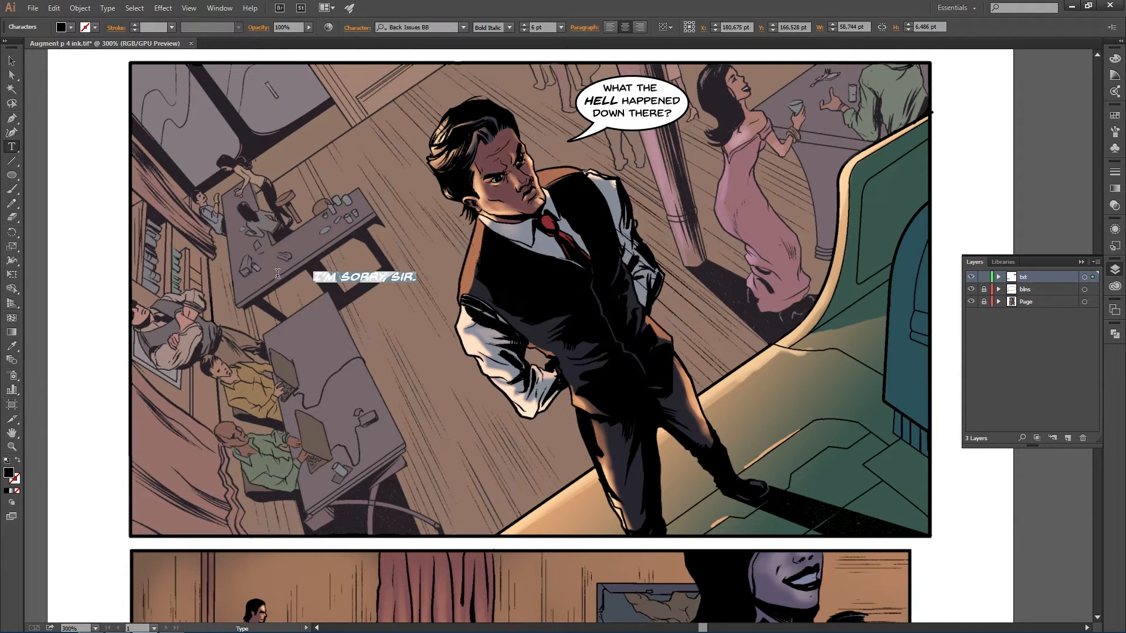
{"action": "left_click", "coordinate": [509, 27]}
{"action": "left_click", "coordinate": [501, 41]}
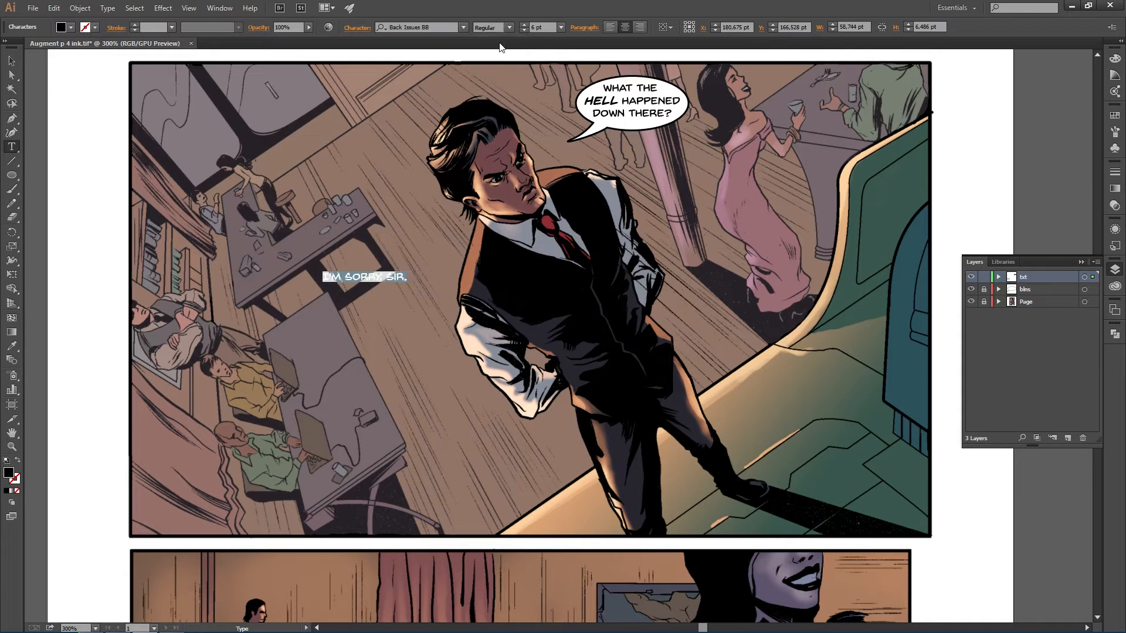
- Break the text after the comma into two lines and nudge it slightly right
{"action": "left_click", "coordinate": [380, 277]}
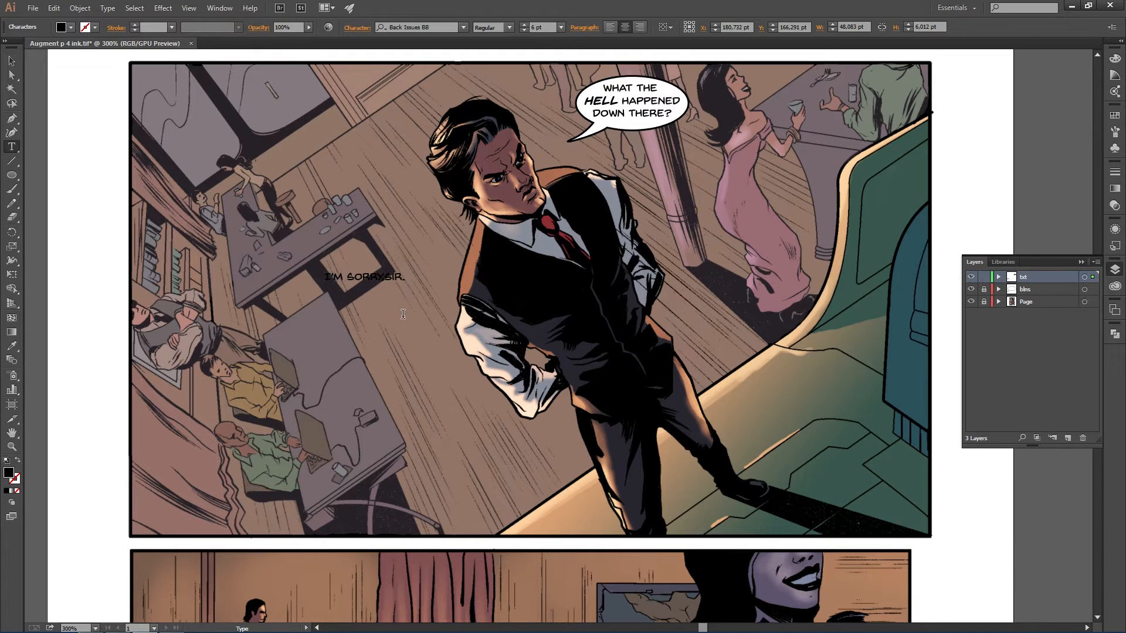
{"action": "left_click", "coordinate": [381, 277], "text": "ctrl"}
{"action": "left_click_drag", "start_coordinate": [381, 276], "coordinate": [385, 276]}
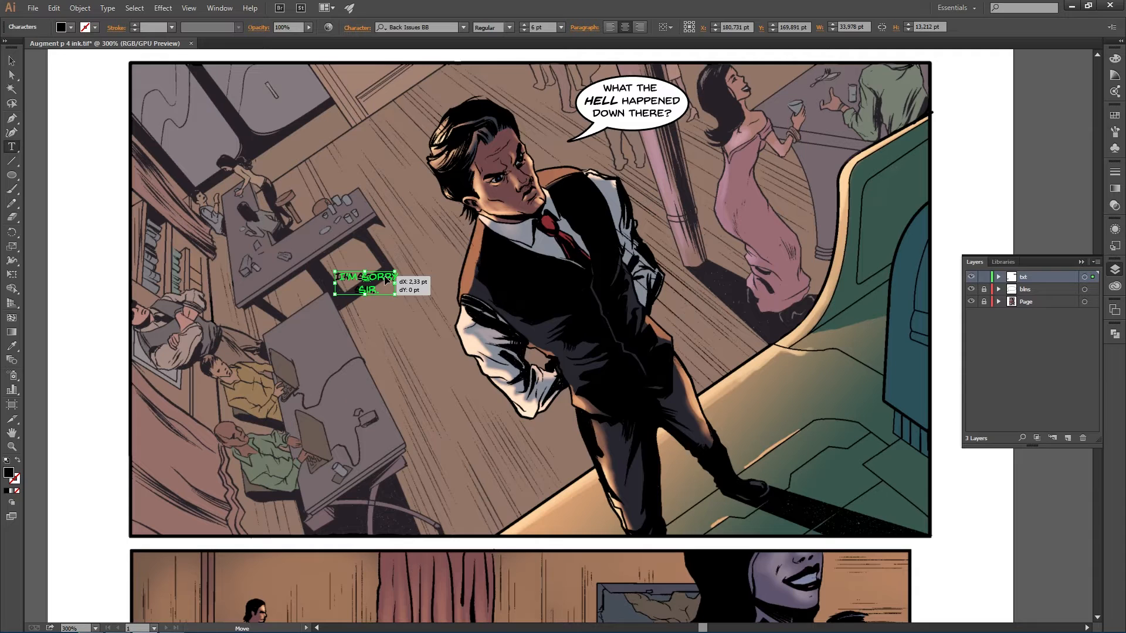
{"action": "left_click_drag", "start_coordinate": [383, 279], "coordinate": [391, 281]}
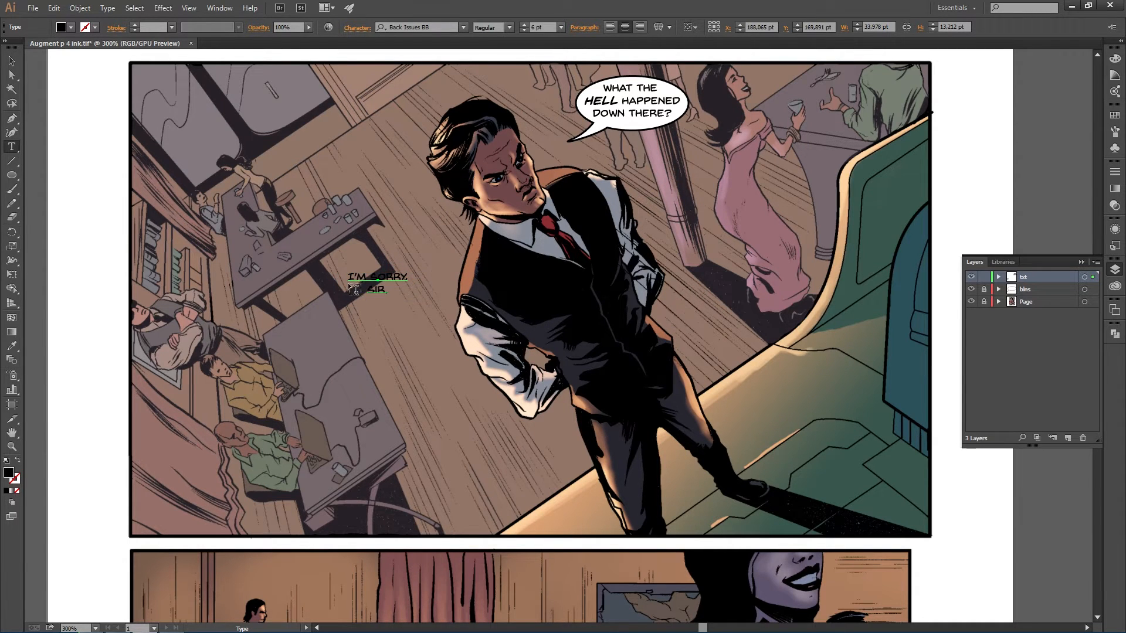
{"action": "key", "text": "Escape"}
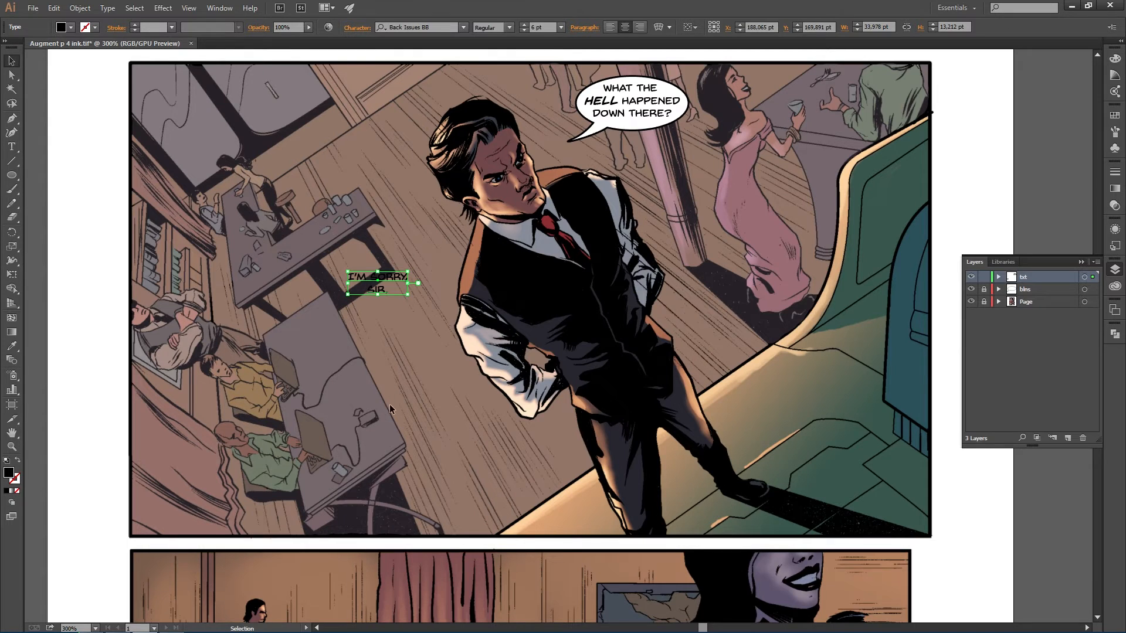
- Copy "his robotics seized and there was nothing we could do." from the script
{"action": "key", "text": "alt+Tab"}
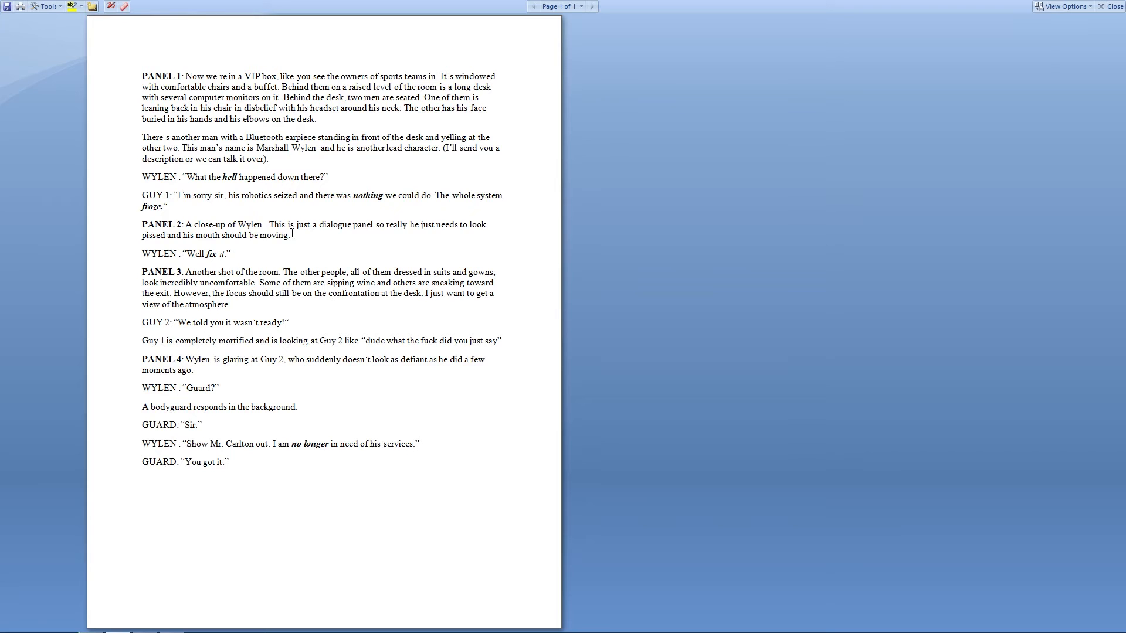
{"action": "left_click_drag", "start_coordinate": [229, 195], "coordinate": [435, 196]}
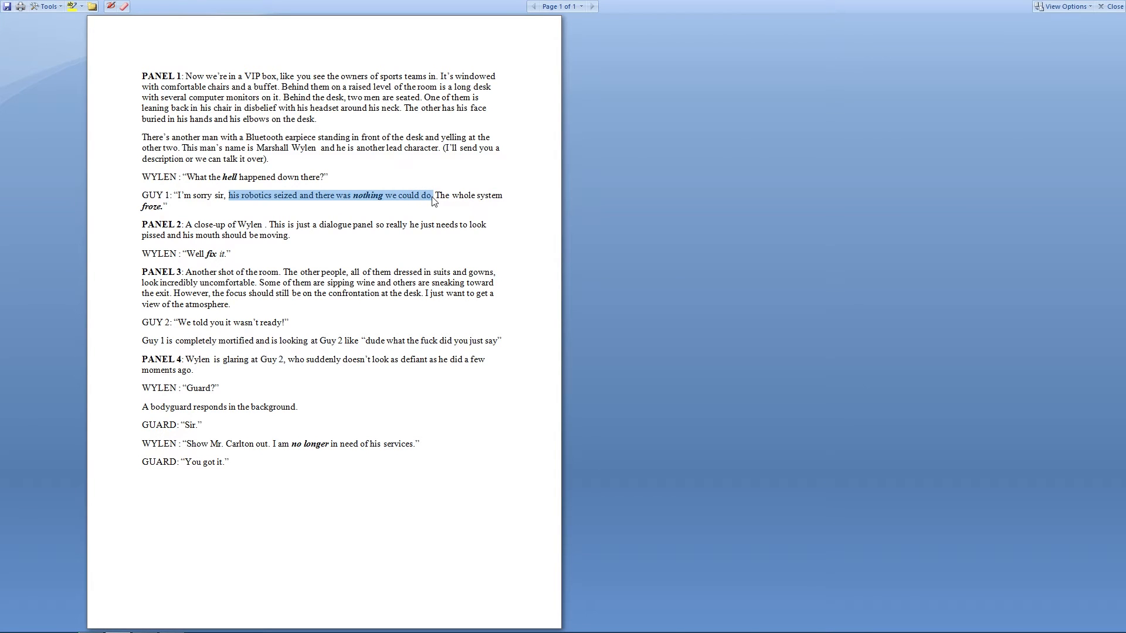
{"action": "key", "text": "alt+Tab"}
- Paste the copied sentence as a new text object in the panel
{"action": "key", "text": "t"}
{"action": "left_click", "coordinate": [381, 349]}
{"action": "type", "text": "HIS ROBOTICS SEIZED AND THERE WAS NOTHING WE COULD DO."}
{"action": "left_click_drag", "start_coordinate": [420, 351], "coordinate": [382, 88]}
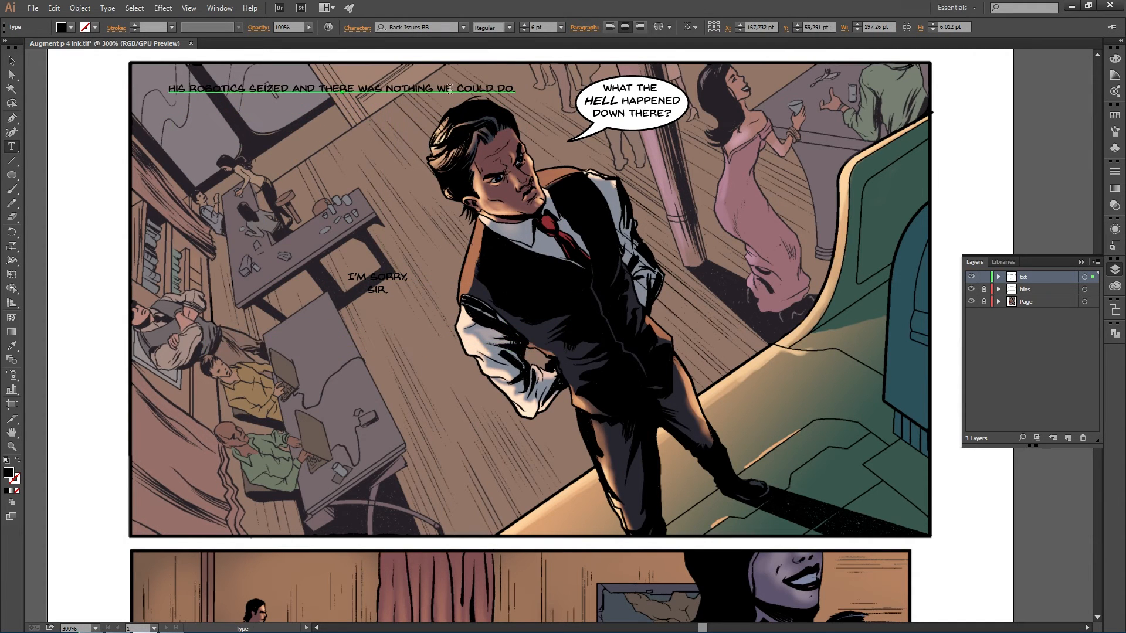
{"action": "key", "text": "alt+Tab"}
{"action": "key", "text": "alt+Tab"}
{"action": "key", "text": "alt+Tab"}
- Set the word NOTHING to Bold Italic
{"action": "left_click_drag", "start_coordinate": [385, 88], "coordinate": [433, 88]}
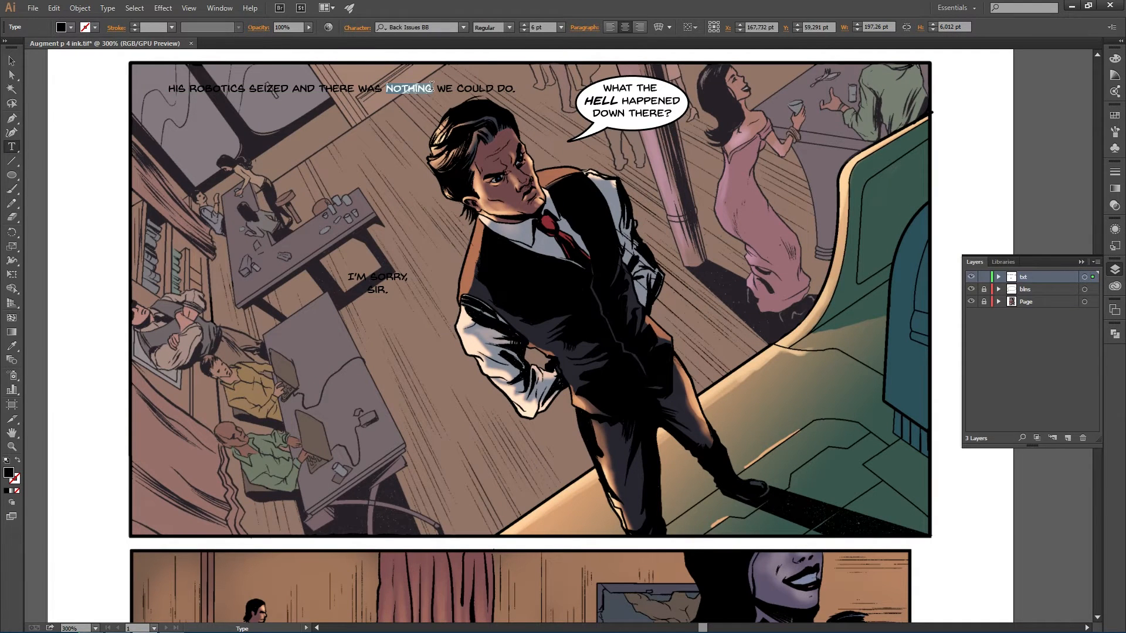
{"action": "left_click", "coordinate": [508, 27]}
{"action": "left_click", "coordinate": [500, 65]}
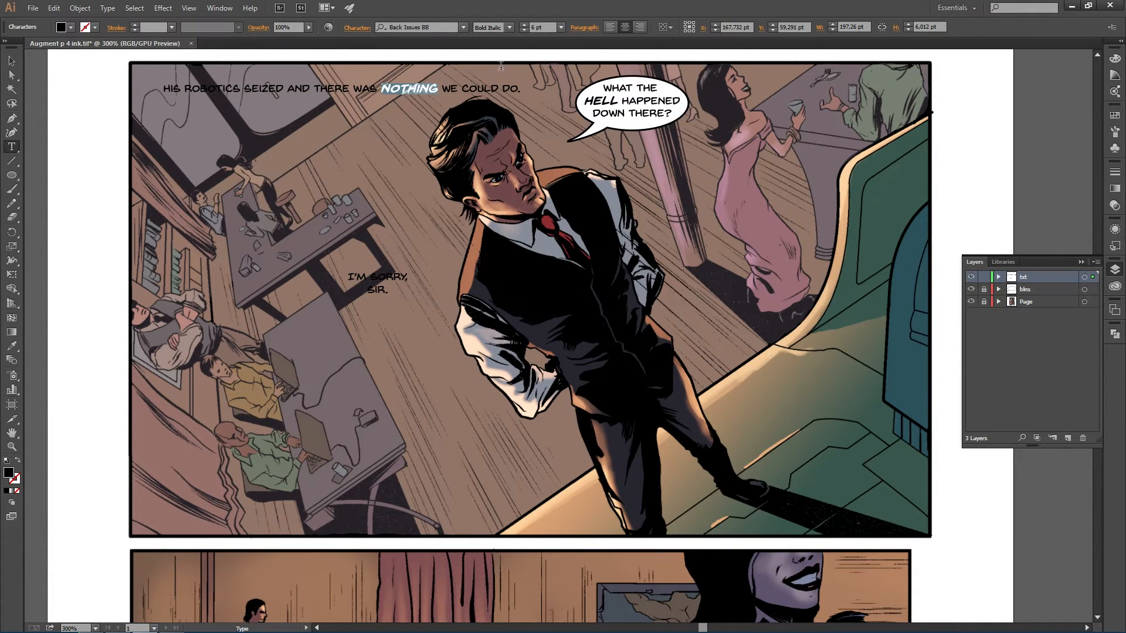
{"action": "left_click", "coordinate": [360, 128]}
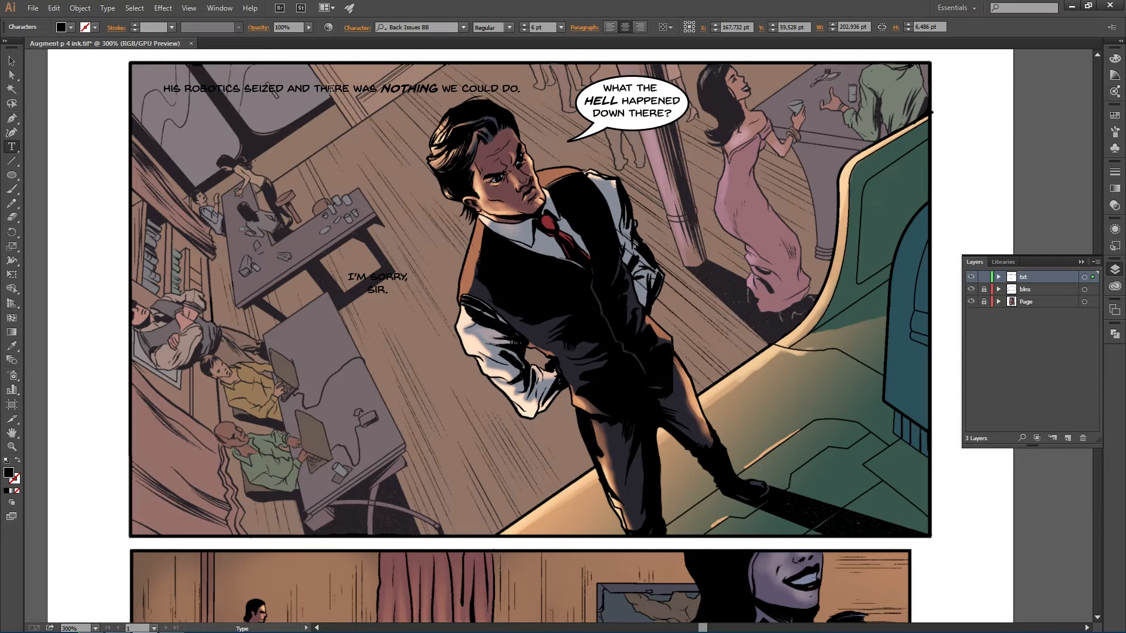
- Break the sentence into lines after SEIZED, WAS and COULD, and move it below I'M SORRY, SIR
{"action": "left_click", "coordinate": [288, 90]}
{"action": "key", "text": "Return"}
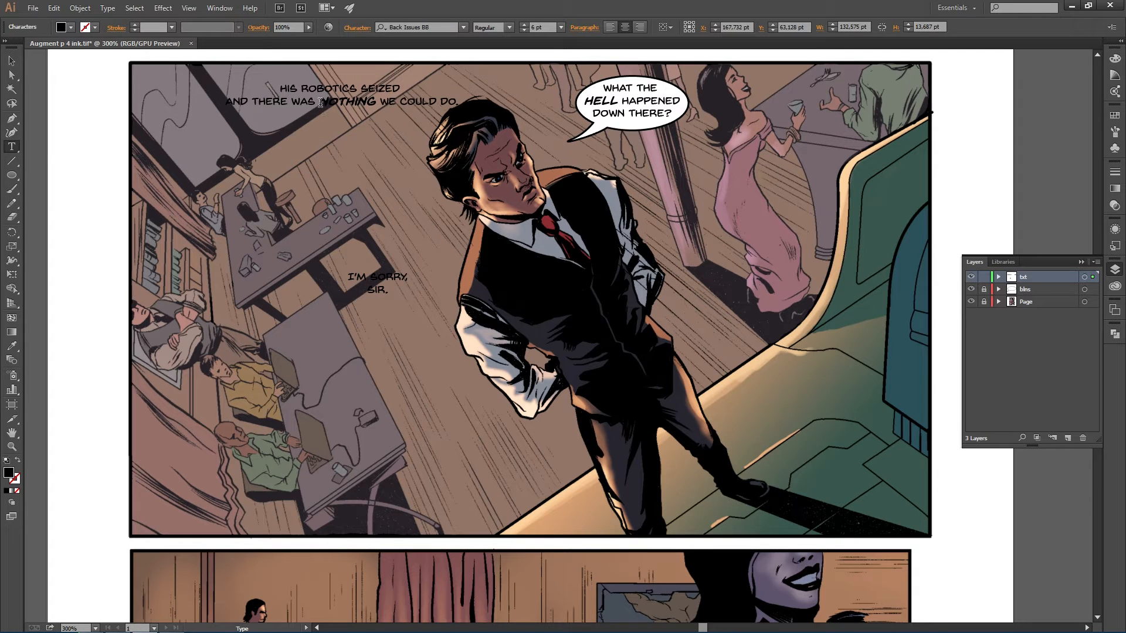
{"action": "left_click", "coordinate": [321, 103]}
{"action": "key", "text": "Return"}
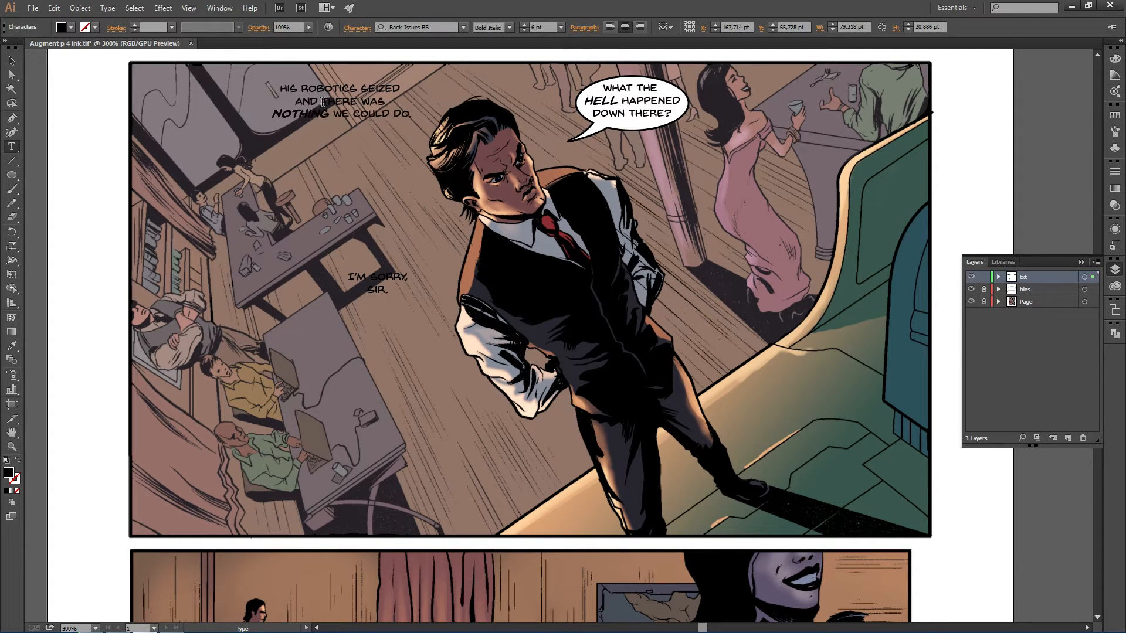
{"action": "left_click", "coordinate": [393, 113]}
{"action": "key", "text": "Return"}
{"action": "left_click_drag", "start_coordinate": [351, 112], "coordinate": [416, 348]}
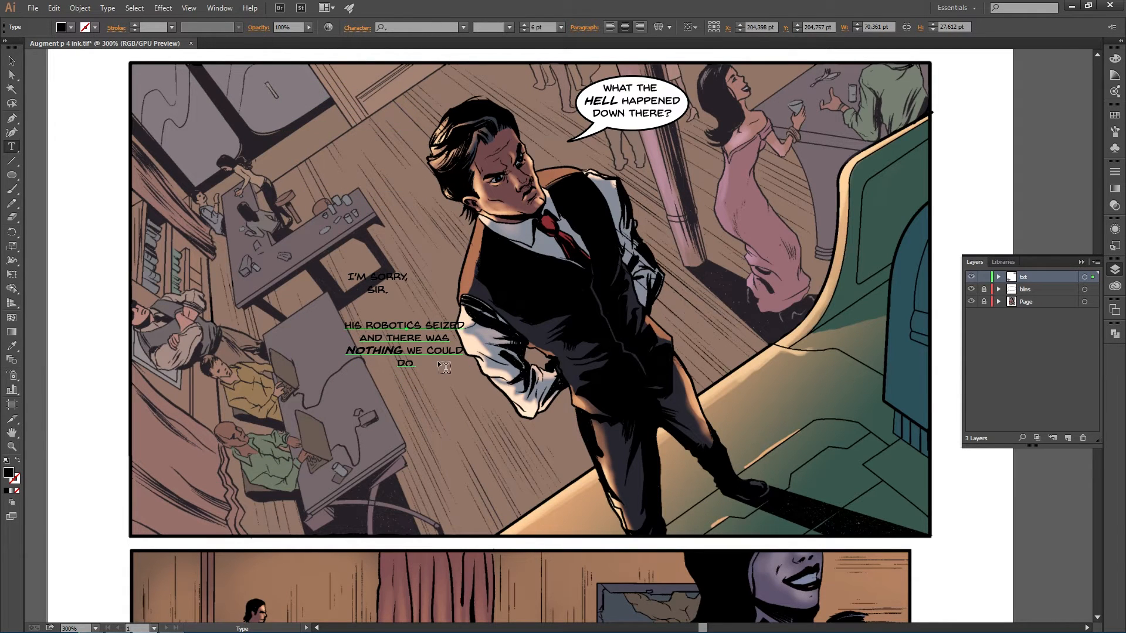
- Shift the HIS ROBOTICS SEIZED text block slightly to the left
{"action": "key", "text": "ctrl"}
{"action": "left_click_drag", "start_coordinate": [406, 345], "coordinate": [331, 339]}
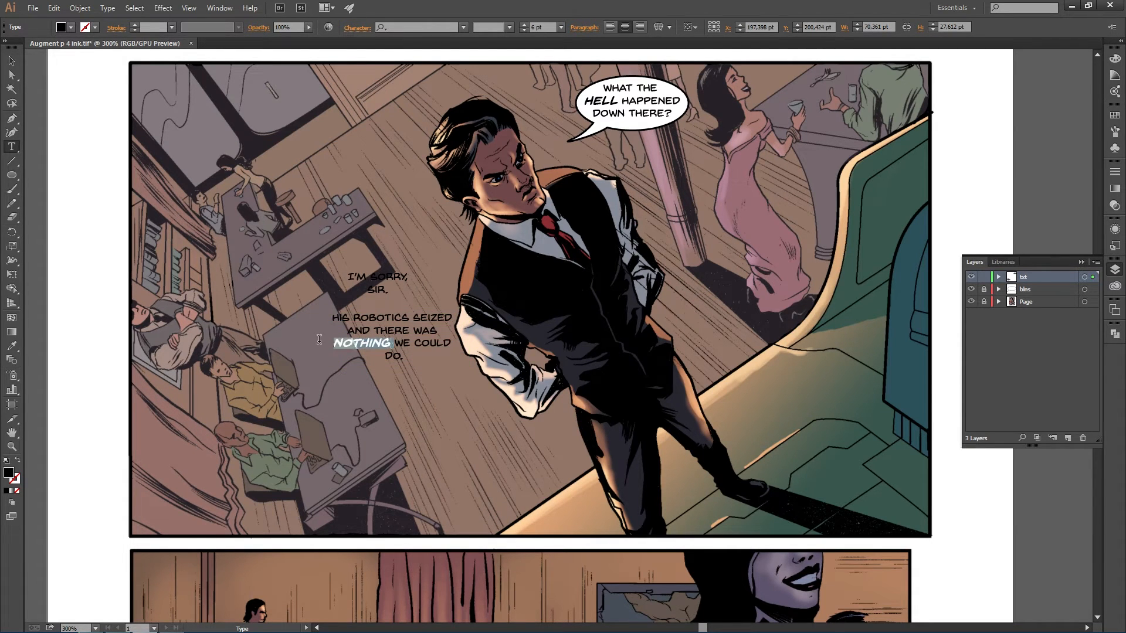
- Try re-breaking the lines so NOTHING joins the line above, then undo those line-break edits
{"action": "left_click", "coordinate": [329, 343]}
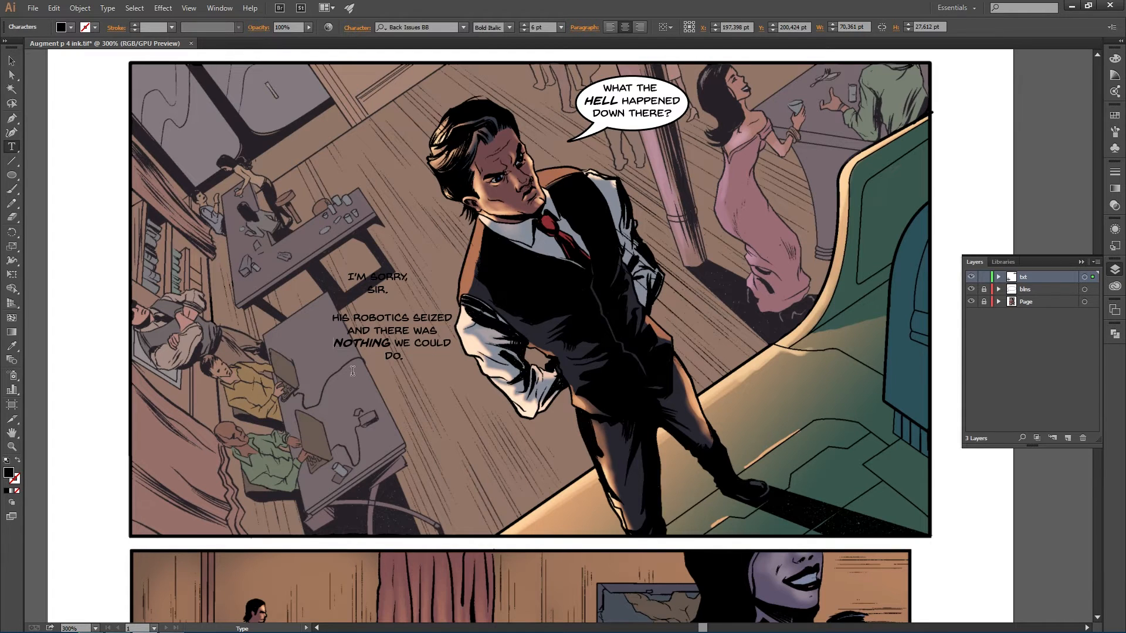
{"action": "key", "text": "BackSpace"}
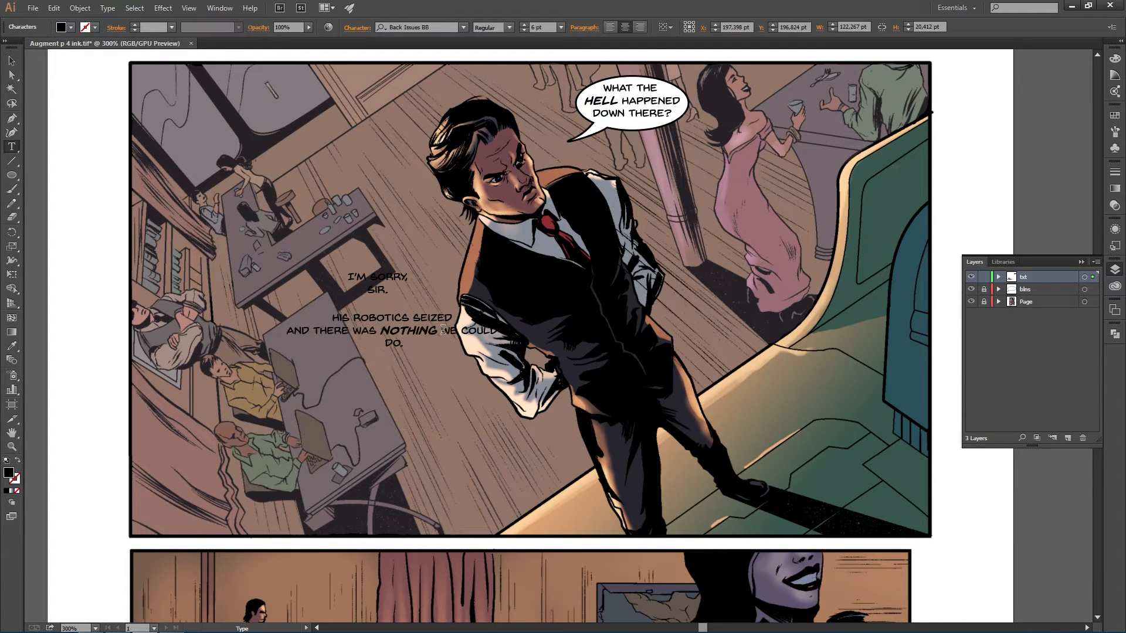
{"action": "key", "text": "Return"}
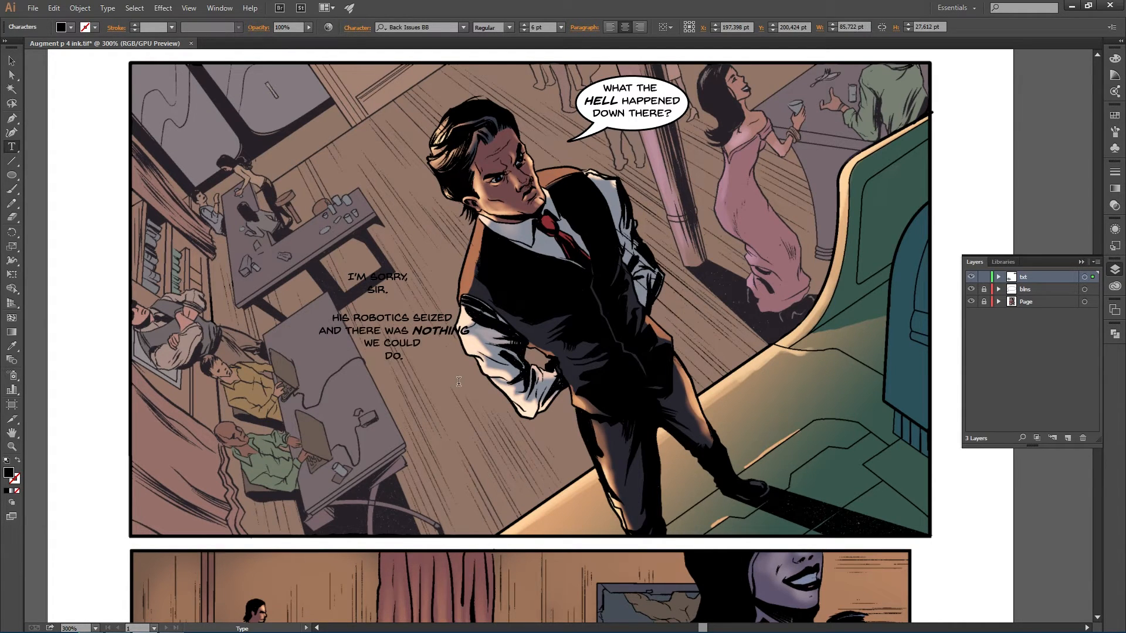
{"action": "key", "text": "BackSpace"}
{"action": "key", "text": "ctrl+z"}
{"action": "key", "text": "ctrl+z"}
{"action": "key", "text": "ctrl+z"}
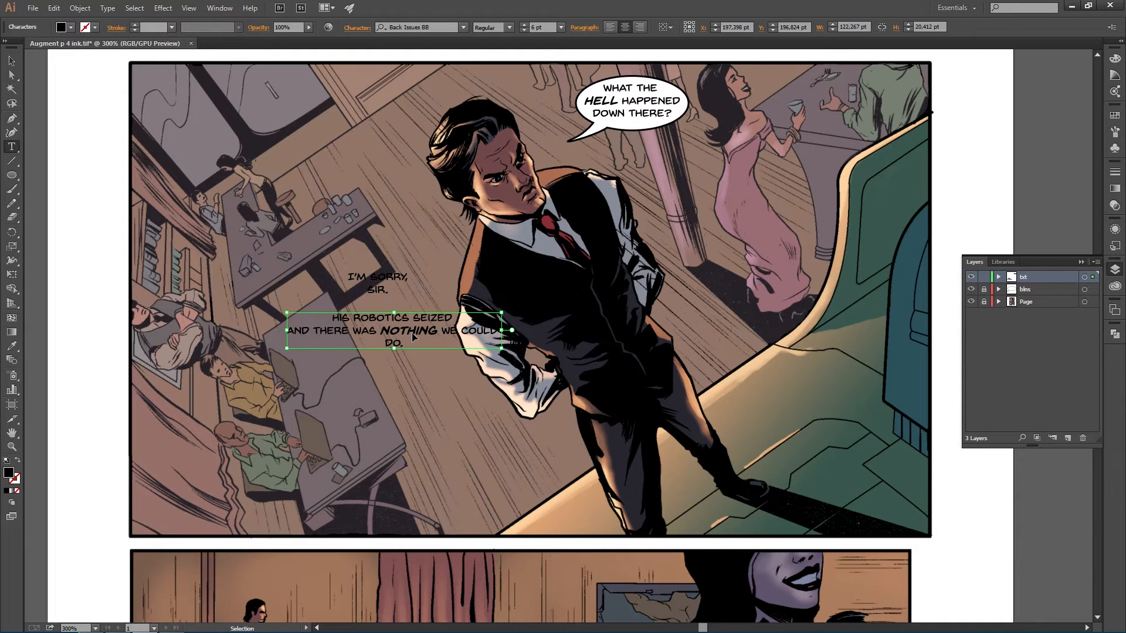
{"action": "key", "text": "ctrl+z"}
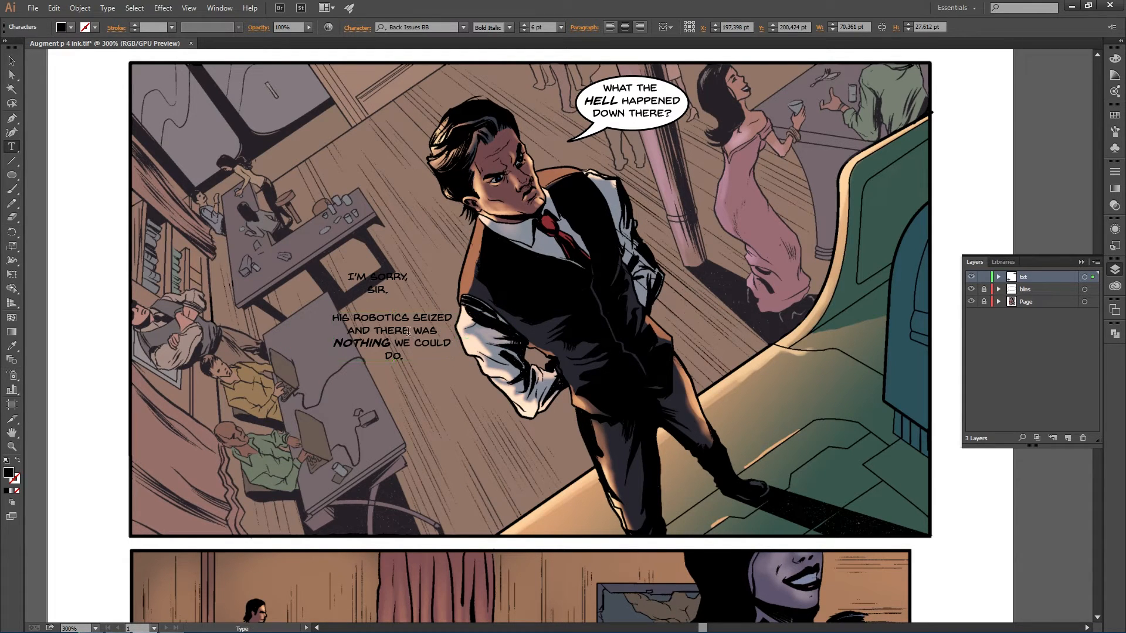
- Copy "The whole system froze." from the script document
{"action": "key", "text": "alt+Tab"}
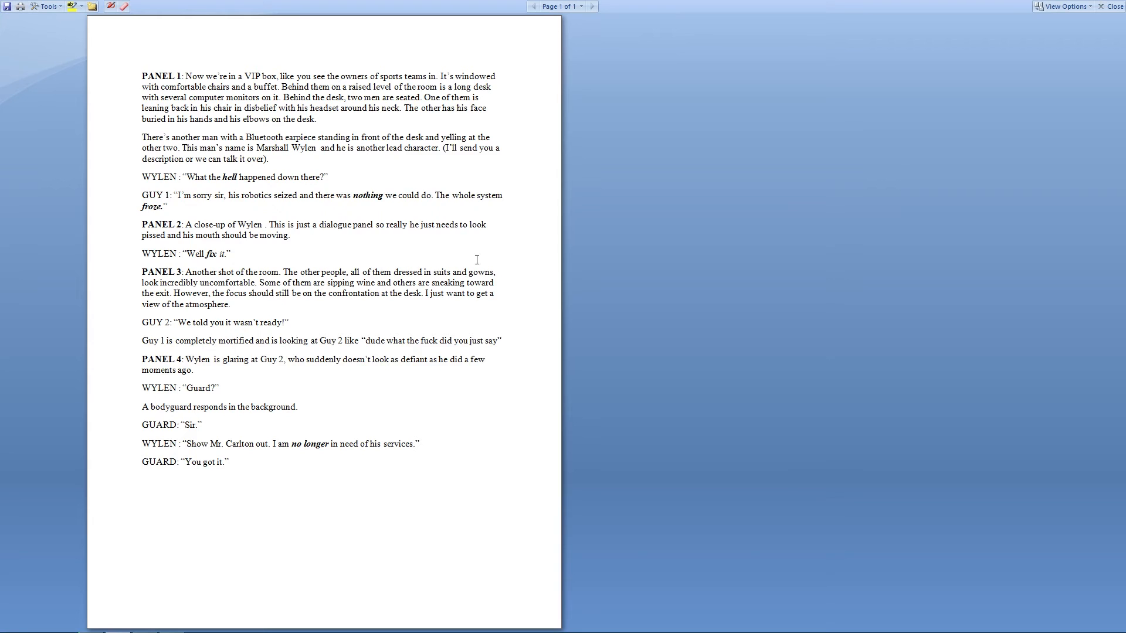
{"action": "left_click_drag", "start_coordinate": [449, 197], "coordinate": [493, 205]}
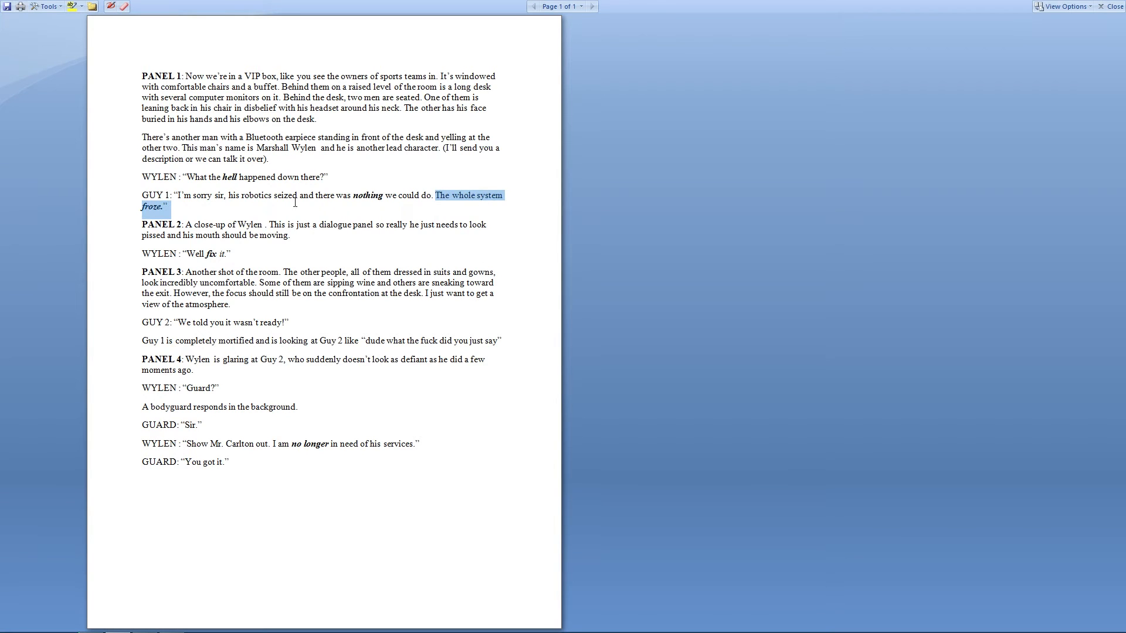
{"action": "left_click_drag", "start_coordinate": [180, 205], "coordinate": [164, 205]}
{"action": "key", "text": "alt+Tab"}
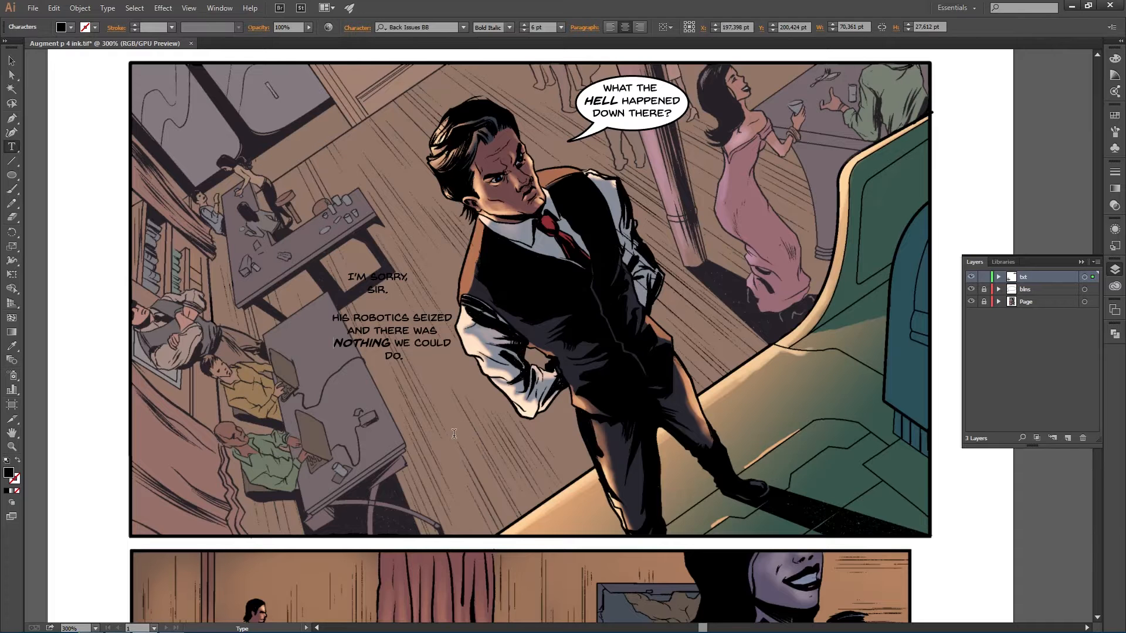
- Paste the copied sentence as a new text object below the previous dialogue
{"action": "key", "text": "Escape"}
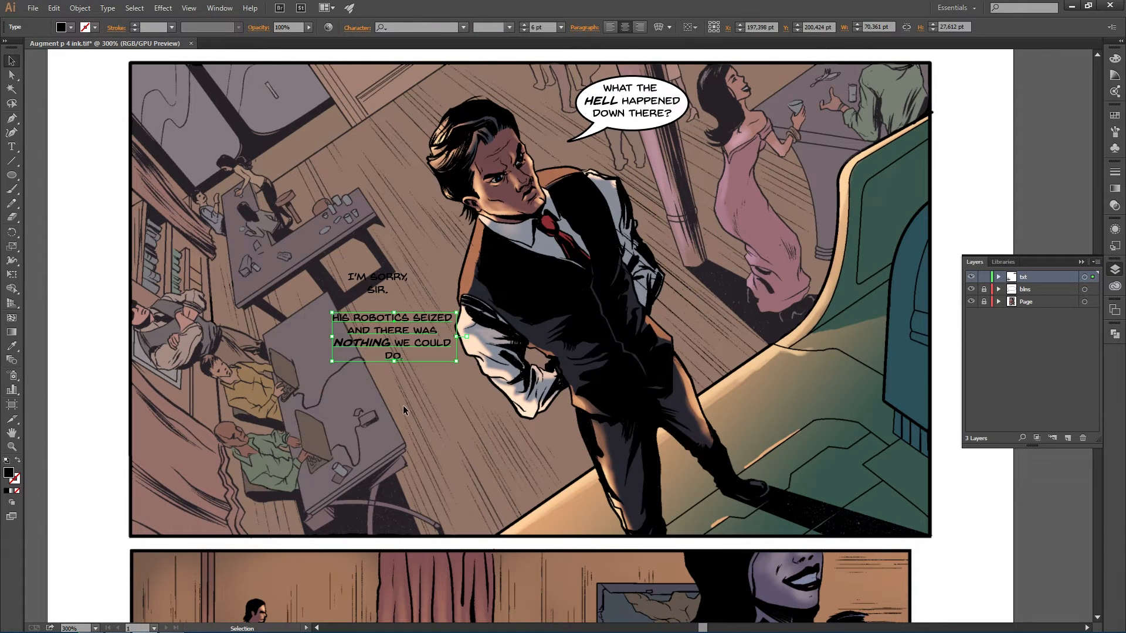
{"action": "left_click", "coordinate": [403, 409]}
{"action": "key", "text": "t"}
{"action": "left_click", "coordinate": [402, 406]}
{"action": "type", "text": "THE WHOLE SYSTEM FROZE."}
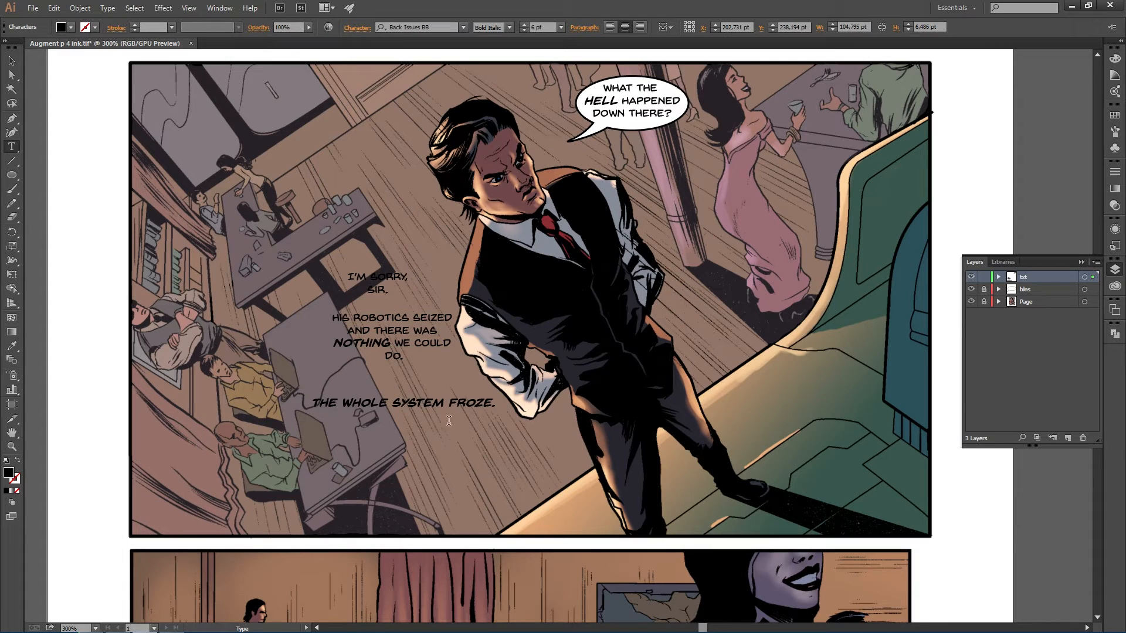
- Set THE WHOLE SYSTEM to Regular, leaving FROZE in Bold Italic
{"action": "left_click_drag", "start_coordinate": [450, 404], "coordinate": [310, 403]}
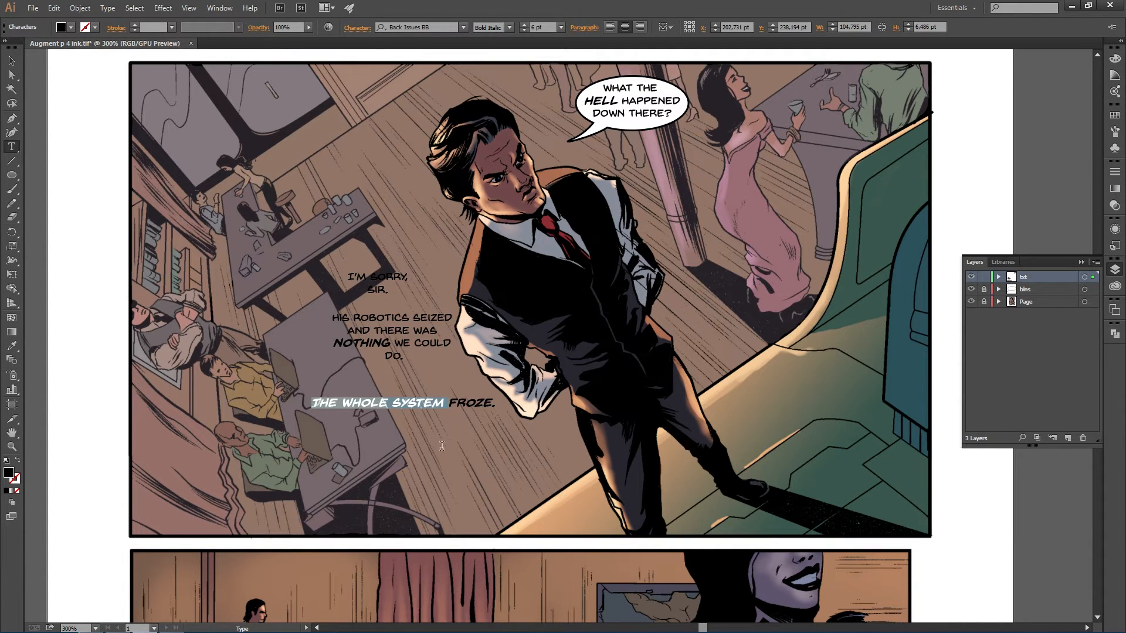
{"action": "left_click", "coordinate": [510, 30]}
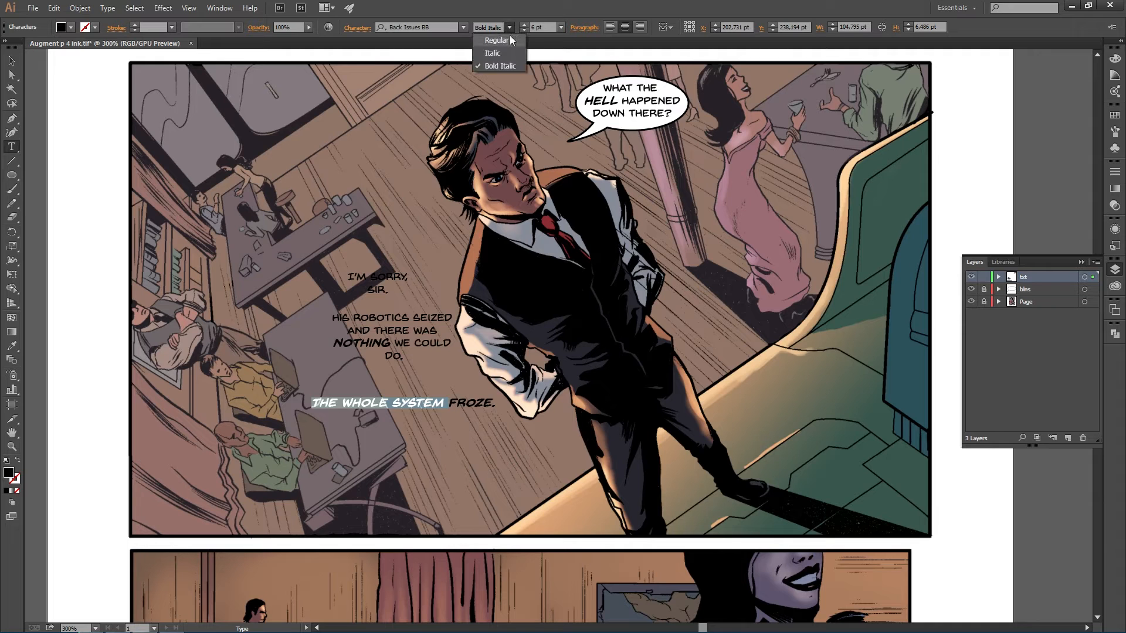
{"action": "left_click", "coordinate": [508, 44]}
{"action": "left_click", "coordinate": [441, 405]}
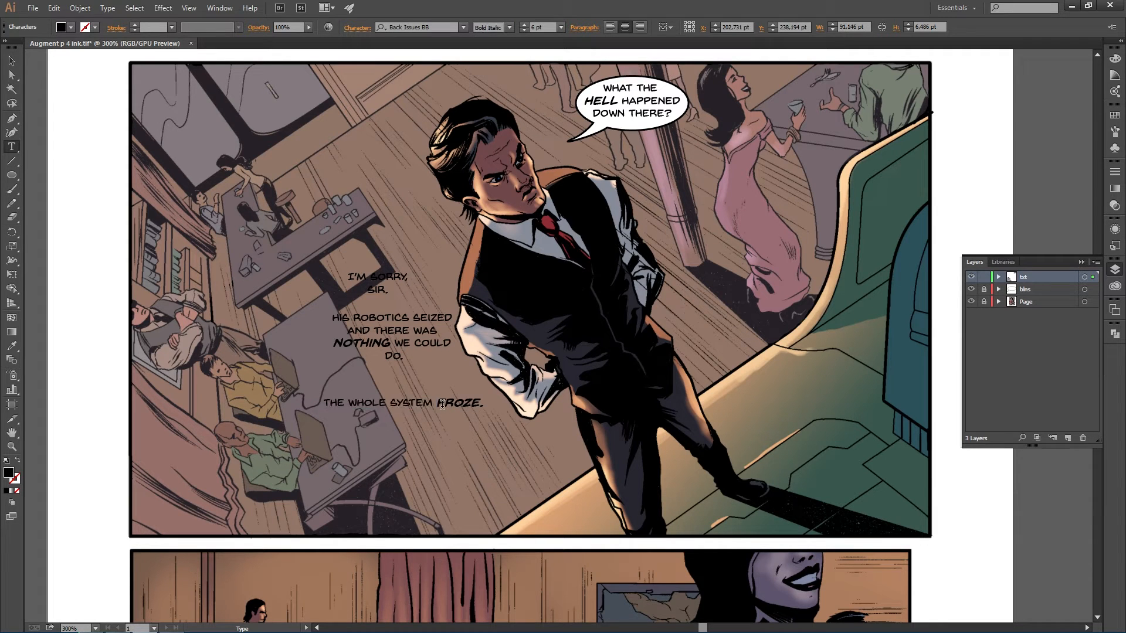
- Break the line after WHOLE and move the text up just below the NOTHING WE COULD DO sentence
{"action": "left_click", "coordinate": [390, 405]}
{"action": "key", "text": "Return"}
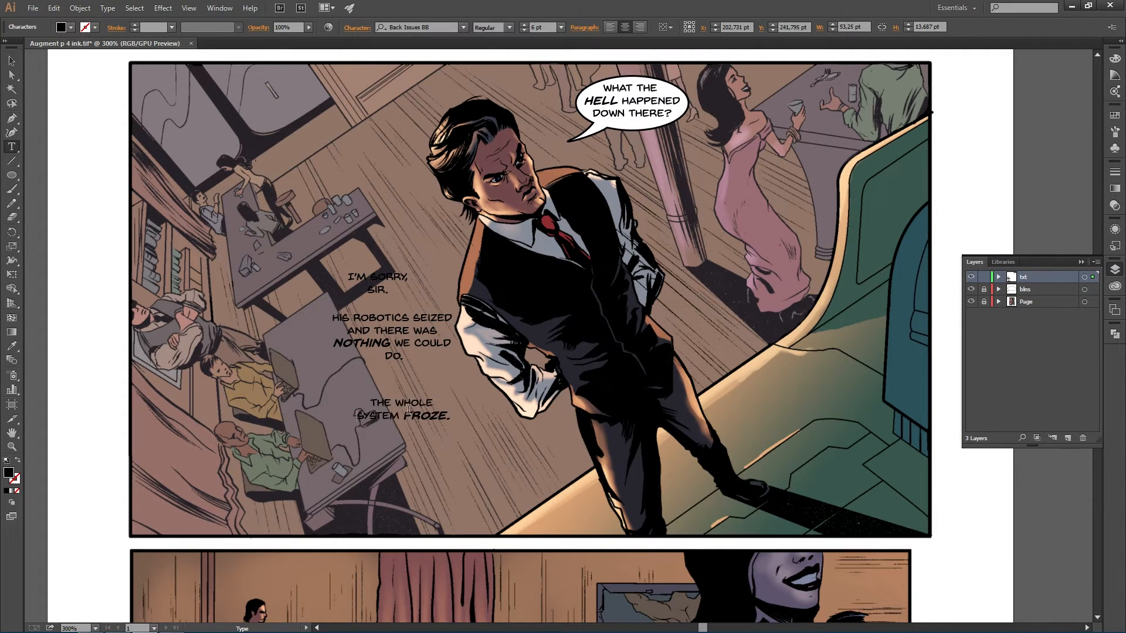
{"action": "left_click", "coordinate": [403, 418]}
{"action": "key", "text": "Return"}
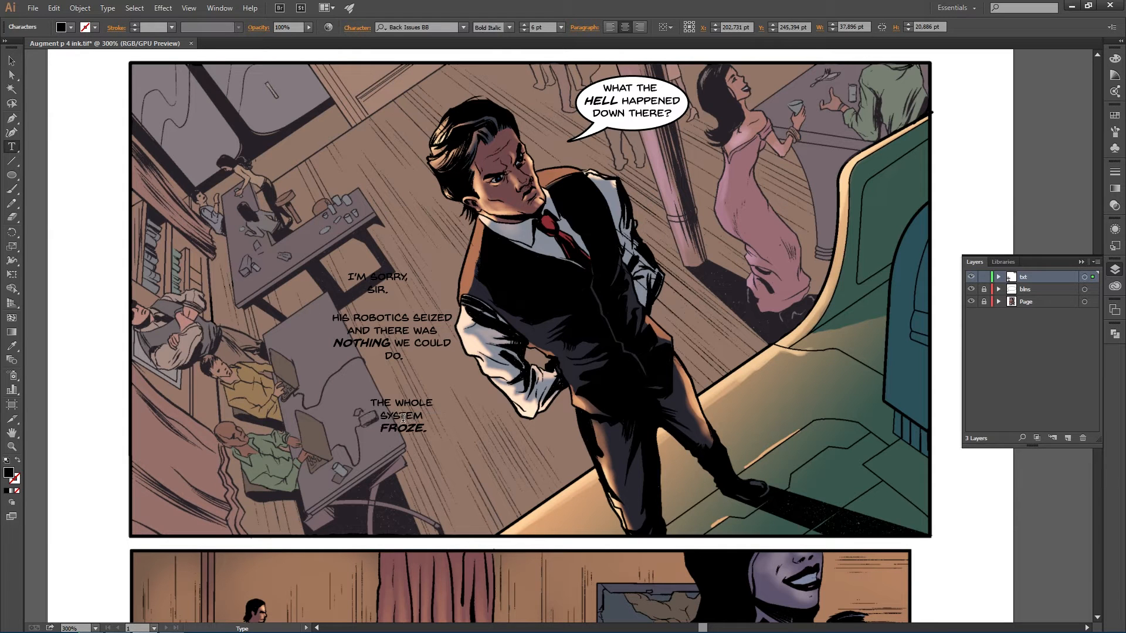
{"action": "left_click", "coordinate": [381, 414]}
{"action": "left_click", "coordinate": [377, 433]}
{"action": "key", "text": "BackSpace"}
{"action": "key", "text": "Escape"}
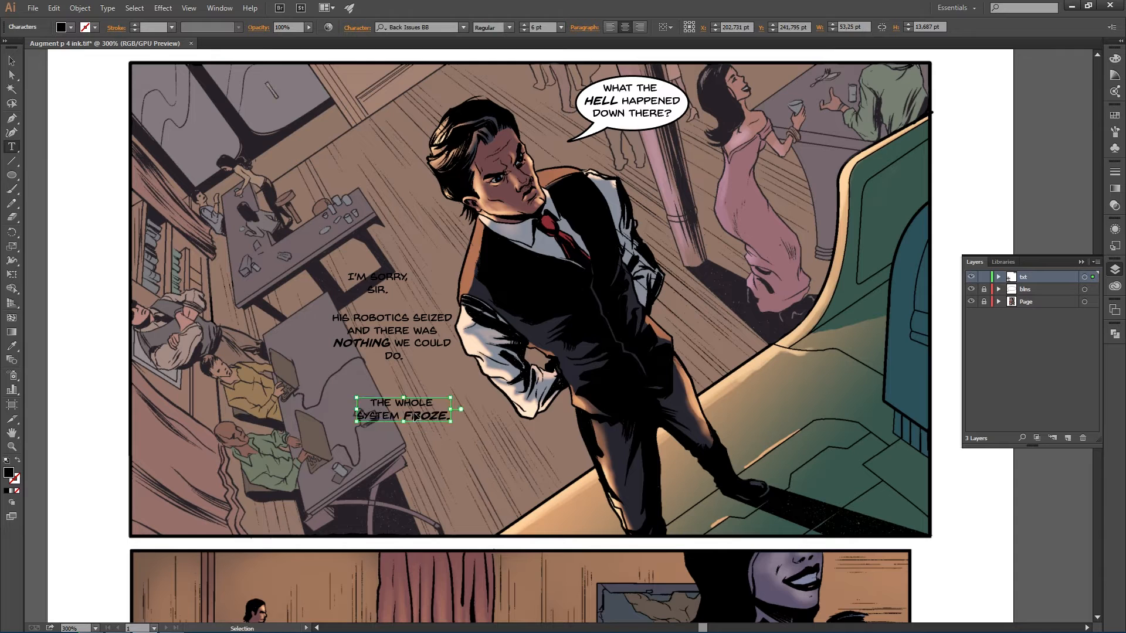
{"action": "left_click_drag", "start_coordinate": [414, 407], "coordinate": [379, 391]}
{"action": "double_click", "coordinate": [371, 399]}
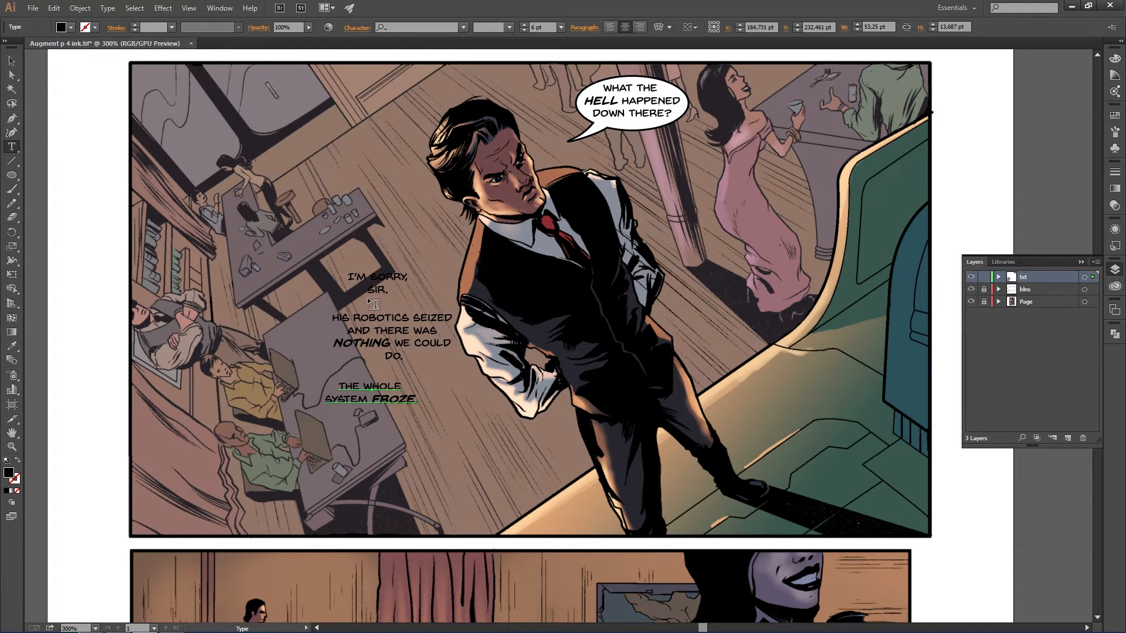
{"action": "key", "text": "Escape"}
- Lock the txt layer, then unlock and select the blns layer
{"action": "left_click", "coordinate": [983, 277]}
{"action": "left_click", "coordinate": [984, 289]}
{"action": "left_click", "coordinate": [1049, 293]}
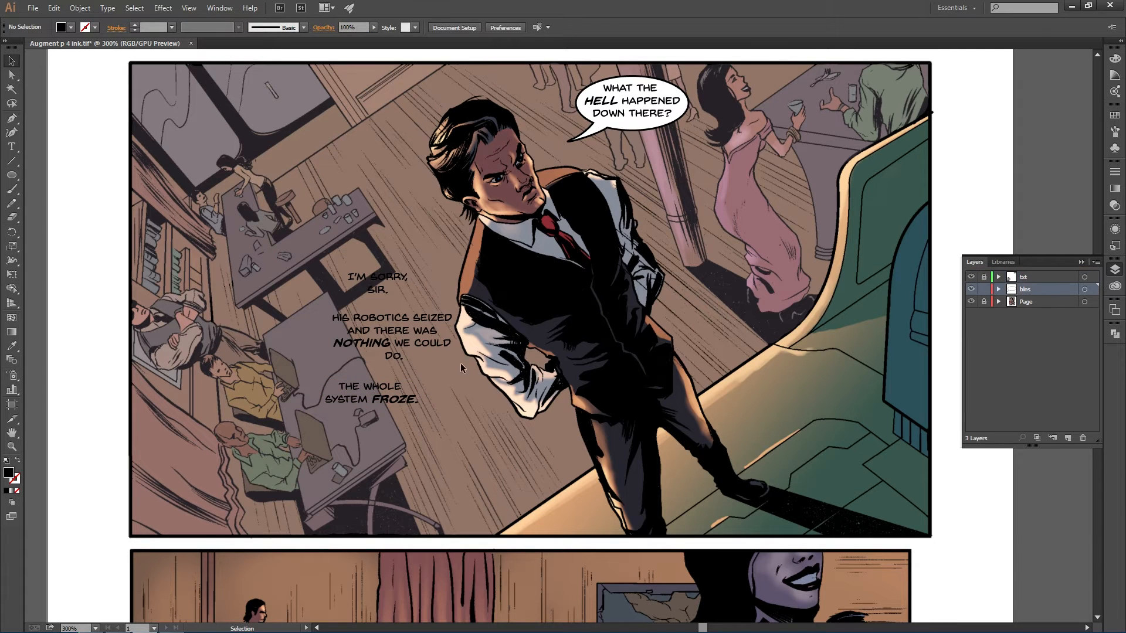
- Draw an elliptical balloon about 42 by 24 pt around I'M SORRY, SIR. with default white fill and black stroke
{"action": "key", "text": "l"}
{"action": "left_click_drag", "start_coordinate": [348, 258], "coordinate": [423, 305]}
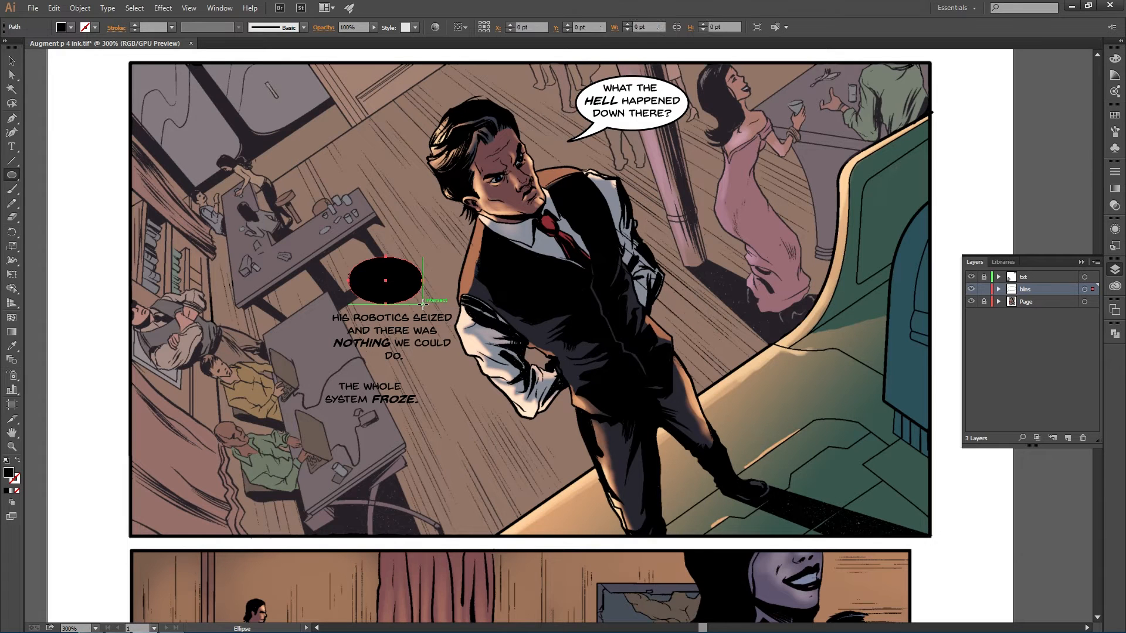
{"action": "key", "text": "d"}
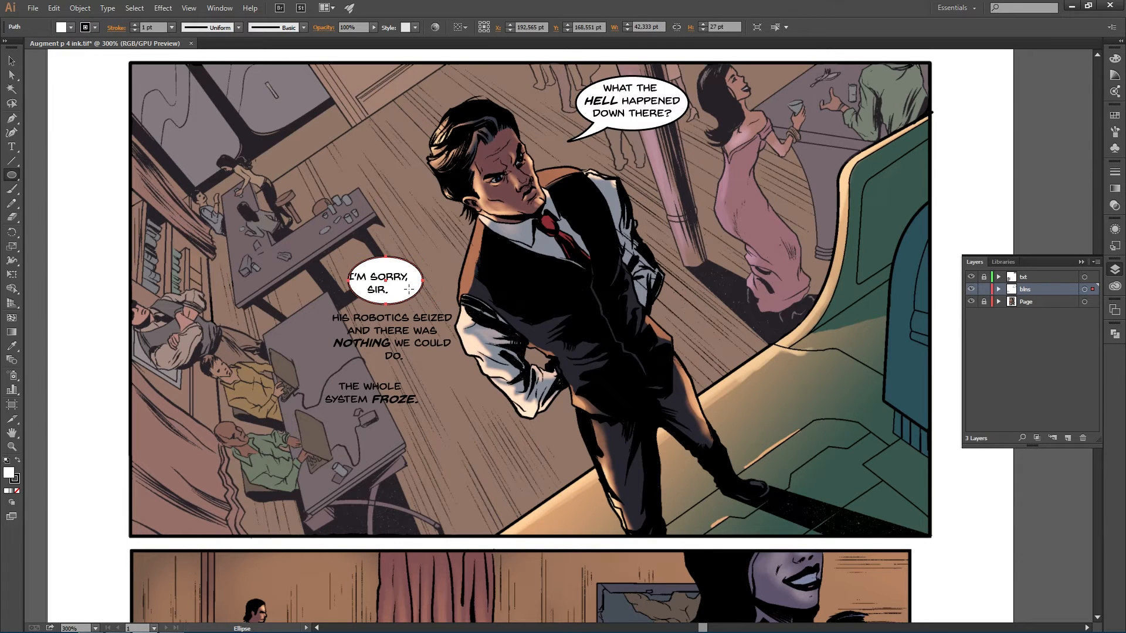
{"action": "key", "text": "v"}
{"action": "left_click_drag", "start_coordinate": [407, 292], "coordinate": [399, 292]}
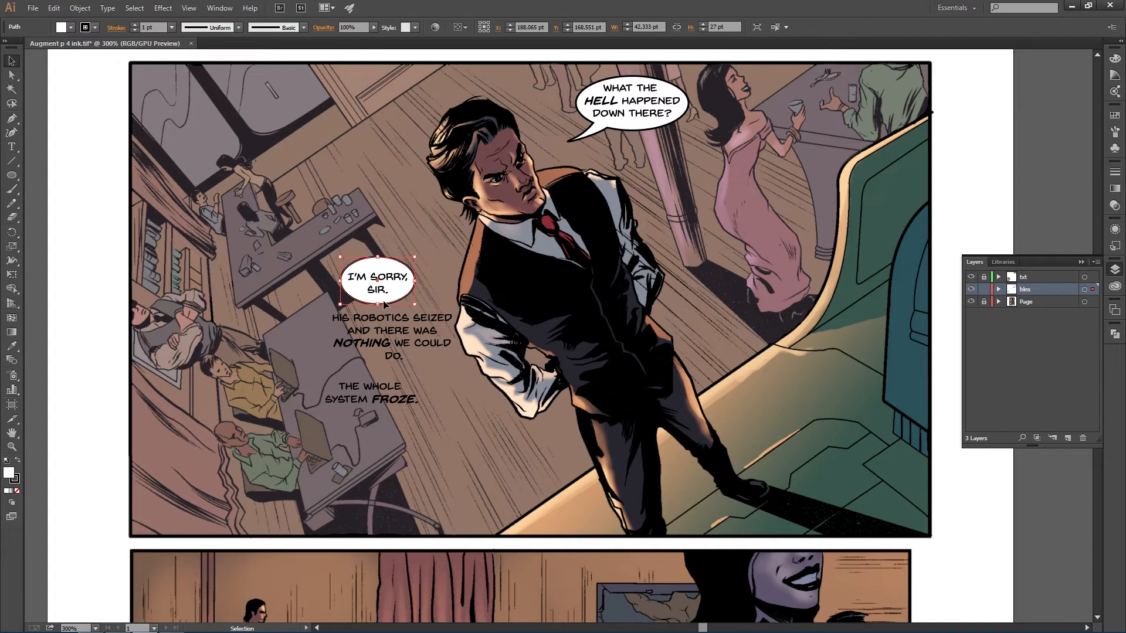
{"action": "left_click_drag", "start_coordinate": [378, 304], "coordinate": [379, 303]}
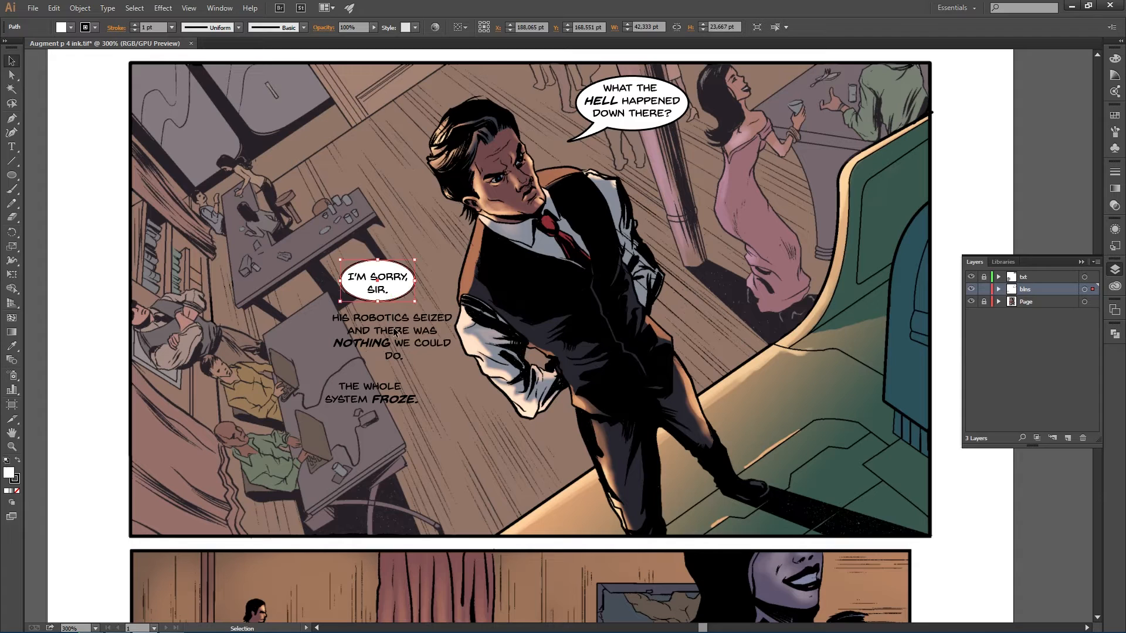
{"action": "left_click", "coordinate": [469, 336]}
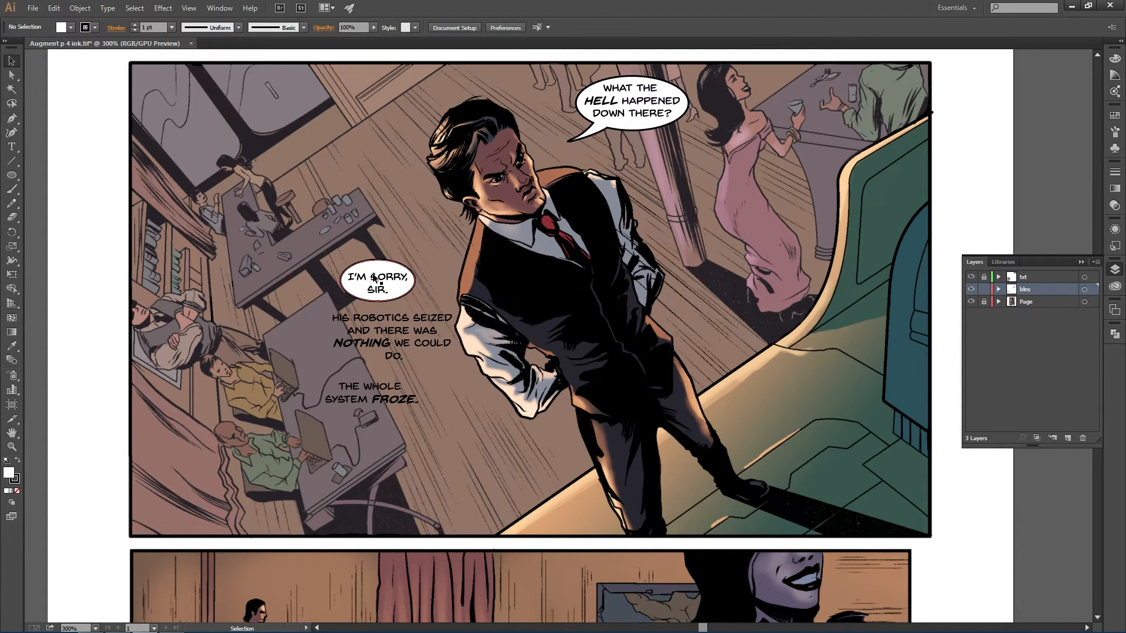
- Duplicate the balloon and resize it to enclose the HIS ROBOTICS SEIZED sentence
{"action": "left_click", "coordinate": [397, 296]}
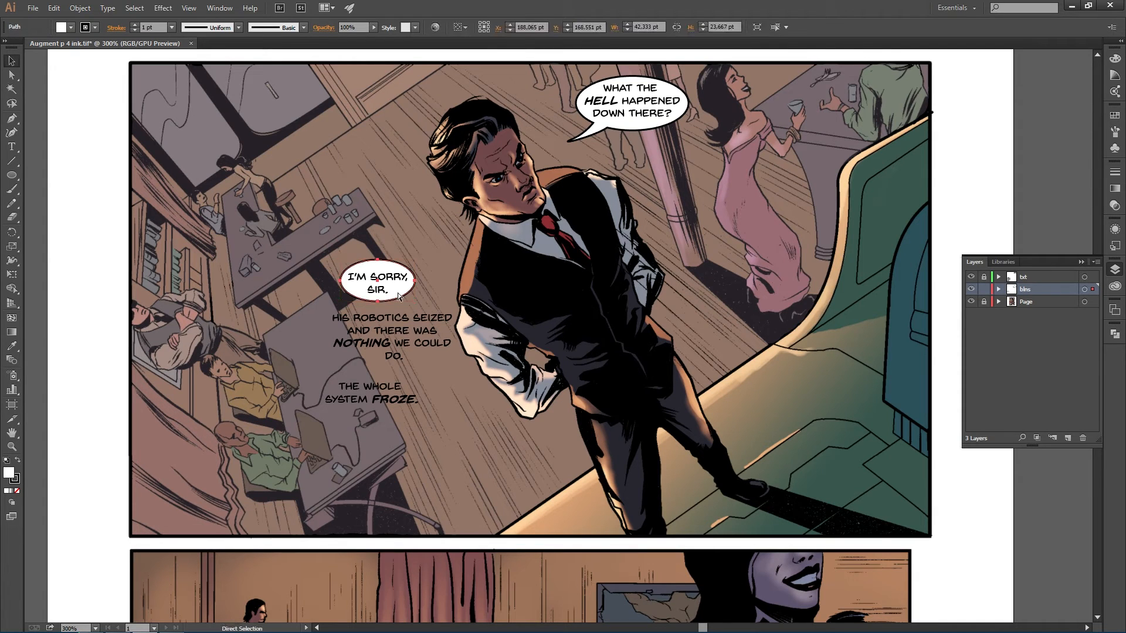
{"action": "key", "text": "ctrl+v"}
{"action": "left_click_drag", "start_coordinate": [532, 341], "coordinate": [466, 365]}
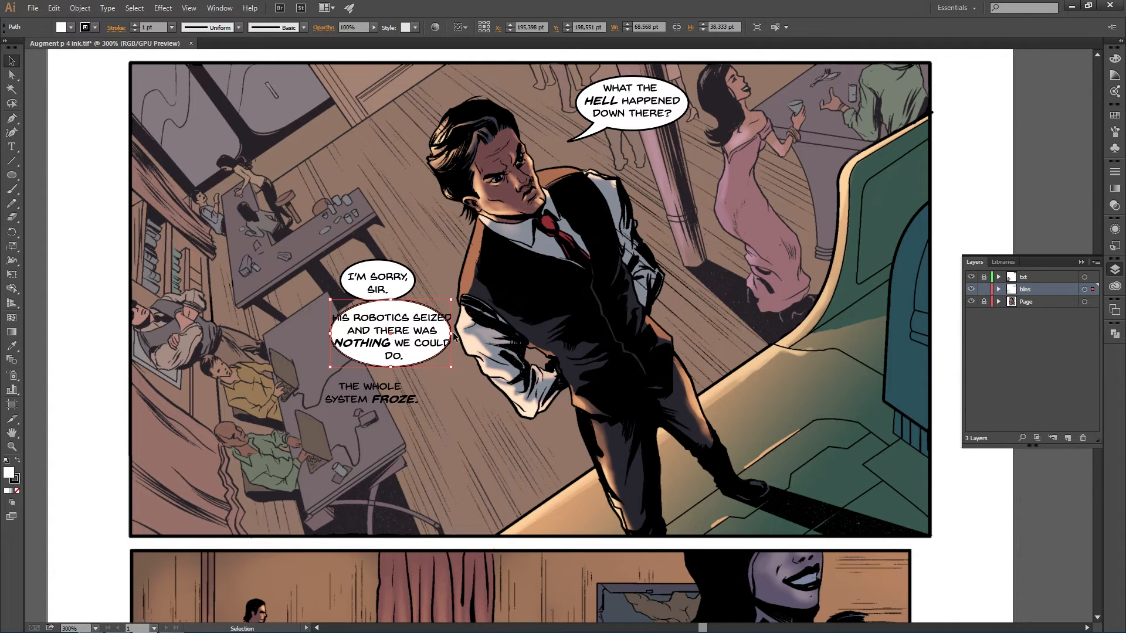
{"action": "left_click_drag", "start_coordinate": [449, 336], "coordinate": [464, 335]}
{"action": "left_click_drag", "start_coordinate": [391, 371], "coordinate": [391, 374]}
{"action": "left_click_drag", "start_coordinate": [464, 334], "coordinate": [464, 335]}
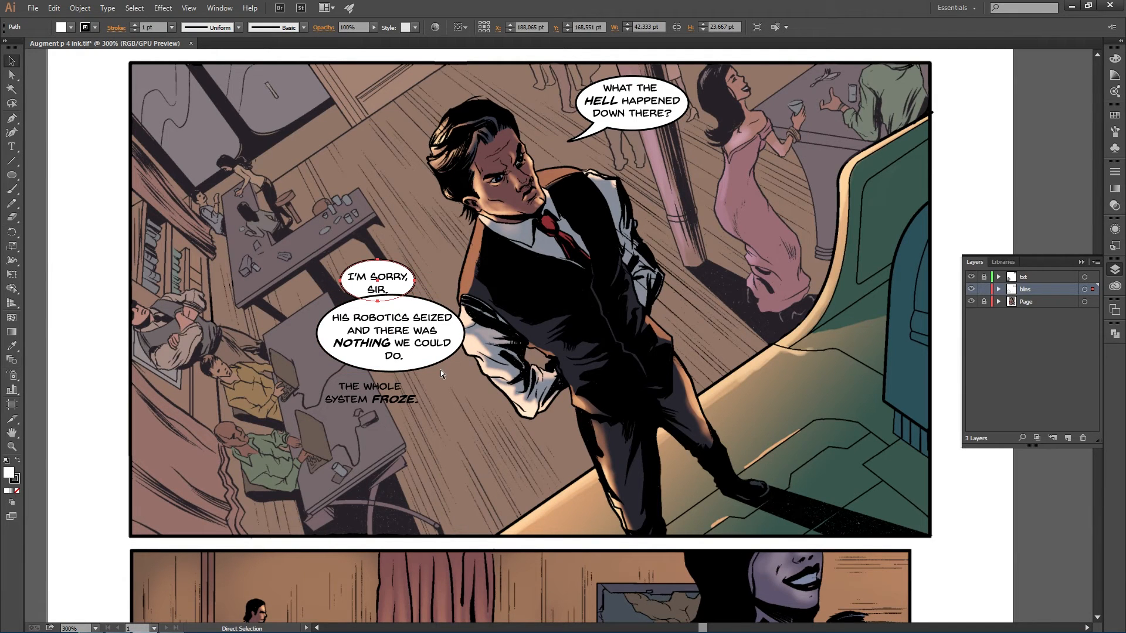
- Paste another balloon copy and fit it around THE WHOLE SYSTEM FROZE
{"action": "key", "text": "ctrl+v"}
{"action": "left_click_drag", "start_coordinate": [576, 344], "coordinate": [420, 417]}
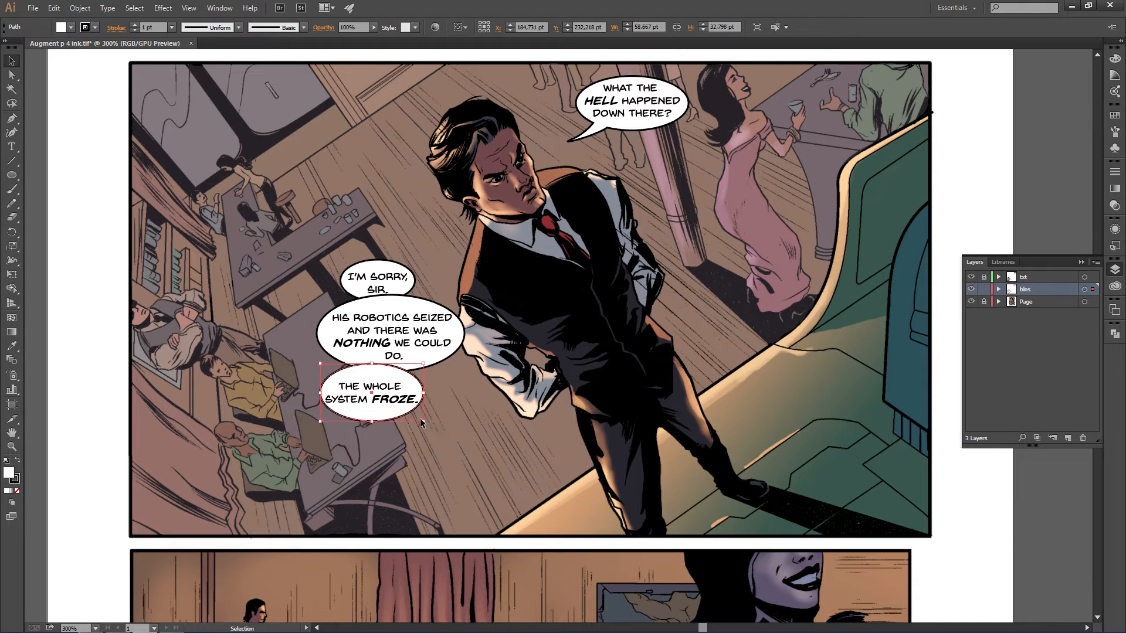
- Break FROZE onto its own line and recentre that text inside the third balloon
{"action": "left_click", "coordinate": [985, 289]}
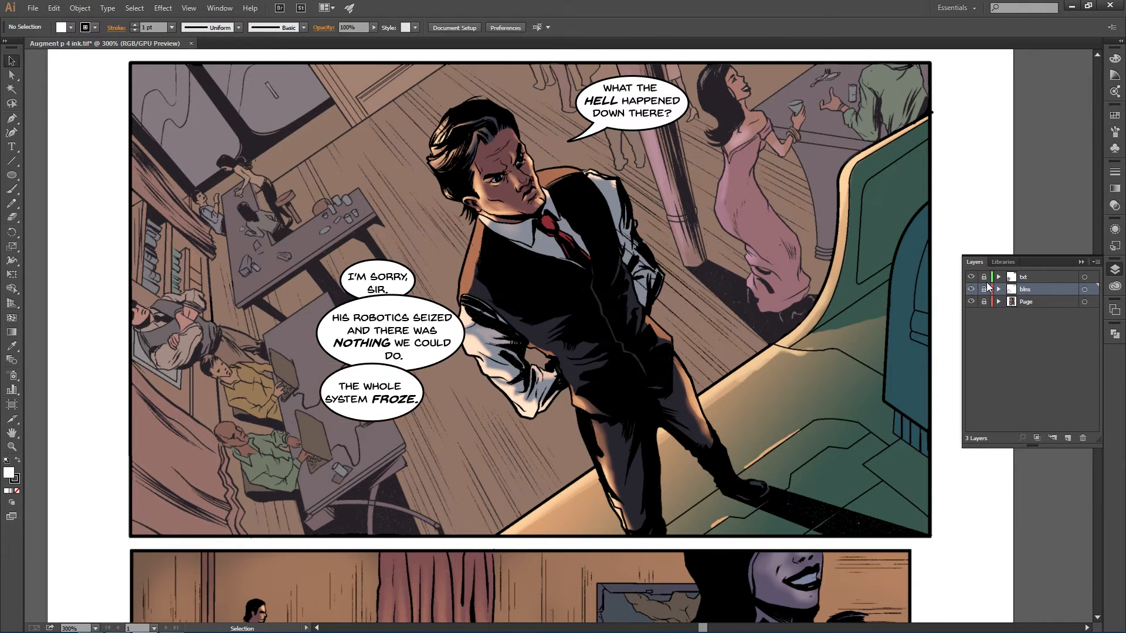
{"action": "left_click", "coordinate": [385, 399]}
{"action": "double_click", "coordinate": [384, 398]}
{"action": "left_click", "coordinate": [373, 399]}
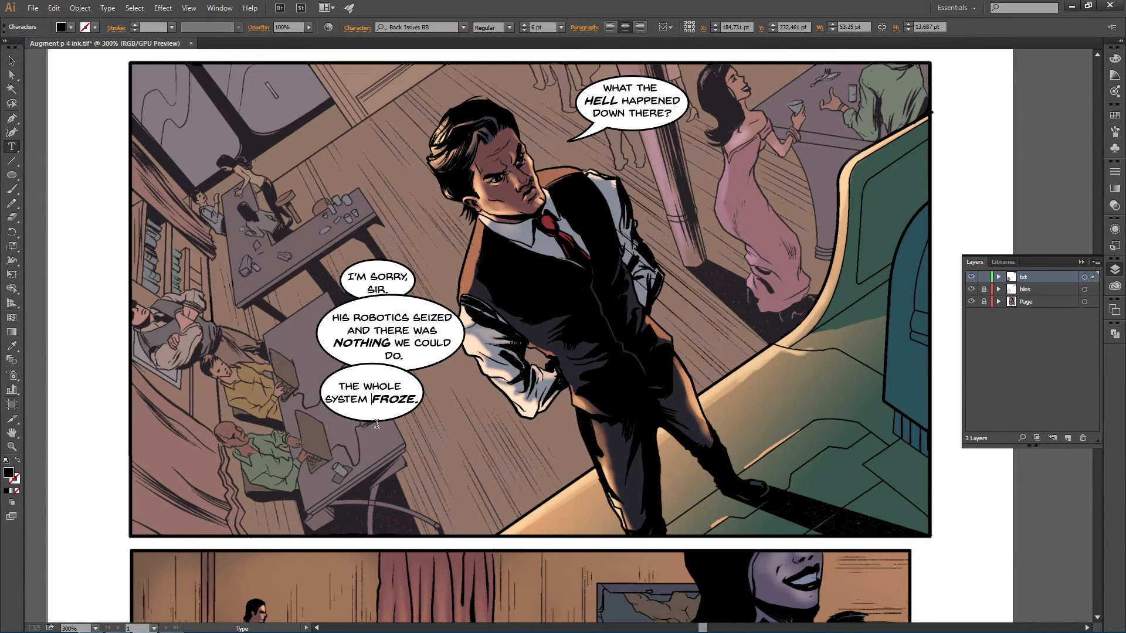
{"action": "key", "text": "Return"}
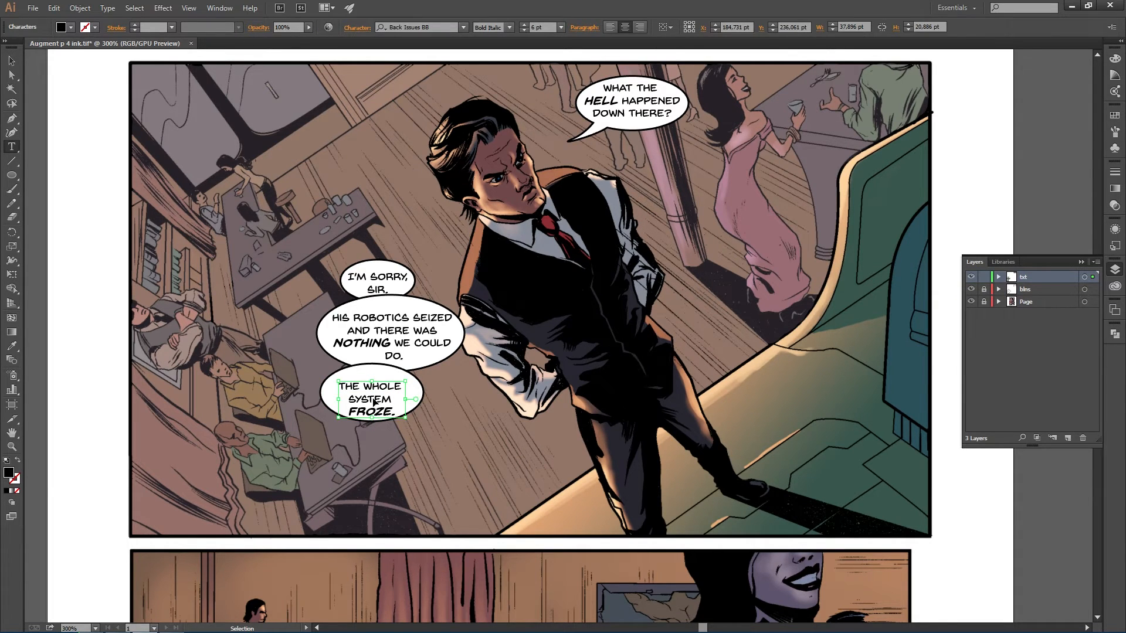
{"action": "left_click_drag", "start_coordinate": [373, 401], "coordinate": [375, 395]}
- Lock the txt layer again, then unlock and select the blns layer
{"action": "left_click", "coordinate": [984, 277]}
{"action": "left_click", "coordinate": [984, 289]}
{"action": "left_click", "coordinate": [1033, 289]}
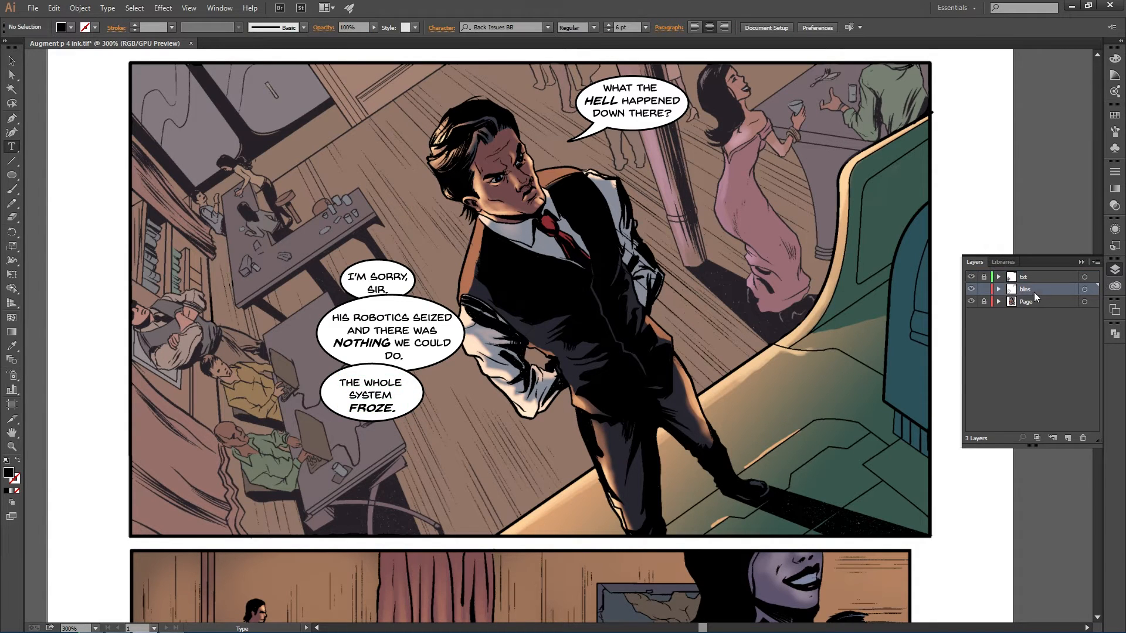
- Narrow the third balloon to about 49 pt wide
{"action": "key", "text": "v"}
{"action": "left_click", "coordinate": [418, 403]}
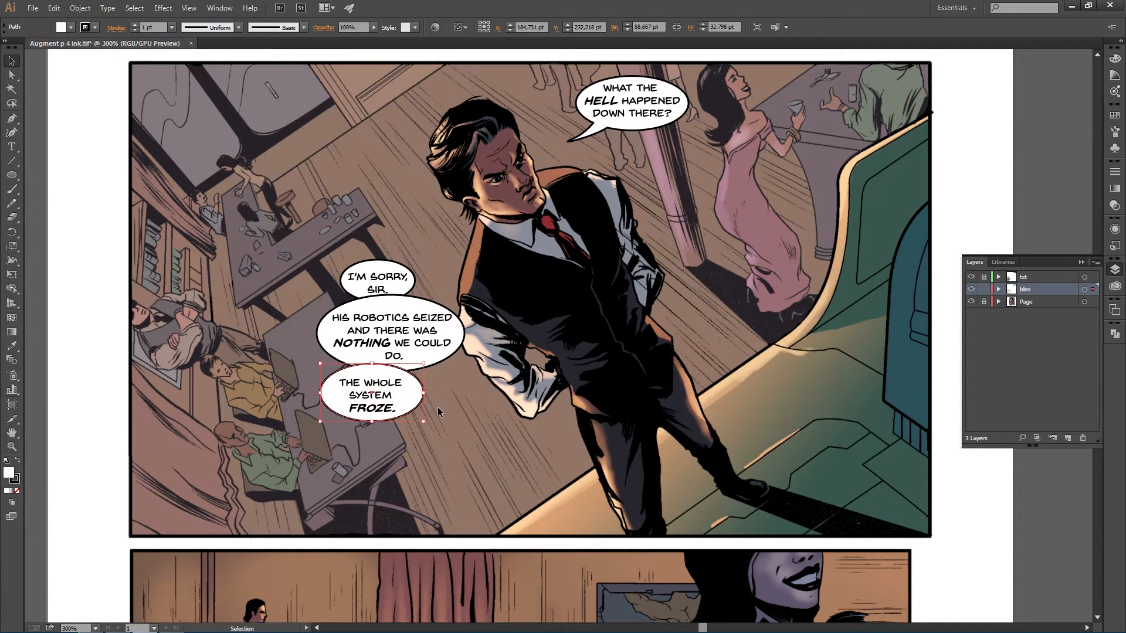
{"action": "left_click_drag", "start_coordinate": [426, 393], "coordinate": [415, 393]}
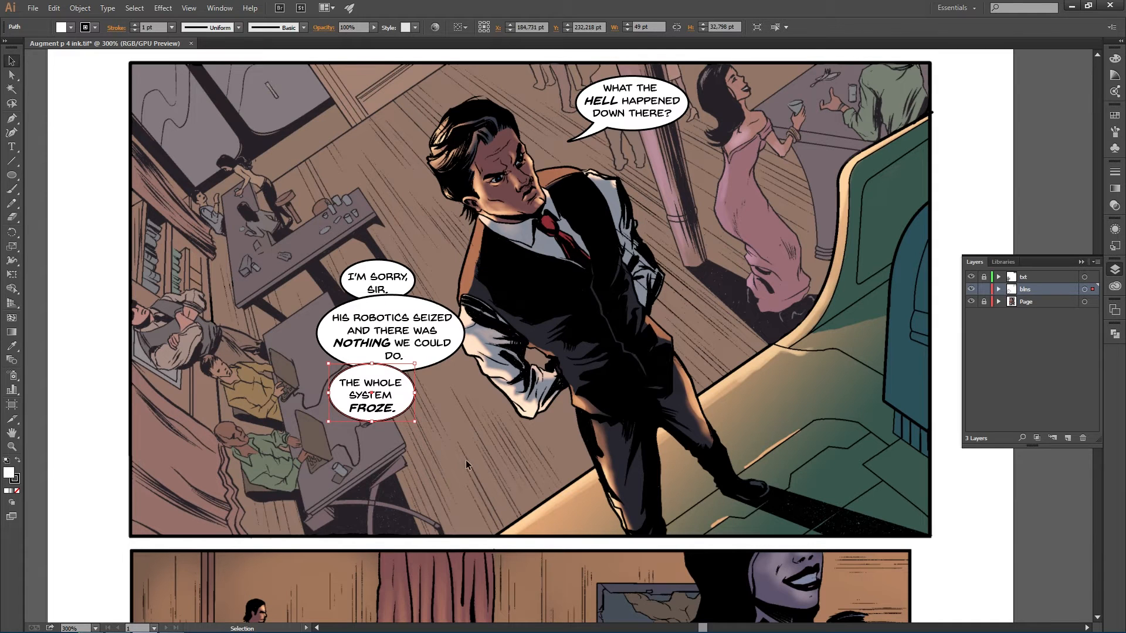
- Try drawing a tail on the third balloon with the Pen tool
{"action": "key", "text": "p"}
{"action": "left_click", "coordinate": [340, 406]}
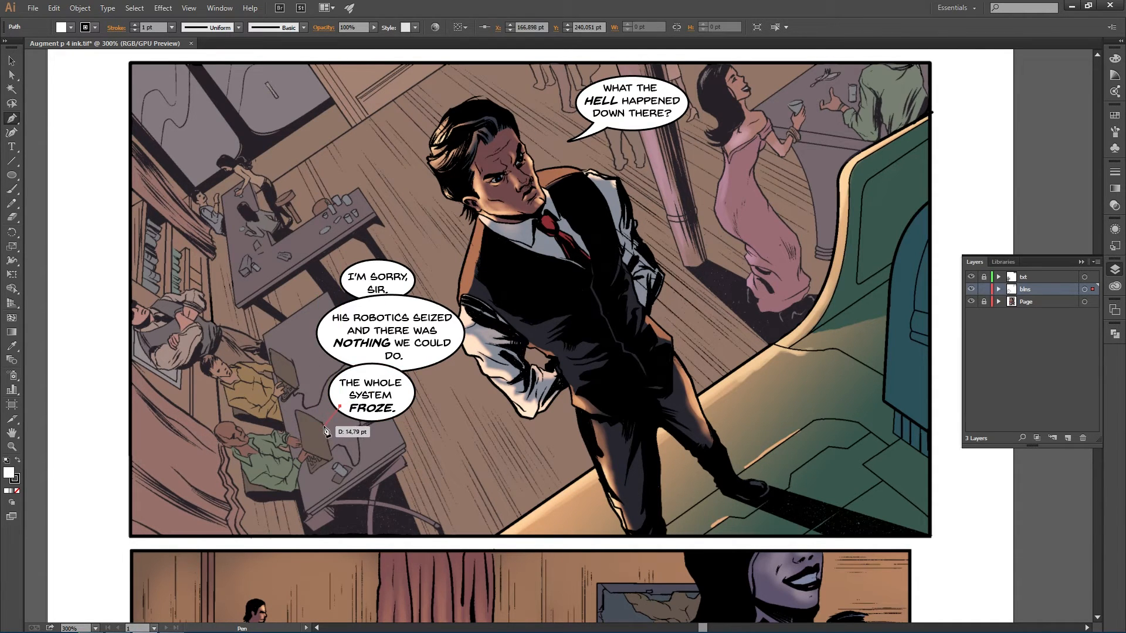
{"action": "left_click", "coordinate": [320, 425]}
{"action": "left_click_drag", "start_coordinate": [315, 427], "coordinate": [377, 393]}
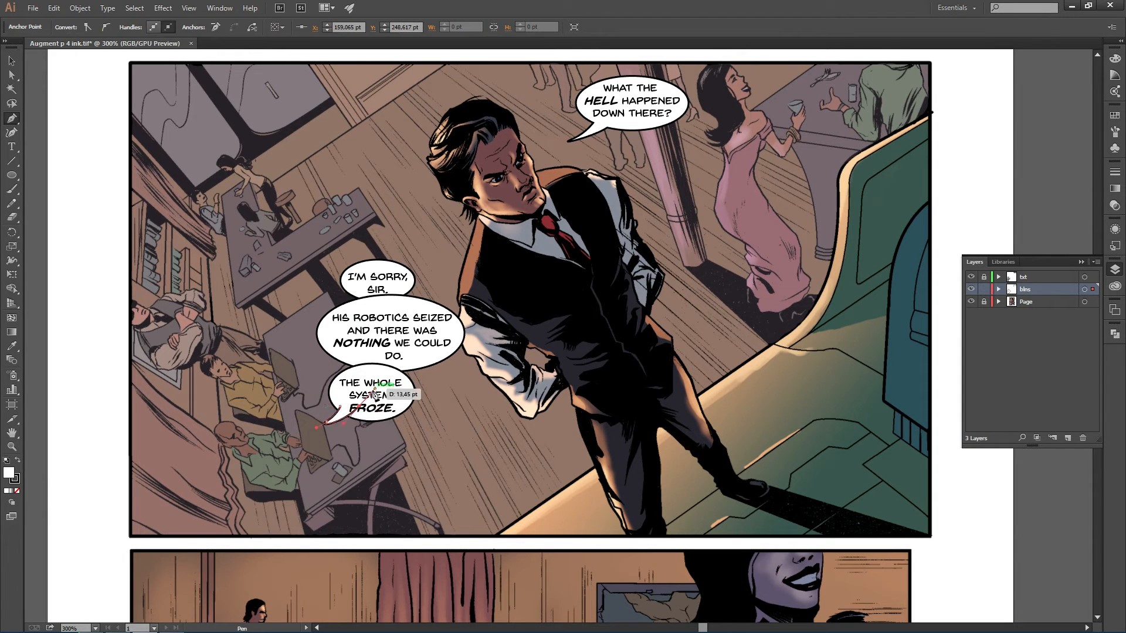
{"action": "left_click", "coordinate": [459, 473], "text": "ctrl"}
{"action": "key", "text": "v"}
{"action": "left_click", "coordinate": [354, 423]}
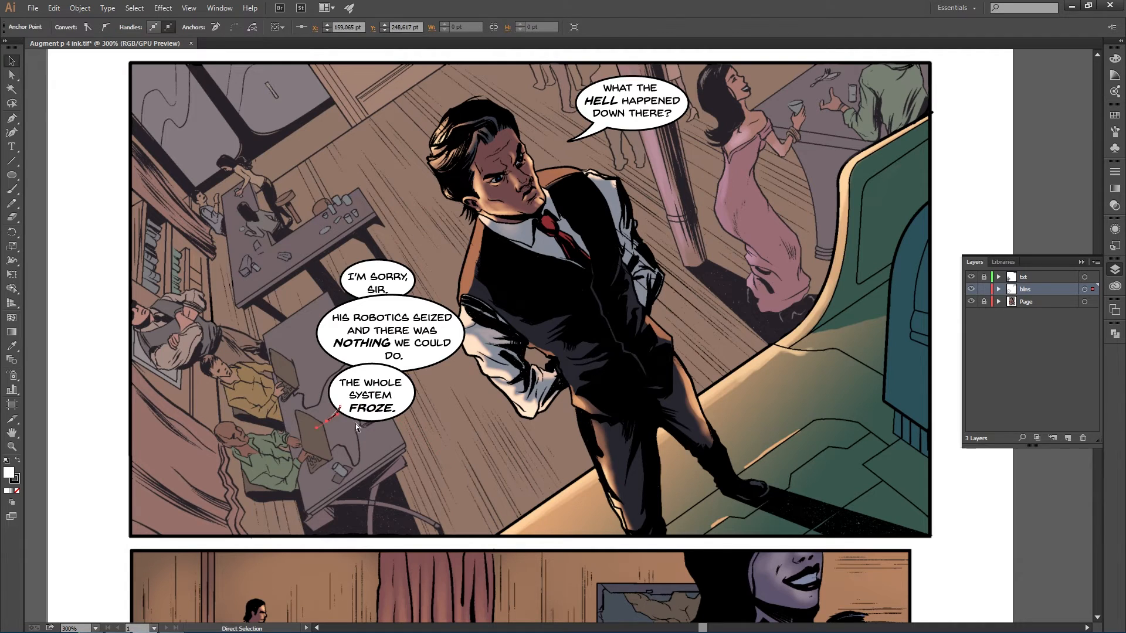
{"action": "left_click", "coordinate": [333, 419]}
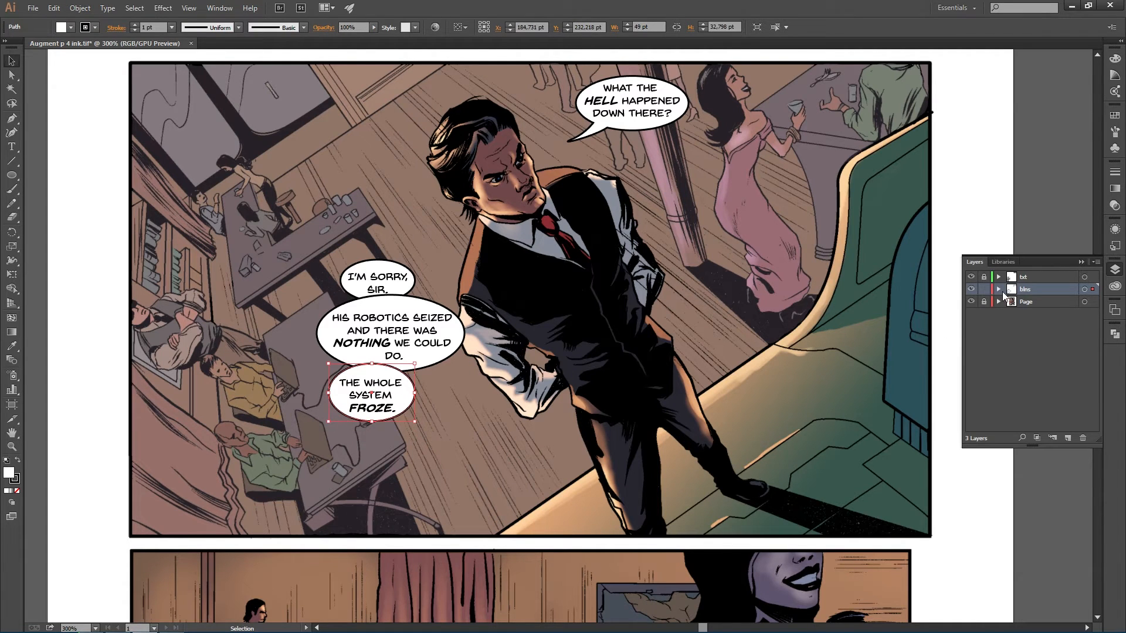
{"action": "key", "text": "p"}
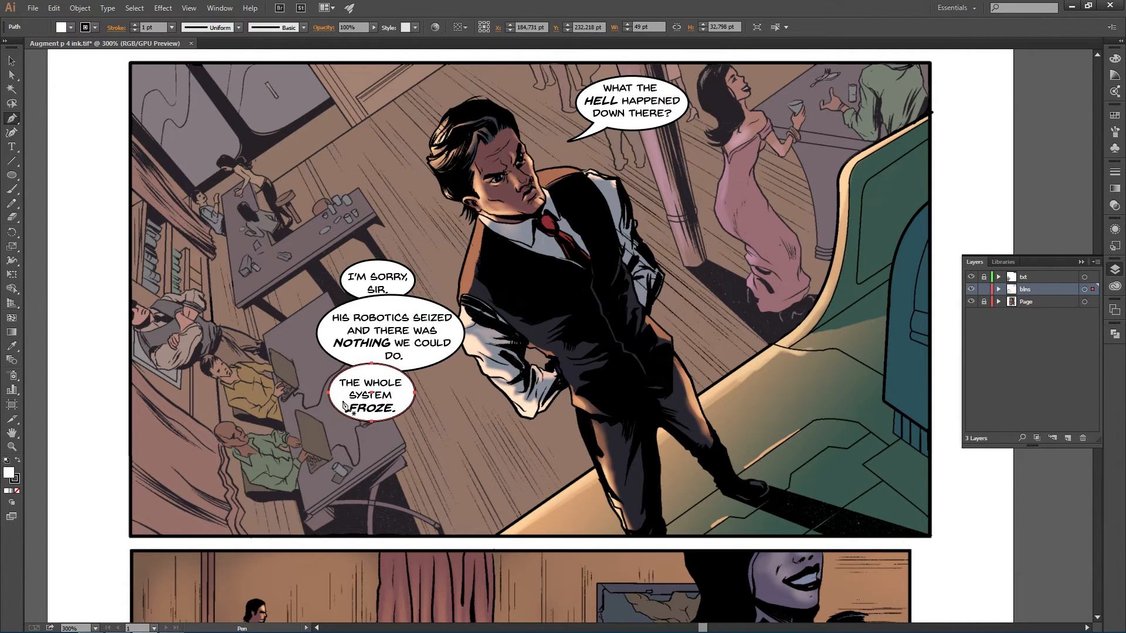
{"action": "left_click", "coordinate": [340, 403]}
{"action": "left_click_drag", "start_coordinate": [322, 421], "coordinate": [372, 395]}
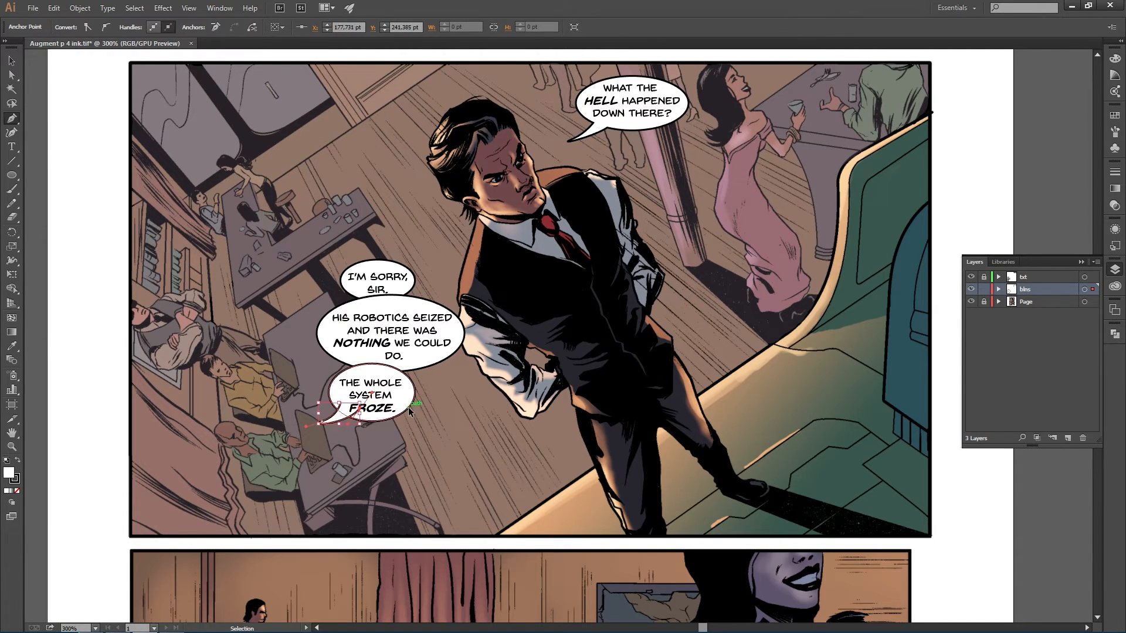
- Undo the attempts and redraw the third balloon's tail pointing down-left toward the seated man
{"action": "key", "text": "ctrl+z"}
{"action": "key", "text": "ctrl+z"}
{"action": "key", "text": "ctrl+z"}
{"action": "left_click", "coordinate": [337, 403]}
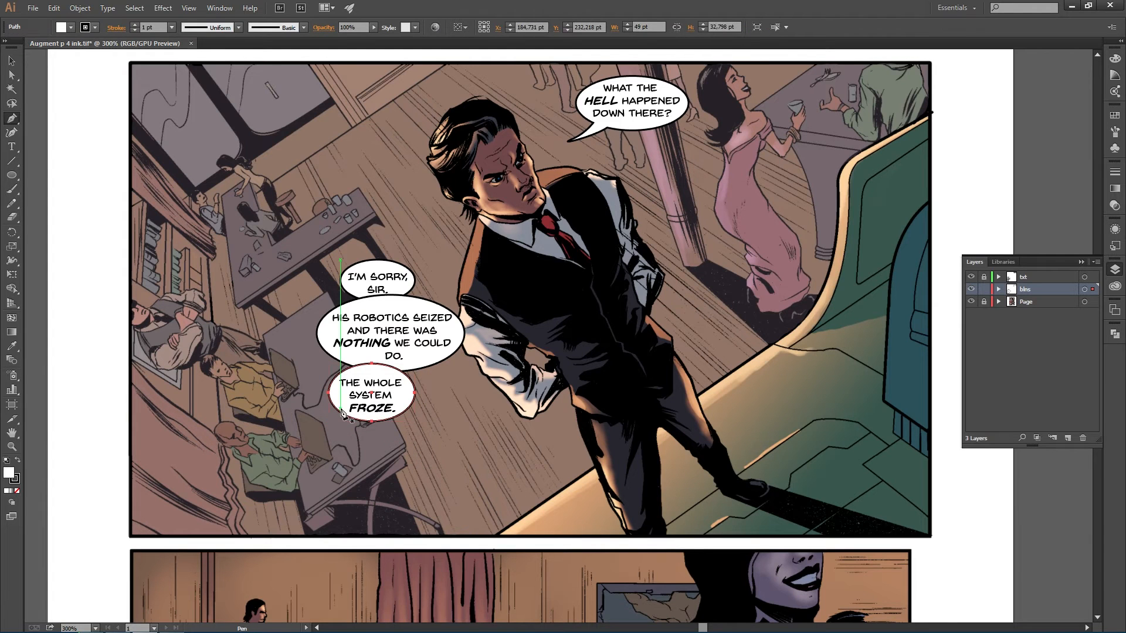
{"action": "left_click", "coordinate": [323, 422]}
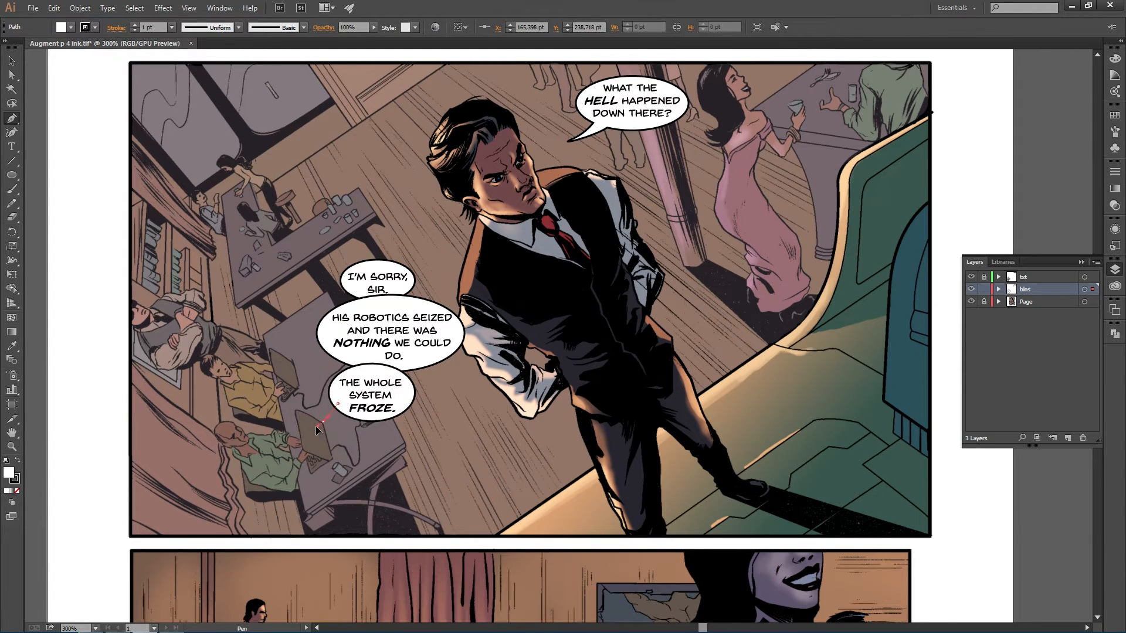
{"action": "left_click_drag", "start_coordinate": [306, 428], "coordinate": [308, 427]}
{"action": "key", "text": "ctrl+z"}
{"action": "left_click", "coordinate": [326, 416]}
{"action": "key", "text": "ctrl+z"}
{"action": "key", "text": "ctrl+z"}
{"action": "left_click", "coordinate": [335, 395]}
{"action": "left_click_drag", "start_coordinate": [316, 419], "coordinate": [368, 380]}
{"action": "left_click", "coordinate": [489, 421], "text": "ctrl"}
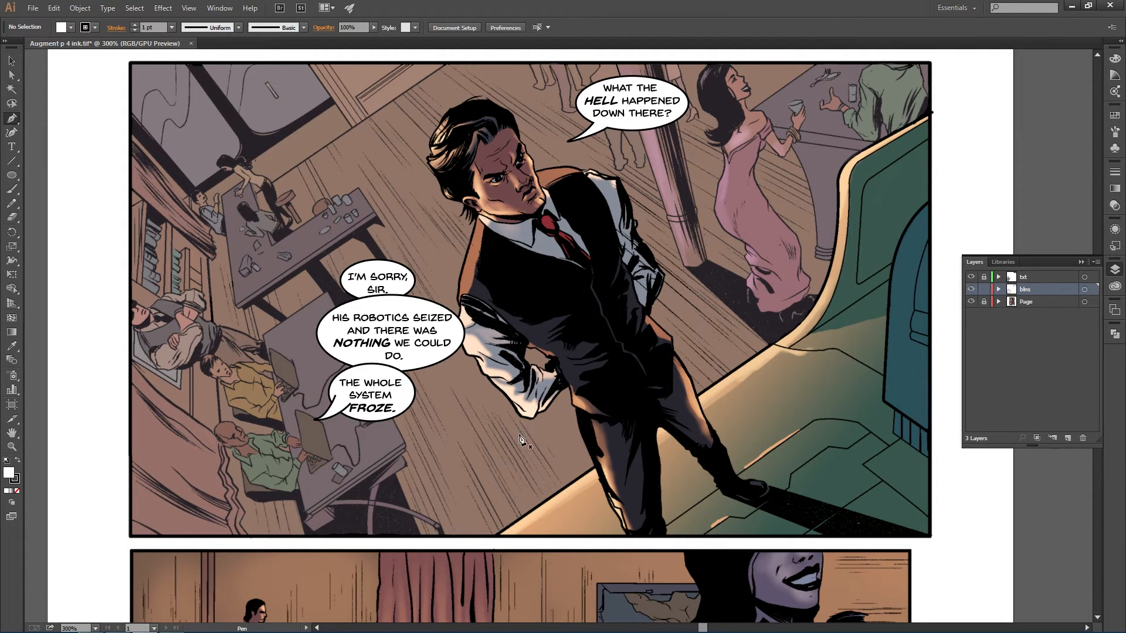
- Select the third balloon together with its tail and inspect the Pathfinder options
{"action": "key", "text": "c"}
{"action": "key", "text": "v"}
{"action": "left_click_drag", "start_coordinate": [336, 411], "coordinate": [357, 441]}
{"action": "left_click", "coordinate": [458, 447]}
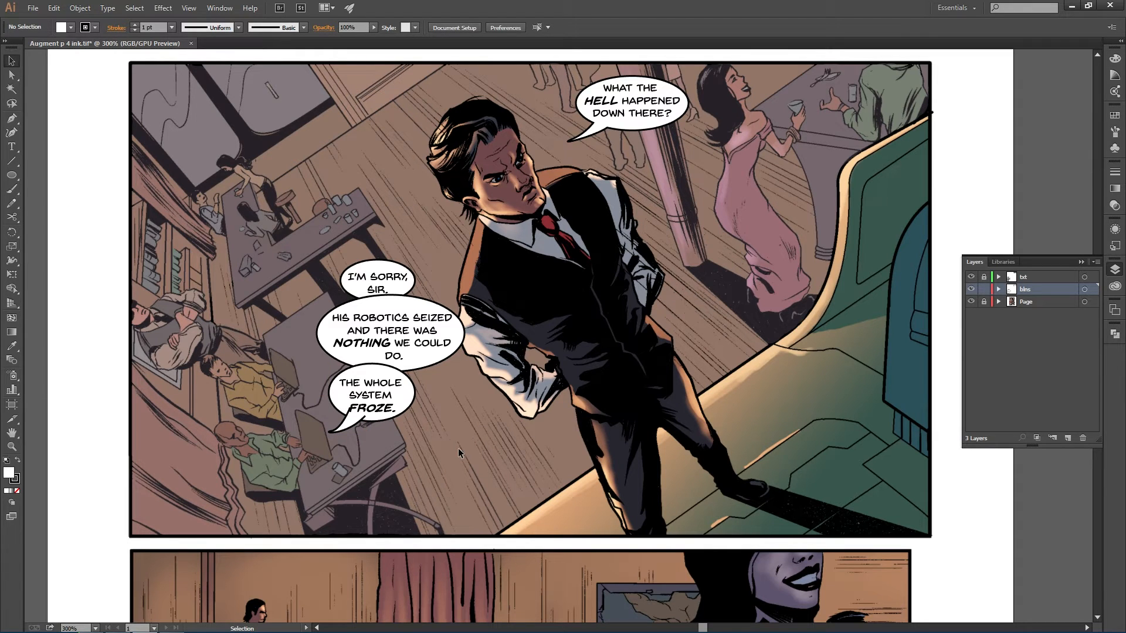
{"action": "left_click", "coordinate": [407, 399]}
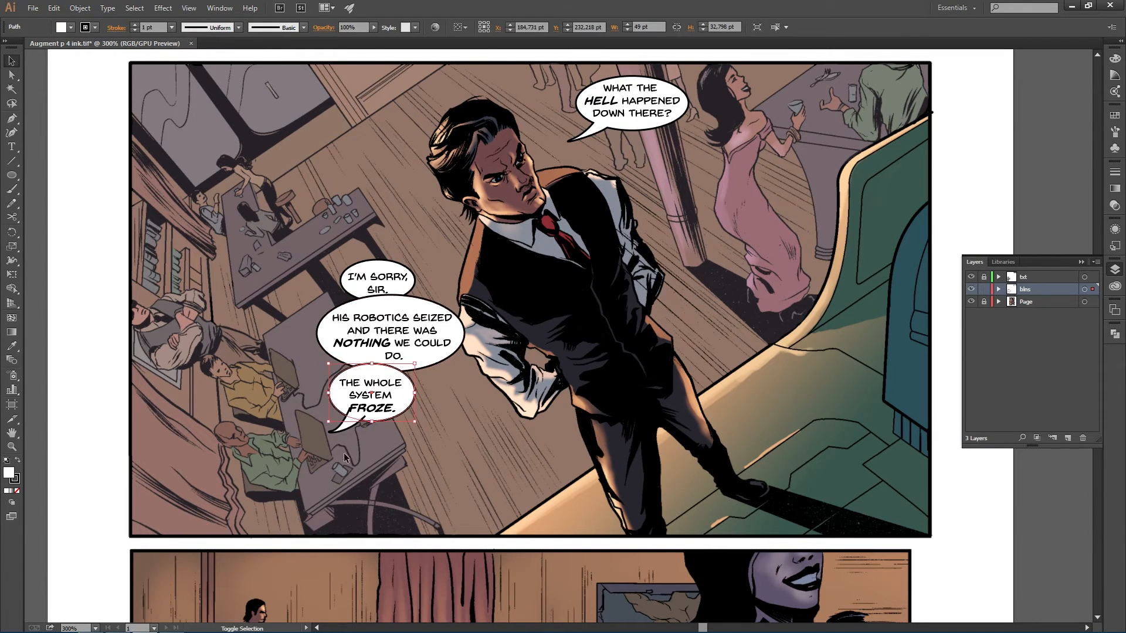
{"action": "left_click", "coordinate": [1115, 339]}
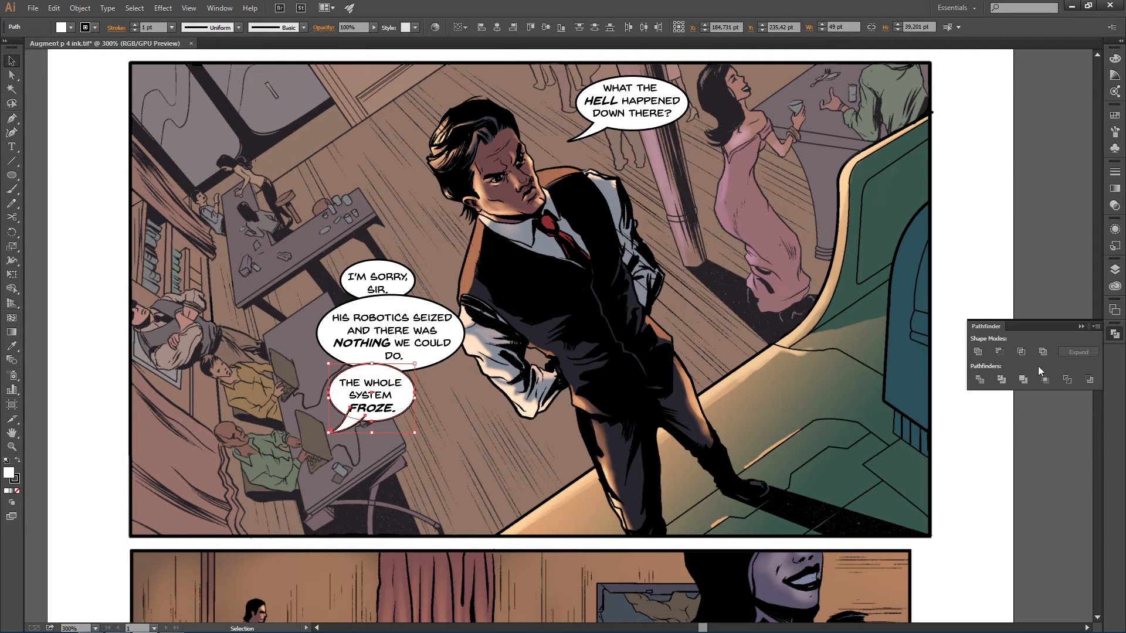
{"action": "left_click", "coordinate": [1115, 273]}
{"action": "left_click", "coordinate": [554, 411]}
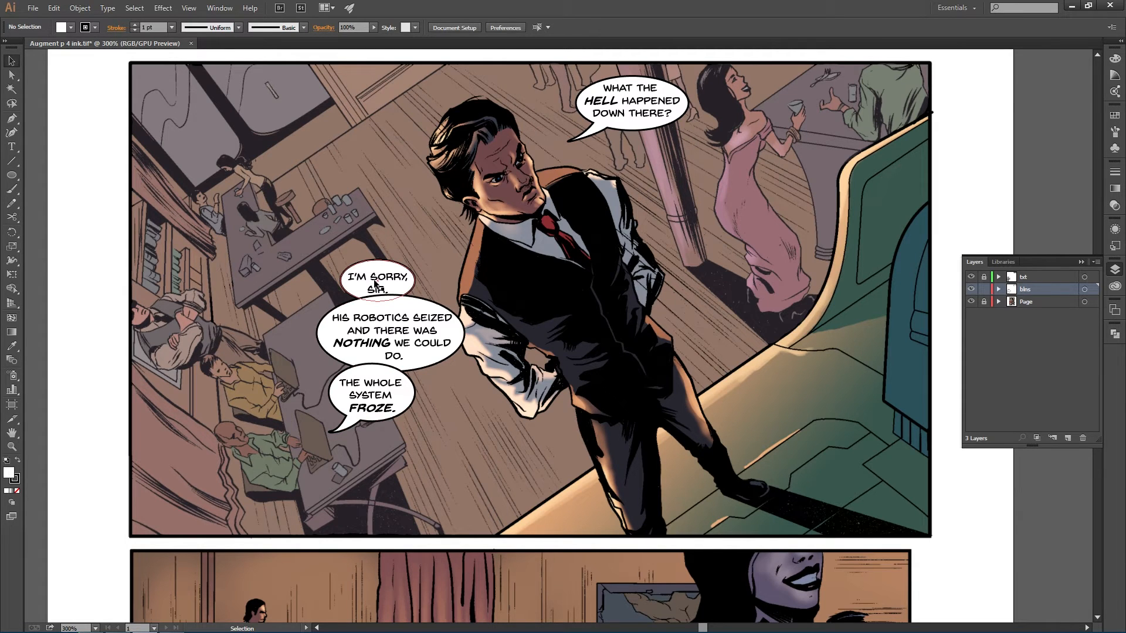
- Try bringing the second balloon forward in the stacking order
{"action": "left_click", "coordinate": [421, 354]}
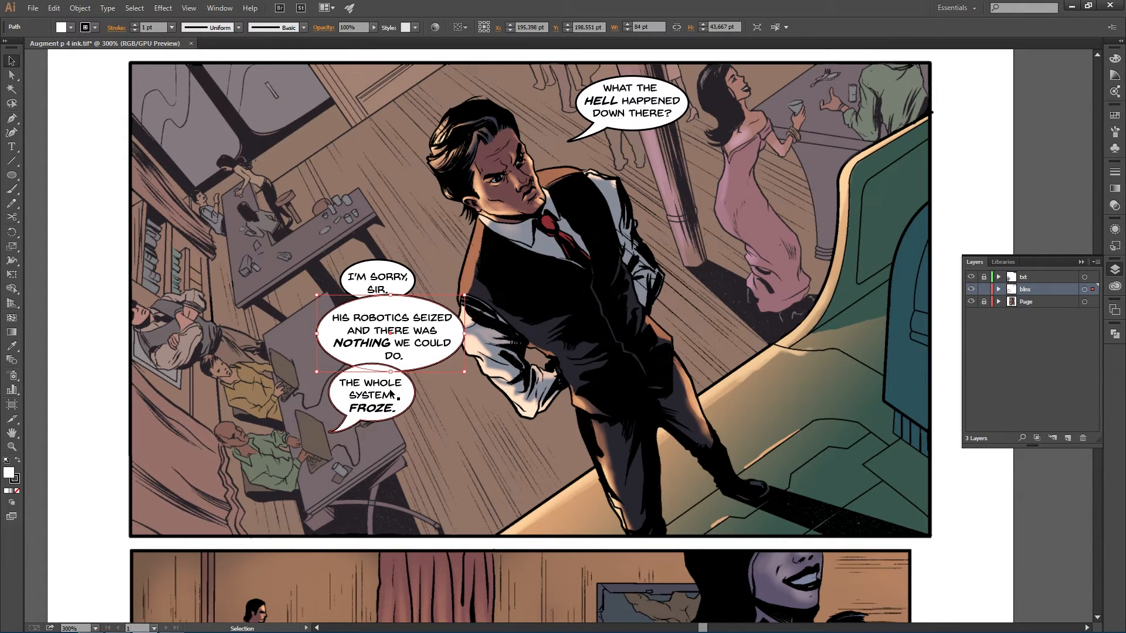
{"action": "left_click", "coordinate": [87, 10]}
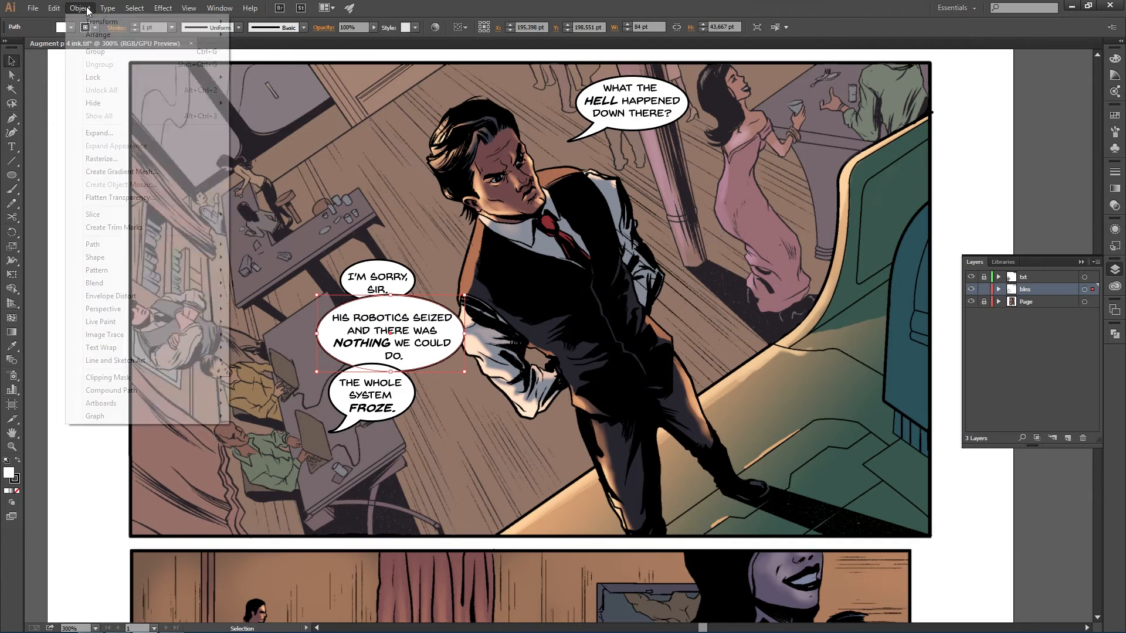
{"action": "mouse_move", "coordinate": [124, 37]}
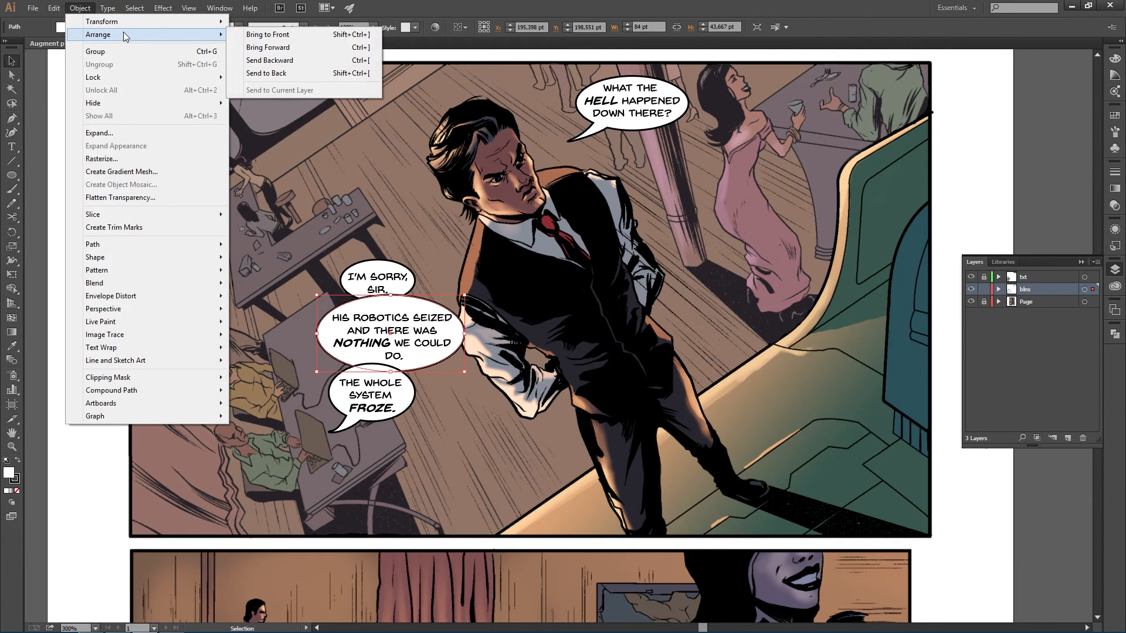
{"action": "left_click", "coordinate": [301, 50]}
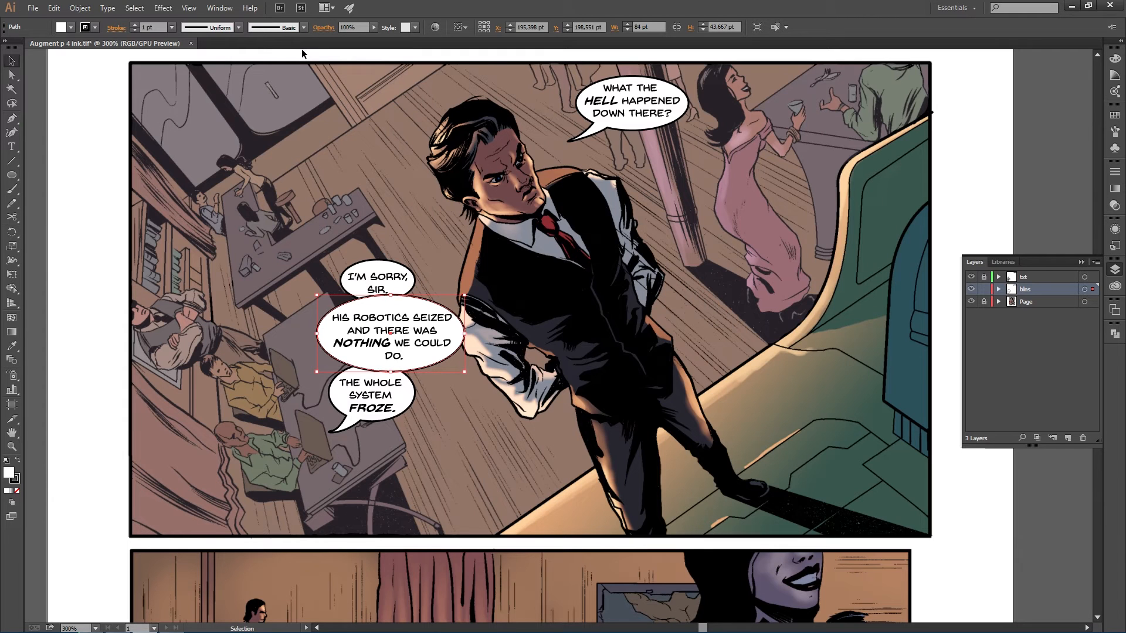
{"action": "left_click", "coordinate": [54, 8]}
{"action": "left_click", "coordinate": [79, 24]}
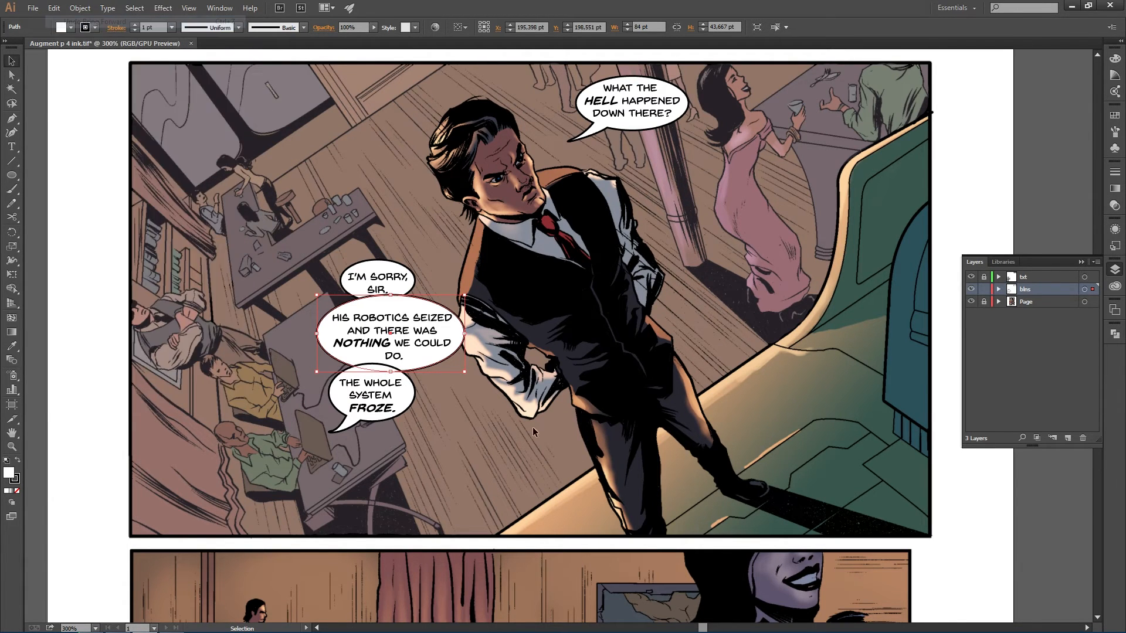
{"action": "right_click", "coordinate": [431, 356]}
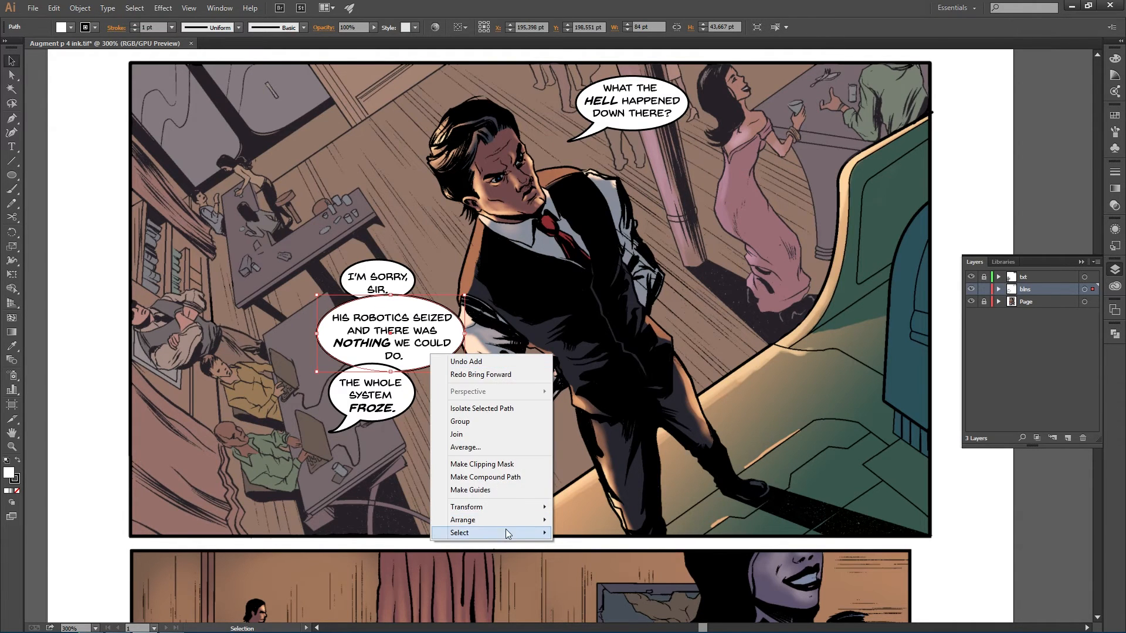
{"action": "mouse_move", "coordinate": [507, 521]}
{"action": "left_click", "coordinate": [404, 533]}
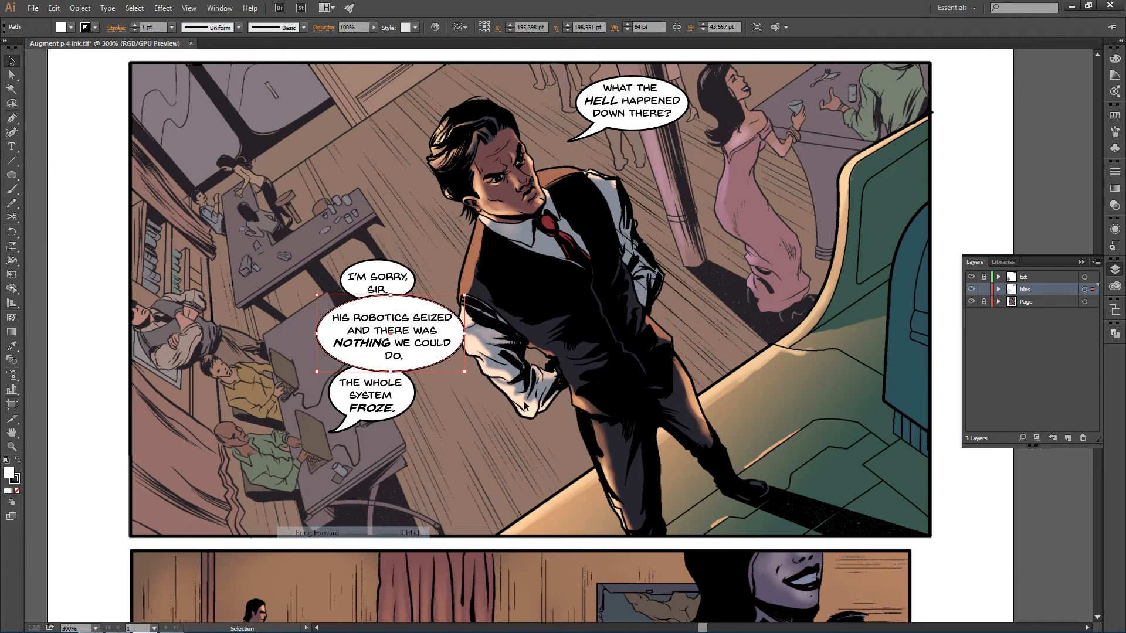
{"action": "key", "text": "ctrl+z"}
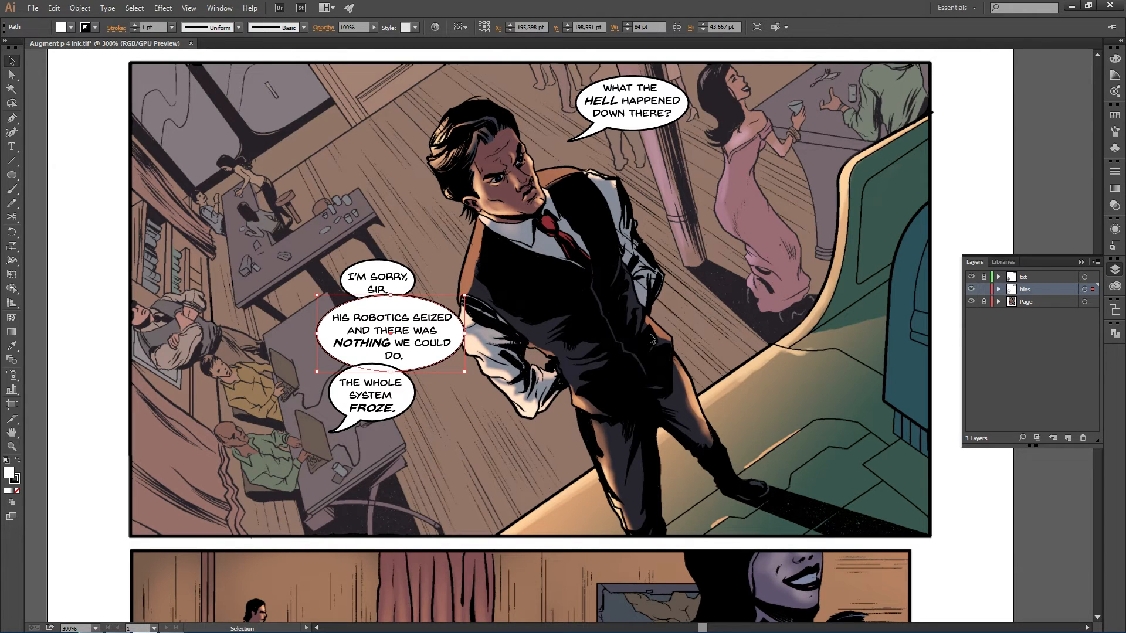
- Move the I'M SORRY, SIR. balloon and its text to the right, above the second balloon
{"action": "key", "text": "a"}
{"action": "key", "text": "v"}
{"action": "left_click", "coordinate": [407, 294]}
{"action": "key", "text": "a"}
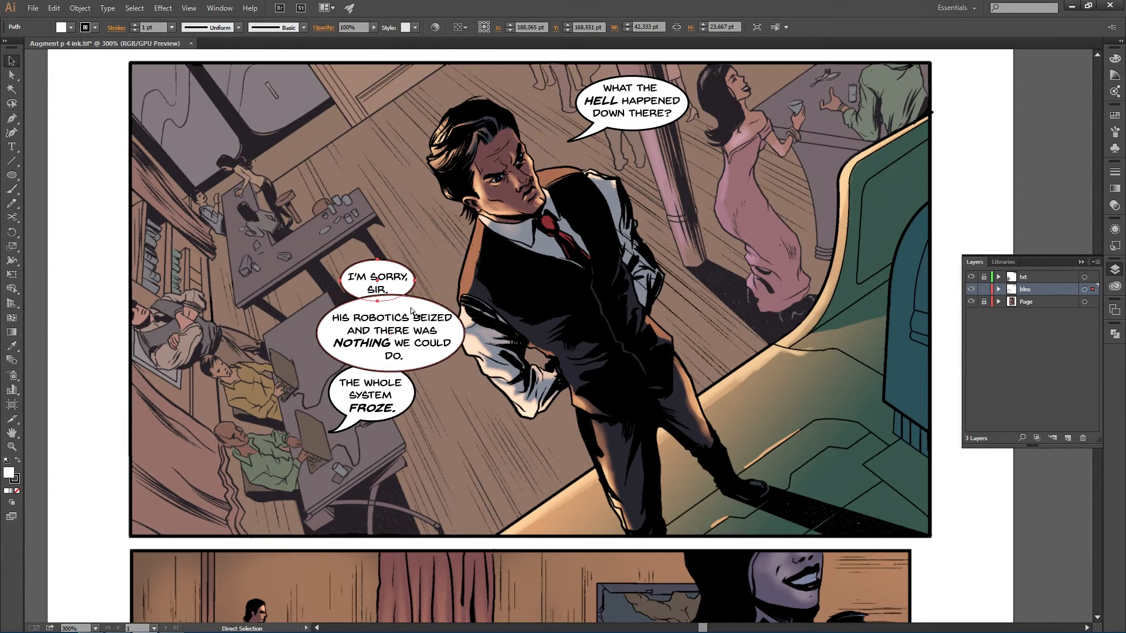
{"action": "key", "text": "v"}
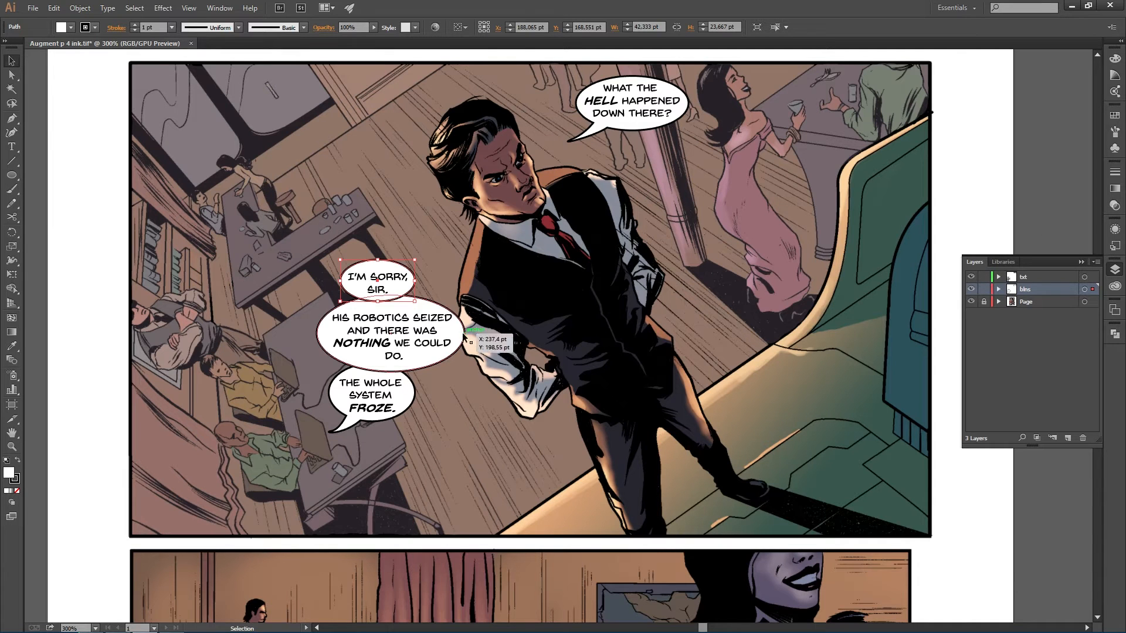
{"action": "left_click", "coordinate": [395, 278], "text": "shift"}
{"action": "left_click_drag", "start_coordinate": [394, 280], "coordinate": [430, 283]}
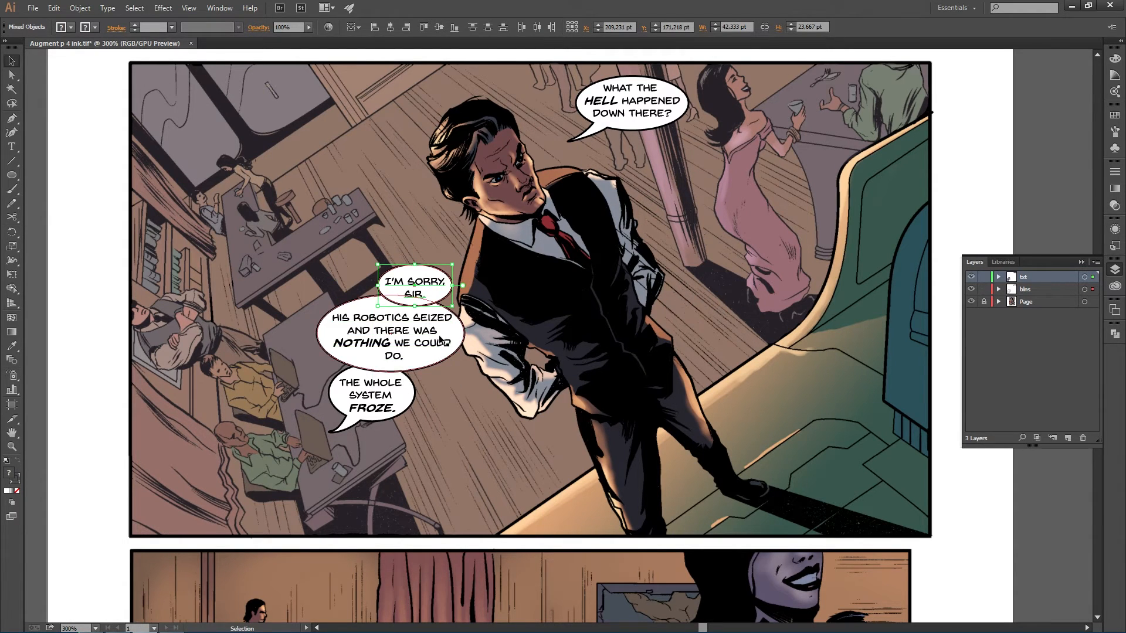
{"action": "left_click", "coordinate": [984, 290]}
{"action": "left_click", "coordinate": [983, 290]}
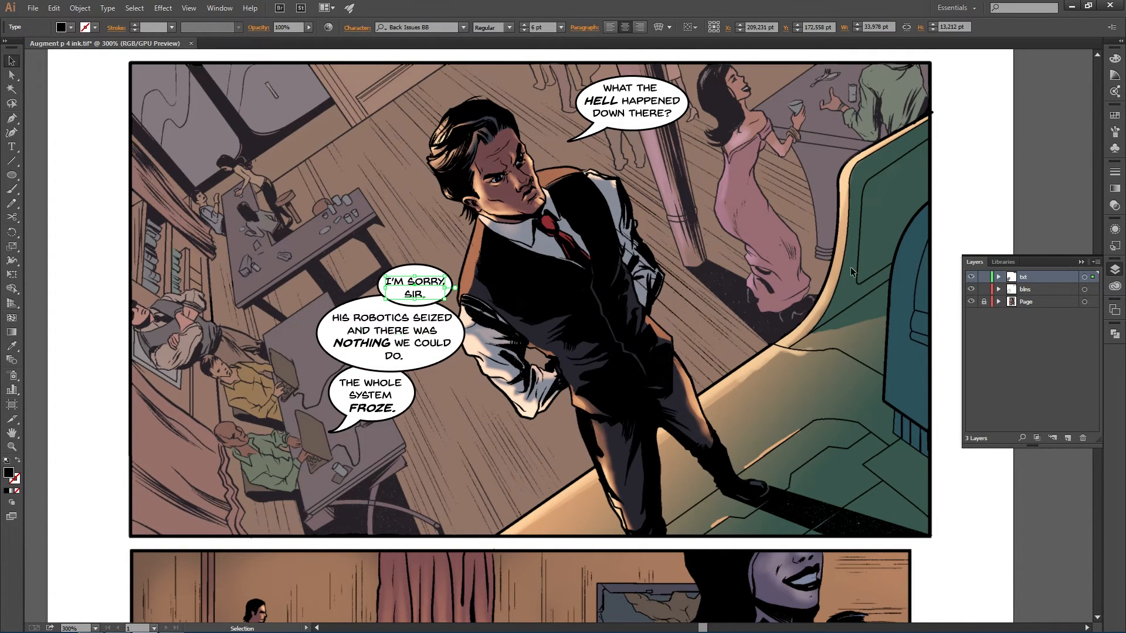
- Nudge the second balloon's text slightly down, then lock the txt layer and reselect the blns layer
{"action": "left_click", "coordinate": [399, 331]}
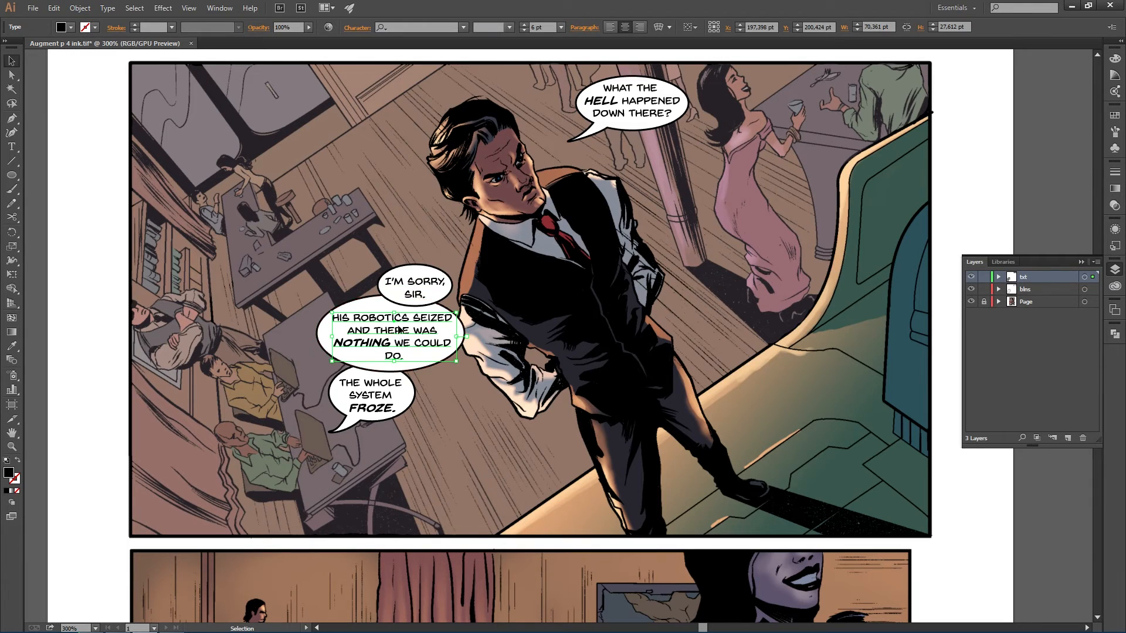
{"action": "left_click_drag", "start_coordinate": [397, 331], "coordinate": [398, 336]}
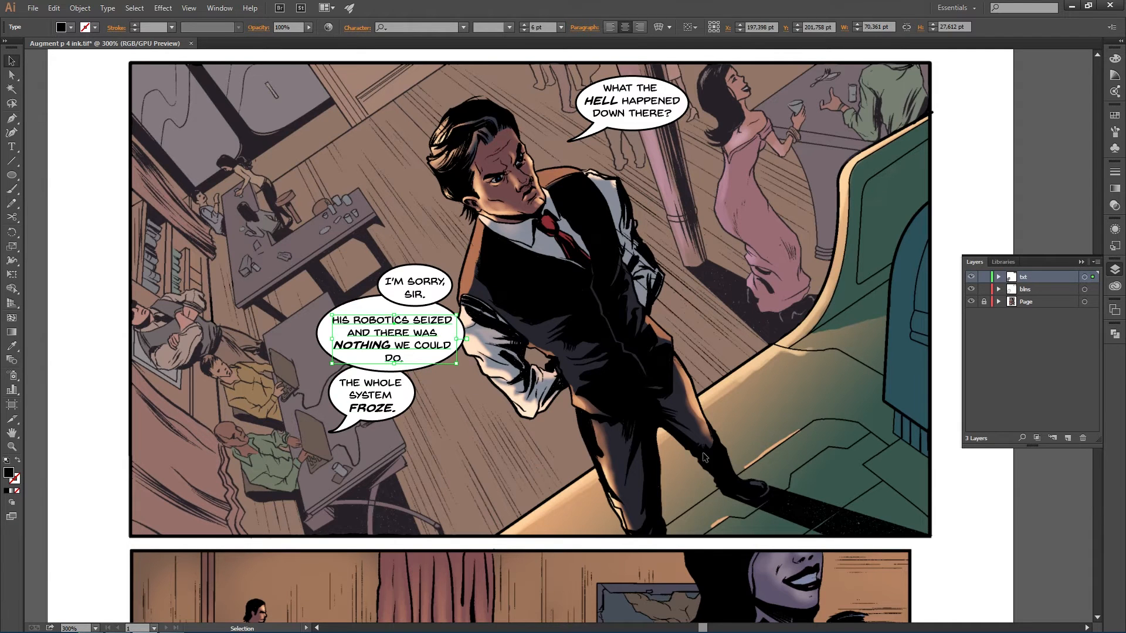
{"action": "left_click", "coordinate": [983, 289]}
{"action": "left_click", "coordinate": [1019, 291]}
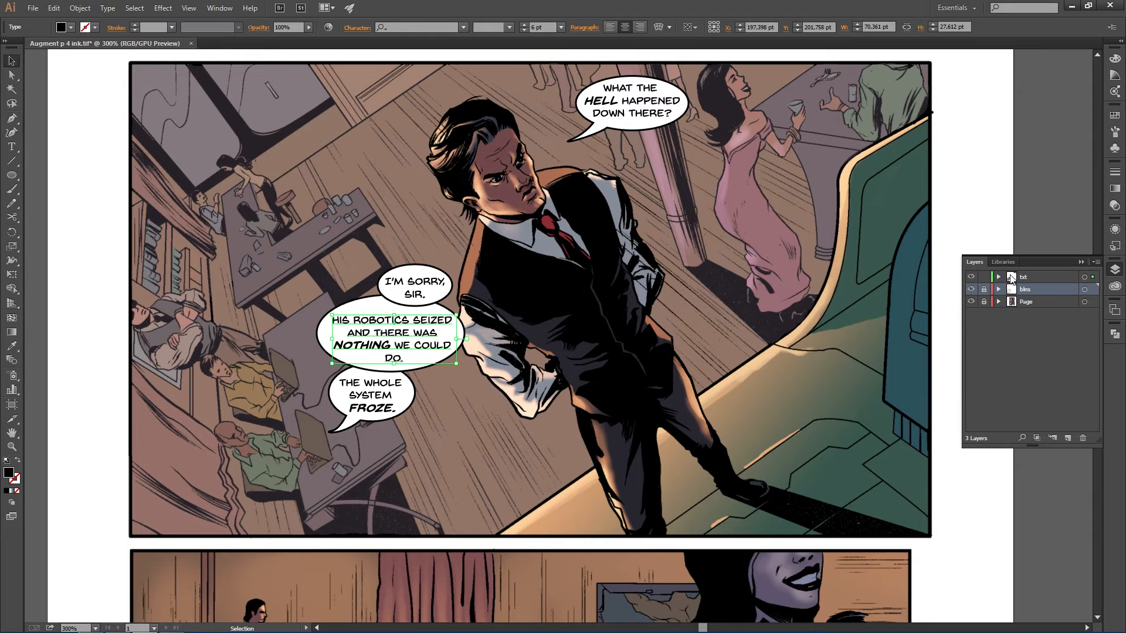
{"action": "left_click", "coordinate": [983, 277]}
{"action": "left_click", "coordinate": [983, 289]}
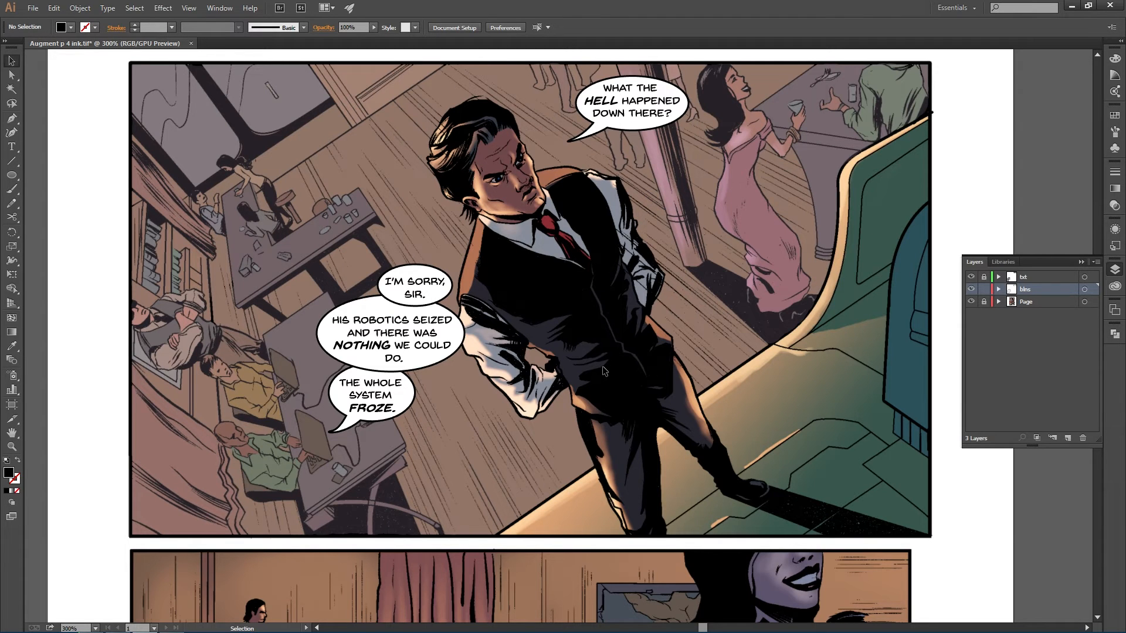
- Review the lettered panel and compare it against the script in Word
{"action": "scroll", "coordinate": [620, 349], "scroll_direction": "down", "scroll_amount": 1}
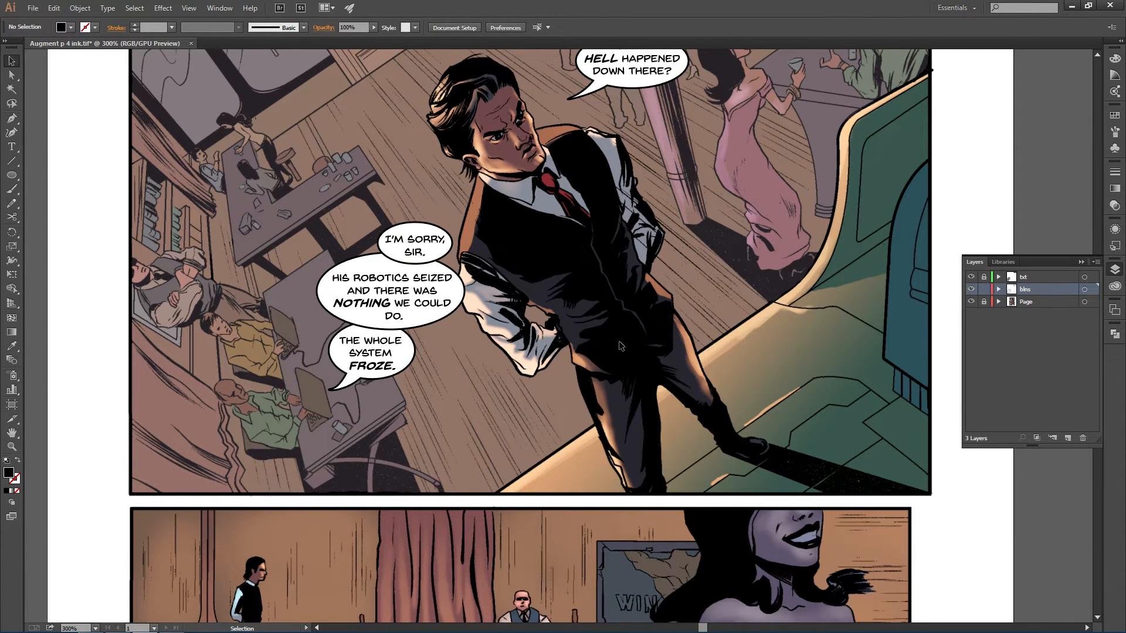
{"action": "scroll", "coordinate": [620, 345], "scroll_direction": "up", "scroll_amount": 1}
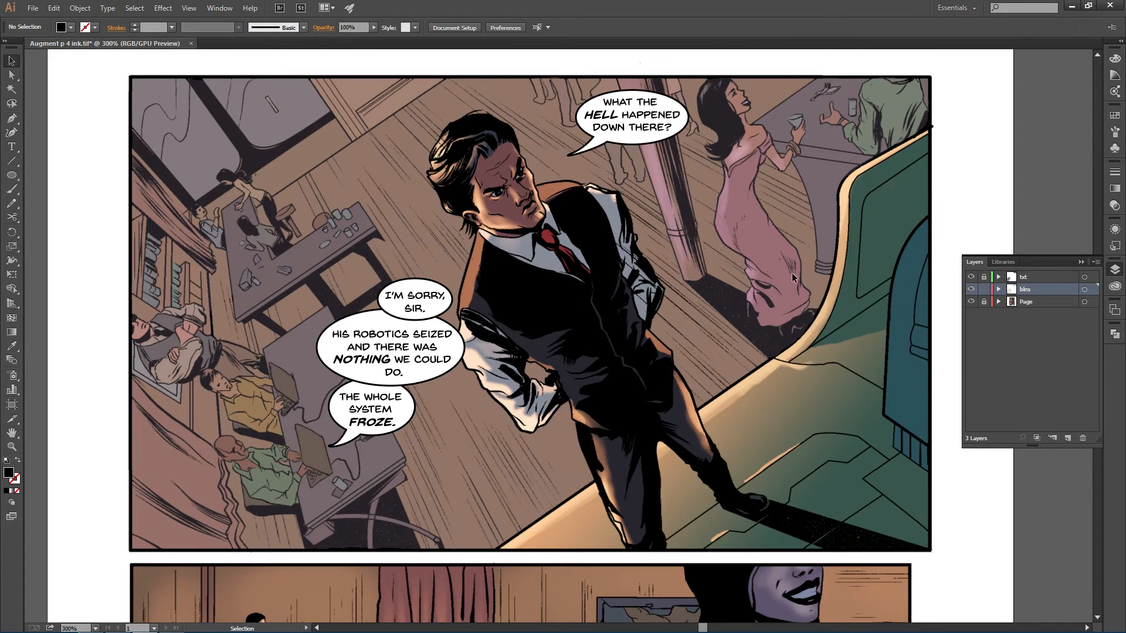
{"action": "scroll", "coordinate": [770, 278], "scroll_direction": "down", "scroll_amount": 1}
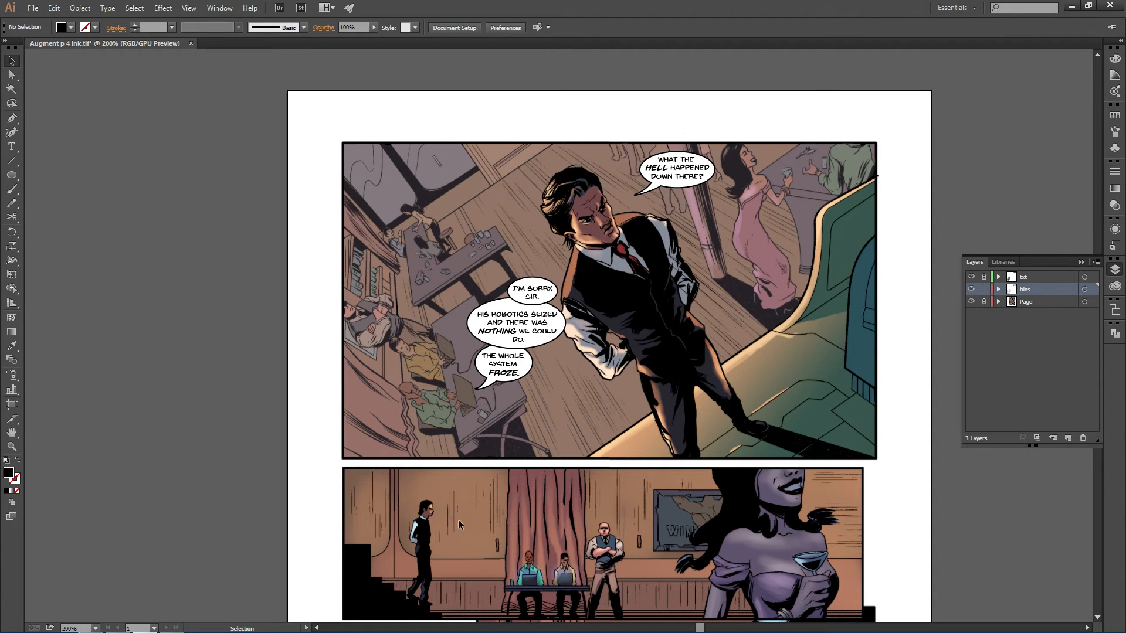
{"action": "scroll", "coordinate": [498, 504], "scroll_direction": "down", "scroll_amount": 3}
{"action": "scroll", "coordinate": [696, 446], "scroll_direction": "down", "scroll_amount": 1}
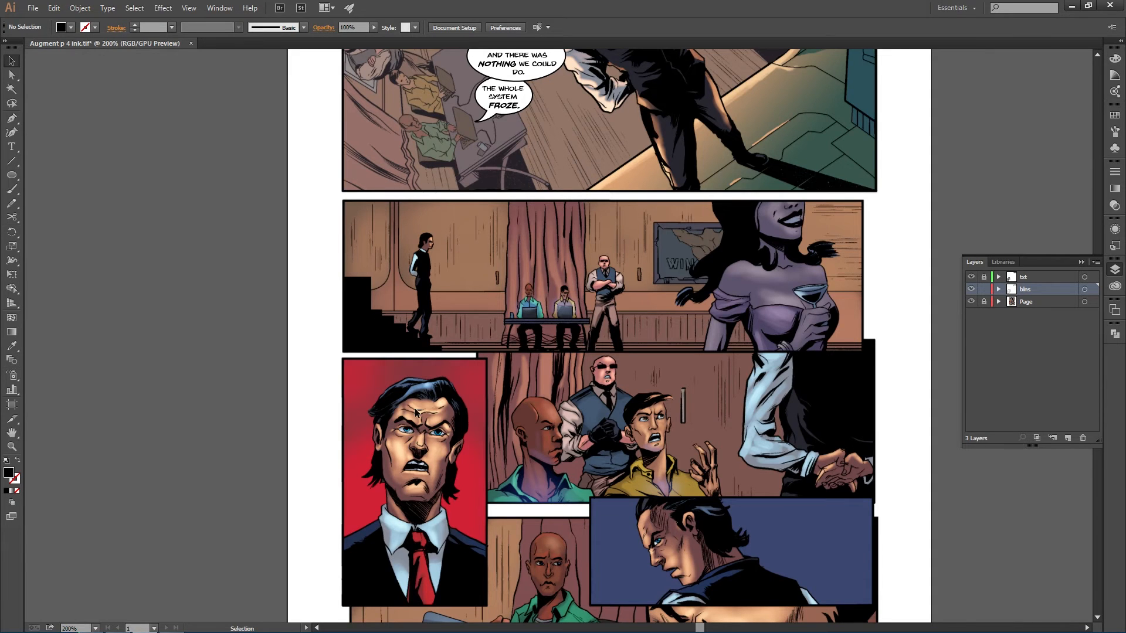
{"action": "key", "text": "alt+Tab"}
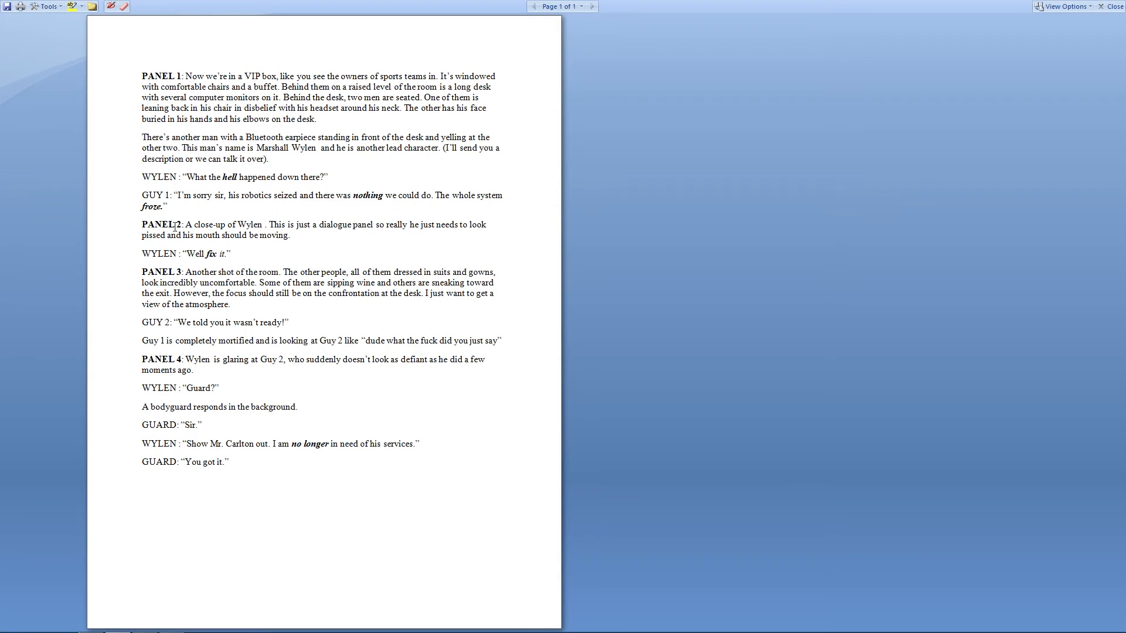
{"action": "key", "text": "alt+Tab"}
{"action": "scroll", "coordinate": [567, 252], "scroll_direction": "up", "scroll_amount": 1}
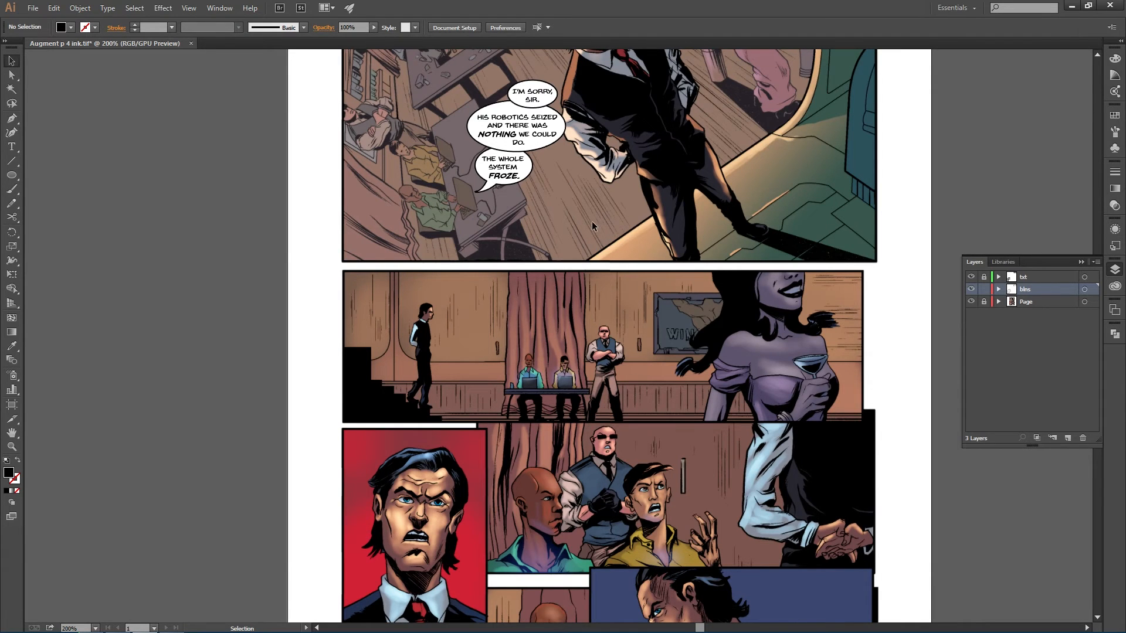
{"action": "scroll", "coordinate": [582, 267], "scroll_direction": "up", "scroll_amount": 1}
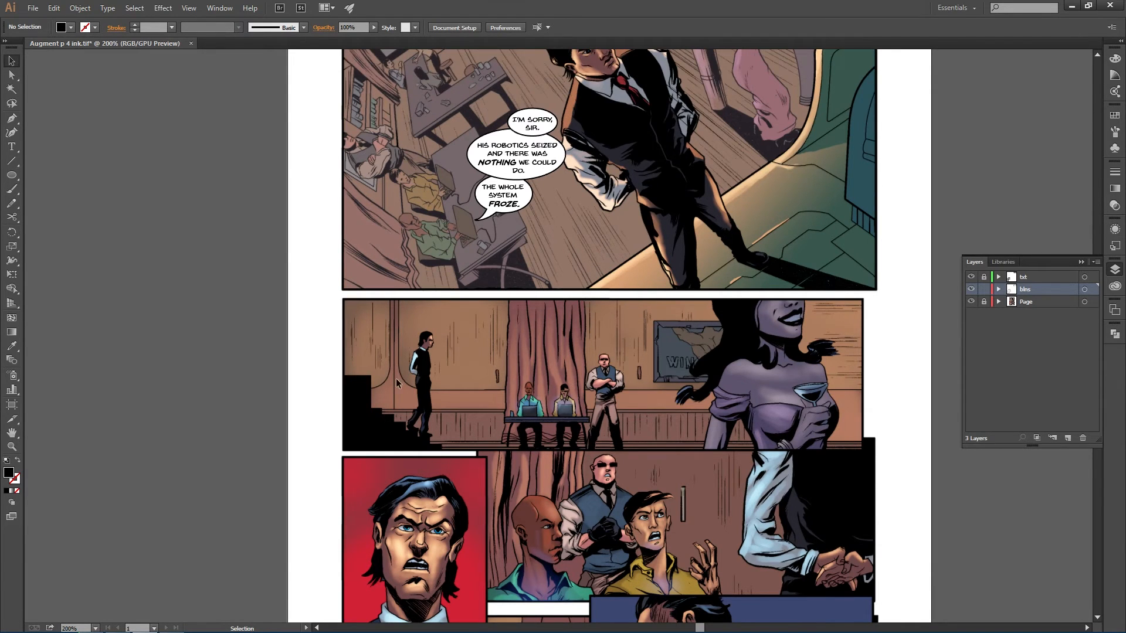
- Copy Wylen's "Well fix it." line from the panel 2 script in Word
{"action": "scroll", "coordinate": [401, 470], "scroll_direction": "down", "scroll_amount": 3}
{"action": "key", "text": "alt+Tab"}
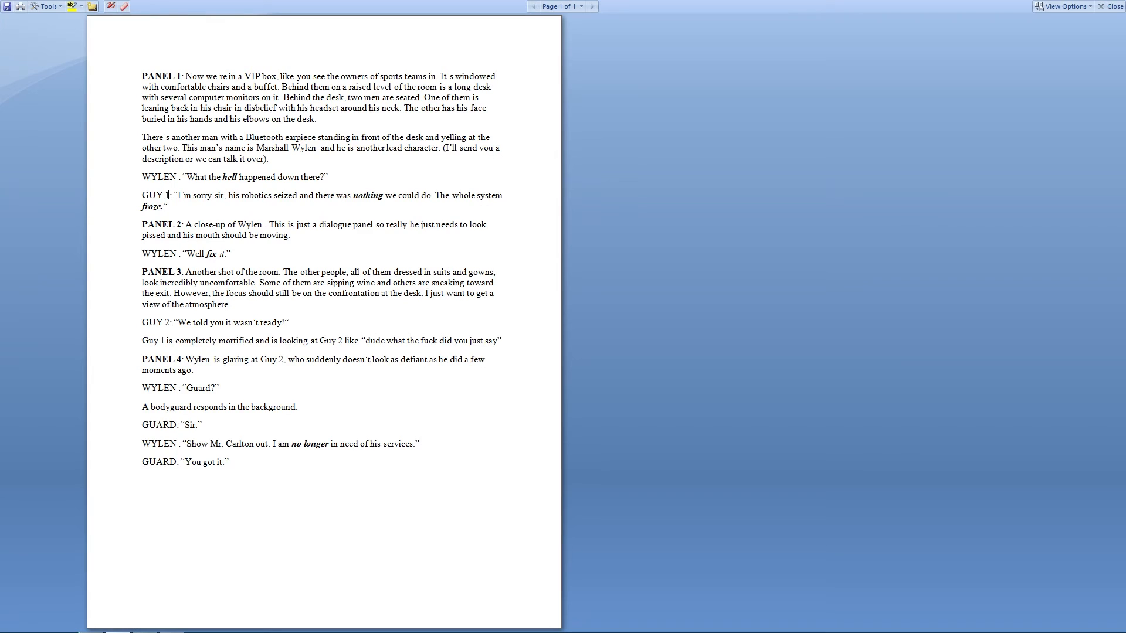
{"action": "left_click_drag", "start_coordinate": [188, 254], "coordinate": [224, 258]}
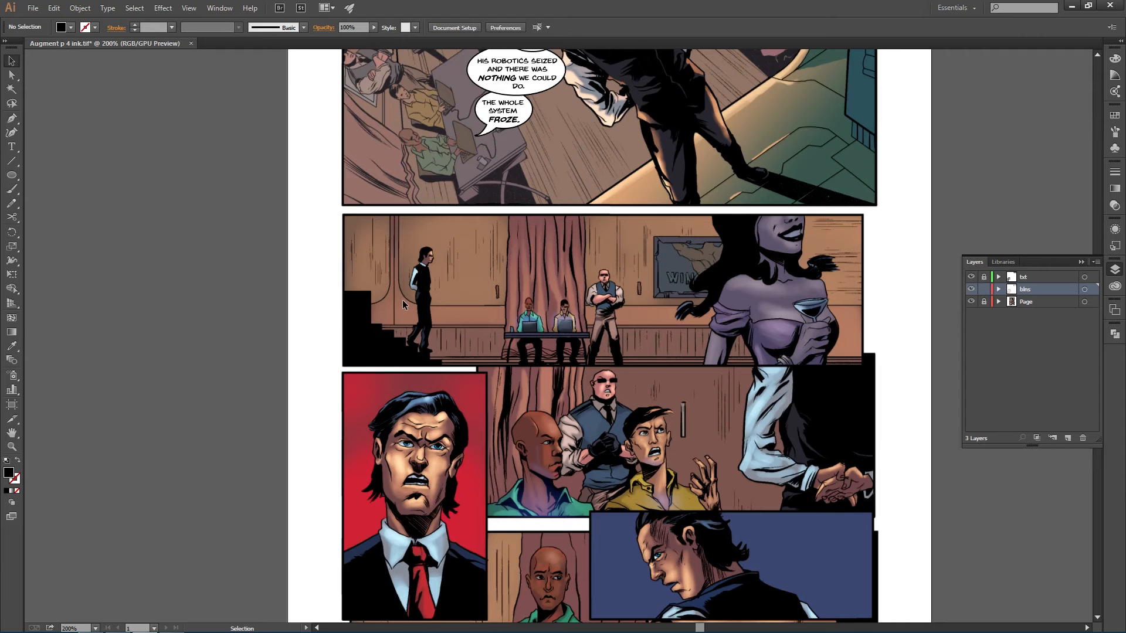
{"action": "scroll", "coordinate": [402, 300], "scroll_direction": "down", "scroll_amount": 3}
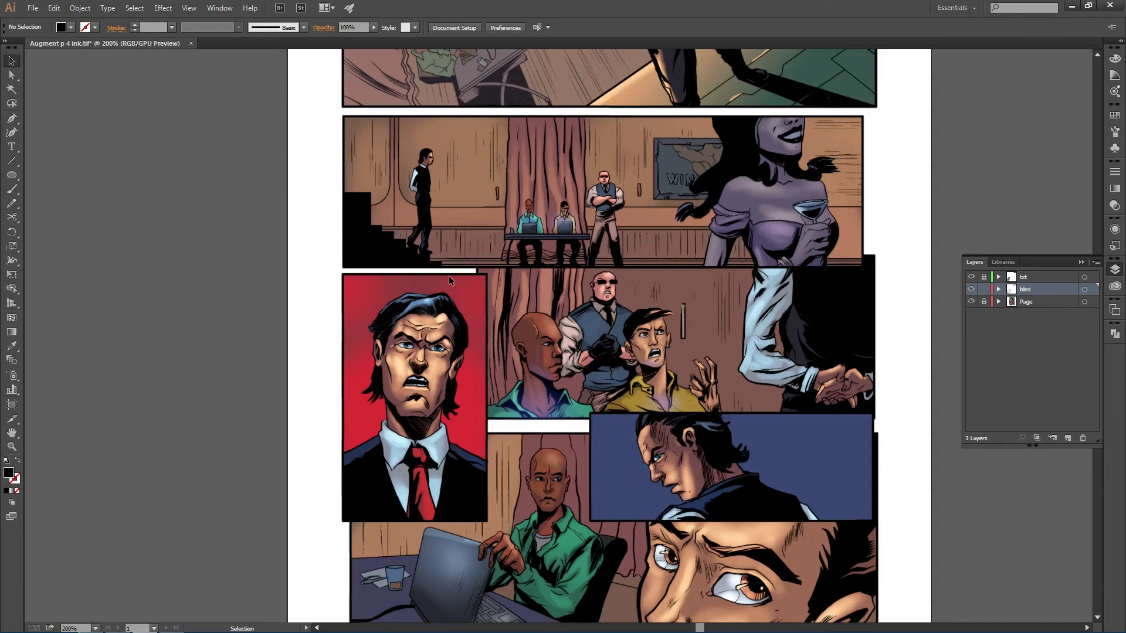
- Lock the blns layer, make txt the active layer, and paste the line at the top of Wylen's close-up panel
{"action": "key", "text": "t"}
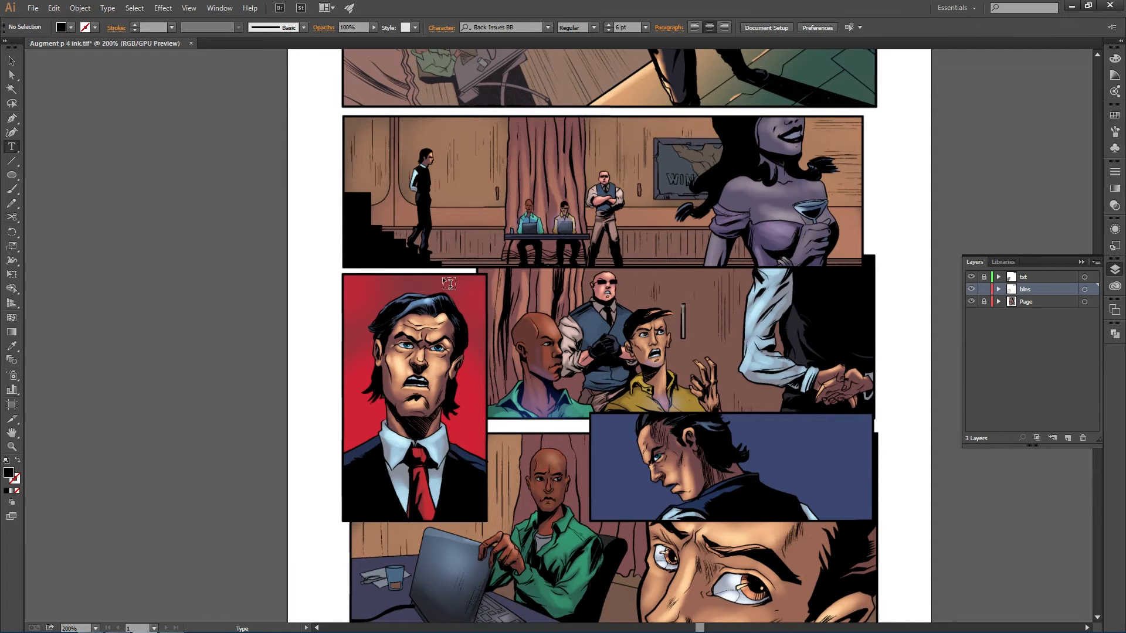
{"action": "left_click", "coordinate": [983, 289]}
{"action": "left_click", "coordinate": [984, 277]}
{"action": "left_click", "coordinate": [1026, 277]}
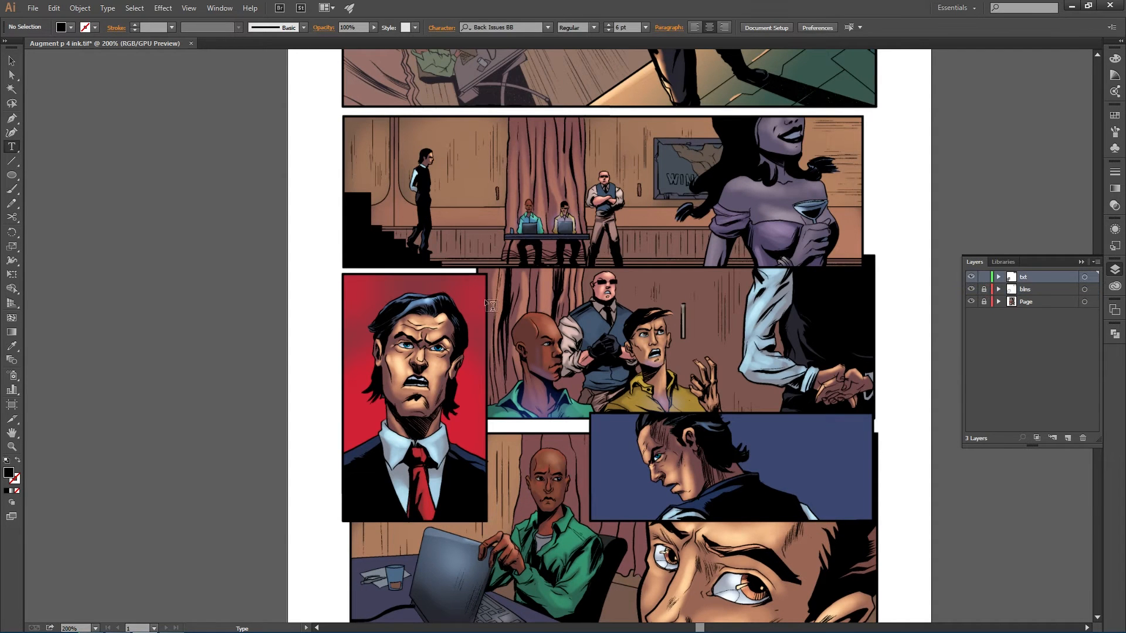
{"action": "left_click", "coordinate": [442, 260]}
{"action": "key", "text": "ctrl+v"}
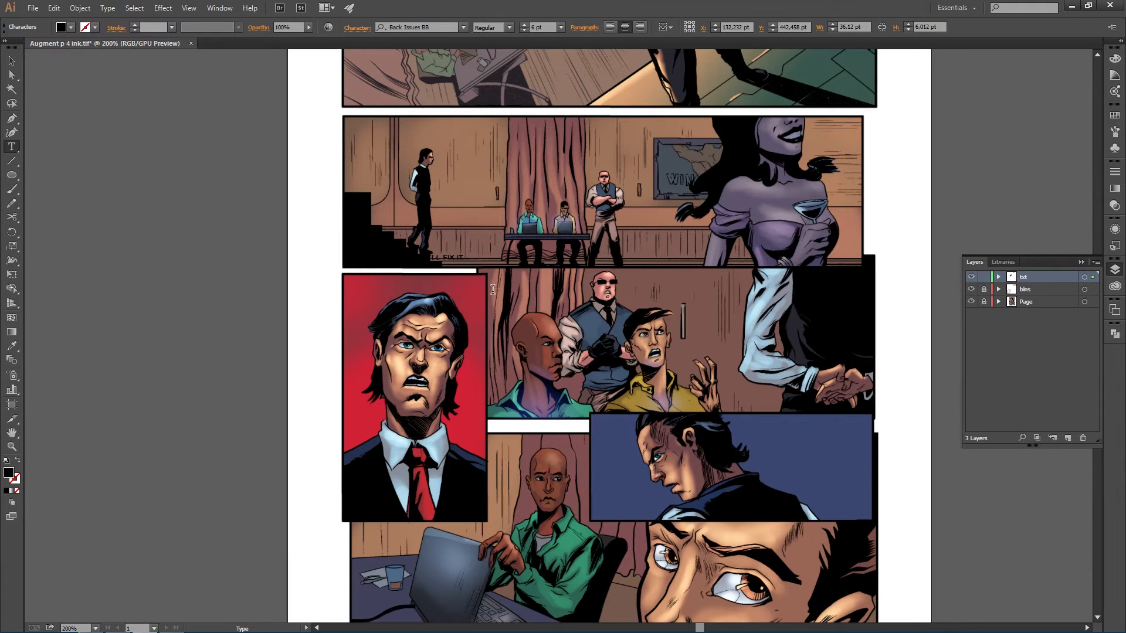
{"action": "left_click_drag", "start_coordinate": [456, 257], "coordinate": [472, 285]}
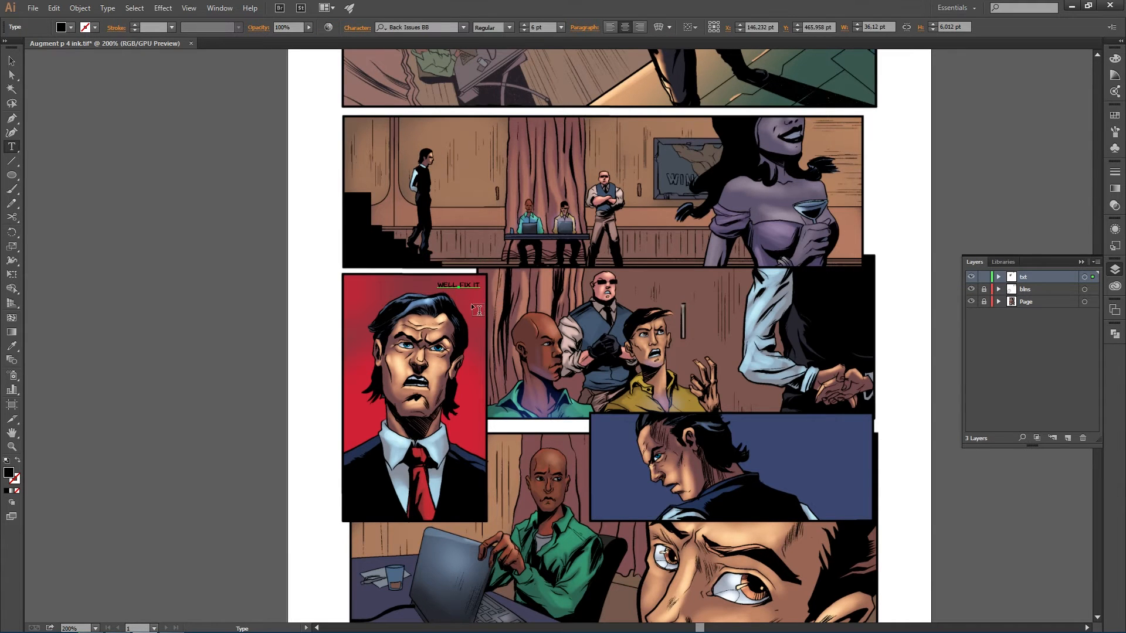
- Add a period after IT and set the word FIX to Bold Italic
{"action": "scroll", "coordinate": [472, 308], "scroll_direction": "up", "scroll_amount": 2}
{"action": "scroll", "coordinate": [471, 305], "scroll_direction": "up", "scroll_amount": 1}
{"action": "key", "text": "alt+Tab"}
{"action": "key", "text": "alt+Tab"}
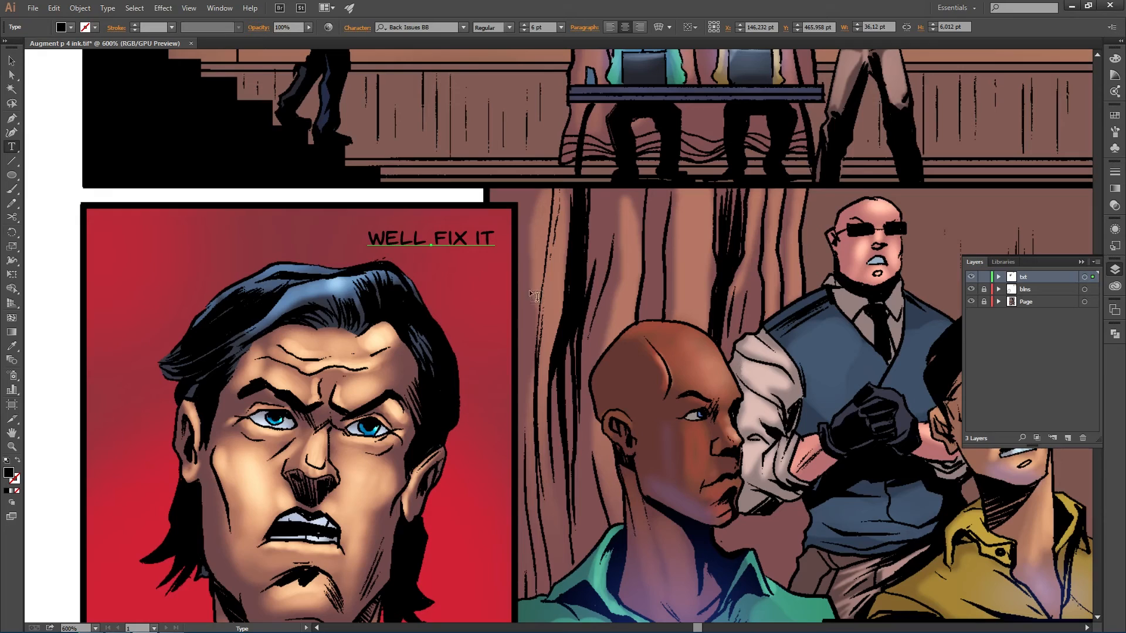
{"action": "left_click", "coordinate": [496, 240]}
{"action": "type", "text": "."}
{"action": "left_click_drag", "start_coordinate": [433, 238], "coordinate": [467, 239]}
{"action": "left_click", "coordinate": [509, 27]}
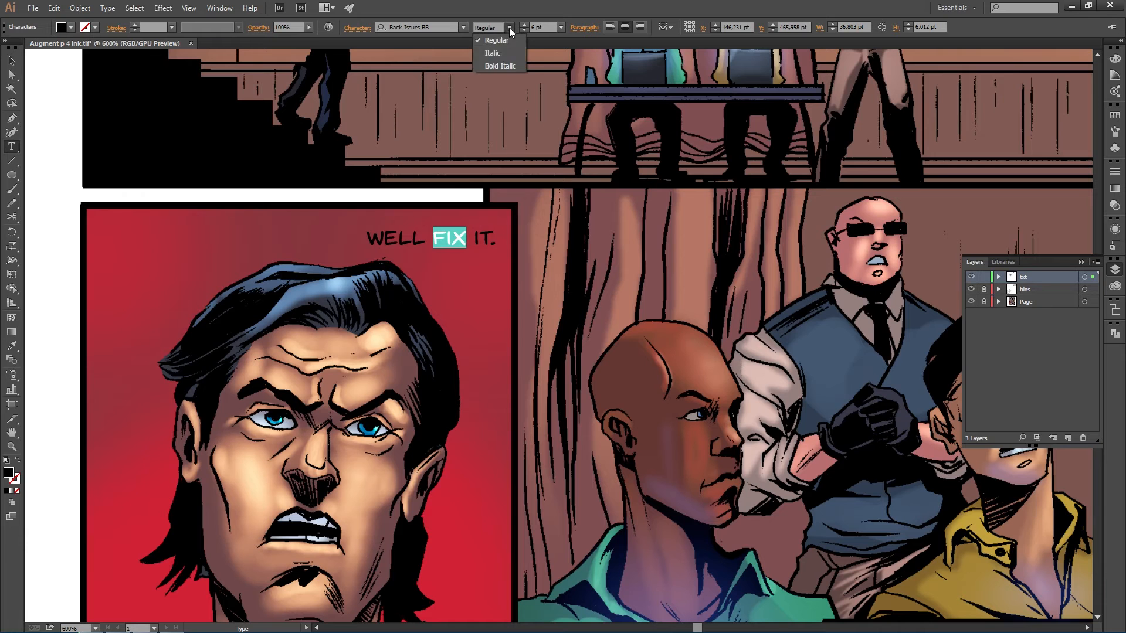
{"action": "left_click", "coordinate": [501, 66]}
- Add a comma after WELL and break the text onto two lines after it
{"action": "scroll", "coordinate": [458, 152], "scroll_direction": "down", "scroll_amount": 2, "text": "alt"}
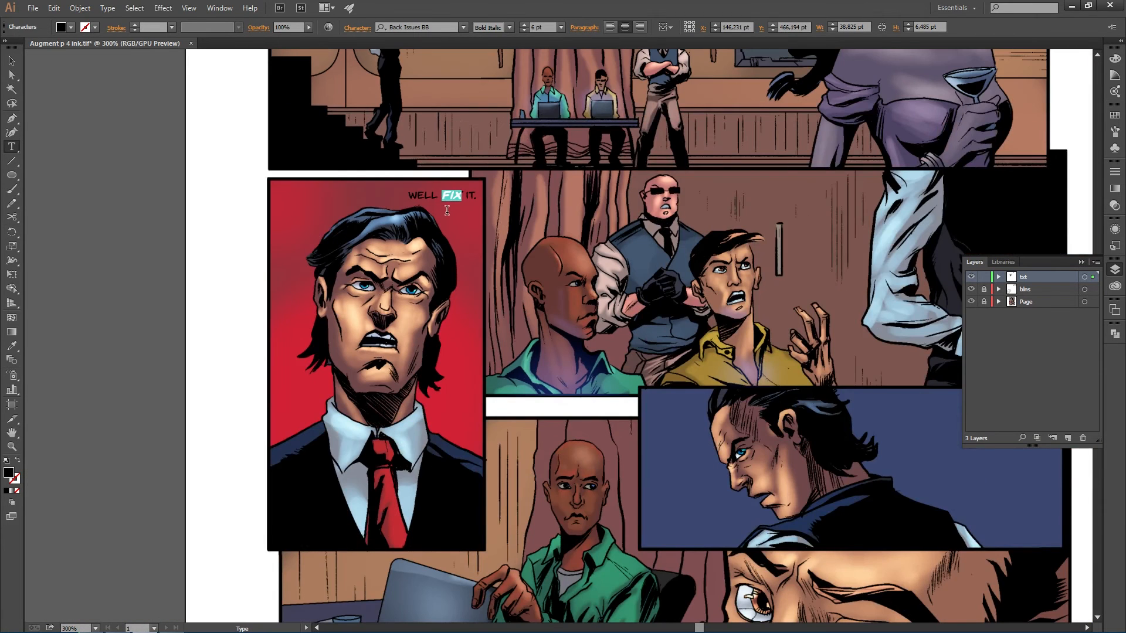
{"action": "left_click", "coordinate": [439, 197]}
{"action": "type", "text": ","}
{"action": "key", "text": "Return"}
{"action": "key", "text": "Escape"}
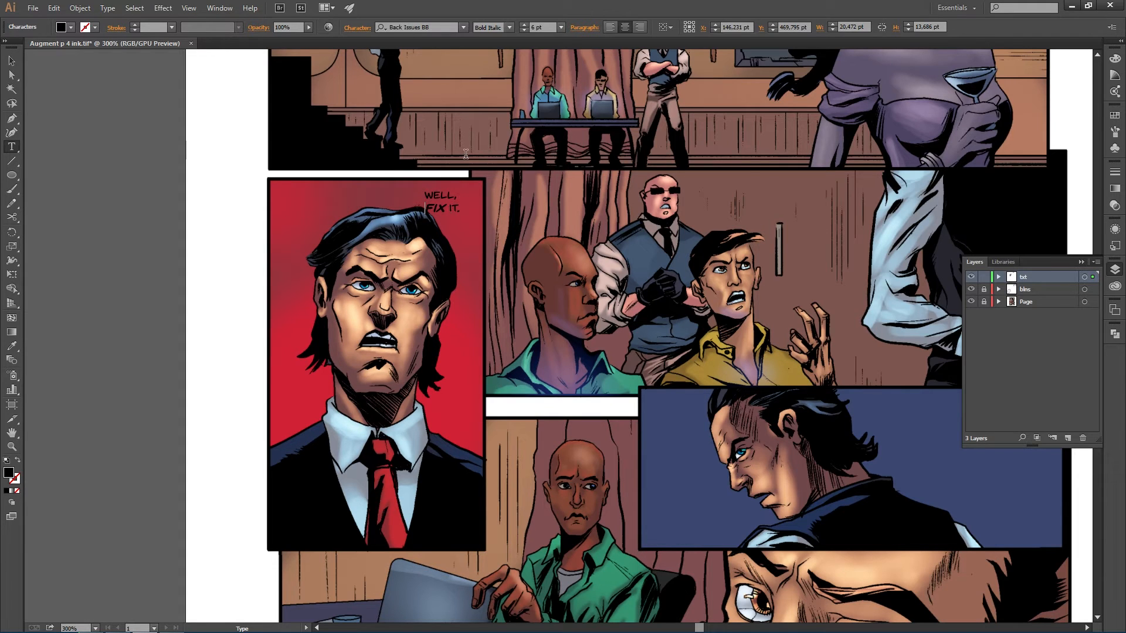
- Move the WELL, FIX IT. text up and right into the gap above the close-up panel
{"action": "left_click", "coordinate": [449, 202], "text": "ctrl"}
{"action": "left_click_drag", "start_coordinate": [449, 202], "coordinate": [450, 172]}
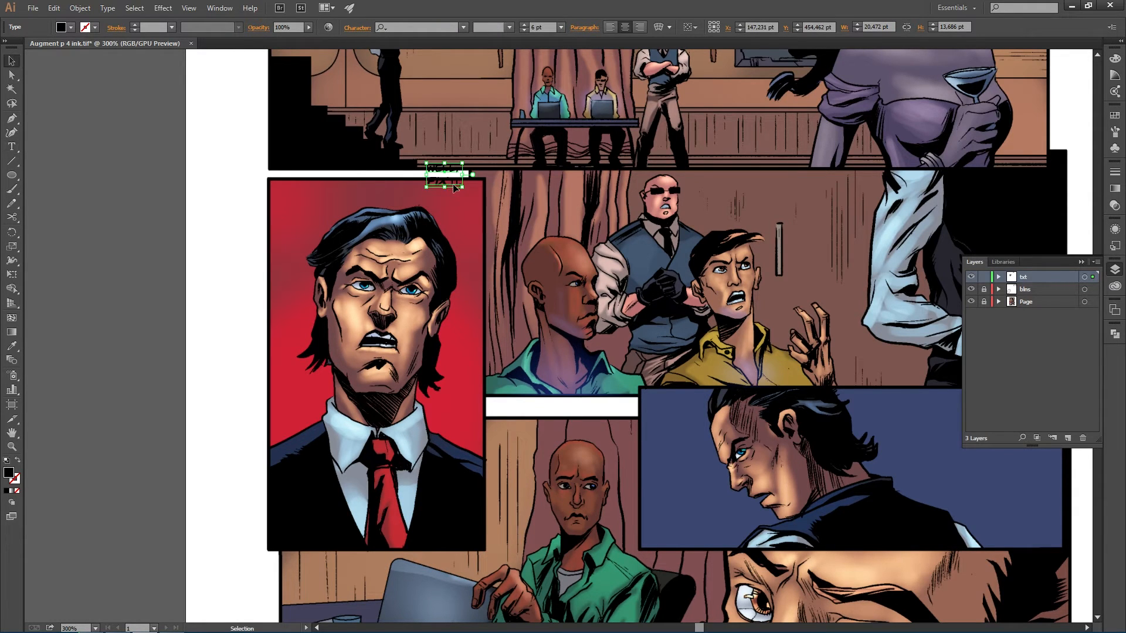
{"action": "mouse_move", "coordinate": [451, 181]}
{"action": "left_mouse_down"}
{"action": "mouse_move", "coordinate": [417, 183]}
{"action": "mouse_move", "coordinate": [471, 185]}
{"action": "left_mouse_up"}
{"action": "scroll", "coordinate": [461, 161], "scroll_direction": "up", "scroll_amount": 3}
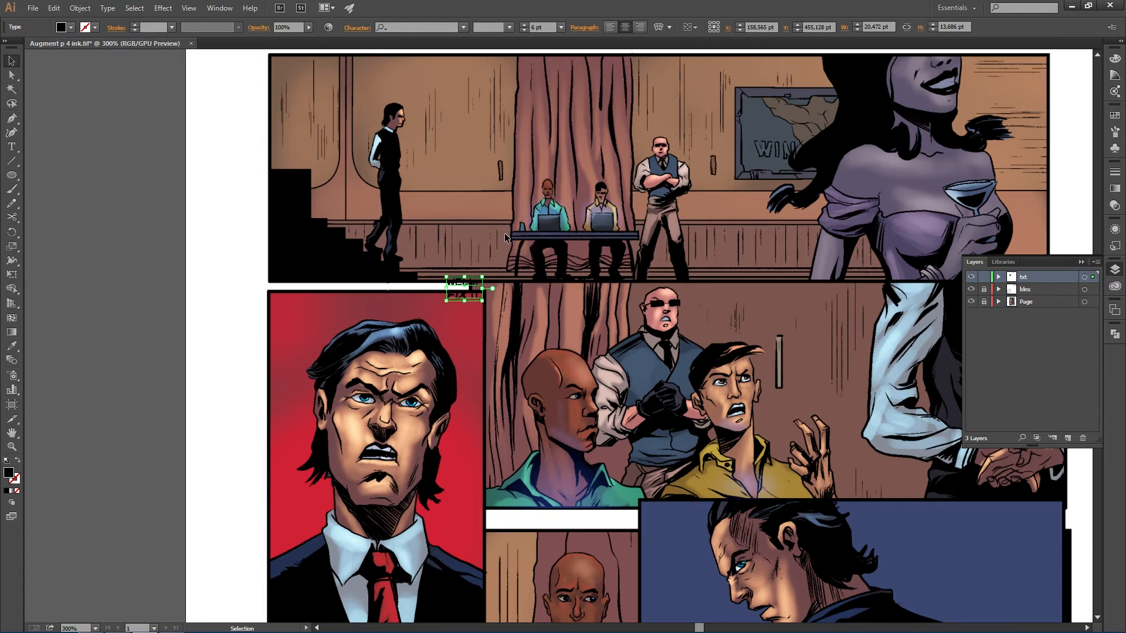
{"action": "scroll", "coordinate": [463, 296], "scroll_direction": "down", "scroll_amount": 3}
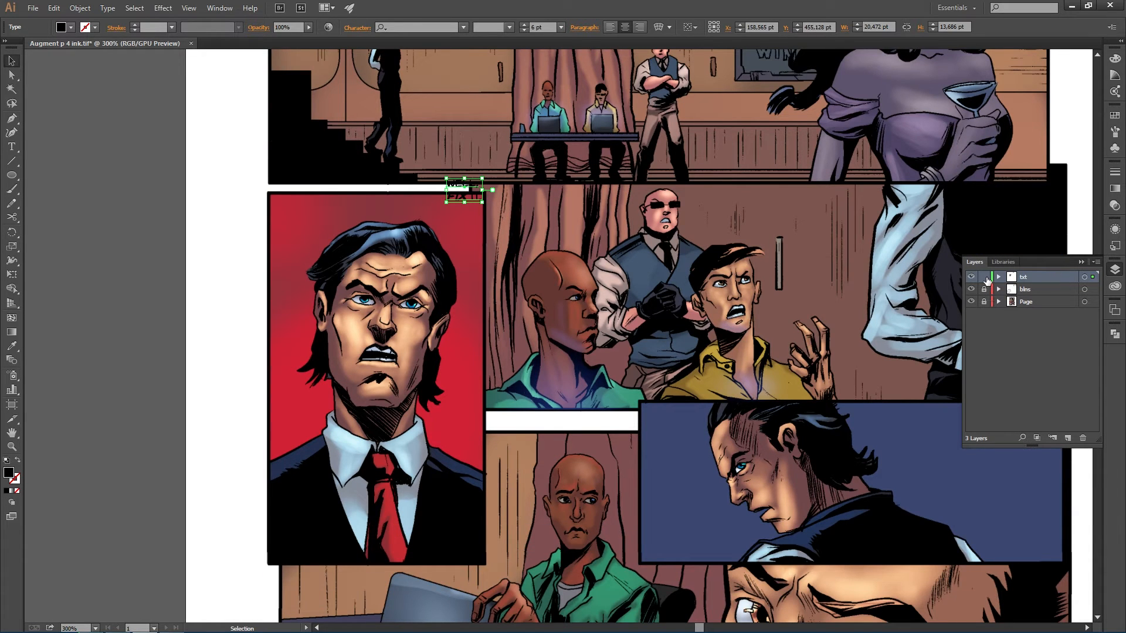
- Copy Guy 2's line "We told you it wasn't ready!" from the script
{"action": "key", "text": "alt"}
{"action": "key", "text": "alt+Tab"}
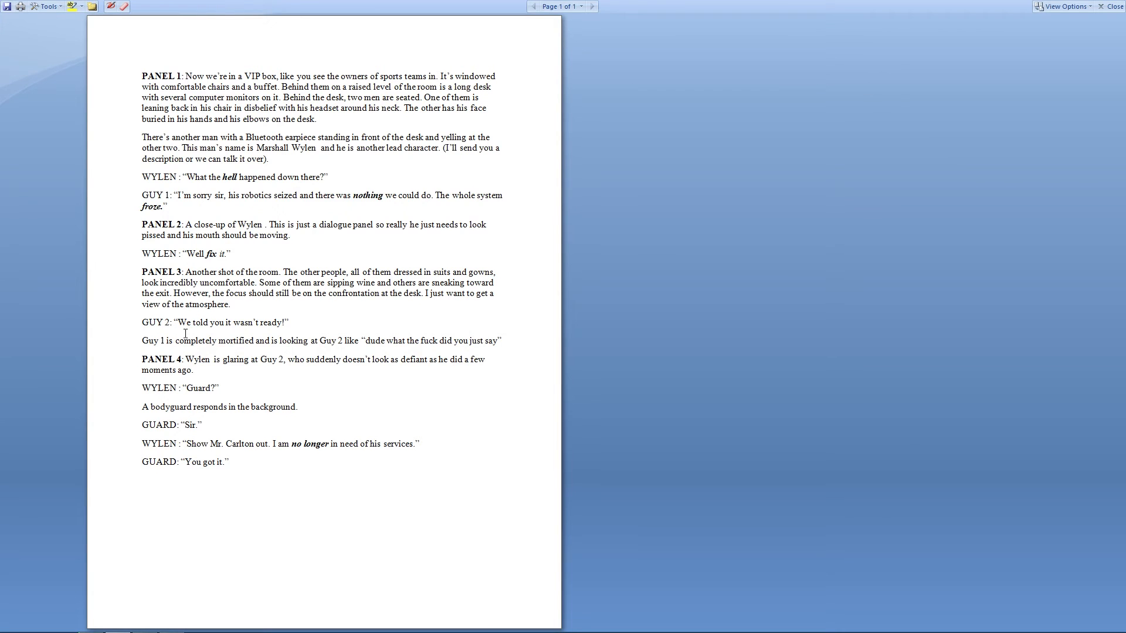
{"action": "key", "text": "alt+Tab"}
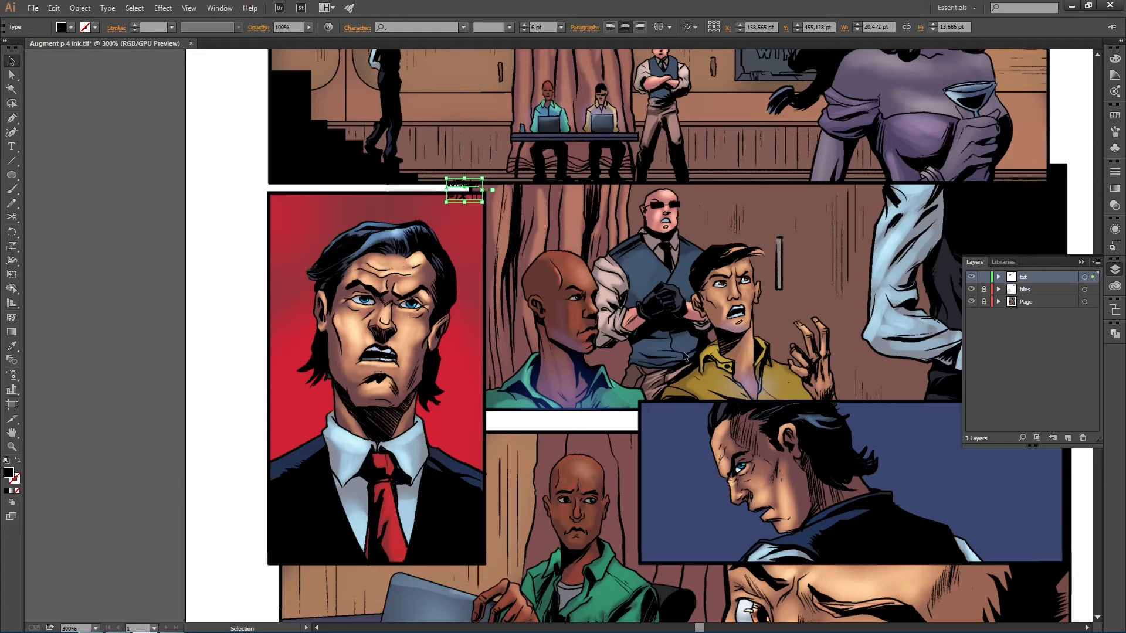
{"action": "scroll", "coordinate": [807, 338], "scroll_direction": "down", "scroll_amount": 1}
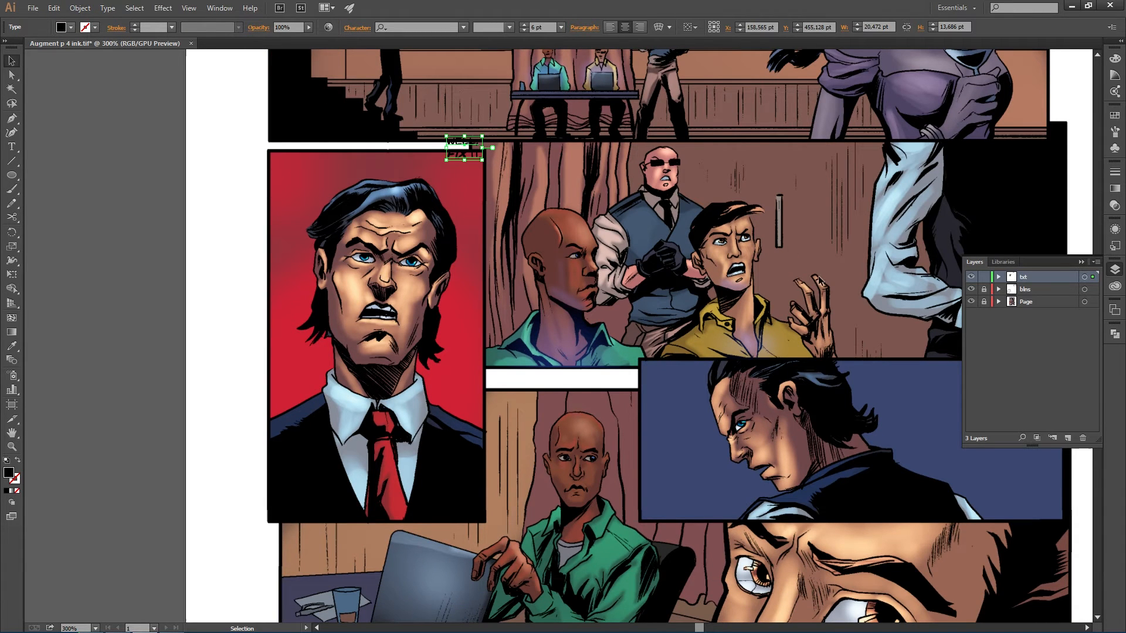
{"action": "key", "text": "alt+Tab"}
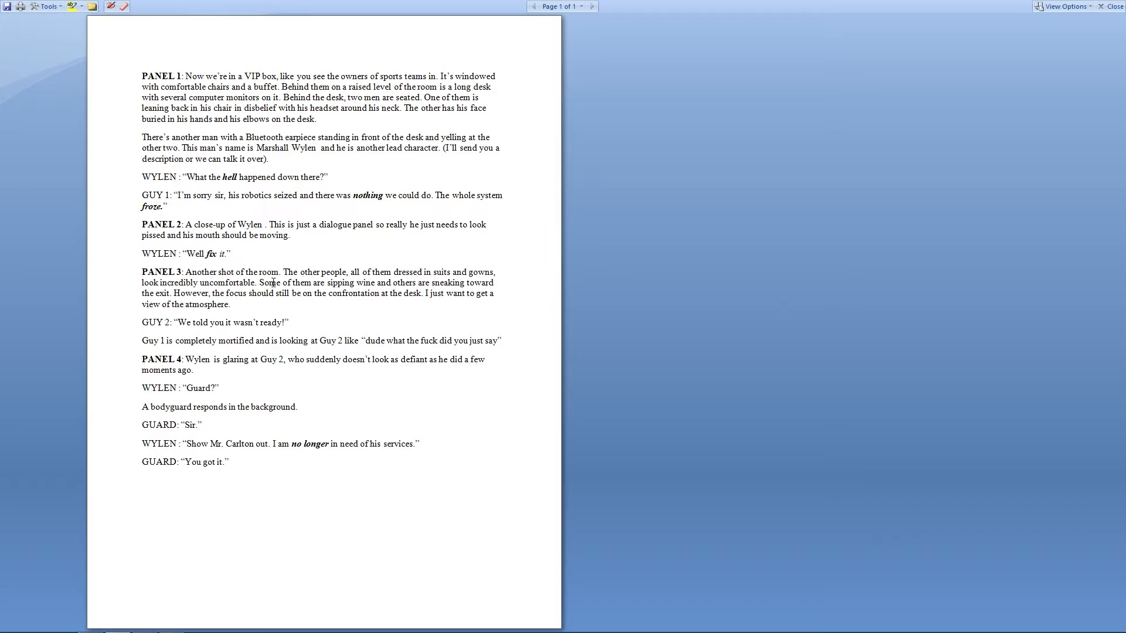
{"action": "left_click_drag", "start_coordinate": [178, 323], "coordinate": [269, 326]}
{"action": "left_click_drag", "start_coordinate": [286, 324], "coordinate": [182, 327]}
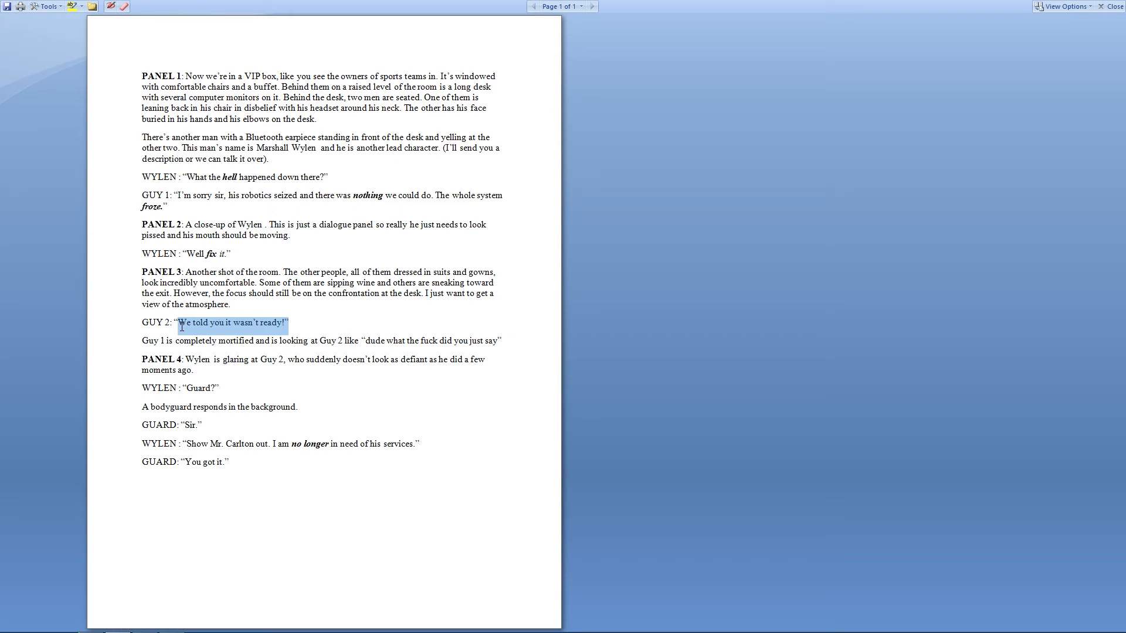
{"action": "key", "text": "alt+Tab"}
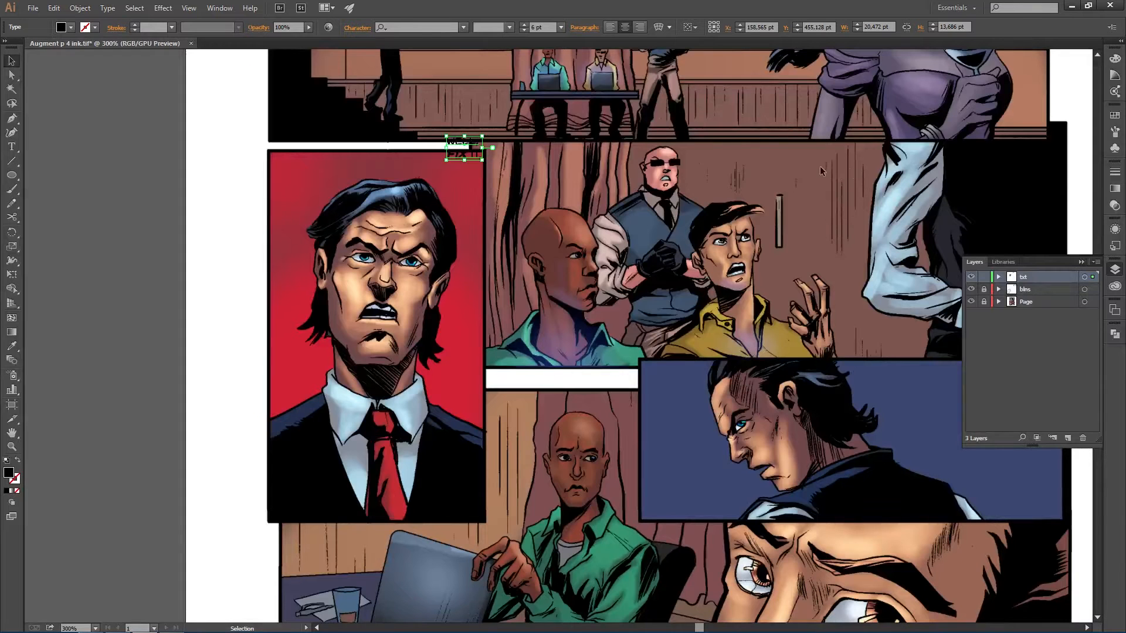
- Paste Guy 2's line into the third panel, set it to Regular, and delete the trailing quote mark
{"action": "key", "text": "t"}
{"action": "left_click", "coordinate": [793, 189]}
{"action": "type", "text": "WE TOLD YOU IT WASN'T READY!\""}
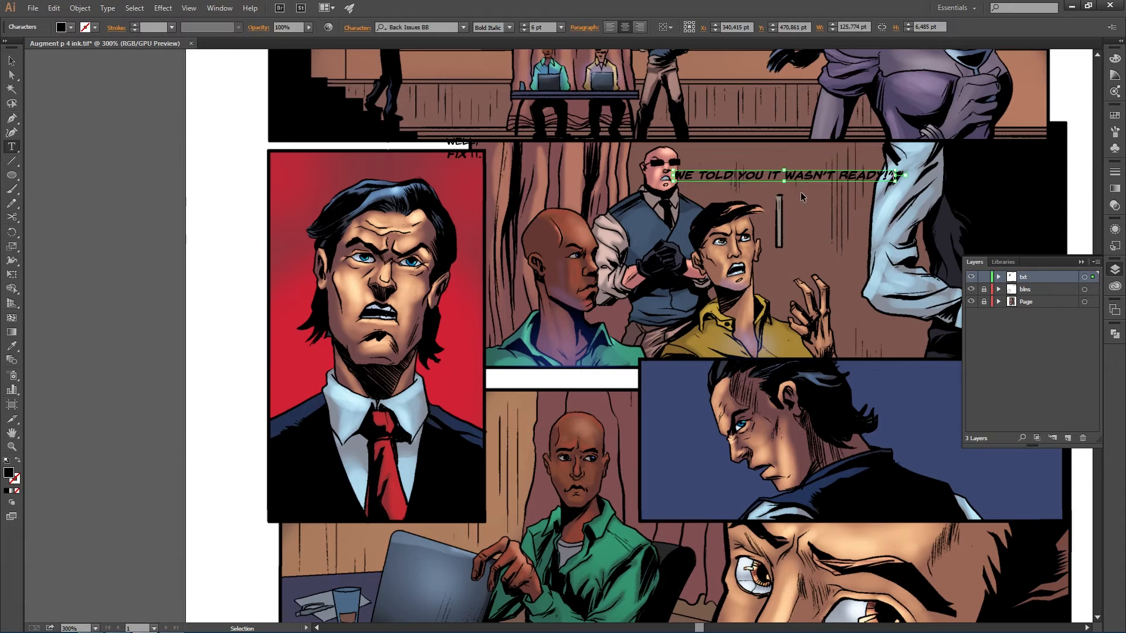
{"action": "key", "text": "ctrl+a"}
{"action": "left_click", "coordinate": [509, 28]}
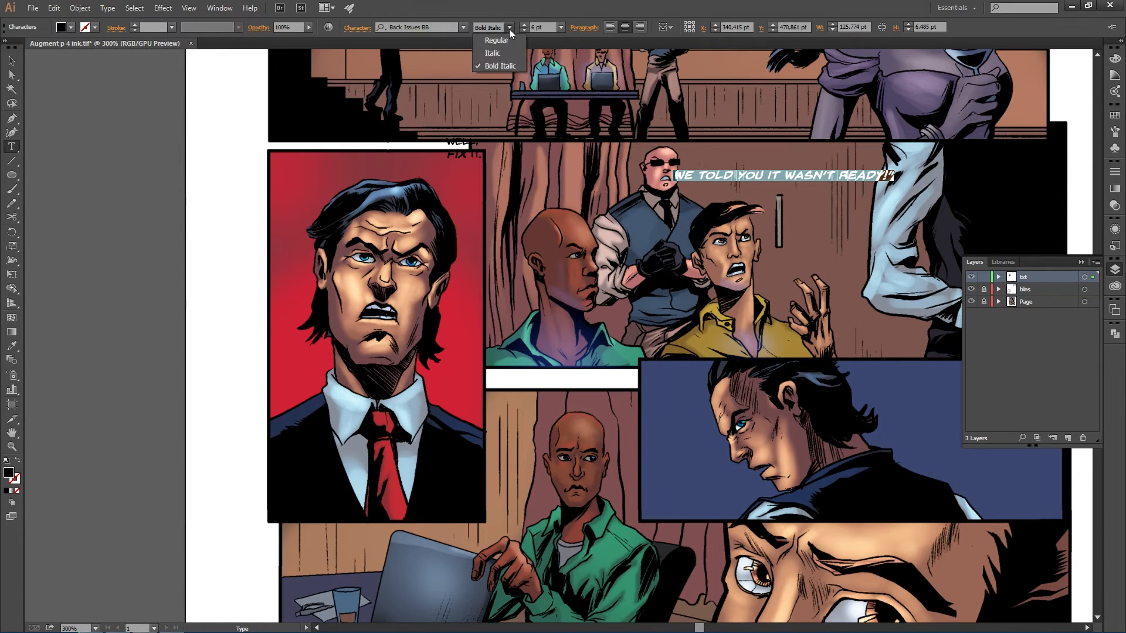
{"action": "left_click", "coordinate": [503, 42]}
{"action": "key", "text": "Escape"}
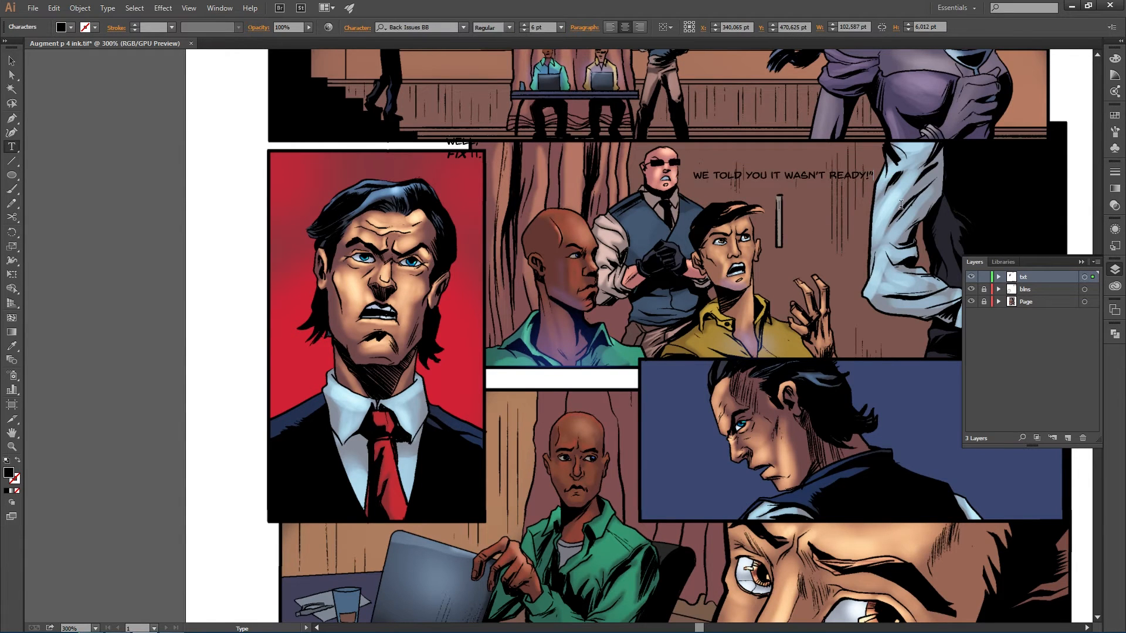
{"action": "key", "text": "BackSpace"}
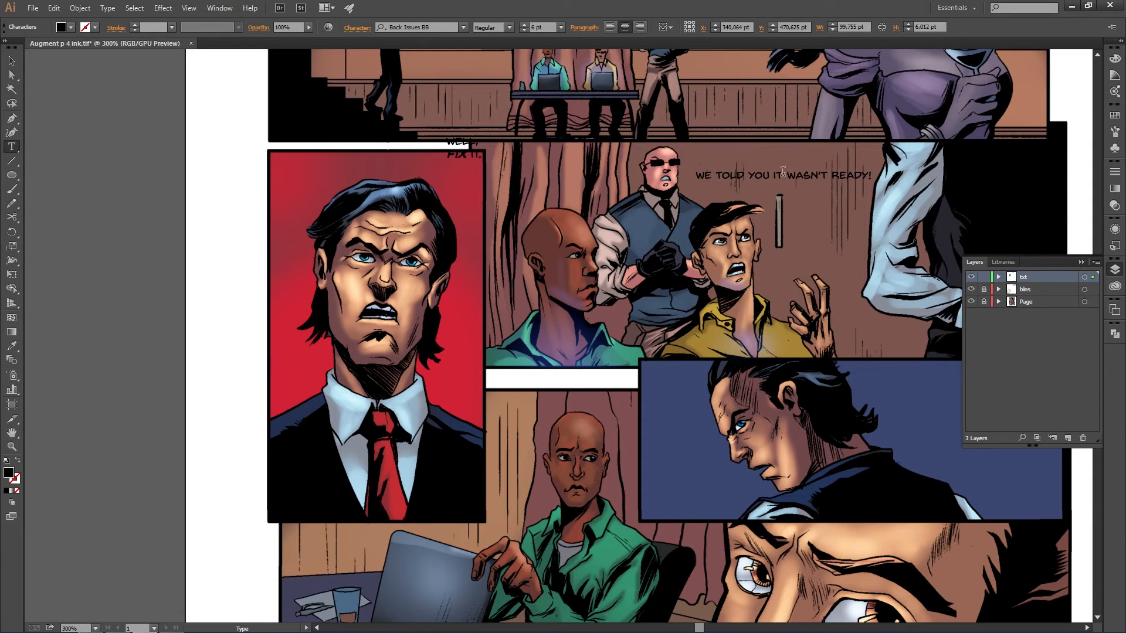
- Break the line into WE TOLD / YOU IT WASN'T / READY! and position it above Guy 2
{"action": "left_click", "coordinate": [787, 175]}
{"action": "key", "text": "Return"}
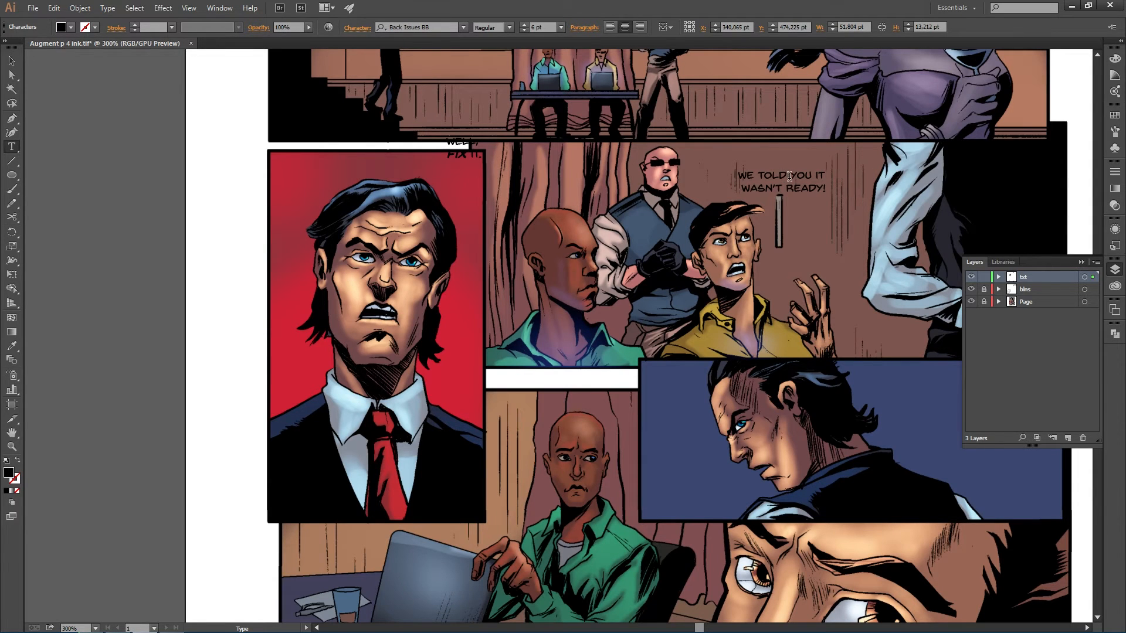
{"action": "left_click_drag", "start_coordinate": [821, 184], "coordinate": [850, 202]}
{"action": "key", "text": "t"}
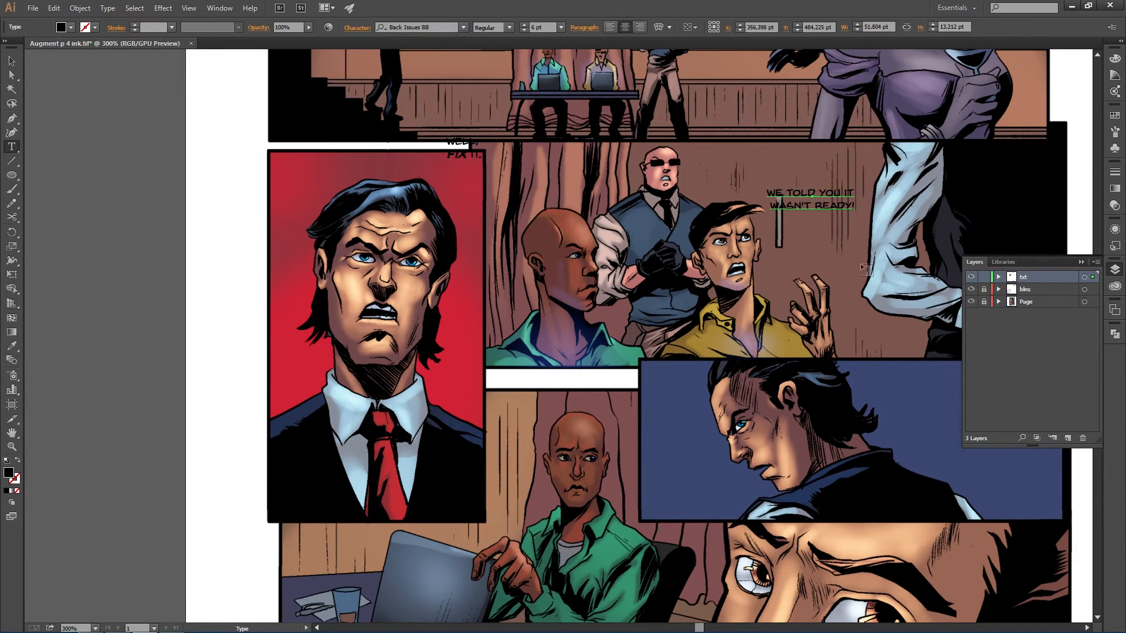
{"action": "left_click", "coordinate": [820, 194]}
{"action": "key", "text": "Return"}
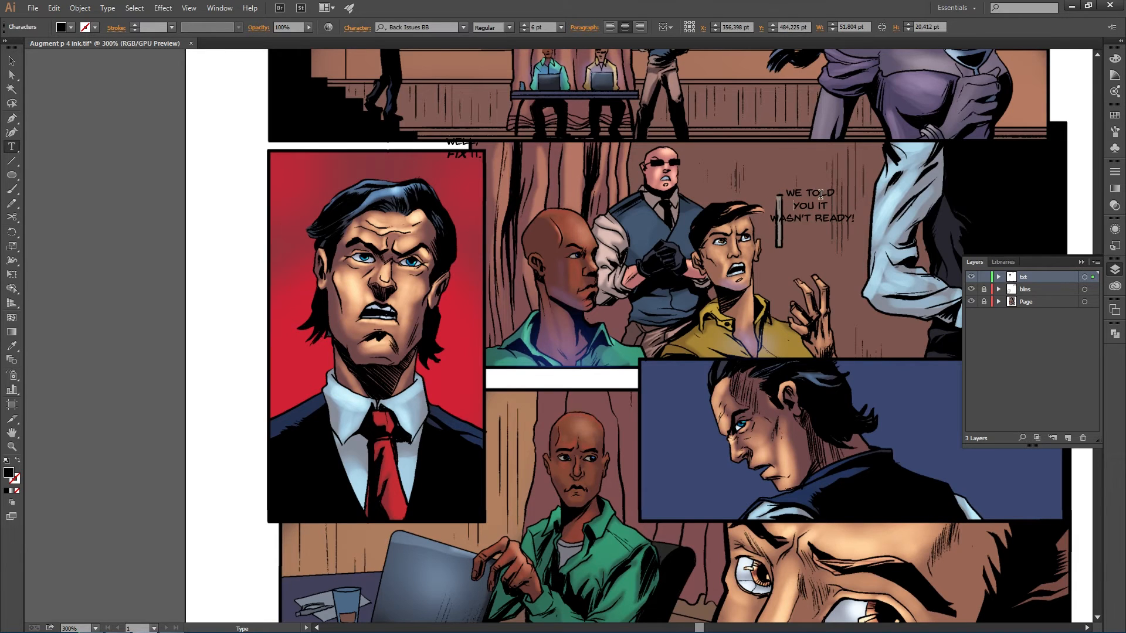
{"action": "left_click", "coordinate": [770, 219]}
{"action": "key", "text": "BackSpace"}
{"action": "left_click", "coordinate": [834, 207]}
{"action": "key", "text": "Return"}
{"action": "key", "text": "Escape"}
{"action": "left_click_drag", "start_coordinate": [827, 209], "coordinate": [824, 209]}
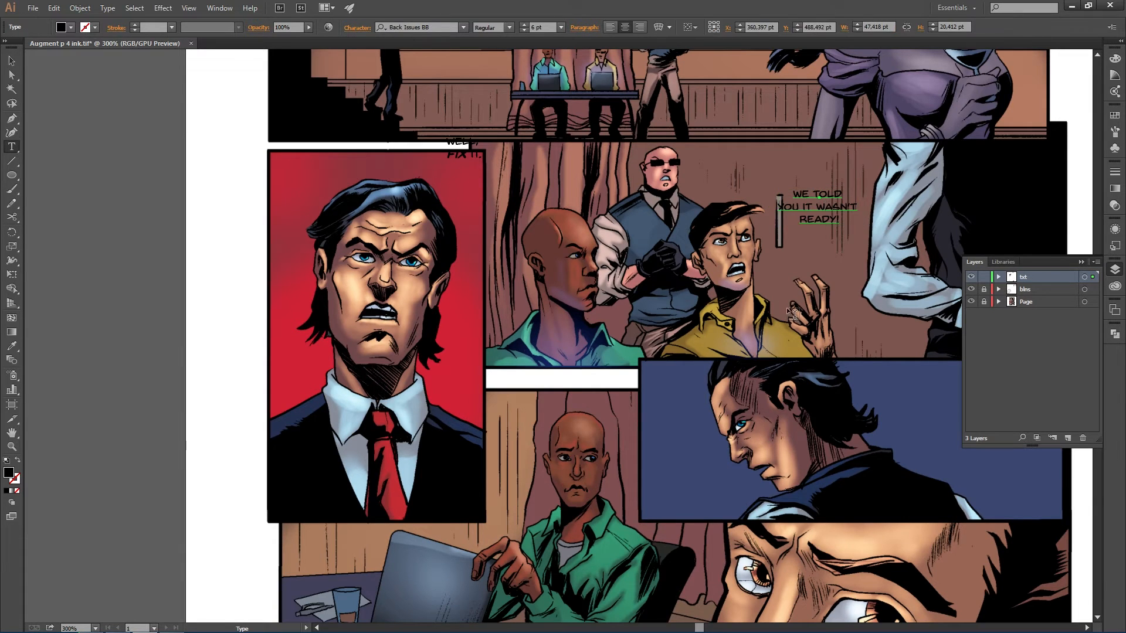
- Lock the txt layer, make blns the active layer, and switch to the Selection tool
{"action": "key", "text": "alt+Tab"}
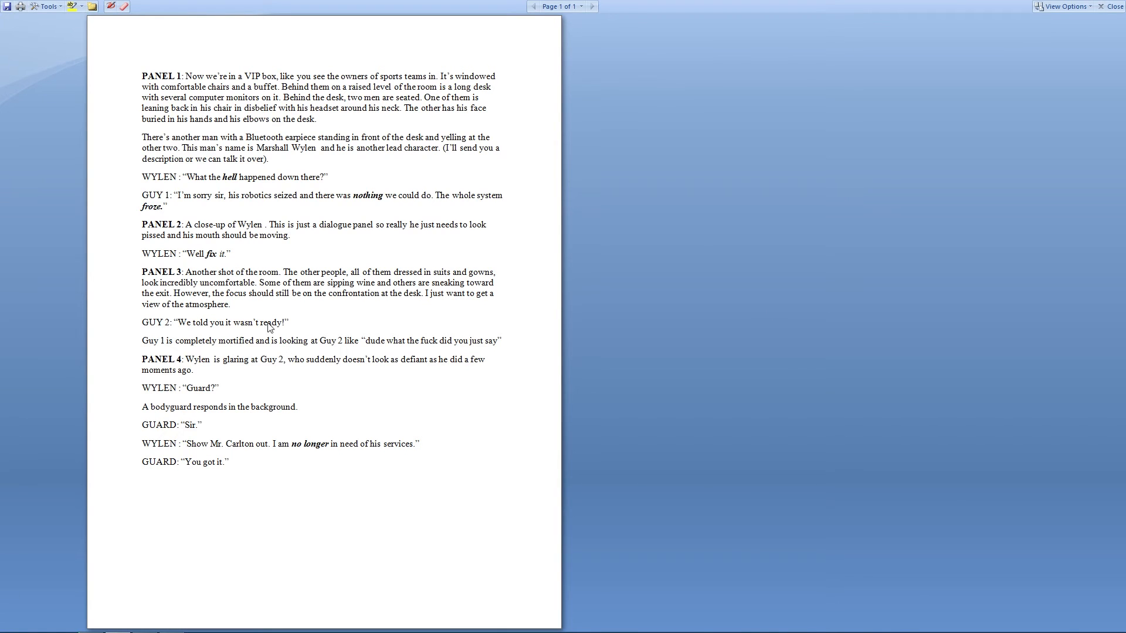
{"action": "key", "text": "alt+Tab"}
{"action": "left_click", "coordinate": [984, 277]}
{"action": "left_click", "coordinate": [1019, 289]}
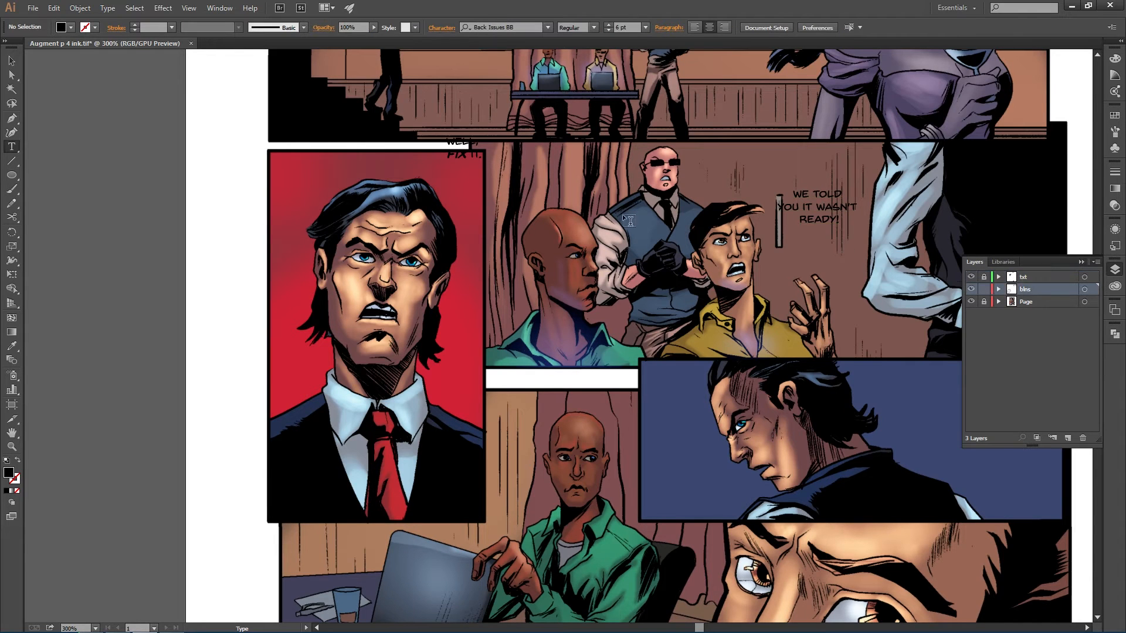
{"action": "key", "text": "v"}
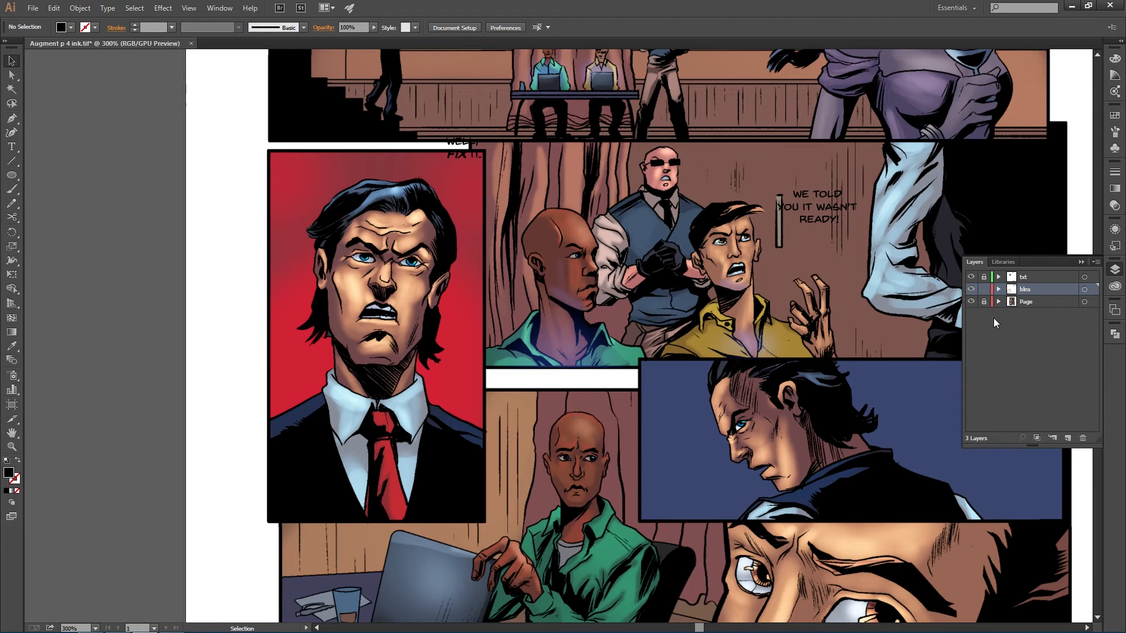
- Draw a default-coloured ellipse balloon about 32 by 21 pt behind WELL, FIX IT. and widen it slightly
{"action": "scroll", "coordinate": [784, 188], "scroll_direction": "up", "scroll_amount": 2}
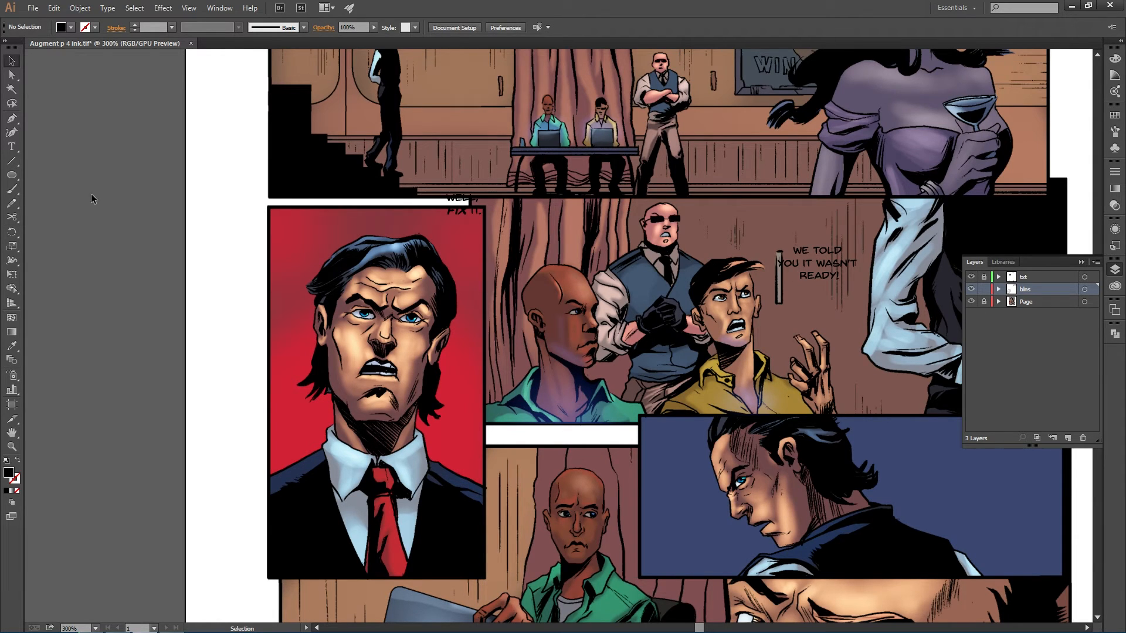
{"action": "key", "text": "l"}
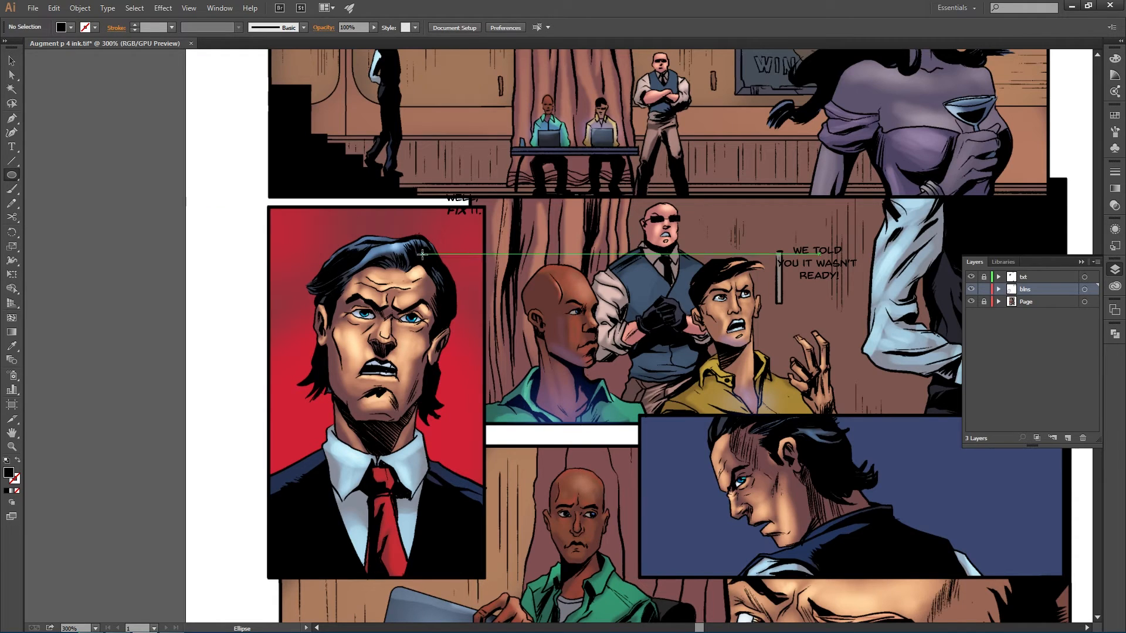
{"action": "key", "text": "d"}
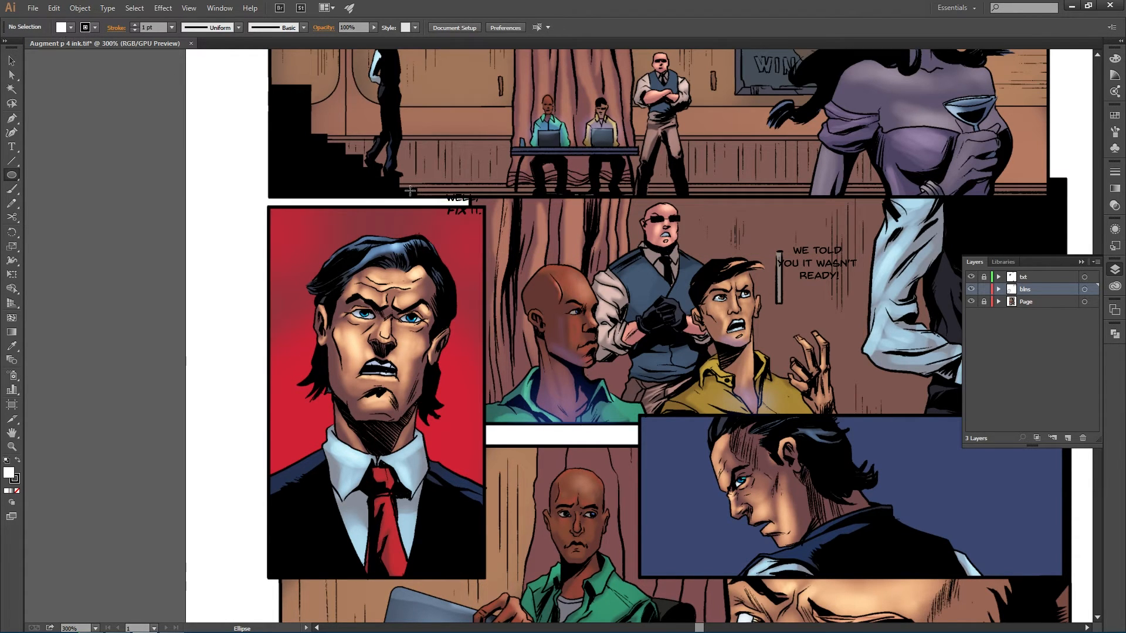
{"action": "mouse_move", "coordinate": [445, 188]}
{"action": "left_mouse_down"}
{"action": "mouse_move", "coordinate": [506, 233]}
{"action": "mouse_move", "coordinate": [486, 221]}
{"action": "mouse_move", "coordinate": [489, 186]}
{"action": "left_mouse_up"}
{"action": "key", "text": "v"}
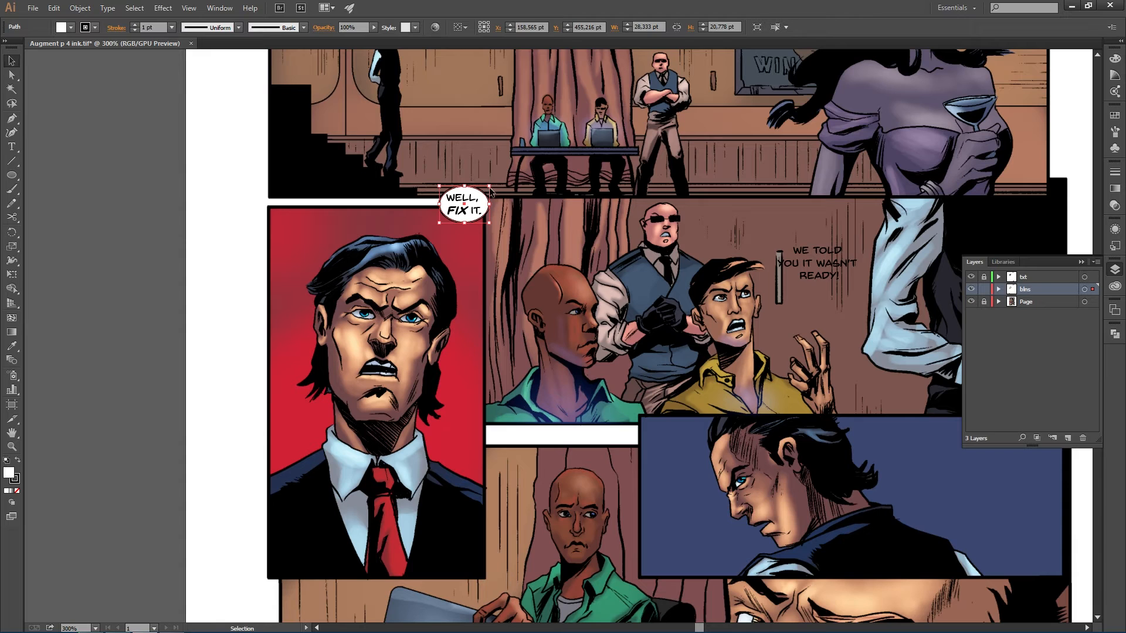
{"action": "left_click_drag", "start_coordinate": [489, 203], "coordinate": [496, 206]}
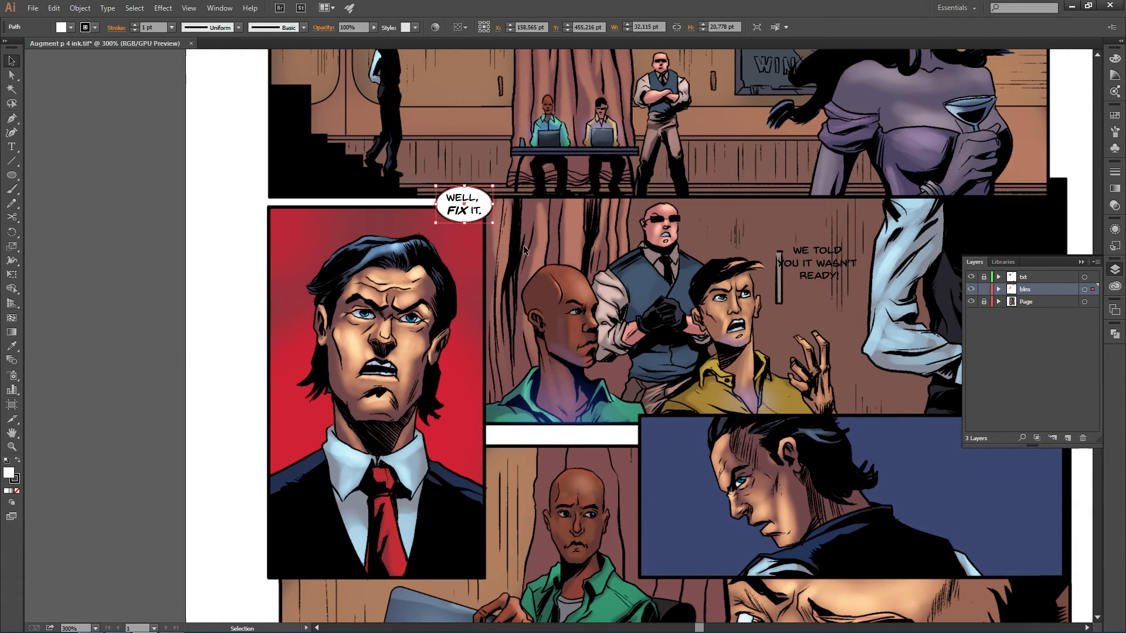
- Paste a copy of the balloon and move it onto the WE TOLD YOU IT WASN'T READY! text
{"action": "left_click", "coordinate": [516, 249]}
{"action": "left_click", "coordinate": [477, 219], "text": "ctrl"}
{"action": "key", "text": "ctrl+v"}
{"action": "left_click_drag", "start_coordinate": [570, 340], "coordinate": [849, 285]}
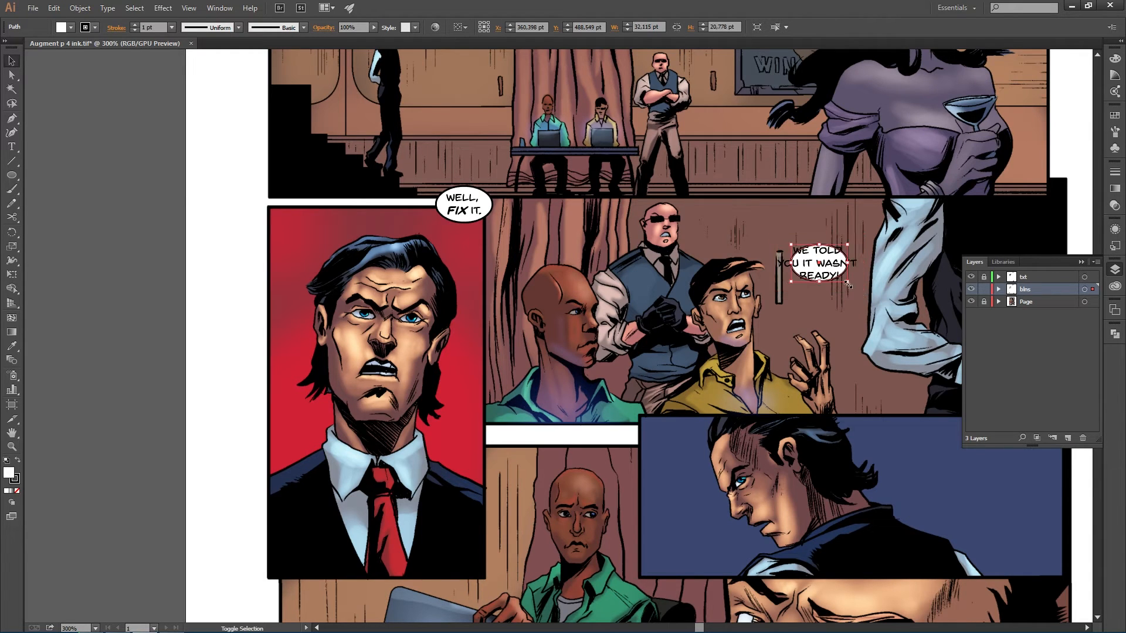
- Resize the copied balloon to about 53 by 30 pt so it encloses the WE TOLD YOU IT WASN'T READY! text
{"action": "left_click_drag", "start_coordinate": [847, 282], "coordinate": [874, 297]}
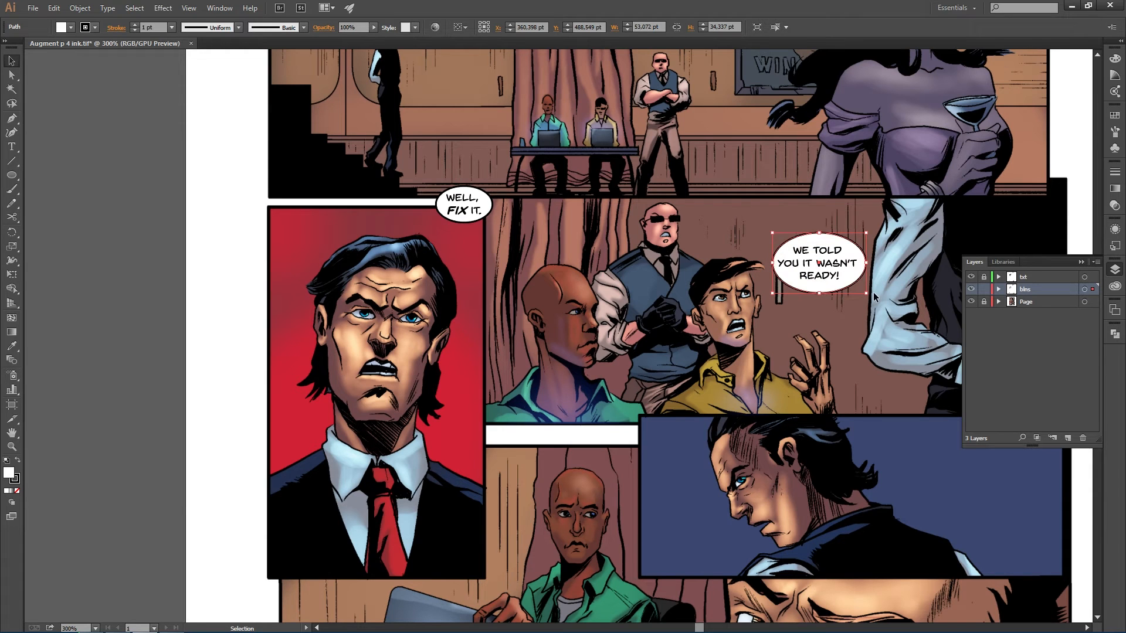
{"action": "left_click_drag", "start_coordinate": [819, 234], "coordinate": [821, 236]}
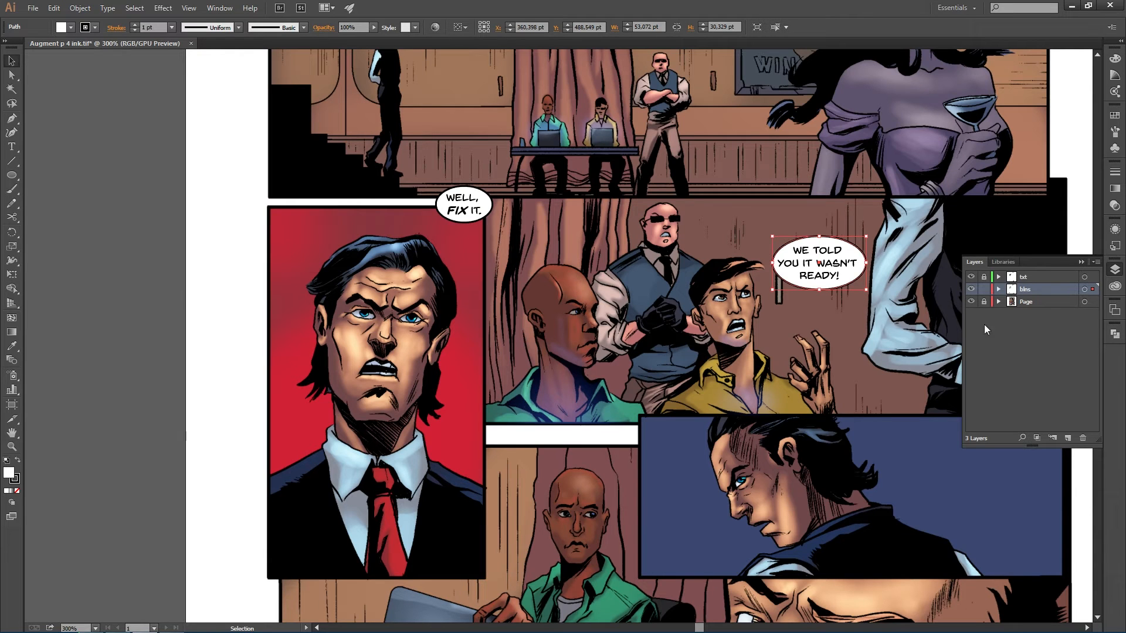
- Lock the blns layer, then unlock the txt layer and make it the active layer
{"action": "left_click", "coordinate": [983, 289]}
{"action": "left_click", "coordinate": [984, 277]}
{"action": "left_click", "coordinate": [1025, 278]}
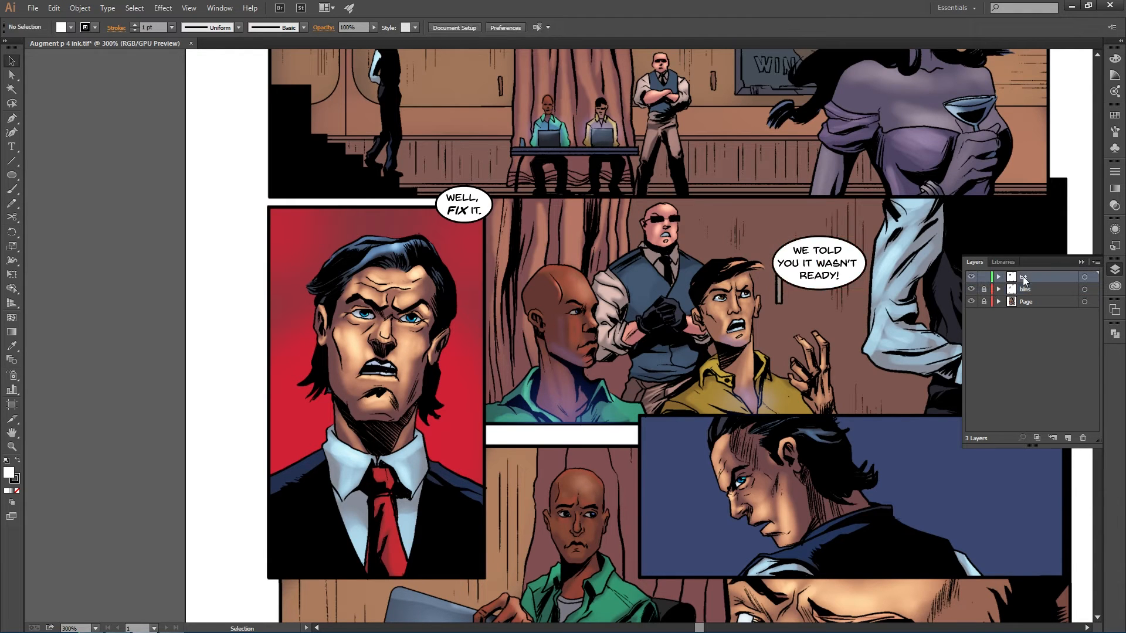
{"action": "left_click_drag", "start_coordinate": [824, 266], "coordinate": [829, 266]}
{"action": "left_click", "coordinate": [798, 320]}
- Select the WE TOLD YOU IT WASN'T READY! balloon together with its text and move them slightly upward
{"action": "scroll", "coordinate": [797, 320], "scroll_direction": "down", "scroll_amount": 1}
{"action": "scroll", "coordinate": [797, 319], "scroll_direction": "down", "scroll_amount": 1}
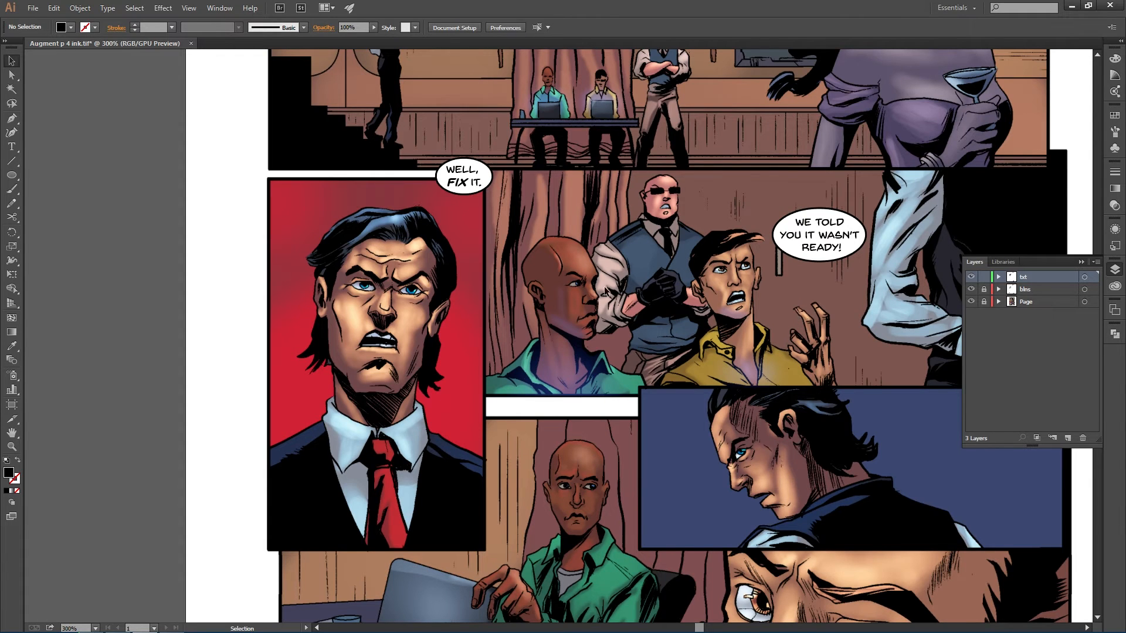
{"action": "scroll", "coordinate": [521, 219], "scroll_direction": "up", "scroll_amount": 3}
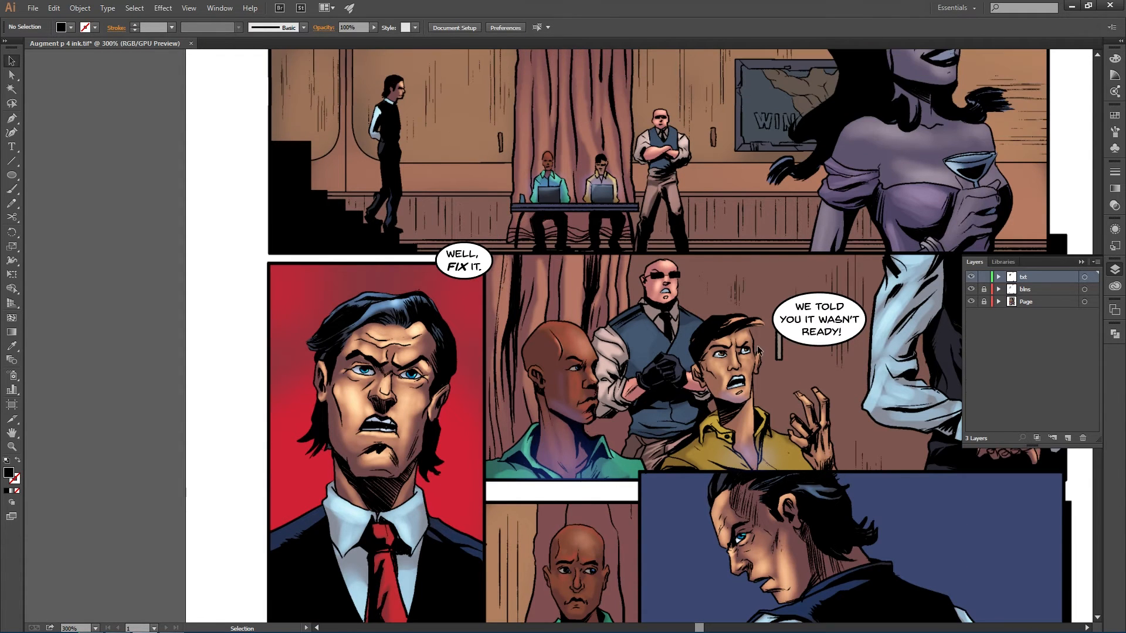
{"action": "scroll", "coordinate": [761, 296], "scroll_direction": "down", "scroll_amount": 3}
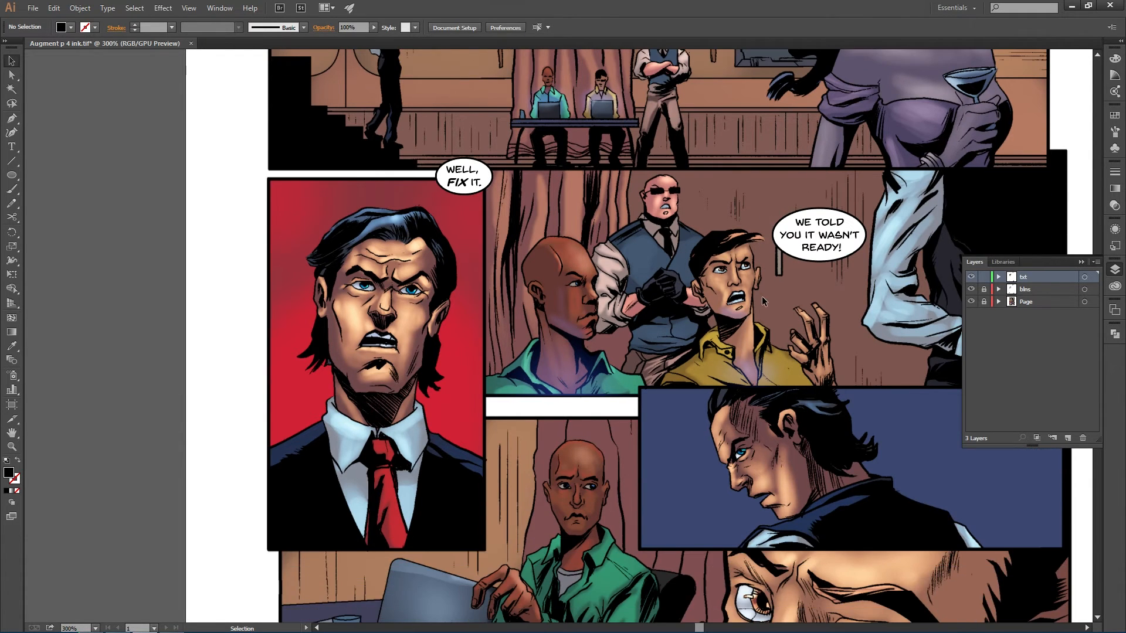
{"action": "left_click", "coordinate": [1113, 271]}
{"action": "scroll", "coordinate": [642, 260], "scroll_direction": "down", "scroll_amount": 3}
{"action": "scroll", "coordinate": [643, 260], "scroll_direction": "up", "scroll_amount": 4}
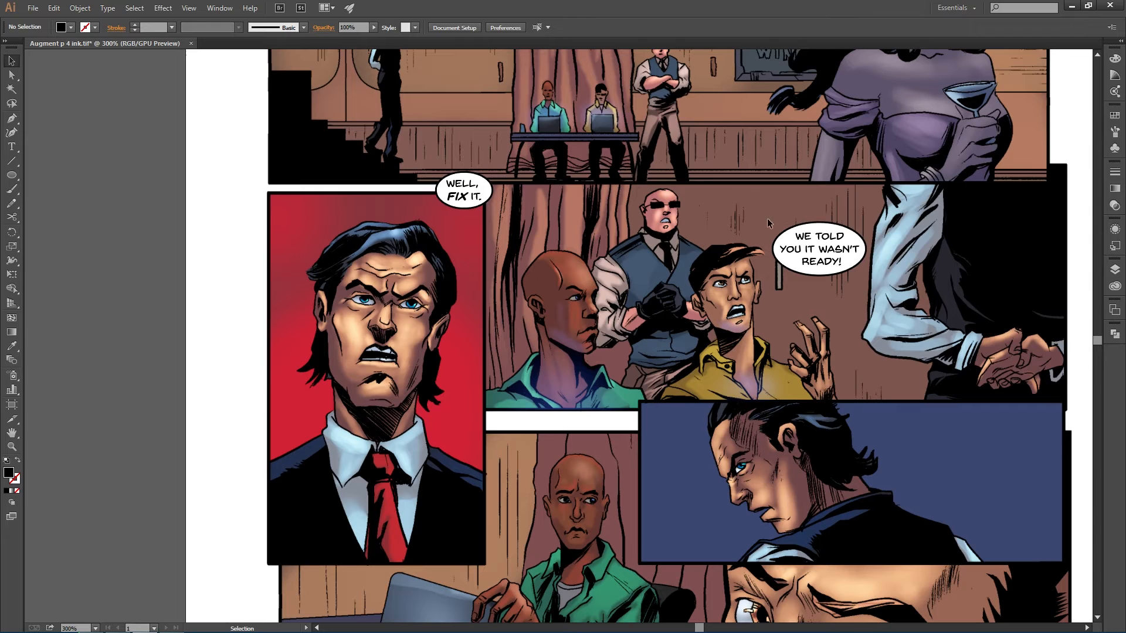
{"action": "left_click", "coordinate": [1114, 270]}
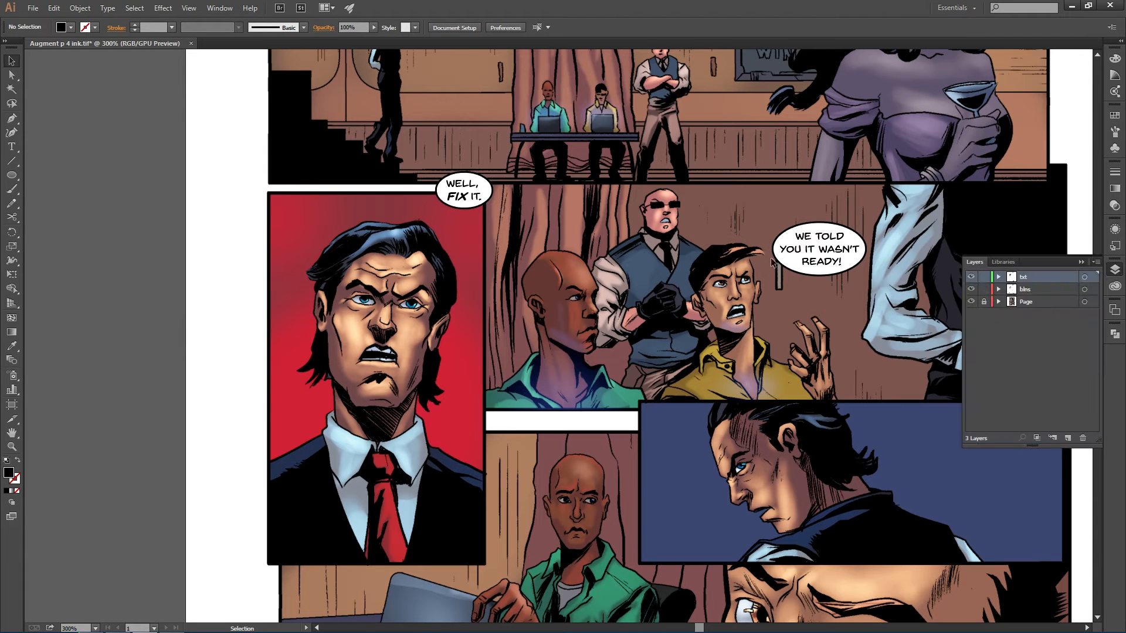
{"action": "left_click_drag", "start_coordinate": [427, 171], "coordinate": [452, 191]}
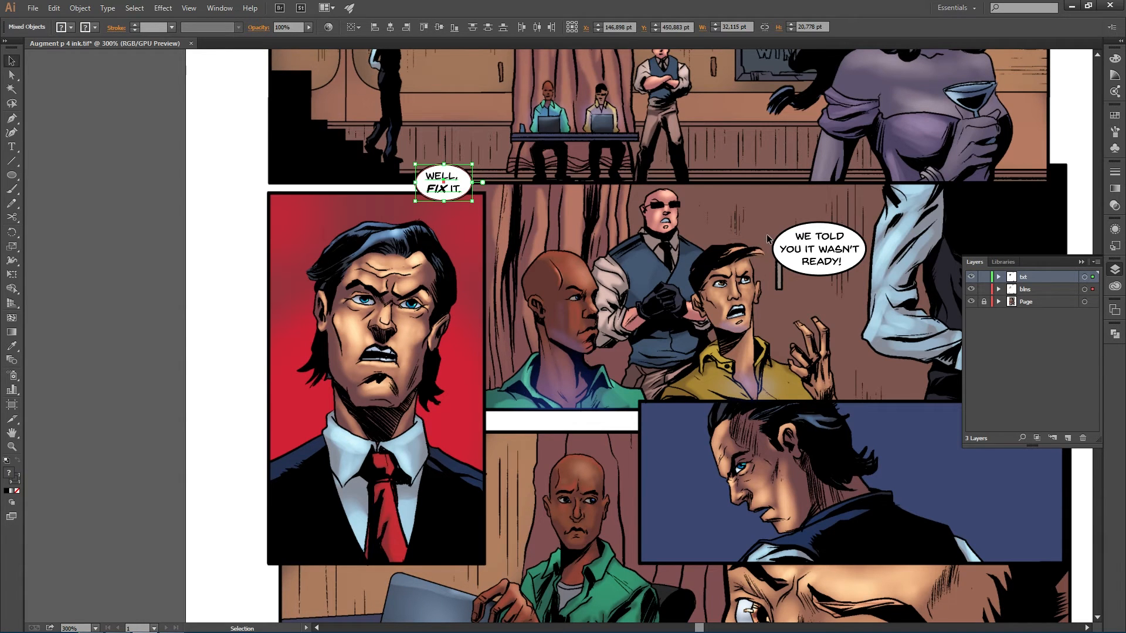
{"action": "left_click", "coordinate": [825, 261]}
{"action": "left_click_drag", "start_coordinate": [830, 256], "coordinate": [824, 247]}
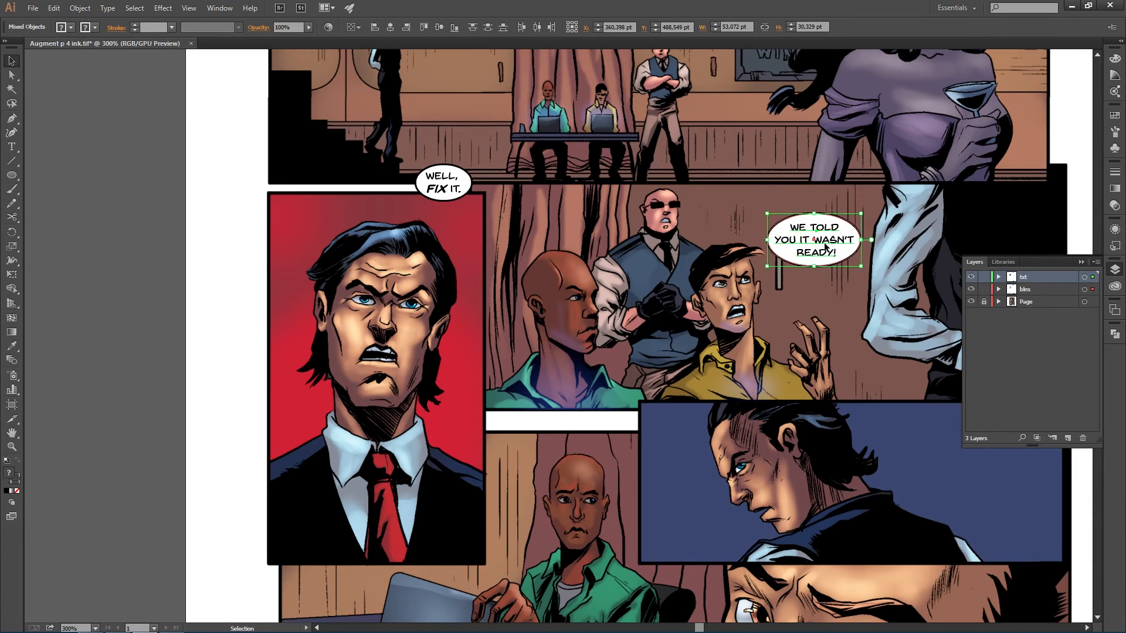
{"action": "left_click", "coordinate": [840, 313]}
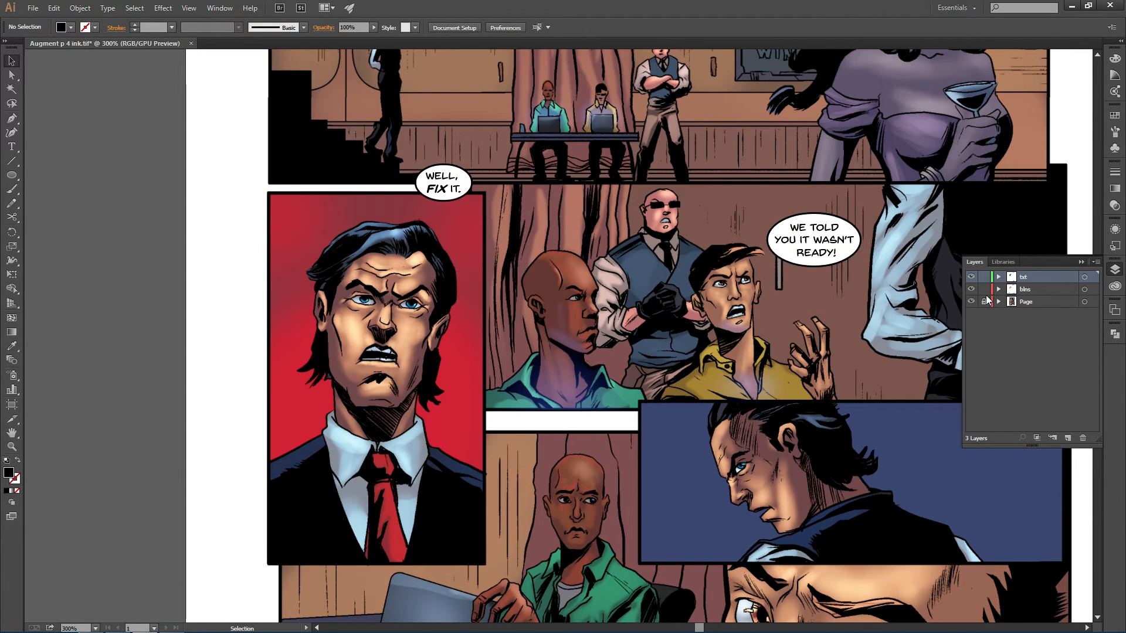
- Lock the txt layer, activate blns, and draw a default-coloured Pen tail from the WE TOLD balloon toward Guy 2
{"action": "left_click", "coordinate": [983, 277]}
{"action": "left_click", "coordinate": [1020, 289]}
{"action": "key", "text": "p"}
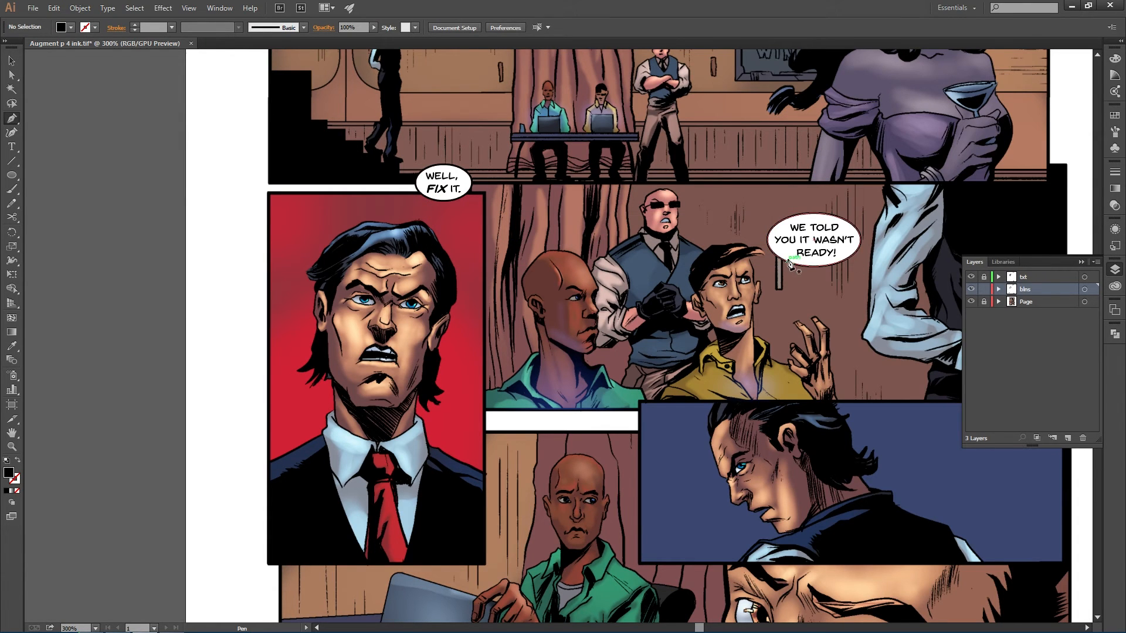
{"action": "left_click", "coordinate": [788, 257]}
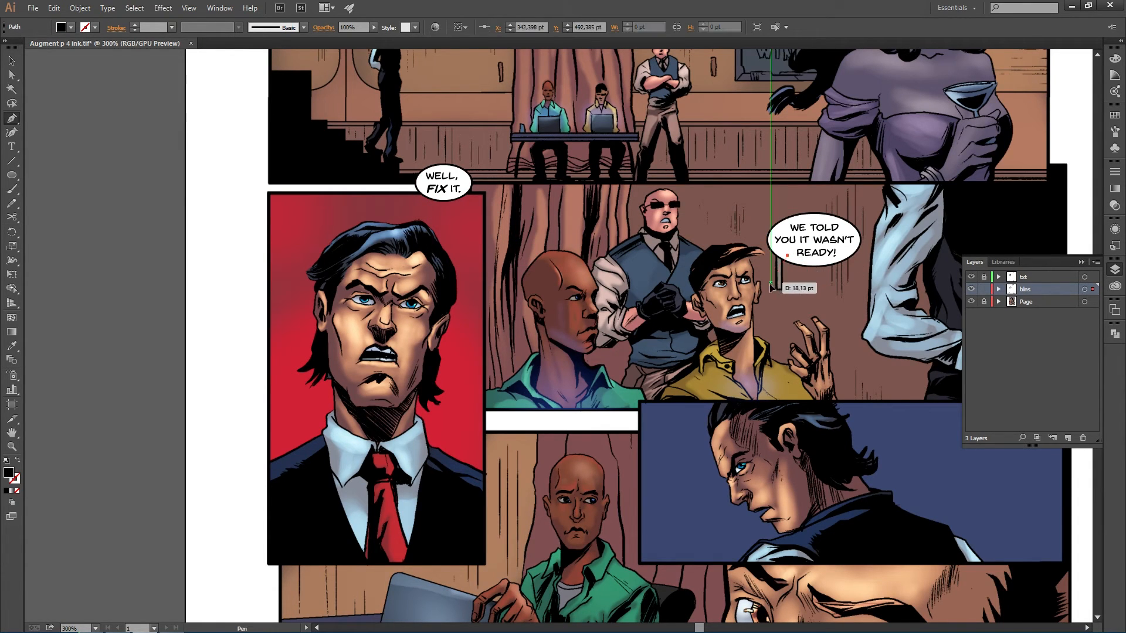
{"action": "left_click_drag", "start_coordinate": [770, 283], "coordinate": [798, 273]}
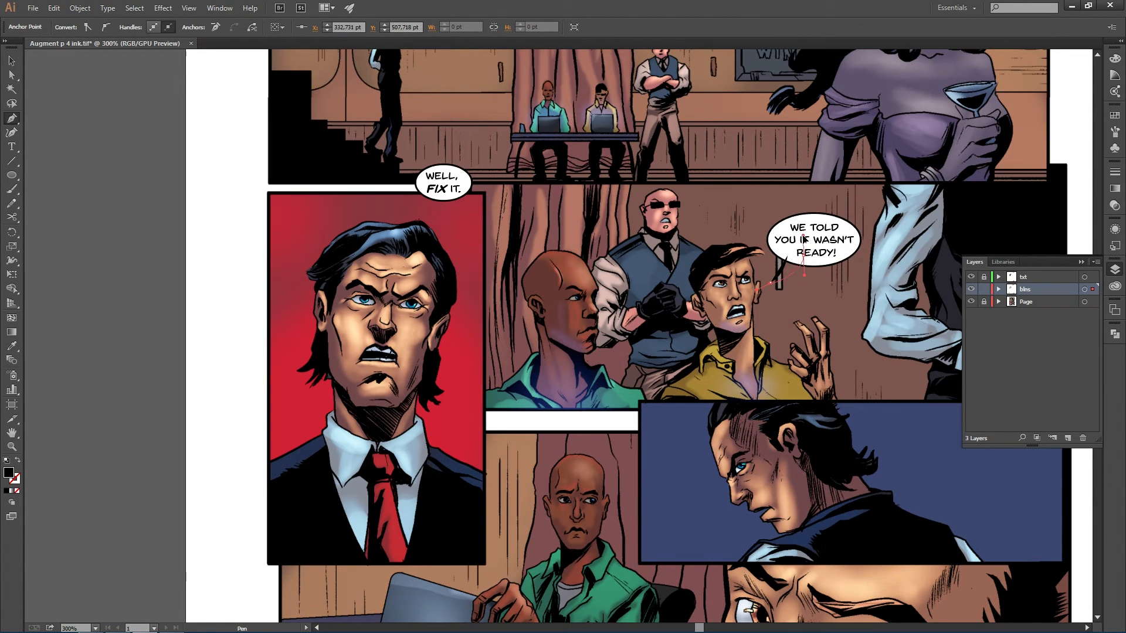
{"action": "mouse_move", "coordinate": [803, 256]}
{"action": "left_mouse_down"}
{"action": "mouse_move", "coordinate": [791, 241]}
{"action": "mouse_move", "coordinate": [804, 244]}
{"action": "left_mouse_up"}
{"action": "key", "text": "d"}
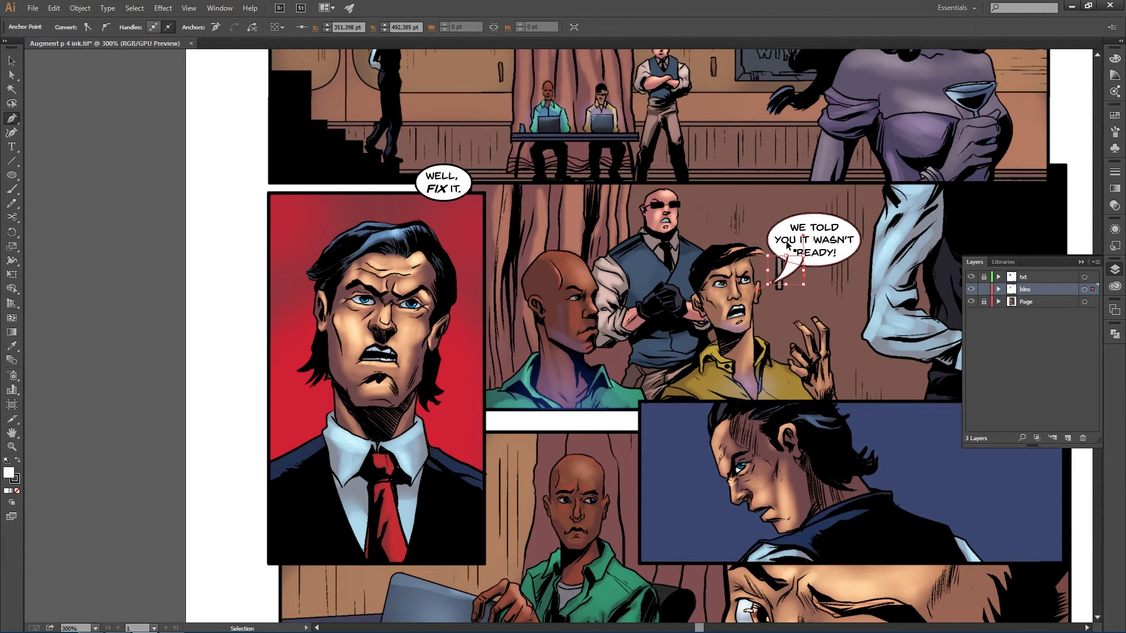
{"action": "left_click", "coordinate": [807, 266], "text": "ctrl"}
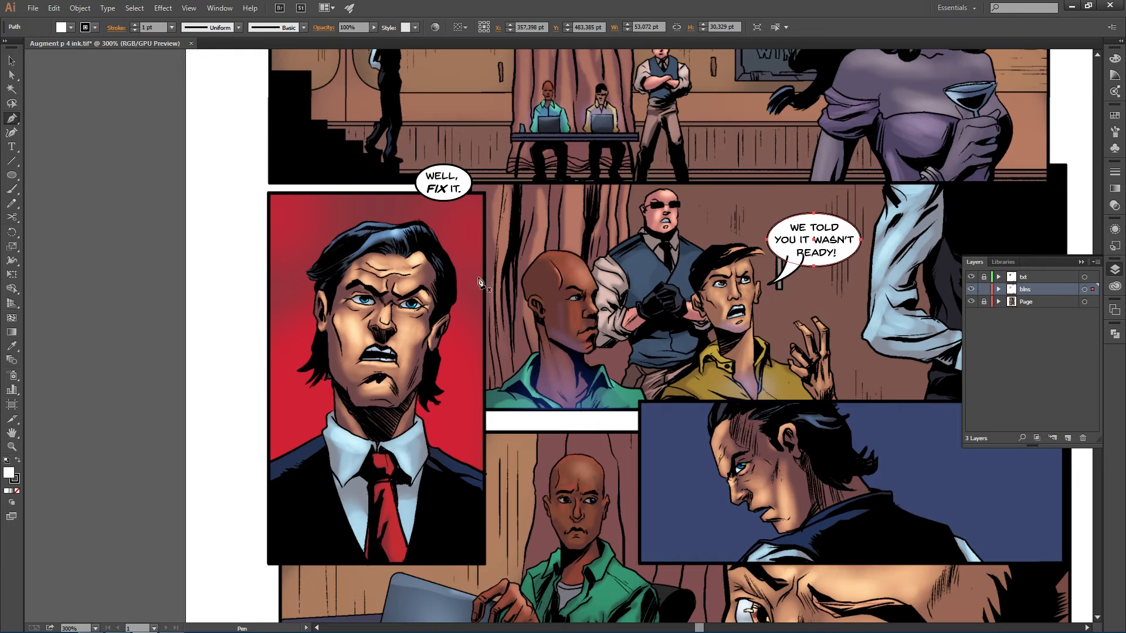
- Select the tail and the WE TOLD balloon and unite them with Pathfinder
{"action": "key", "text": "v"}
{"action": "left_click", "coordinate": [790, 271]}
{"action": "left_click", "coordinate": [825, 252], "text": "shift"}
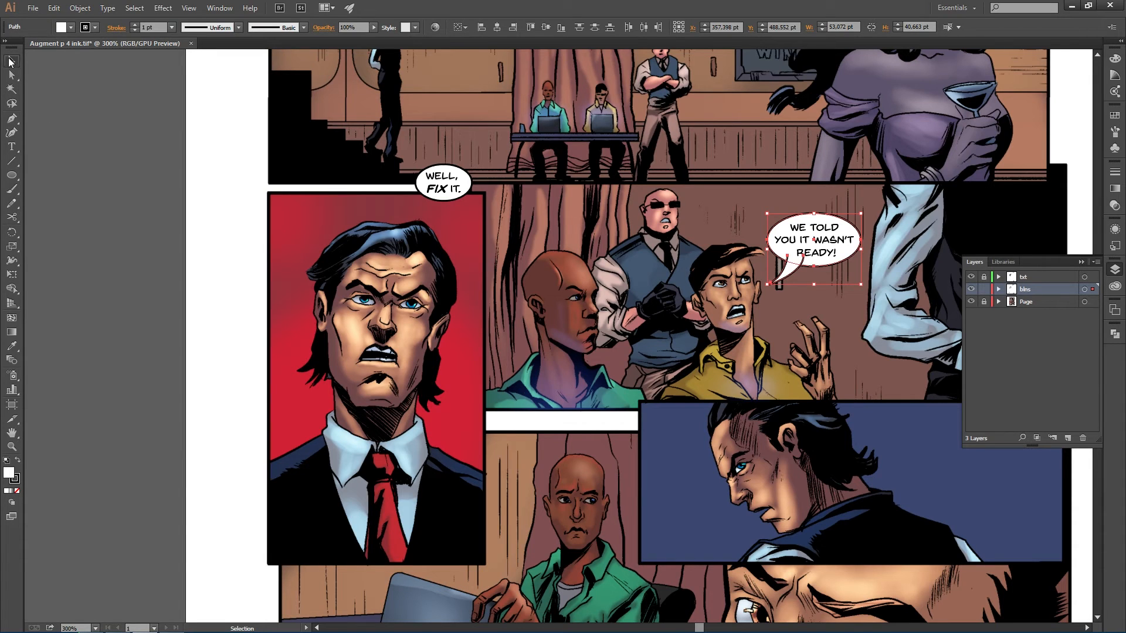
{"action": "left_click", "coordinate": [1114, 332]}
{"action": "left_click", "coordinate": [978, 352]}
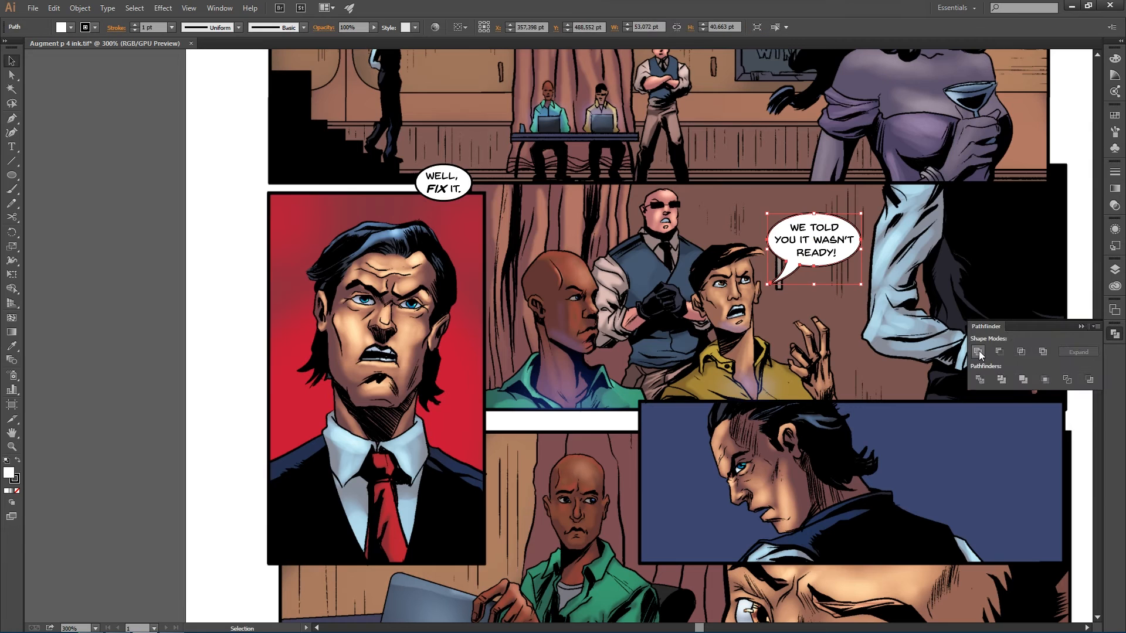
{"action": "left_click", "coordinate": [1113, 336]}
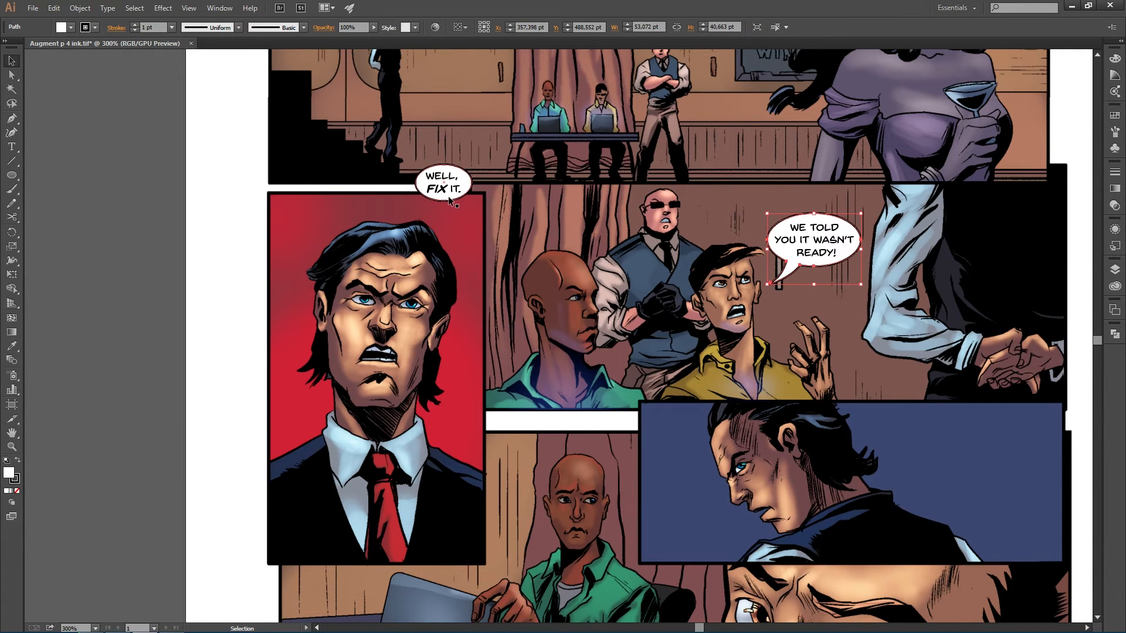
- Draw a Pen tail under the WELL, FIX IT. balloon pointing toward the man and unite it with the balloon
{"action": "key", "text": "p"}
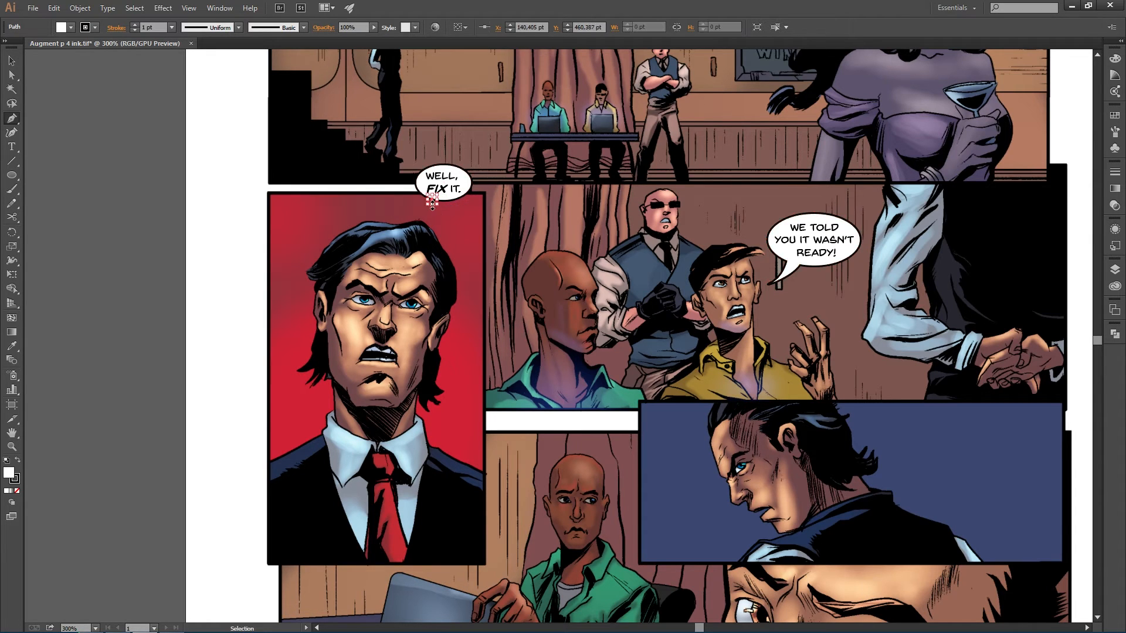
{"action": "left_click", "coordinate": [433, 192]}
{"action": "left_click_drag", "start_coordinate": [420, 210], "coordinate": [462, 175]}
{"action": "key", "text": "v"}
{"action": "left_click", "coordinate": [433, 208], "text": "shift"}
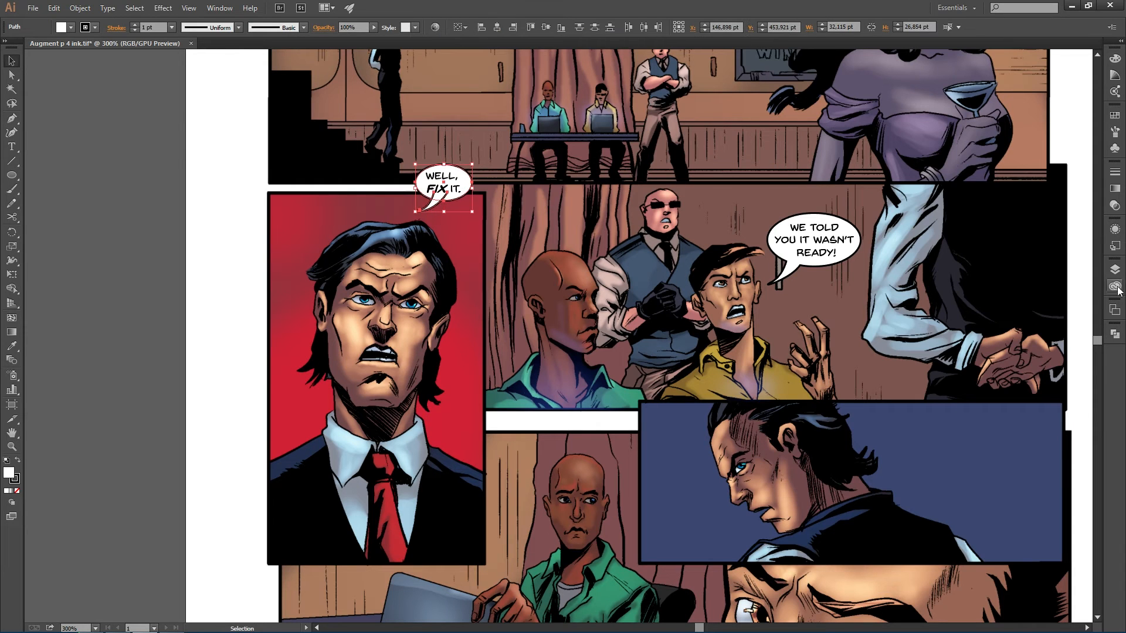
{"action": "left_click", "coordinate": [1115, 333]}
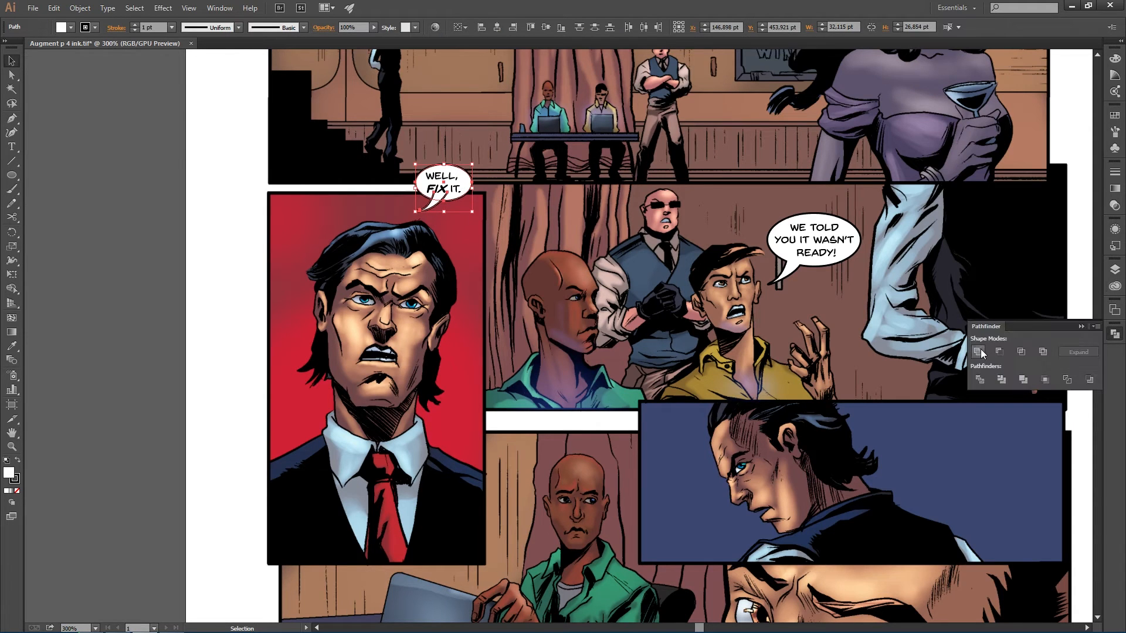
{"action": "left_click", "coordinate": [1114, 271]}
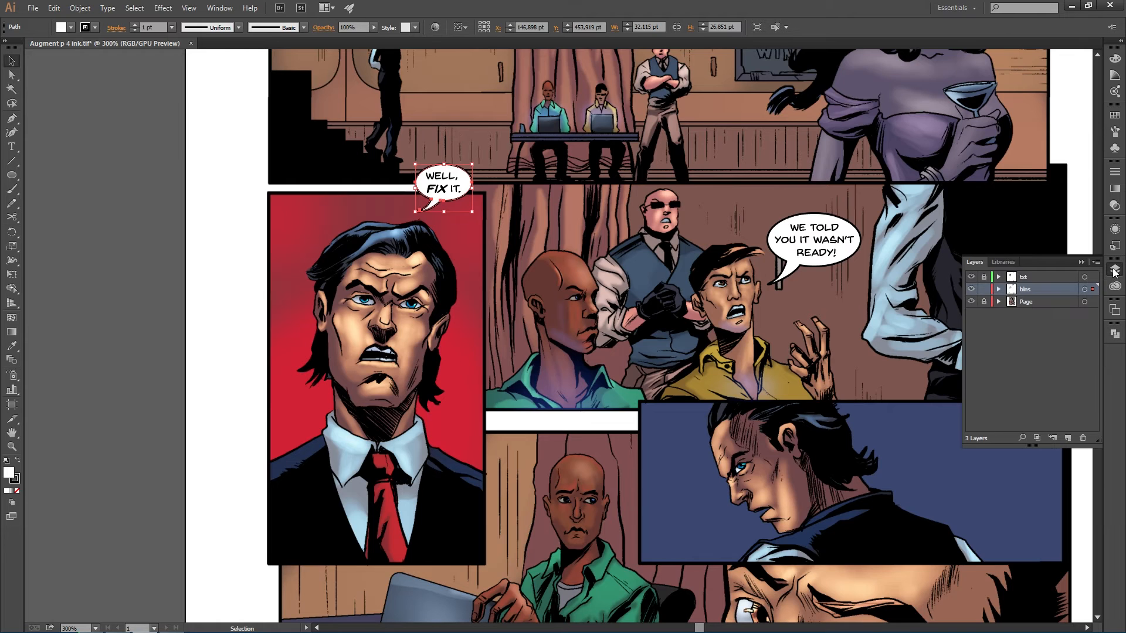
- Unlock the txt layer and zoom out to review the whole lettered page
{"action": "left_click", "coordinate": [1011, 235]}
{"action": "scroll", "coordinate": [771, 268], "scroll_direction": "down", "scroll_amount": 1}
{"action": "key", "text": "alt"}
{"action": "left_click", "coordinate": [983, 277]}
{"action": "left_click_drag", "start_coordinate": [388, 143], "coordinate": [463, 176]}
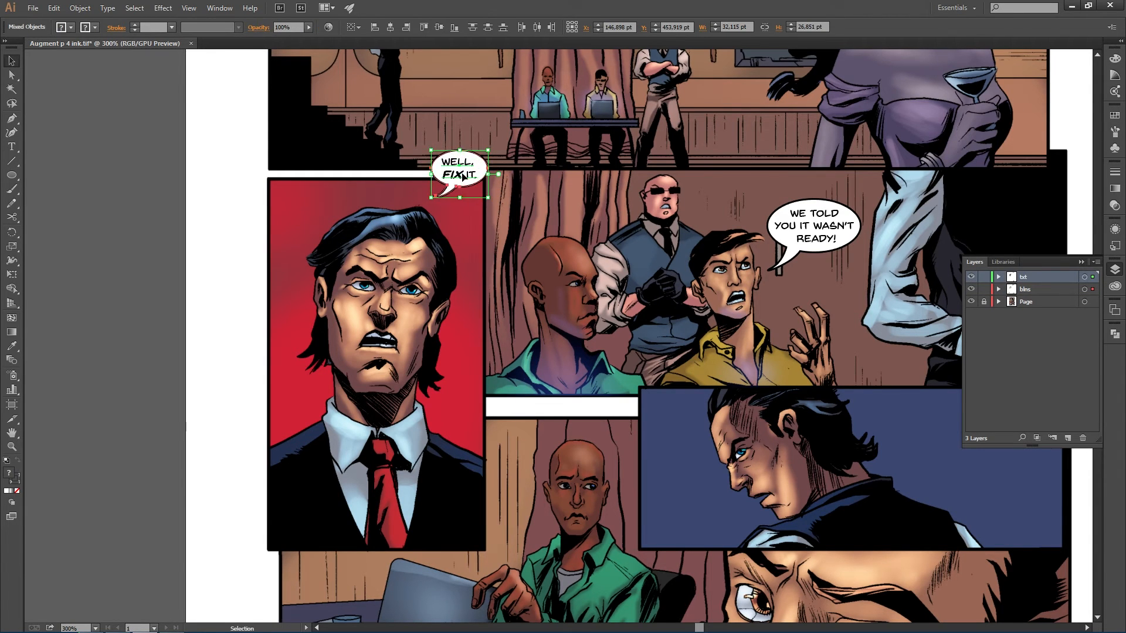
{"action": "left_click", "coordinate": [481, 252]}
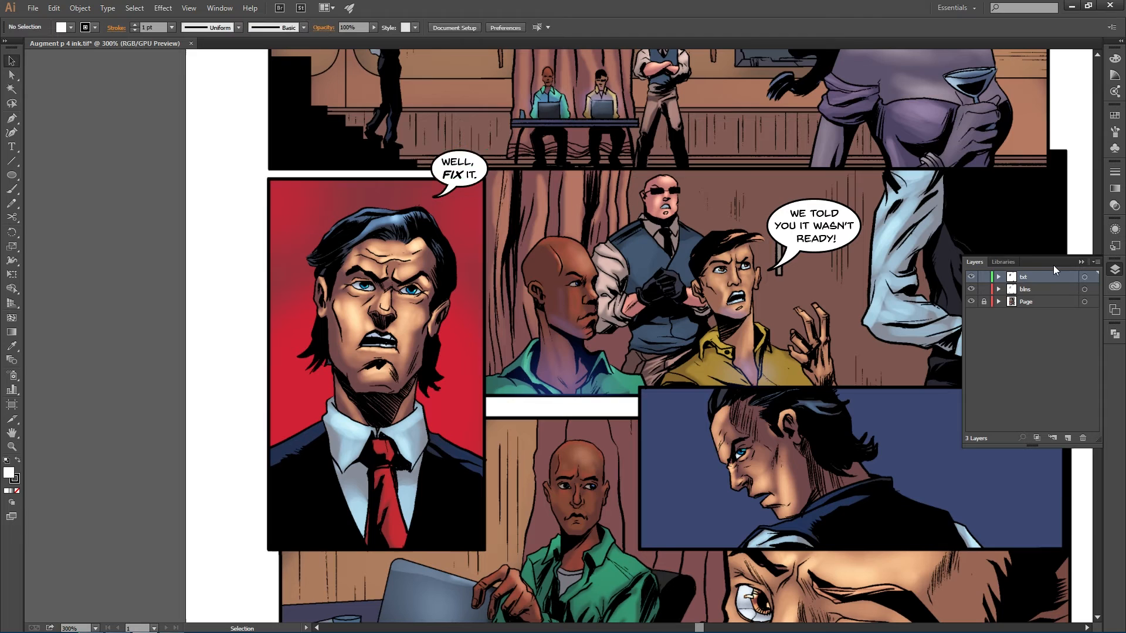
{"action": "left_click", "coordinate": [1109, 270]}
{"action": "scroll", "coordinate": [759, 250], "scroll_direction": "down", "scroll_amount": 3}
{"action": "scroll", "coordinate": [759, 250], "scroll_direction": "up", "scroll_amount": 2}
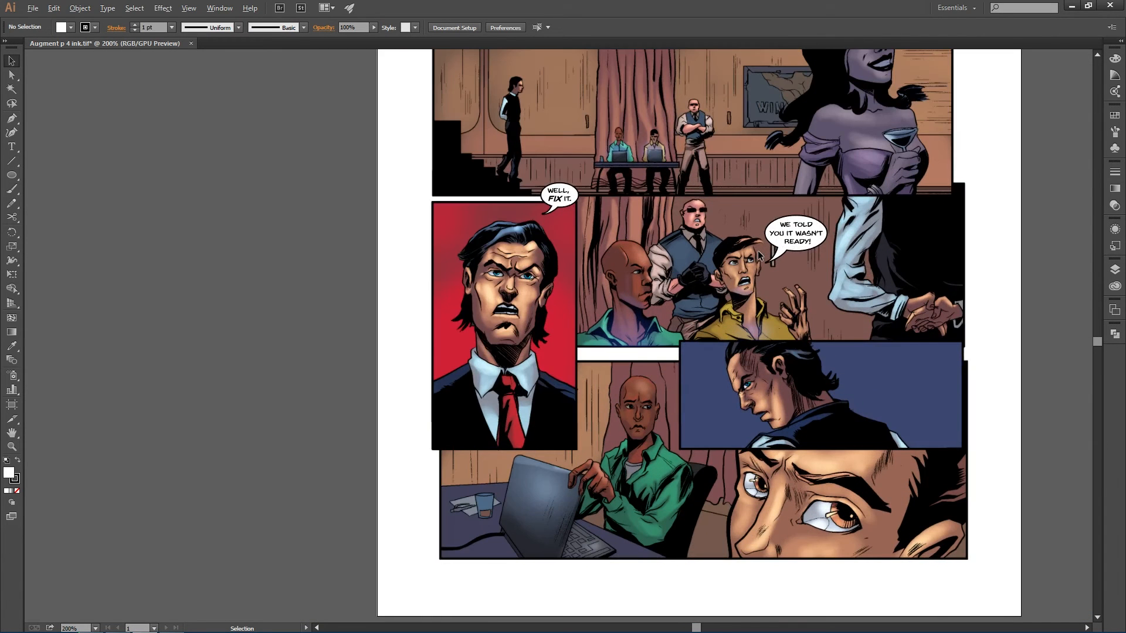
{"action": "scroll", "coordinate": [797, 193], "scroll_direction": "down", "scroll_amount": 3}
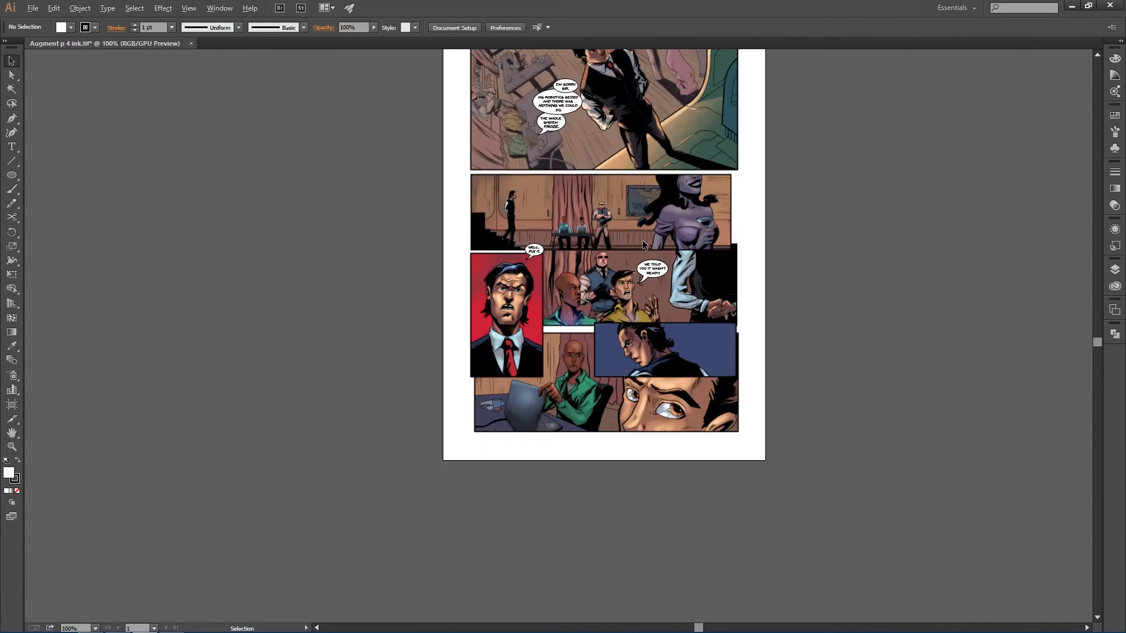
{"action": "scroll", "coordinate": [643, 245], "scroll_direction": "up", "scroll_amount": 1}
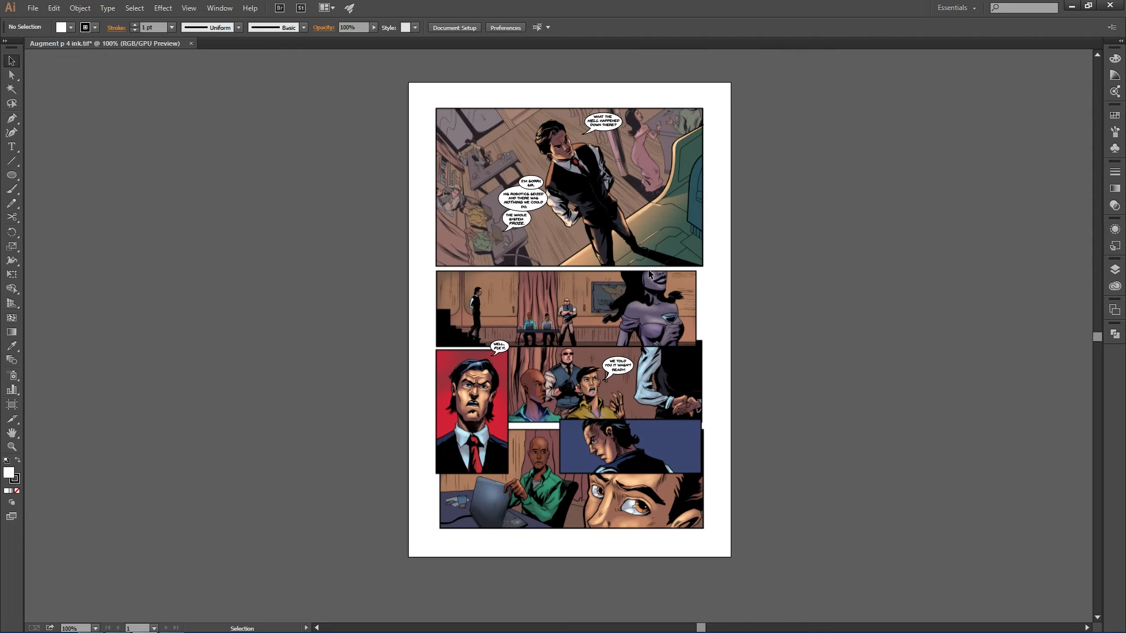
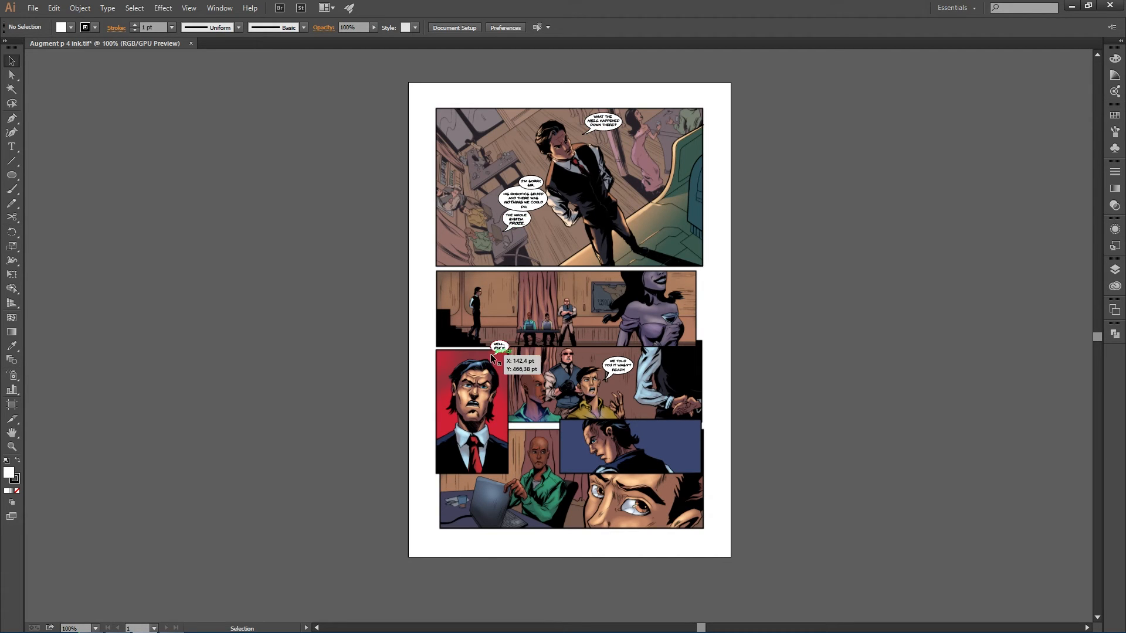
- Zoom in on the lower half of the page to examine the still-unlettered panels
{"action": "scroll", "coordinate": [648, 291], "scroll_direction": "up", "scroll_amount": 1}
{"action": "scroll", "coordinate": [645, 287], "scroll_direction": "down", "scroll_amount": 1}
{"action": "scroll", "coordinate": [646, 292], "scroll_direction": "up", "scroll_amount": 1}
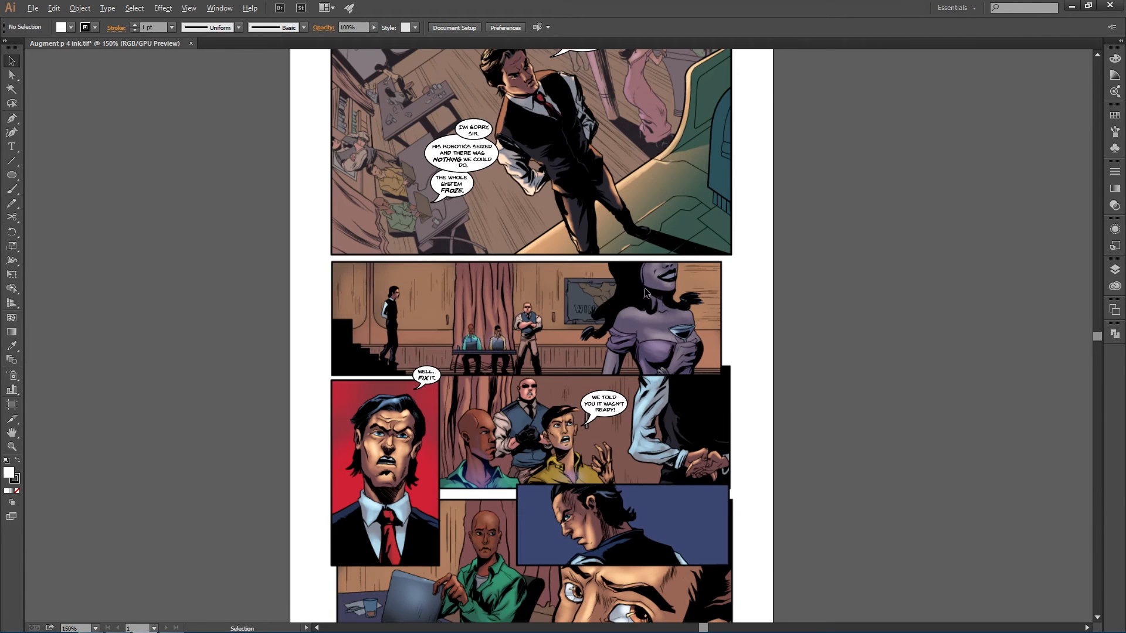
{"action": "scroll", "coordinate": [646, 292], "scroll_direction": "down", "scroll_amount": 1}
{"action": "left_click_drag", "start_coordinate": [615, 165], "coordinate": [626, 188]}
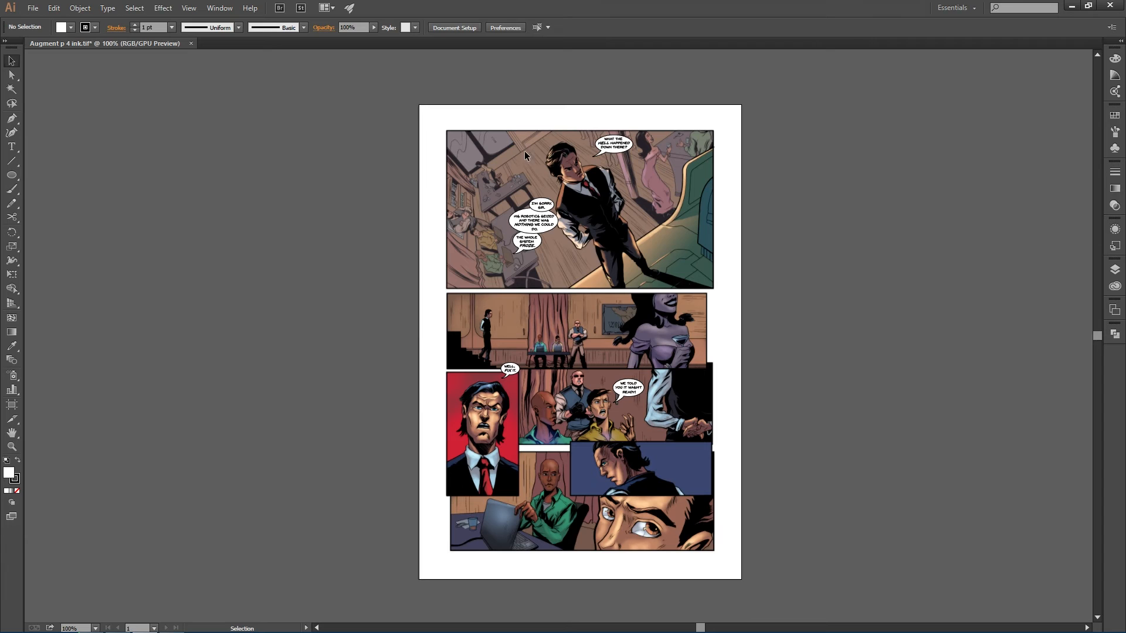
{"action": "scroll", "coordinate": [611, 270], "scroll_direction": "down", "scroll_amount": 4}
{"action": "scroll", "coordinate": [611, 271], "scroll_direction": "up", "scroll_amount": 5}
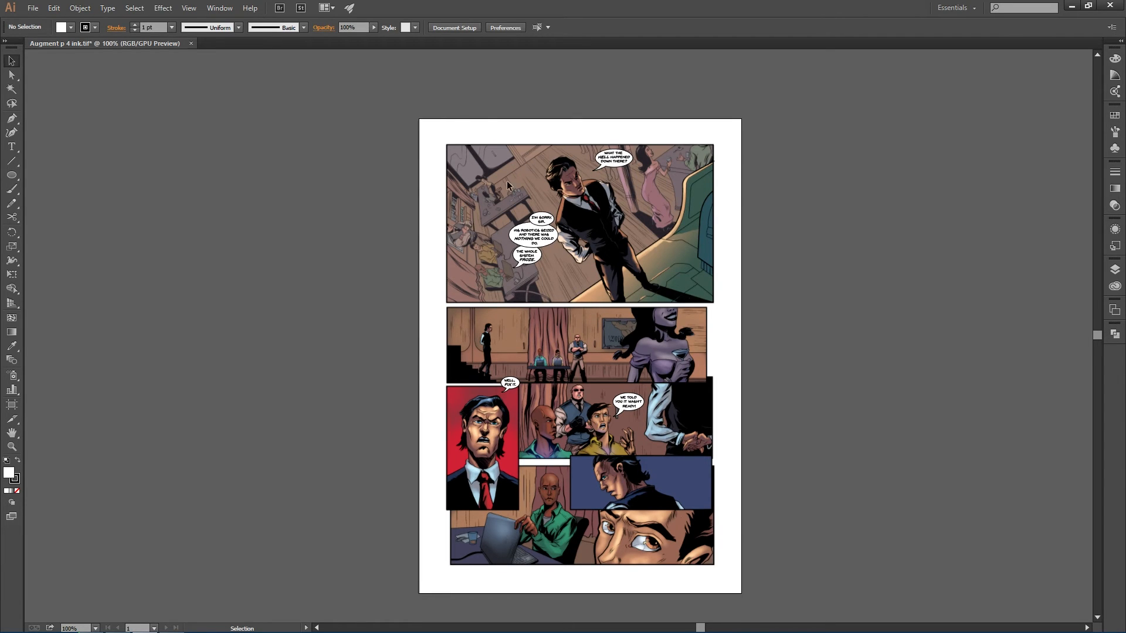
{"action": "scroll", "coordinate": [506, 181], "scroll_direction": "down", "scroll_amount": 1}
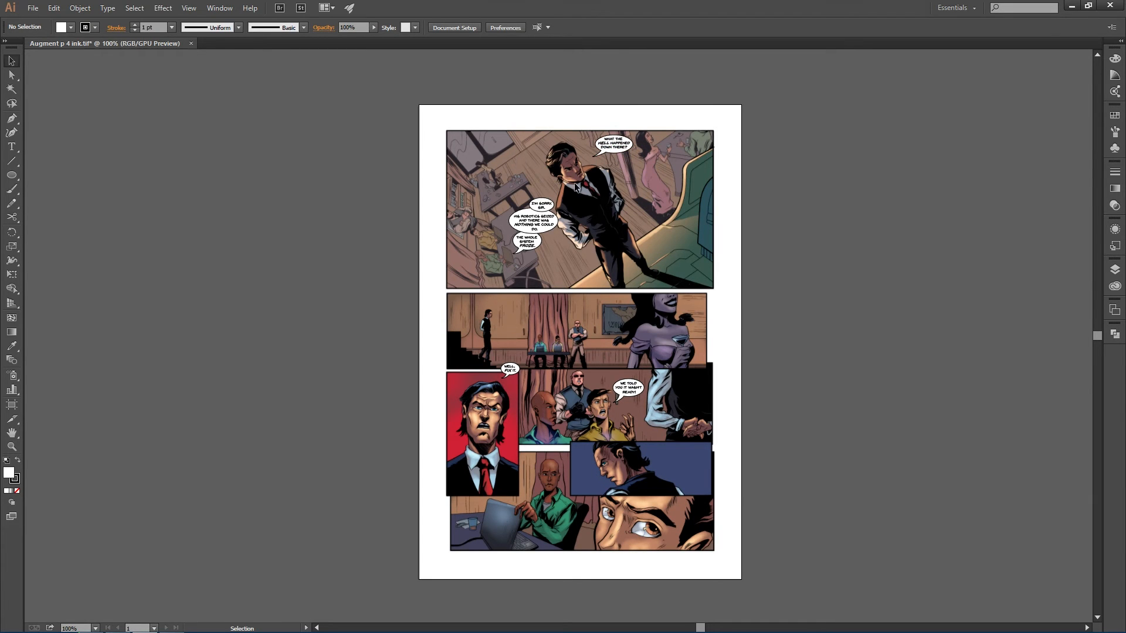
{"action": "scroll", "coordinate": [578, 190], "scroll_direction": "down", "scroll_amount": 5}
{"action": "scroll", "coordinate": [590, 340], "scroll_direction": "up", "scroll_amount": 2, "text": "alt"}
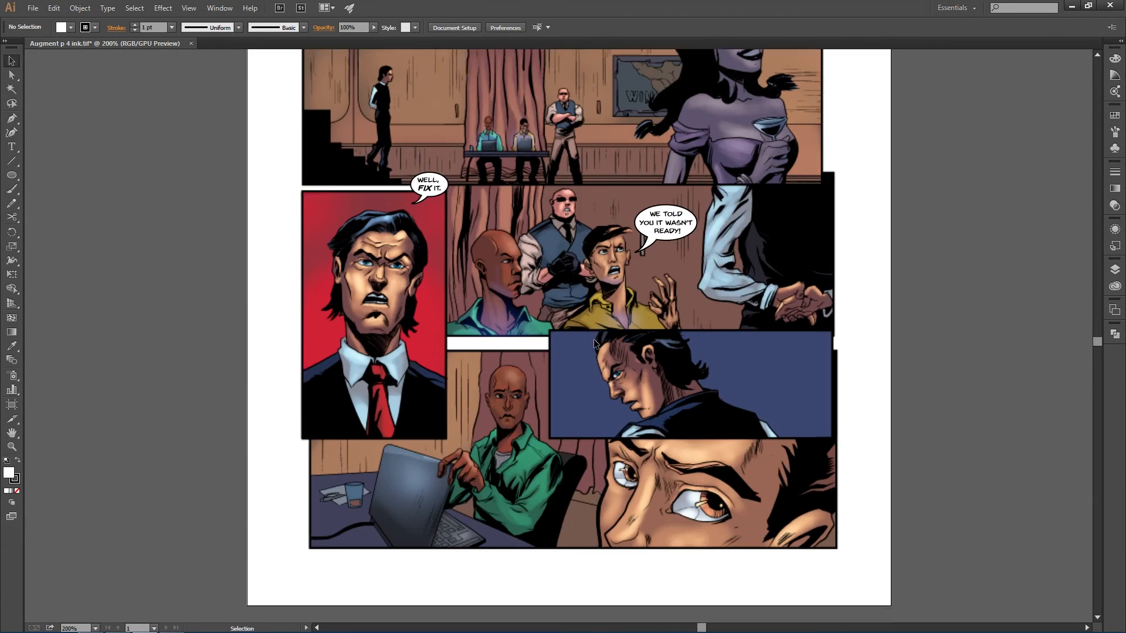
{"action": "scroll", "coordinate": [583, 329], "scroll_direction": "down", "scroll_amount": 2}
{"action": "scroll", "coordinate": [583, 329], "scroll_direction": "up", "scroll_amount": 1, "text": "alt"}
{"action": "scroll", "coordinate": [583, 330], "scroll_direction": "up", "scroll_amount": 2}
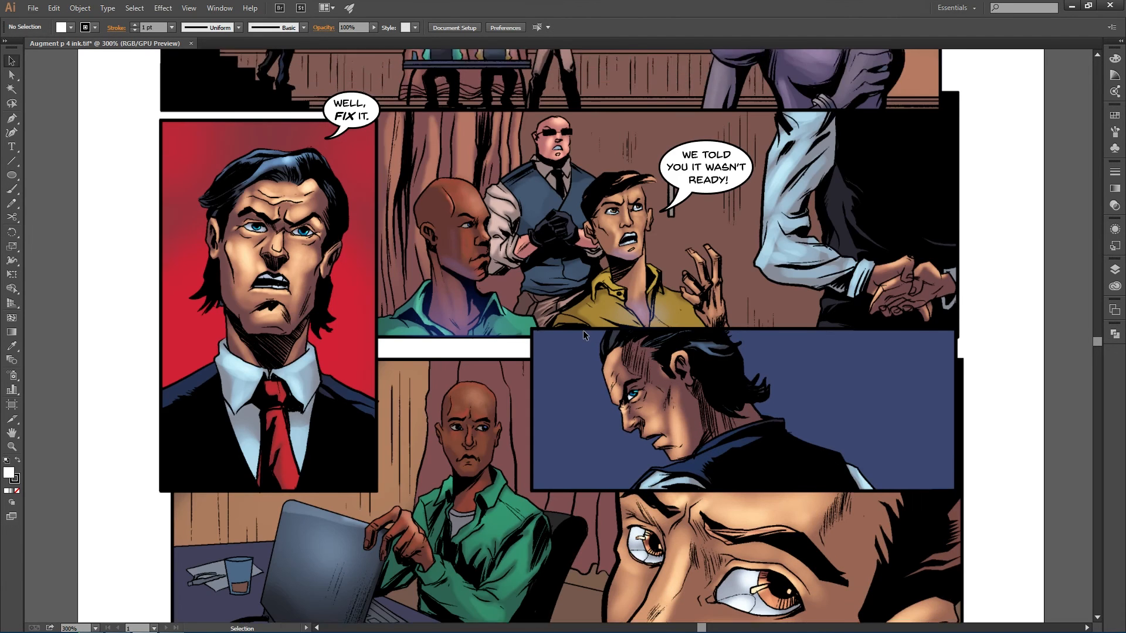
{"action": "scroll", "coordinate": [583, 330], "scroll_direction": "down", "scroll_amount": 5}
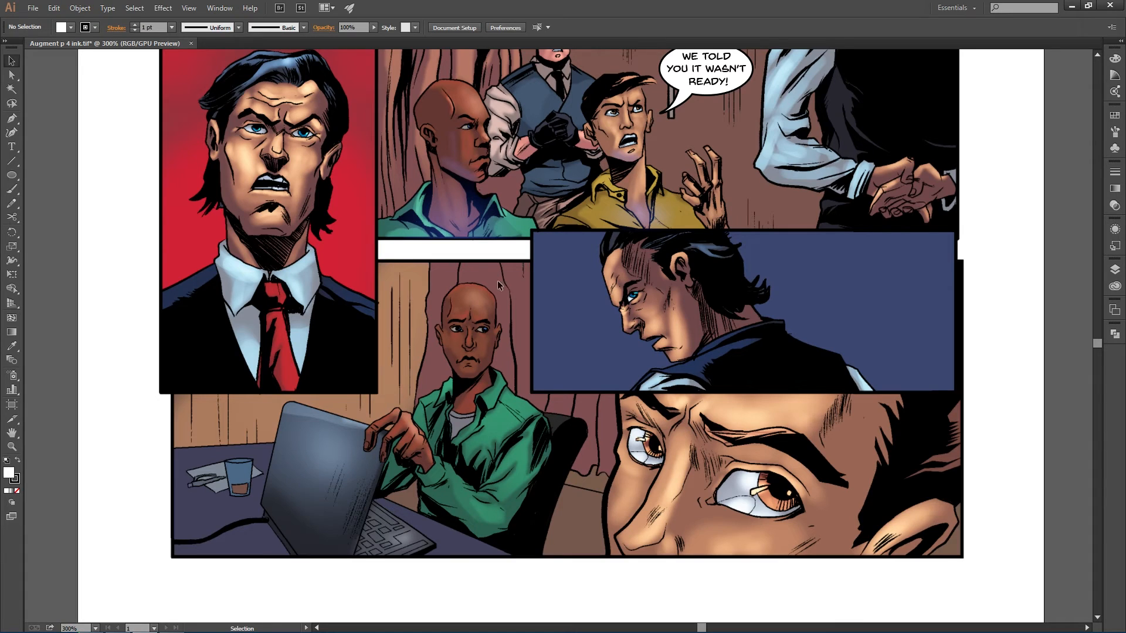
- Switch to the Word script to read the Panel 4 dialogue and compare it with the blue-background panel
{"action": "key", "text": "alt+Tab"}
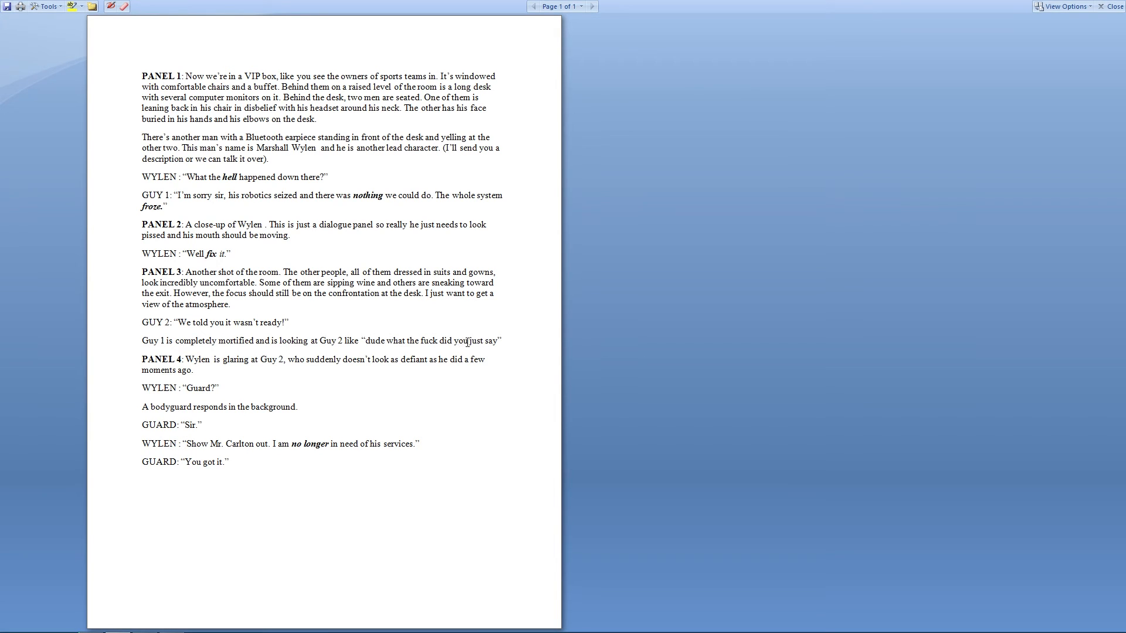
{"action": "key", "text": "alt+Tab"}
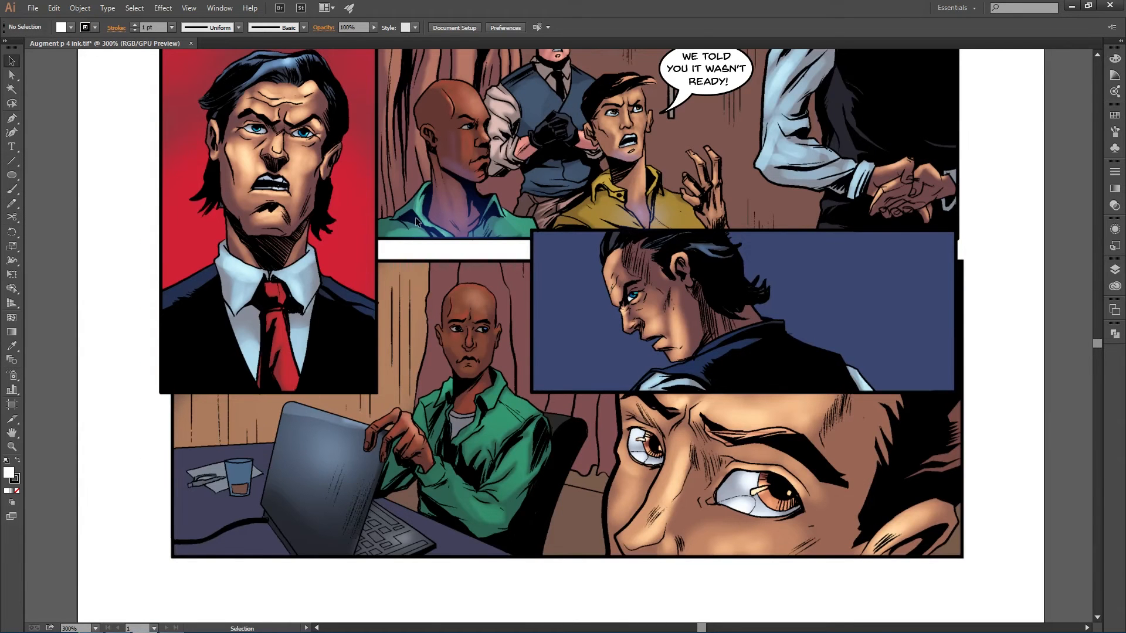
{"action": "scroll", "coordinate": [498, 186], "scroll_direction": "up", "scroll_amount": 2}
{"action": "scroll", "coordinate": [481, 350], "scroll_direction": "down", "scroll_amount": 2}
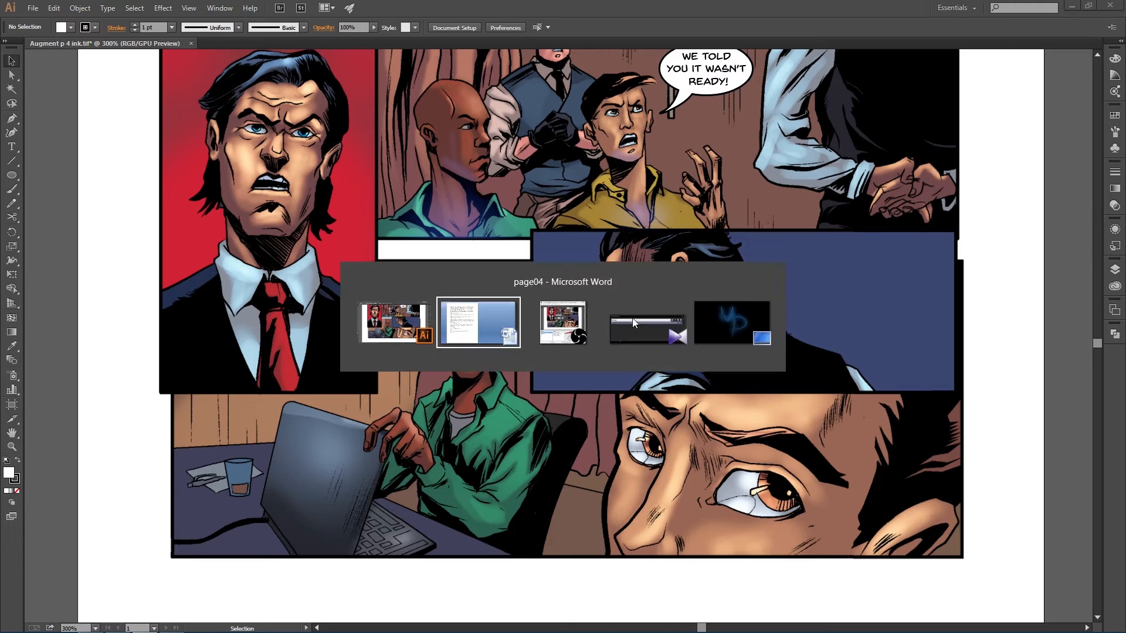
{"action": "key", "text": "alt+Tab"}
{"action": "left_click_drag", "start_coordinate": [187, 360], "coordinate": [486, 377]}
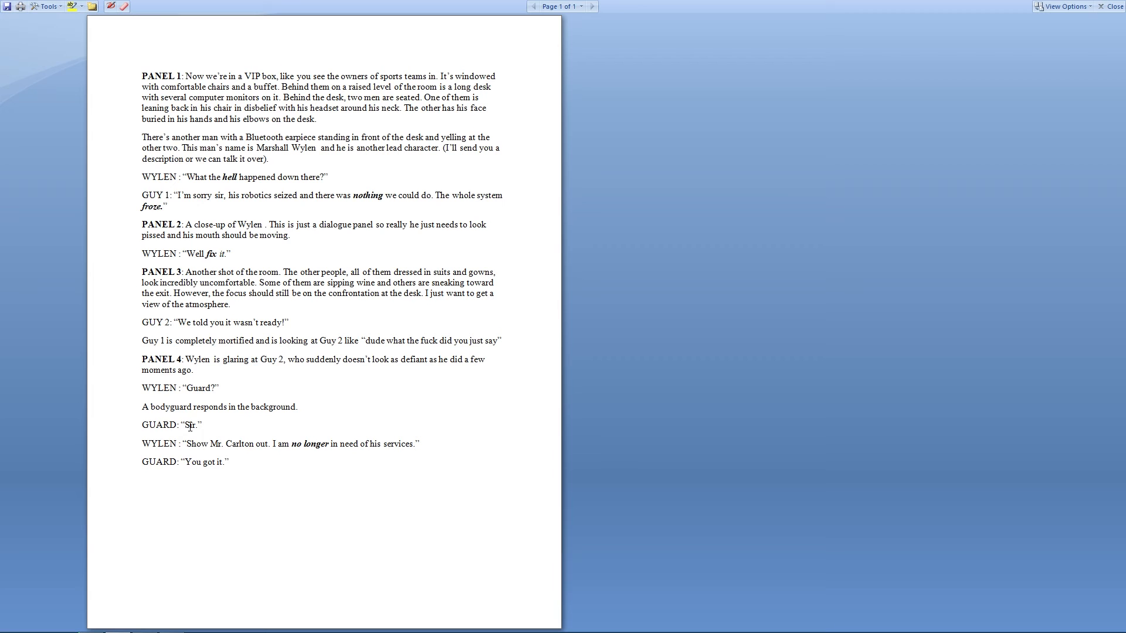
{"action": "key", "text": "alt+Tab"}
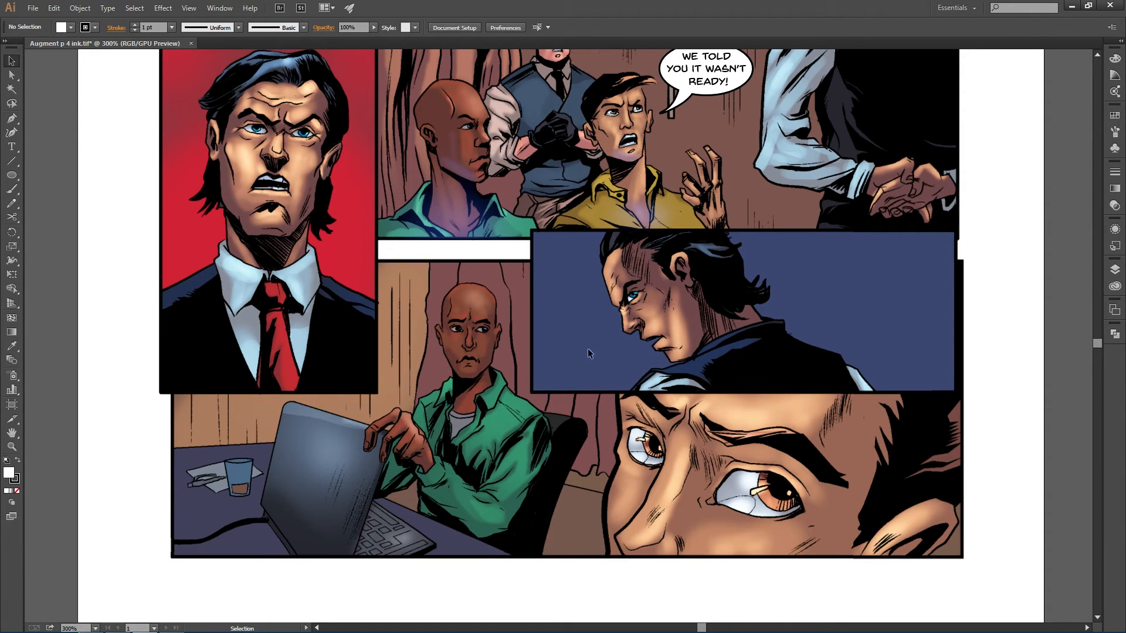
{"action": "scroll", "coordinate": [574, 317], "scroll_direction": "up", "scroll_amount": 3}
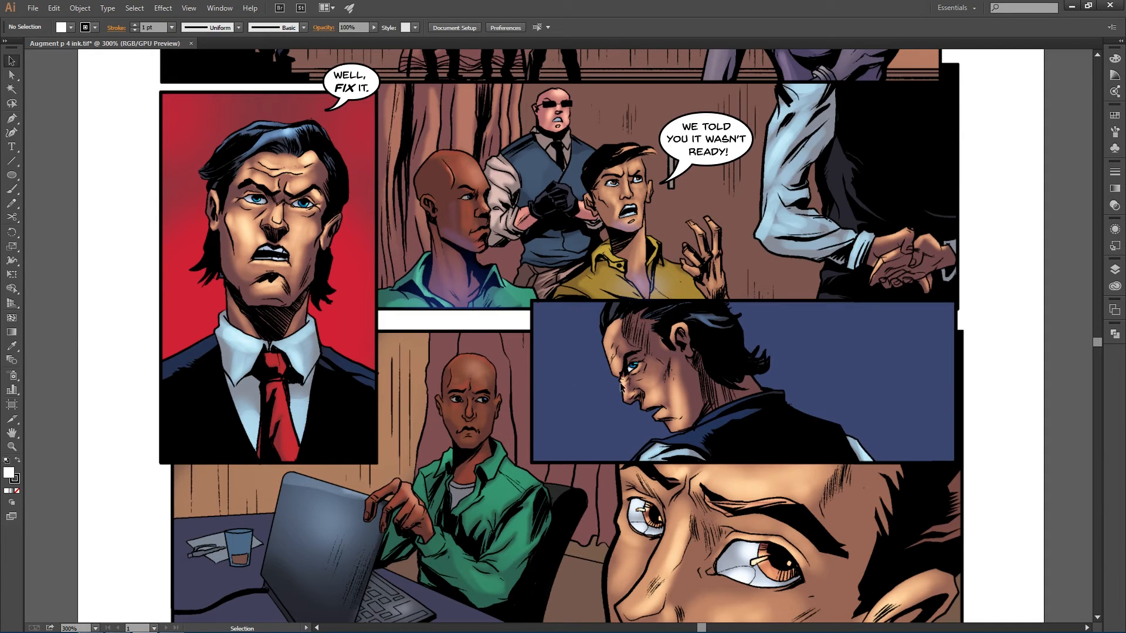
{"action": "scroll", "coordinate": [633, 384], "scroll_direction": "up", "scroll_amount": 3}
{"action": "scroll", "coordinate": [491, 392], "scroll_direction": "down", "scroll_amount": 3}
- Copy "Guard?" from the script and place it as text at the top left of the blue panel
{"action": "key", "text": "alt+Tab"}
{"action": "left_click_drag", "start_coordinate": [188, 388], "coordinate": [216, 388]}
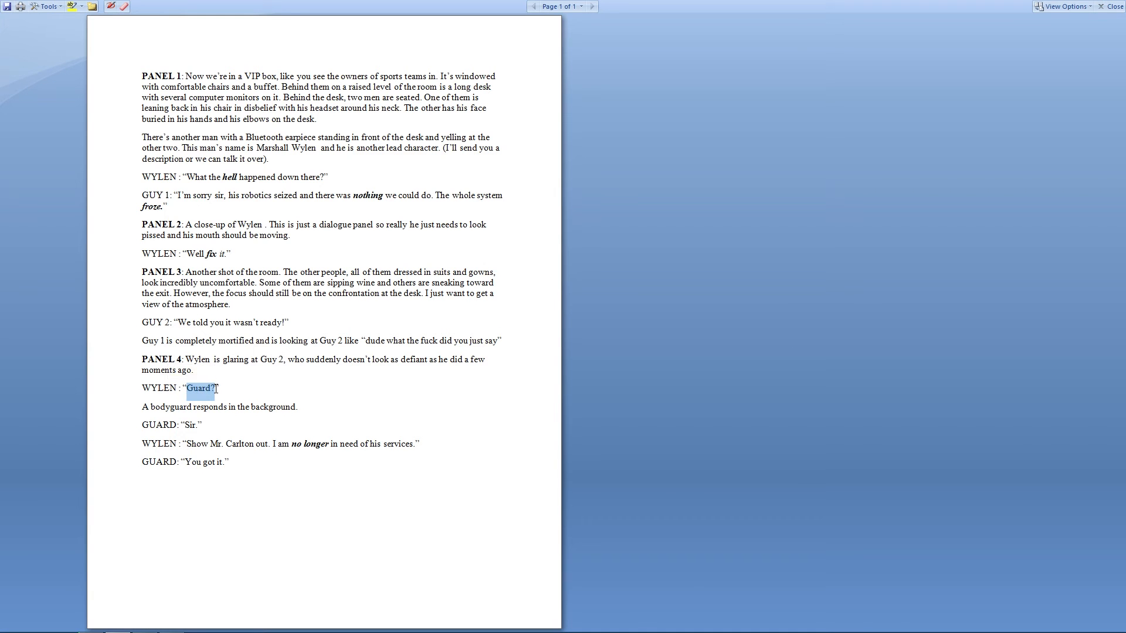
{"action": "key", "text": "alt+Tab"}
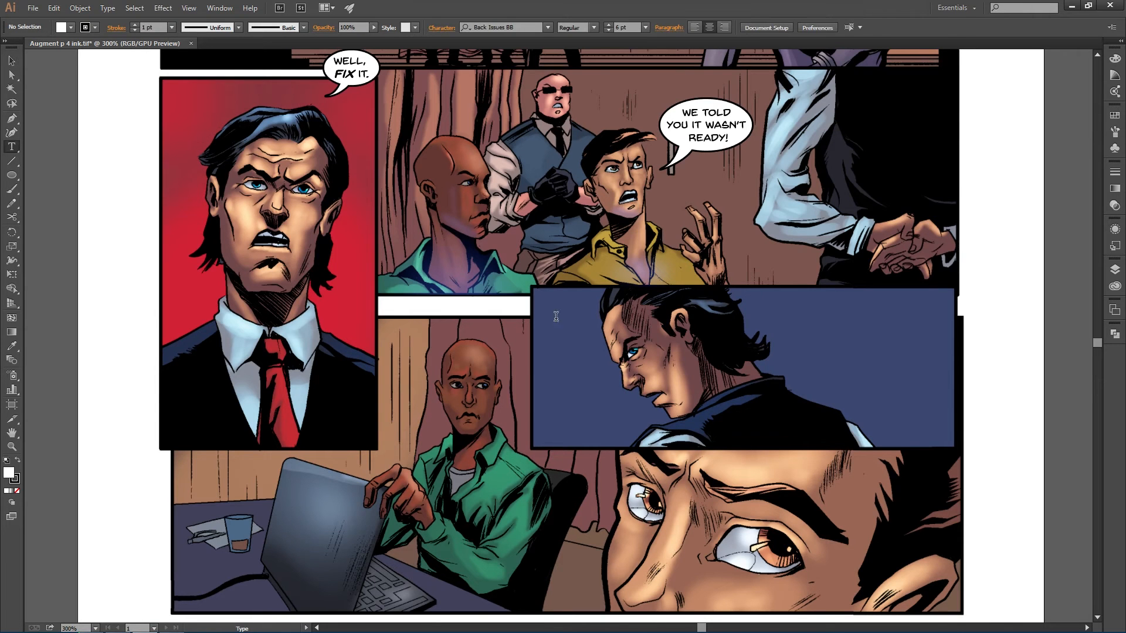
- Copy "Sir." from the script and paste it as point text below GUARD? in the blue panel
{"action": "key", "text": "alt+Tab"}
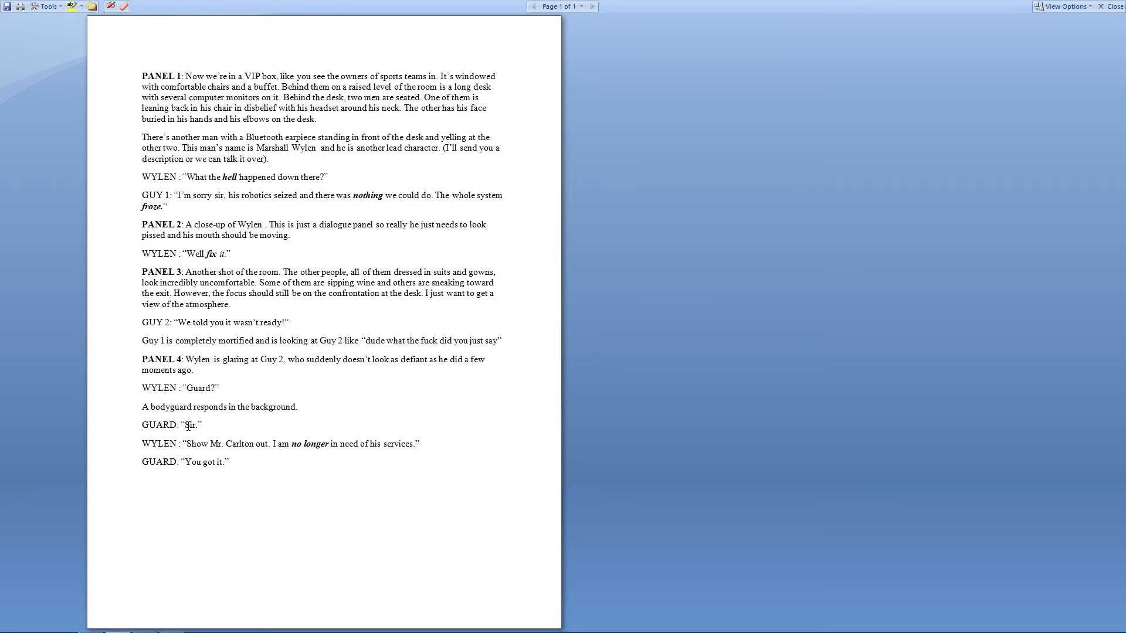
{"action": "left_click_drag", "start_coordinate": [185, 425], "coordinate": [198, 431]}
{"action": "key", "text": "ctrl+c"}
{"action": "key", "text": "alt+Tab"}
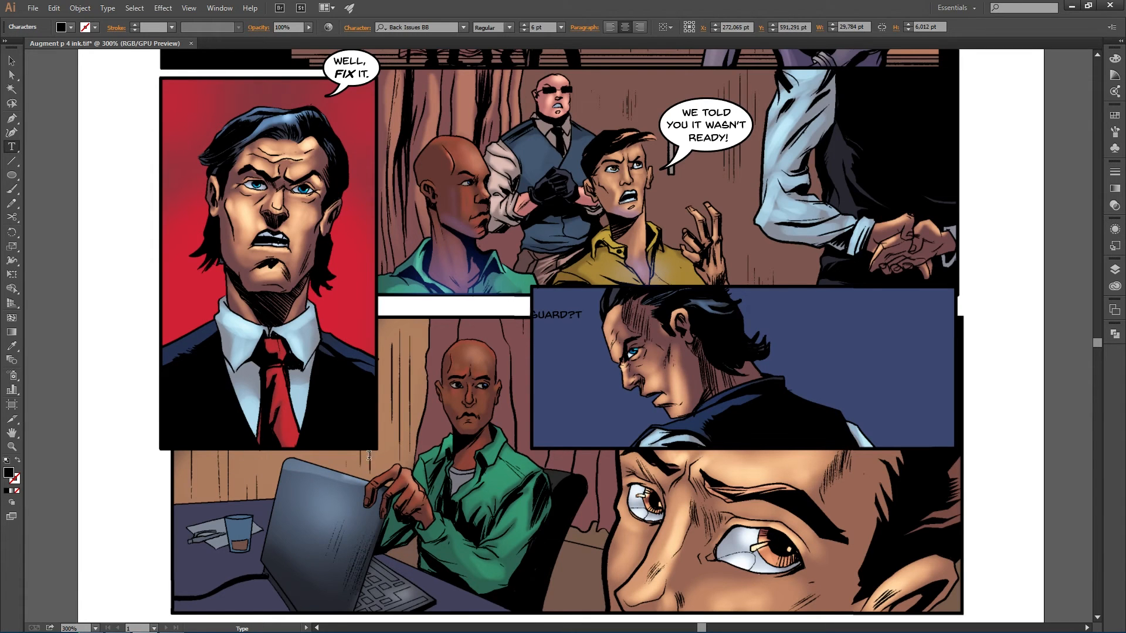
{"action": "key", "text": "Escape"}
{"action": "key", "text": "t"}
{"action": "left_click", "coordinate": [560, 371]}
{"action": "key", "text": "ctrl+v"}
- Copy "Show Mr. Carlton out." from the script and paste it as point text lower in the blue panel
{"action": "key", "text": "alt+Tab"}
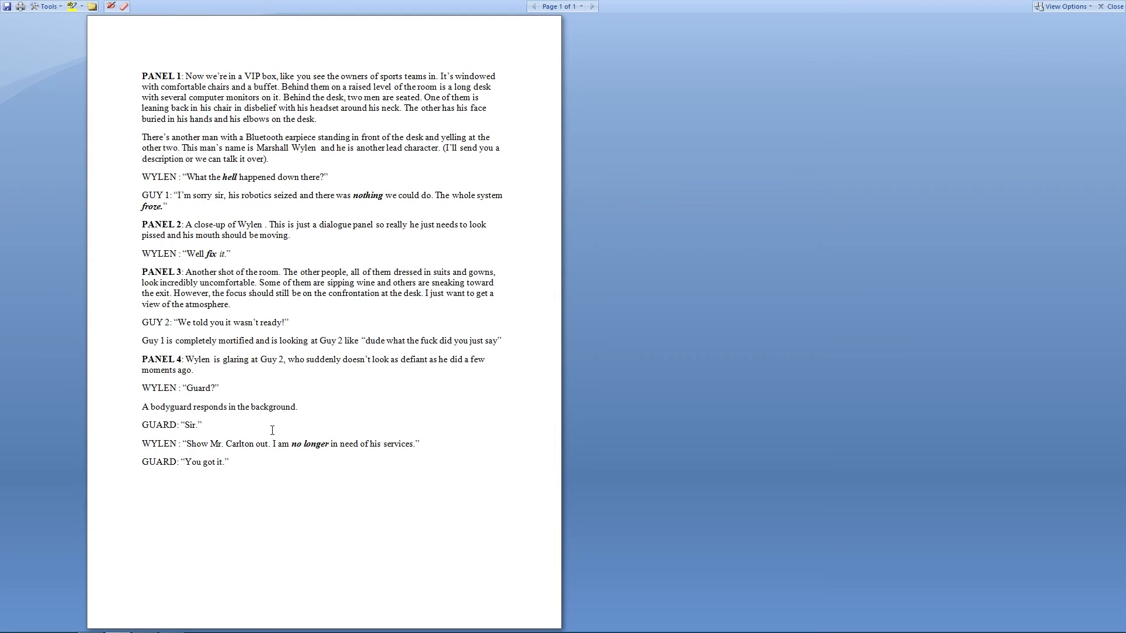
{"action": "left_click_drag", "start_coordinate": [186, 444], "coordinate": [270, 444]}
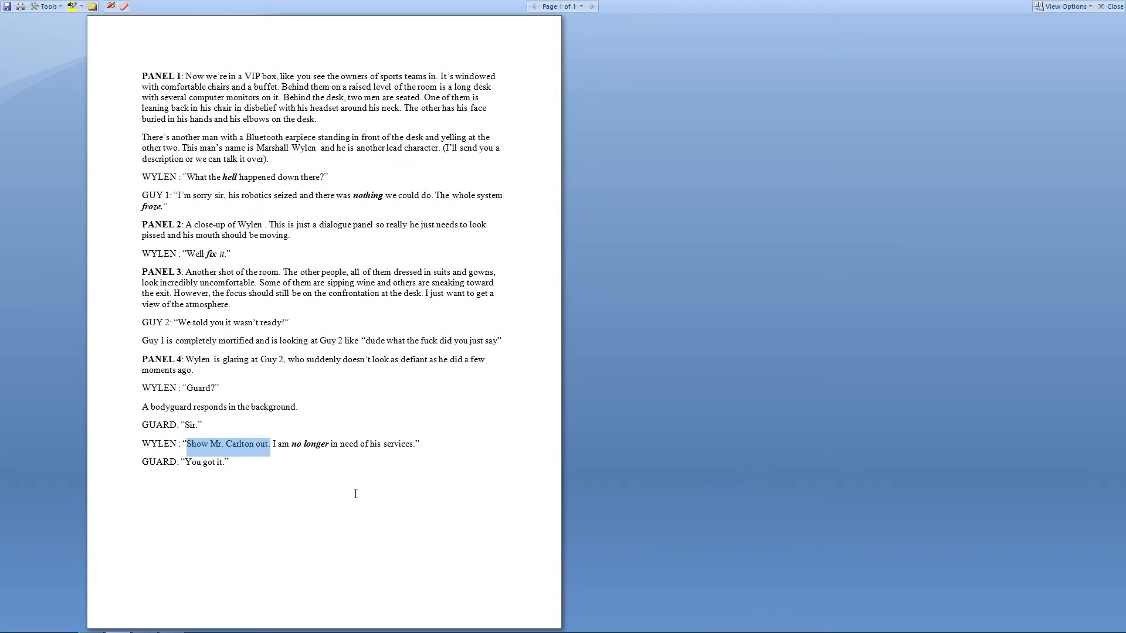
{"action": "key", "text": "alt+Tab"}
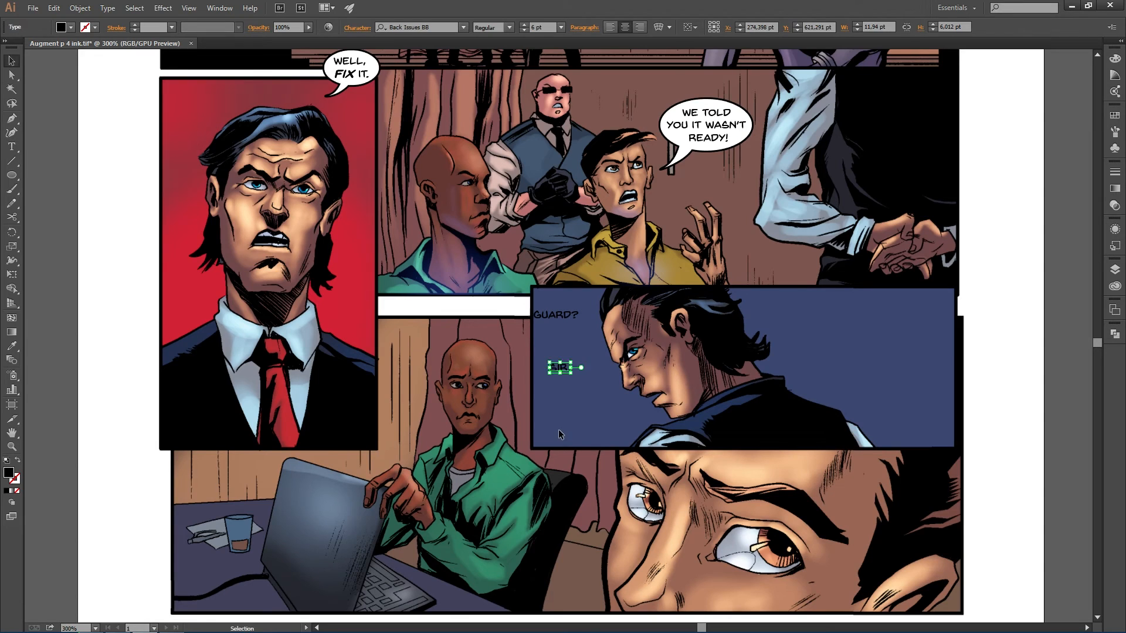
{"action": "key", "text": "t"}
{"action": "left_click", "coordinate": [556, 423]}
{"action": "key", "text": "ctrl+v"}
{"action": "left_click_drag", "start_coordinate": [578, 423], "coordinate": [594, 423]}
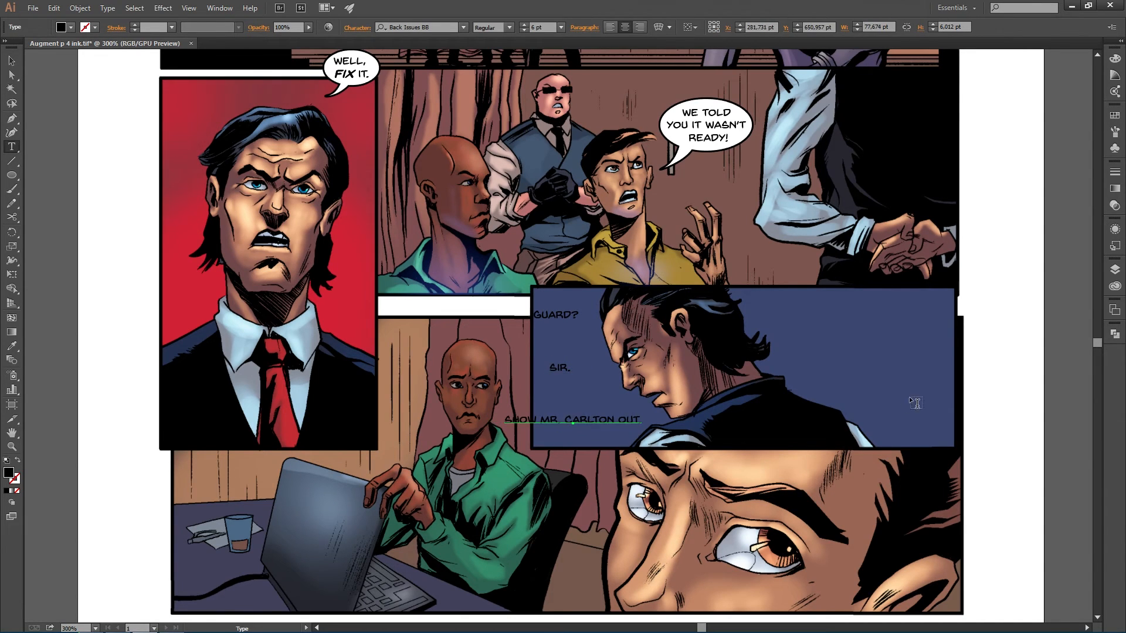
- Paste "I am no longer in need of his services." as point text without its closing quote mark into the close-up panel
{"action": "key", "text": "alt+Tab"}
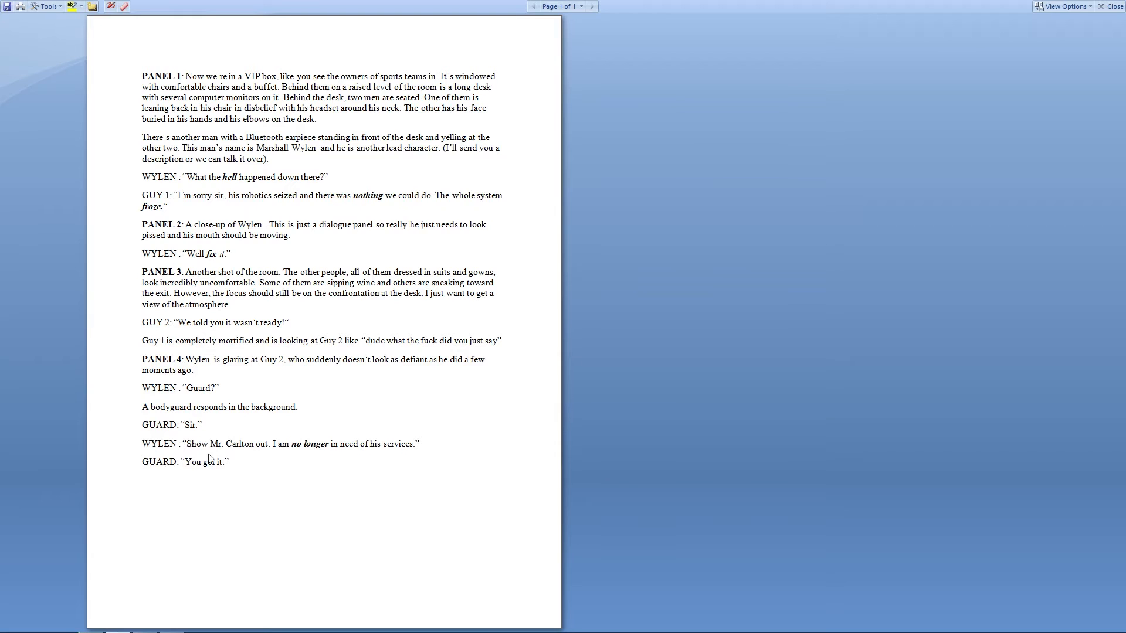
{"action": "left_click_drag", "start_coordinate": [272, 445], "coordinate": [417, 445]}
{"action": "key", "text": "ctrl+c"}
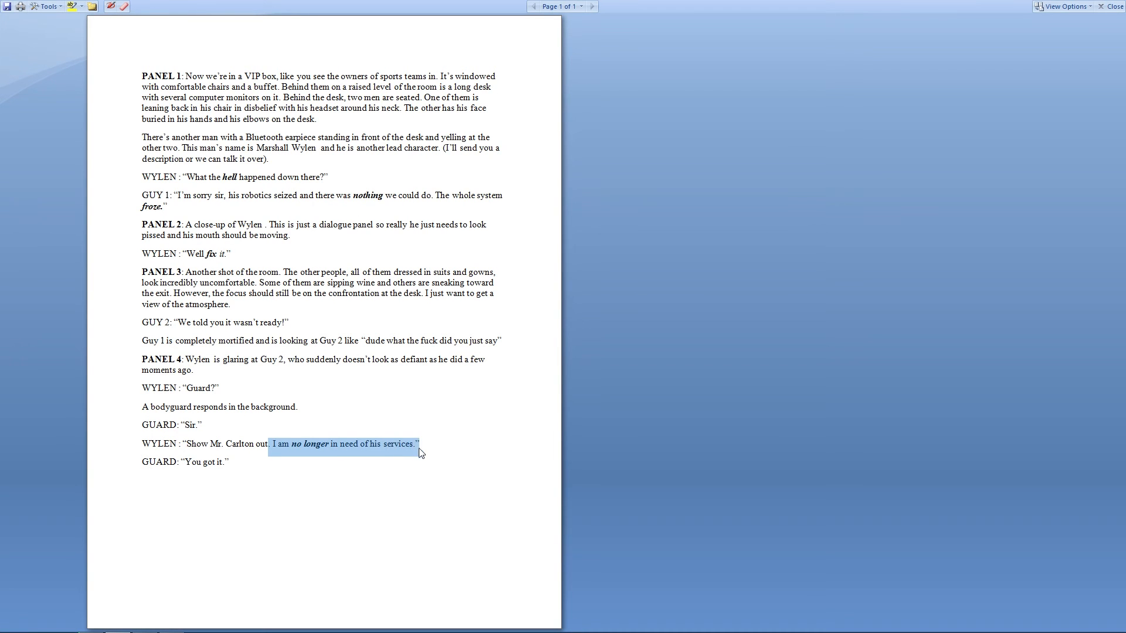
{"action": "key", "text": "alt+Tab"}
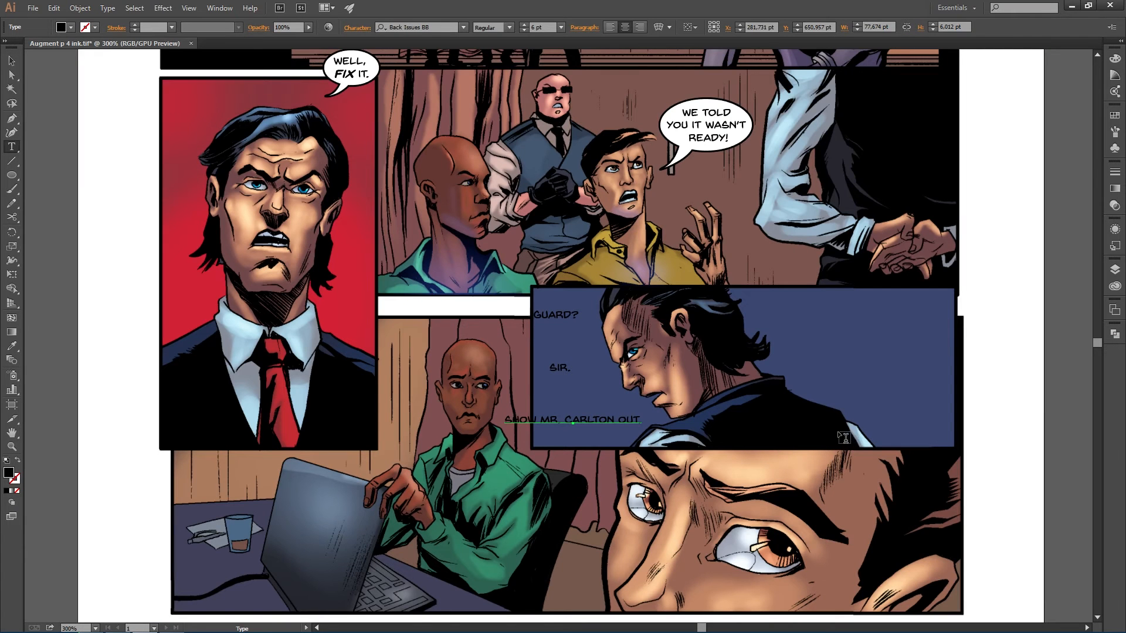
{"action": "left_click", "coordinate": [853, 433]}
{"action": "key", "text": "ctrl+v"}
{"action": "left_click_drag", "start_coordinate": [901, 432], "coordinate": [926, 321]}
{"action": "left_click", "coordinate": [1004, 324]}
{"action": "key", "text": "BackSpace"}
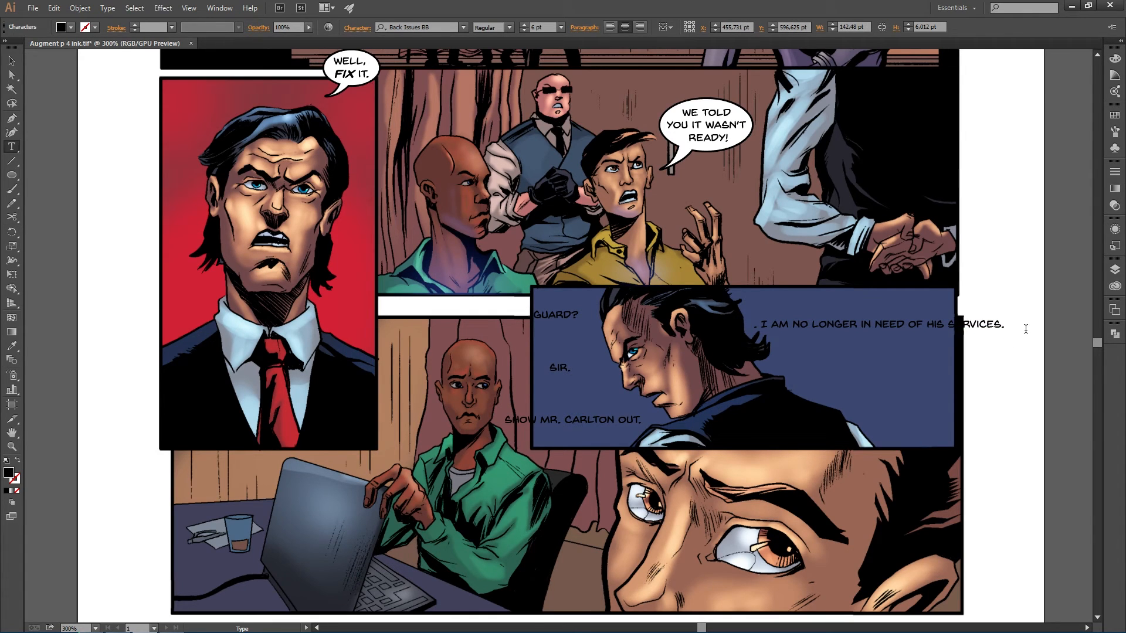
{"action": "key", "text": "Delete"}
{"action": "key", "text": "Delete"}
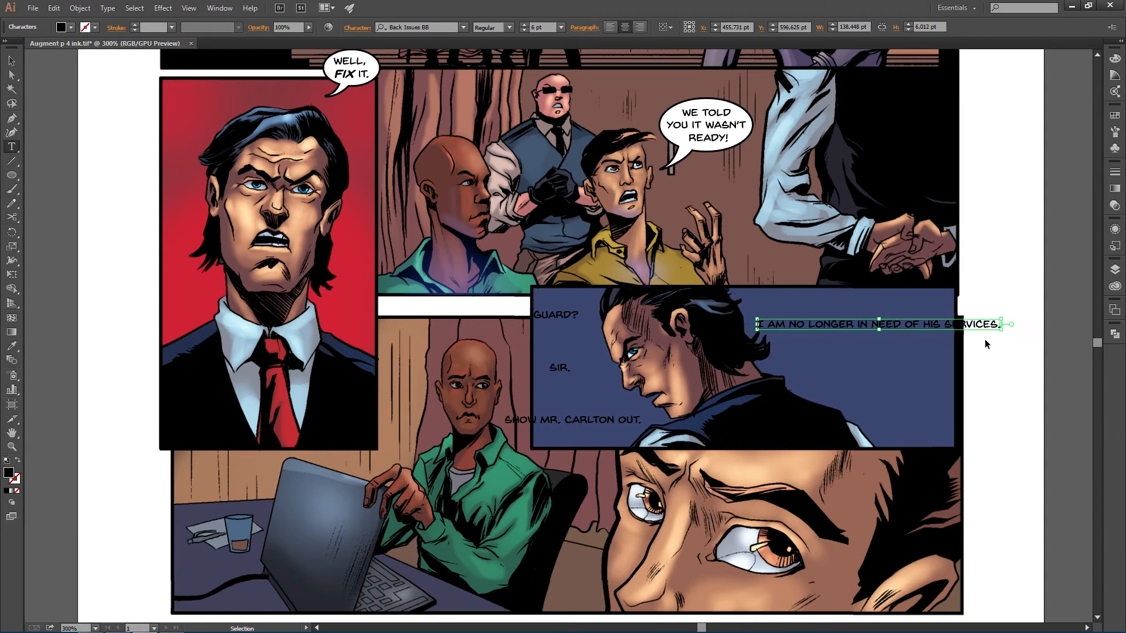
{"action": "left_click_drag", "start_coordinate": [951, 326], "coordinate": [910, 461]}
- Paste "You got it." as point text in the close-up panel's lower right corner, stripping its quote mark and a stray V
{"action": "key", "text": "alt+Tab"}
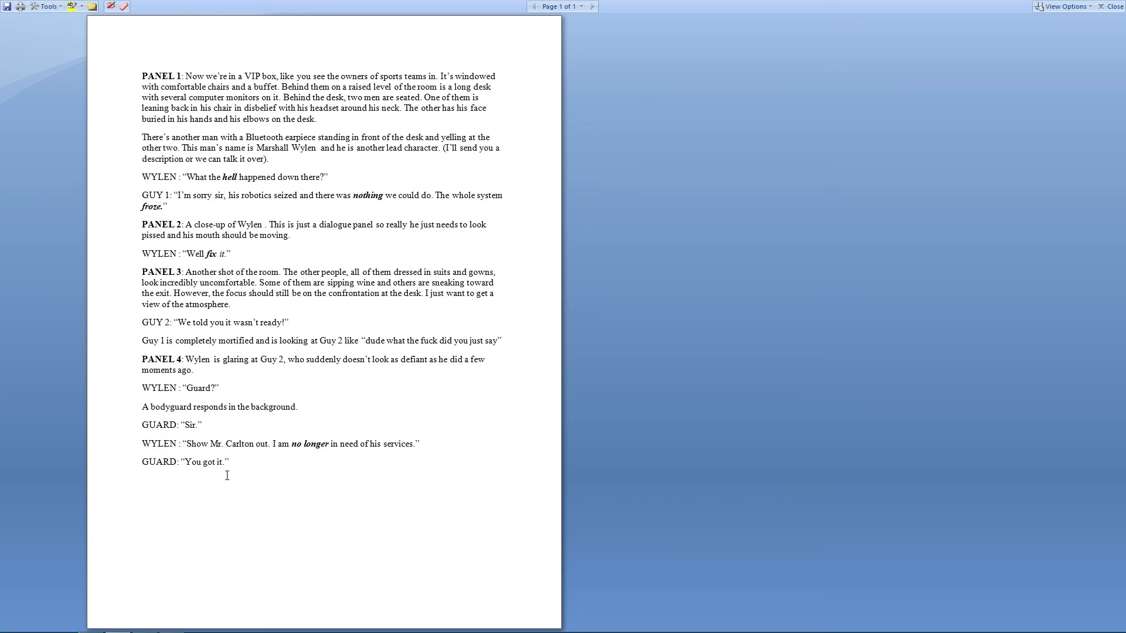
{"action": "left_click_drag", "start_coordinate": [187, 464], "coordinate": [225, 464]}
{"action": "key", "text": "ctrl+c"}
{"action": "key", "text": "alt+Tab"}
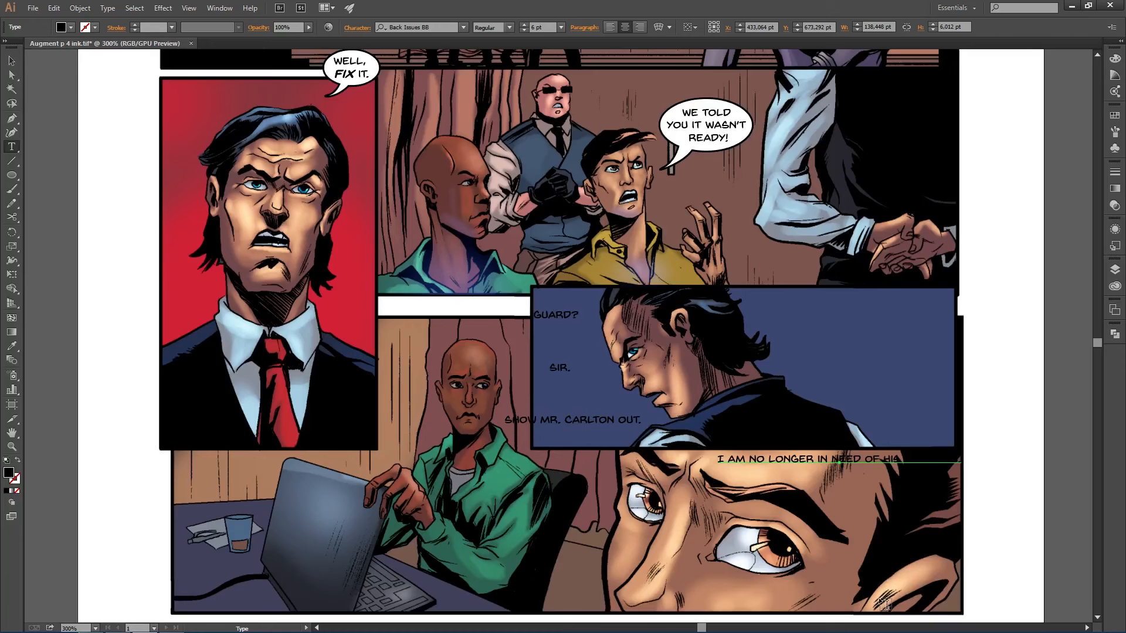
{"action": "left_click", "coordinate": [891, 583]}
{"action": "key", "text": "ctrl+v"}
{"action": "left_click", "coordinate": [931, 580]}
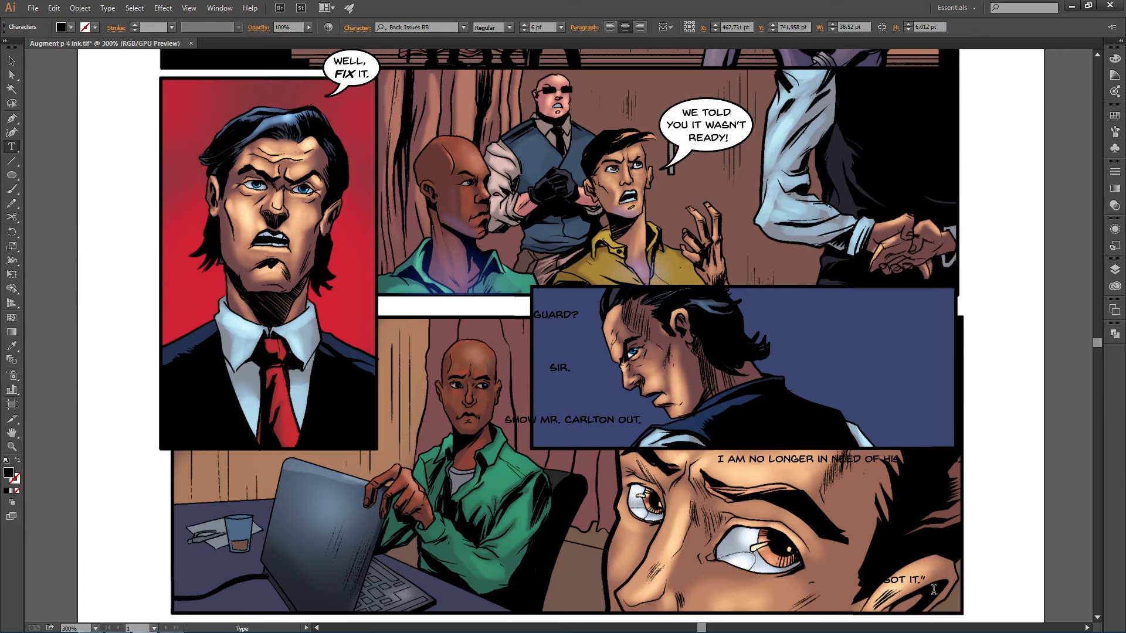
{"action": "key", "text": "BackSpace"}
{"action": "key", "text": "Escape"}
{"action": "type", "text": "v"}
{"action": "key", "text": "Escape"}
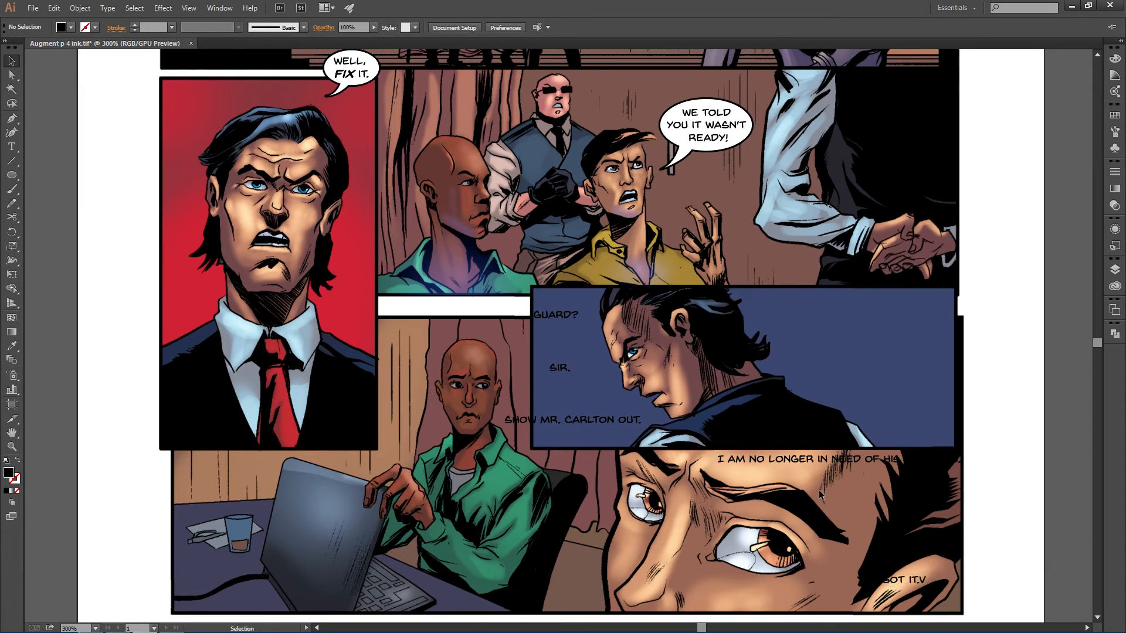
{"action": "left_click", "coordinate": [918, 583]}
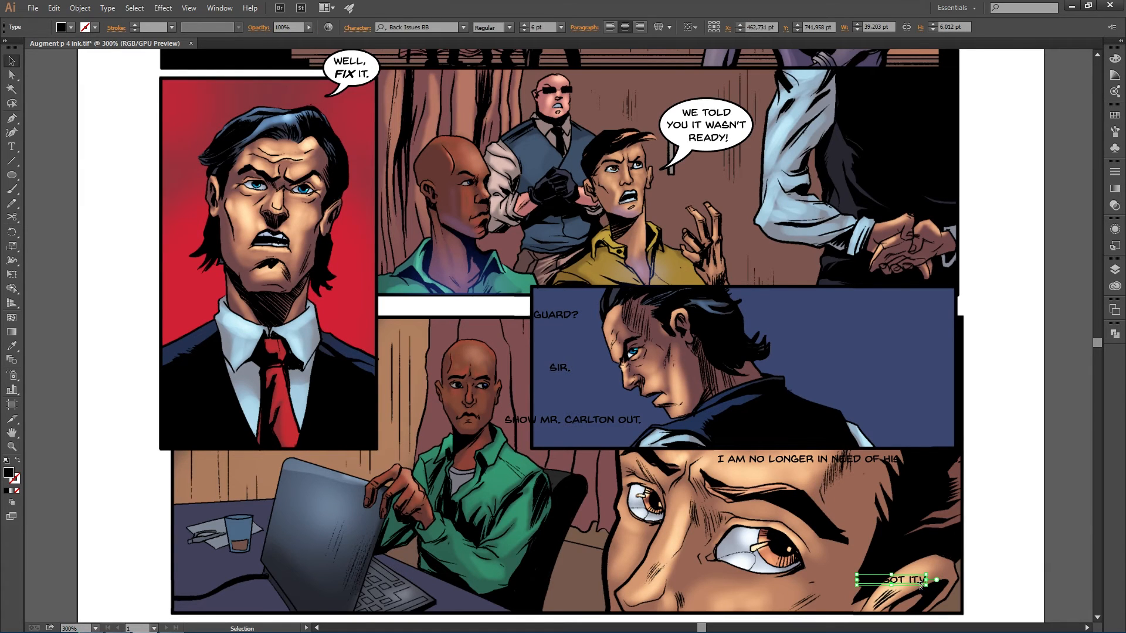
{"action": "key", "text": "t"}
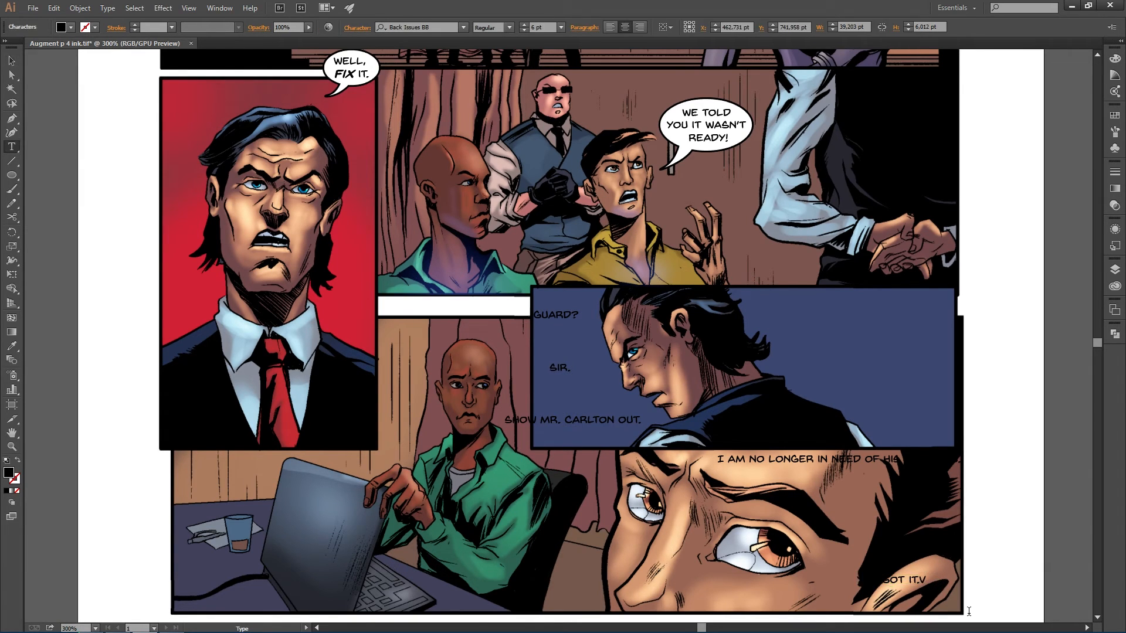
{"action": "key", "text": "BackSpace"}
{"action": "key", "text": "Escape"}
- Move the services line up beside SHOW MR. CARLTON OUT. and reposition GUARD? in the blue panel
{"action": "left_click", "coordinate": [840, 438]}
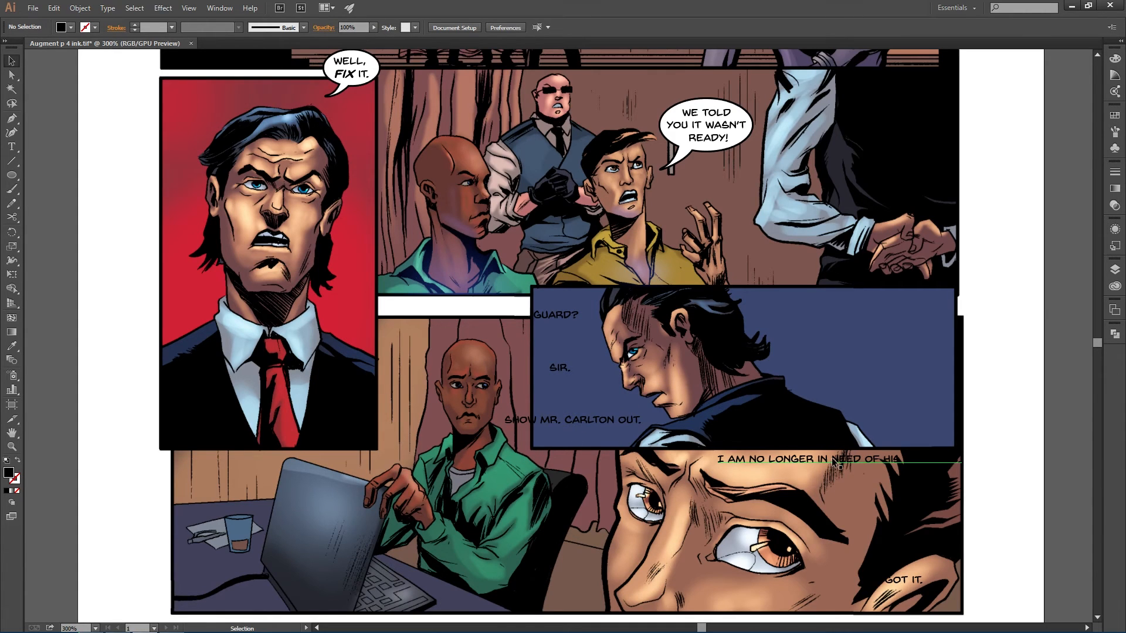
{"action": "left_click_drag", "start_coordinate": [833, 462], "coordinate": [874, 420]}
{"action": "left_click", "coordinate": [559, 321]}
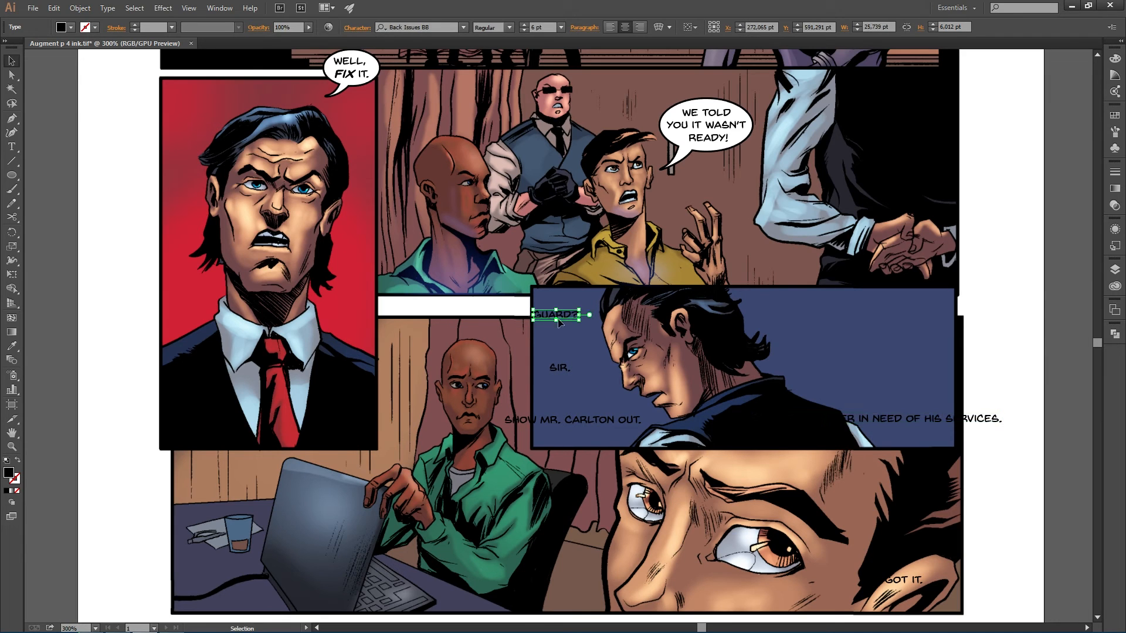
{"action": "left_click_drag", "start_coordinate": [558, 322], "coordinate": [571, 368]}
- Break the SHOW MR. CARLTON OUT. text into three lines: SHOW MR., CARLTON and OUT., checking the script in Word
{"action": "left_click", "coordinate": [570, 420]}
{"action": "double_click", "coordinate": [566, 420]}
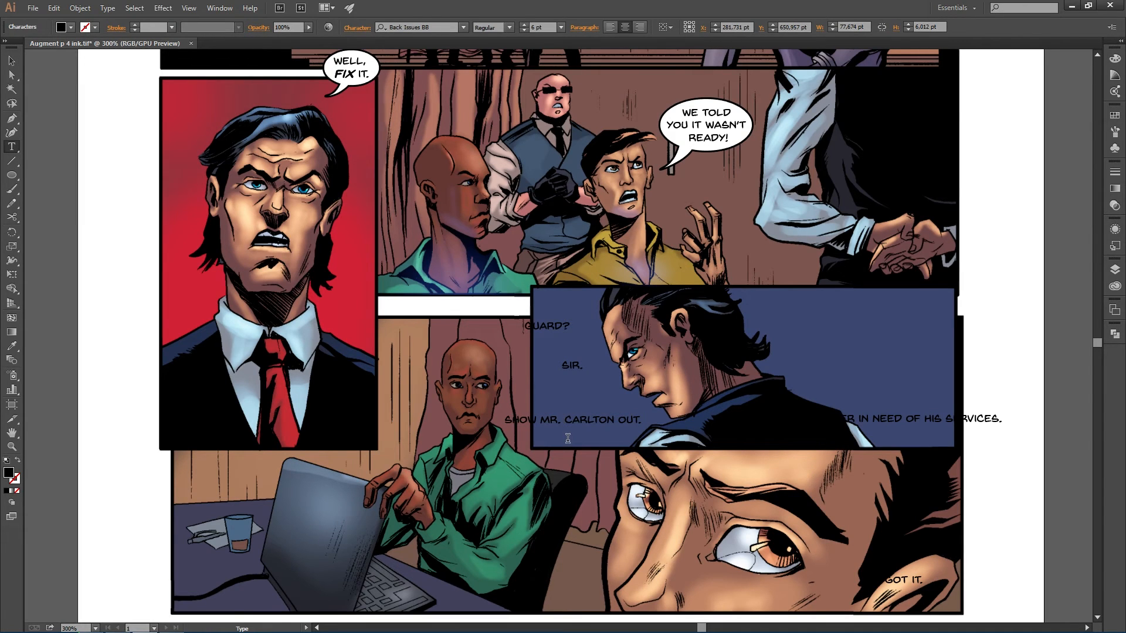
{"action": "key", "text": "Return"}
{"action": "left_click", "coordinate": [589, 432]}
{"action": "key", "text": "Return"}
{"action": "left_click_drag", "start_coordinate": [579, 434], "coordinate": [584, 418]}
{"action": "key", "text": "alt+Tab"}
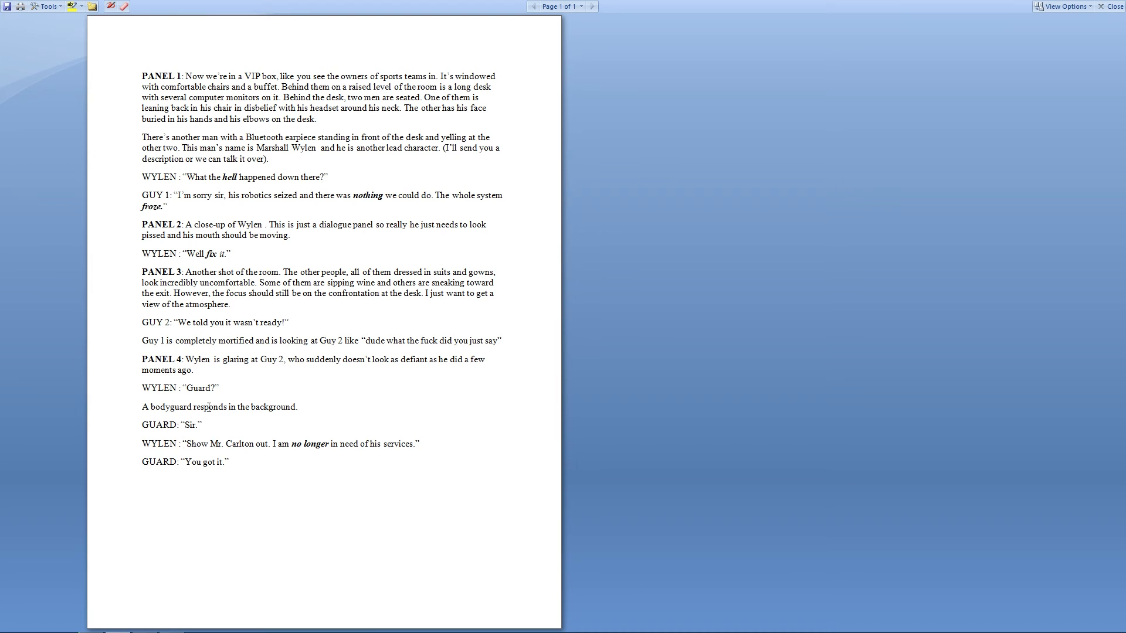
{"action": "key", "text": "alt+Tab"}
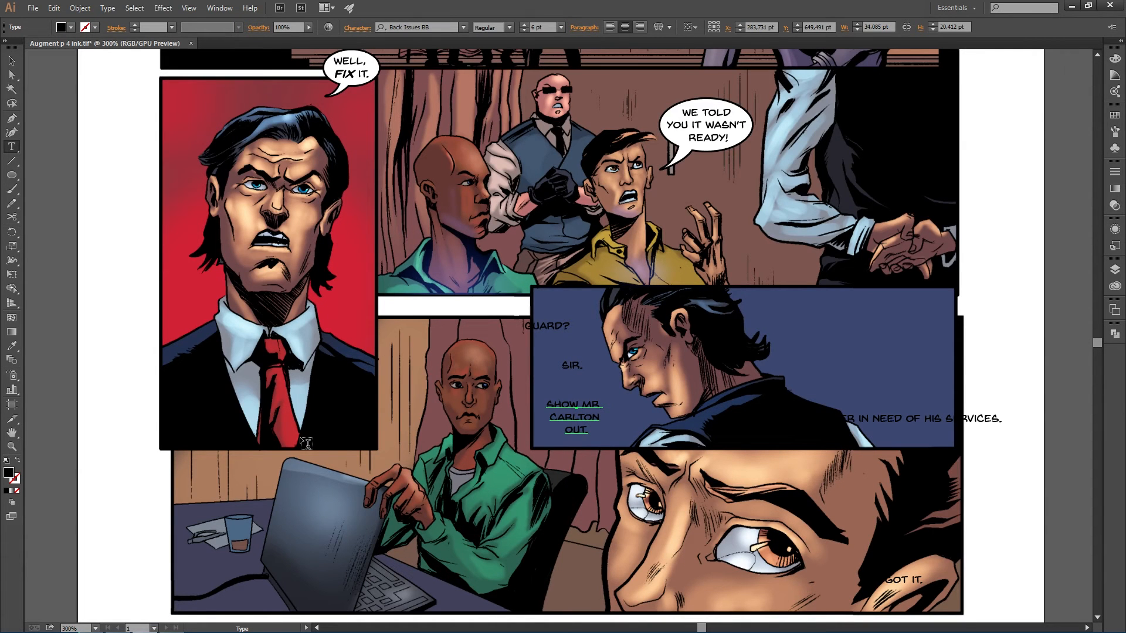
{"action": "key", "text": "Escape"}
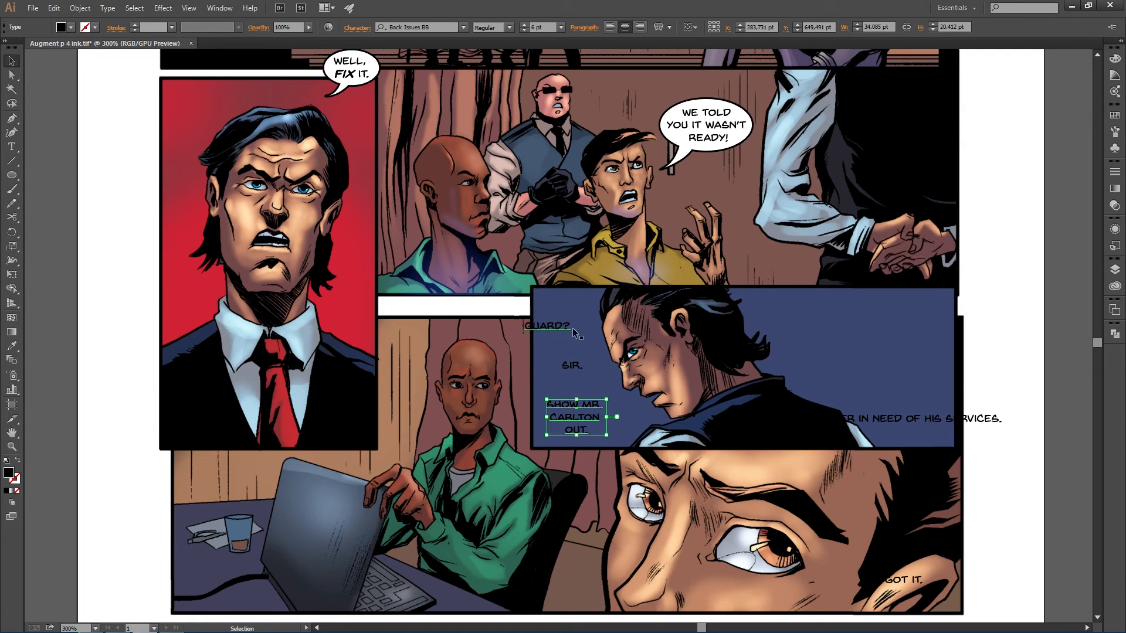
- Lock the text layer and draw a white, black-outlined ellipse balloon behind GUARD? on the balloons layer, aligning it with the text
{"action": "left_click", "coordinate": [1114, 269]}
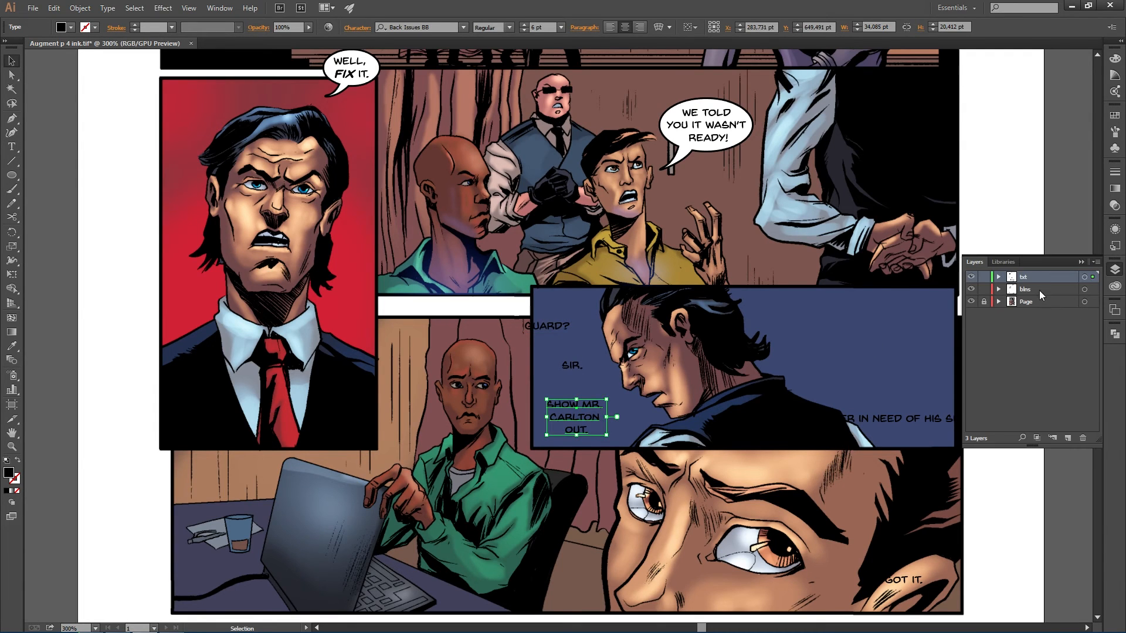
{"action": "left_click", "coordinate": [984, 277]}
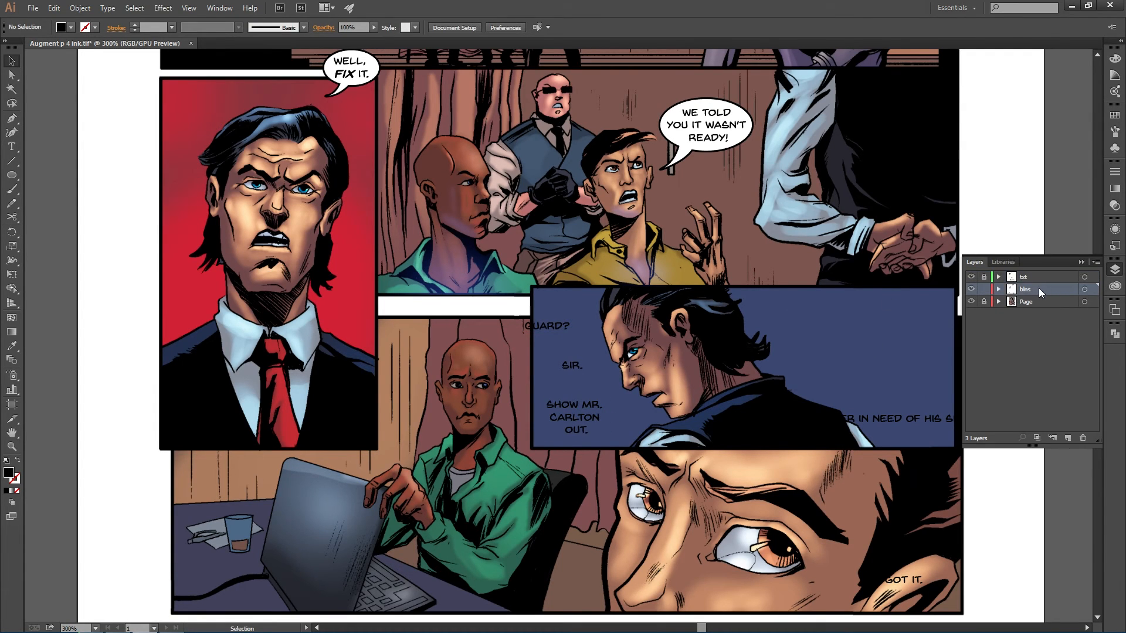
{"action": "scroll", "coordinate": [538, 349], "scroll_direction": "up", "scroll_amount": 6}
{"action": "scroll", "coordinate": [537, 349], "scroll_direction": "down", "scroll_amount": 6}
{"action": "key", "text": "l"}
{"action": "left_click_drag", "start_coordinate": [524, 313], "coordinate": [589, 343]}
{"action": "key", "text": "d"}
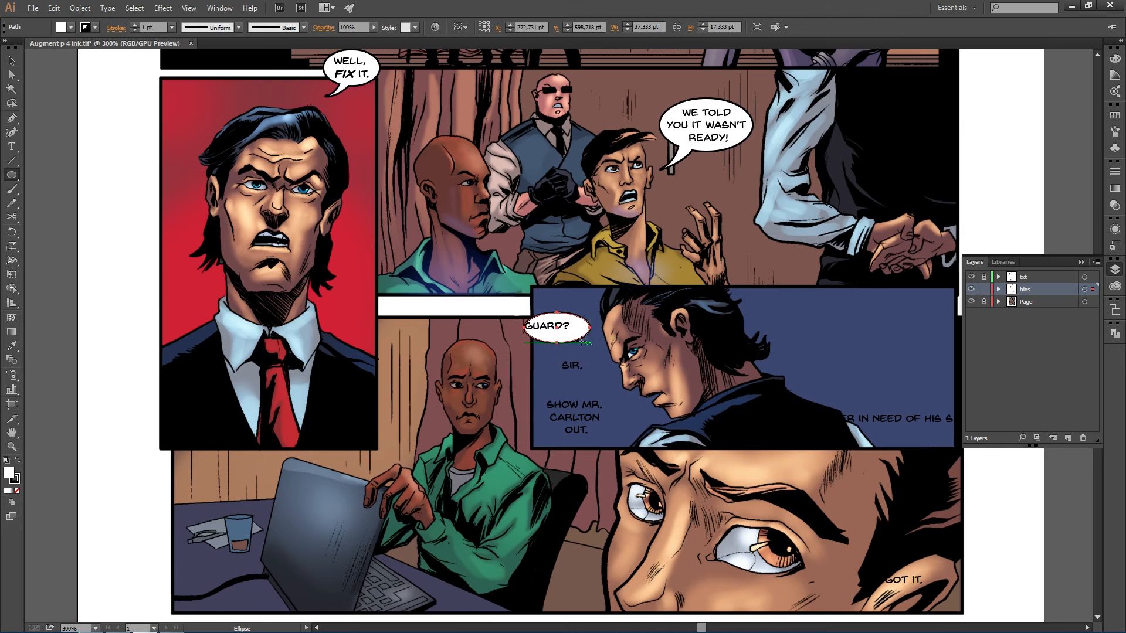
{"action": "key", "text": "v"}
{"action": "left_click_drag", "start_coordinate": [571, 333], "coordinate": [551, 345]}
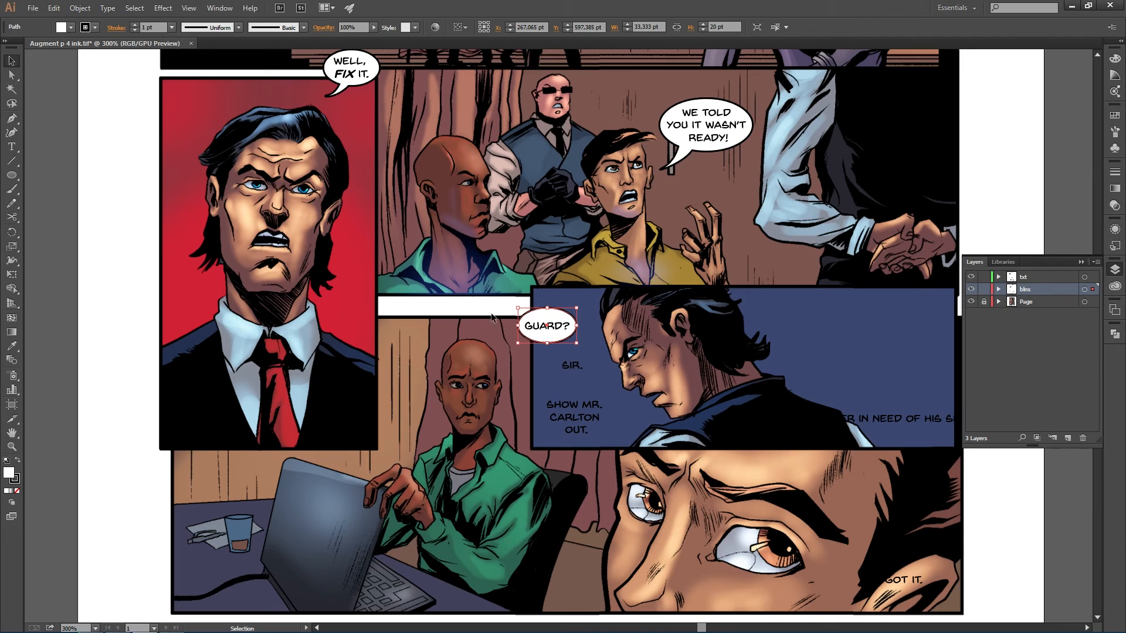
{"action": "left_click", "coordinate": [555, 332], "text": "shift"}
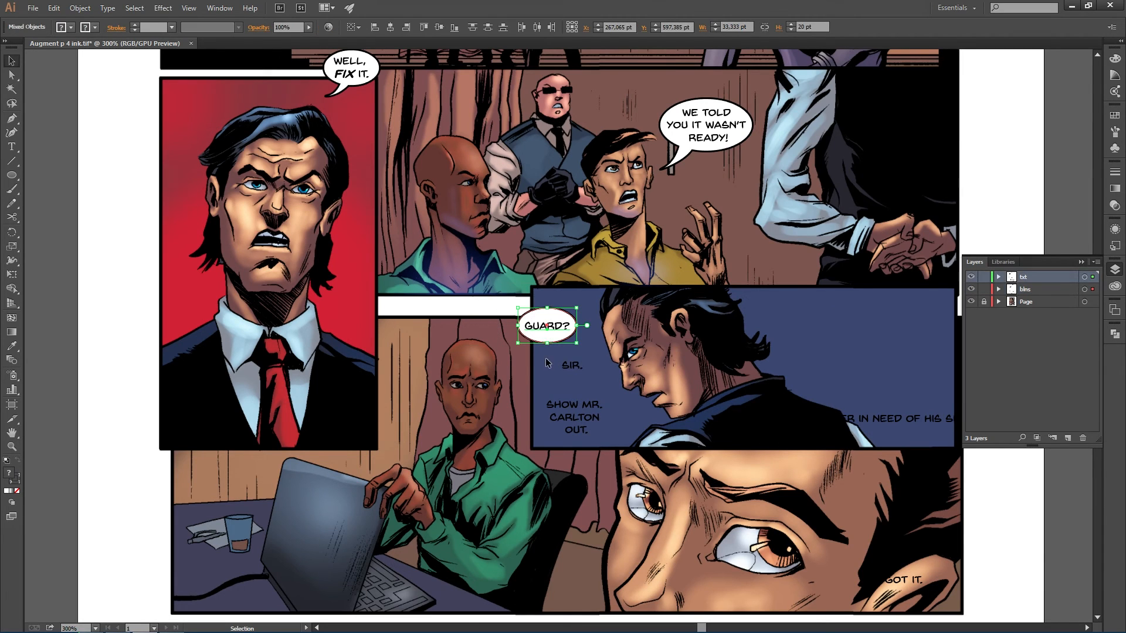
{"action": "left_click_drag", "start_coordinate": [555, 330], "coordinate": [568, 331]}
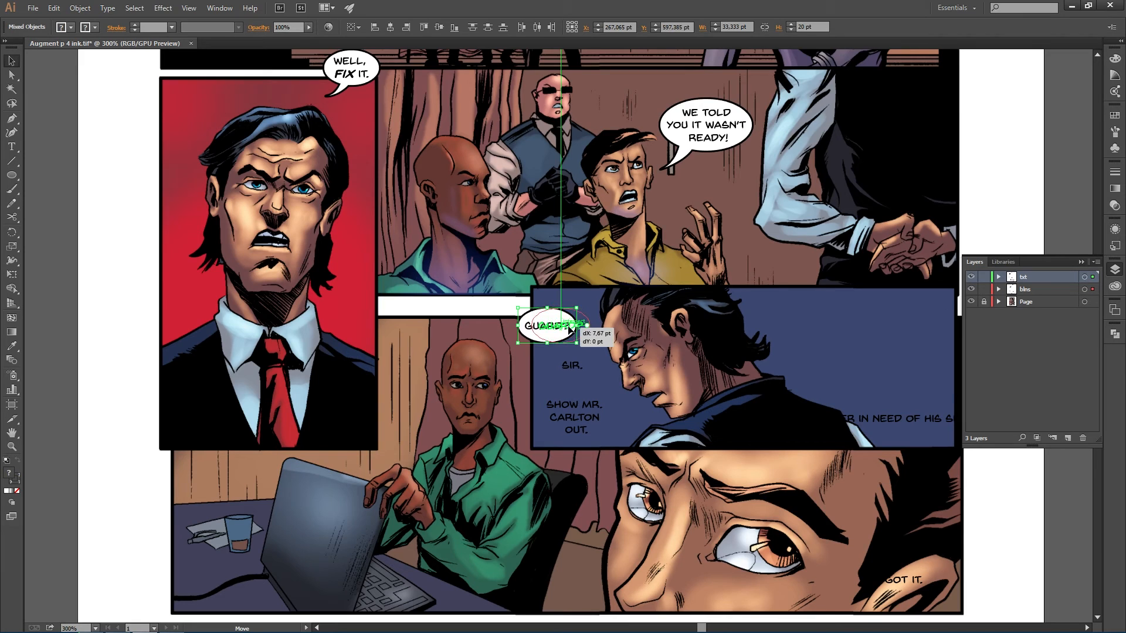
- Draw an ellipse balloon around SIR. and move it together with its text up and left
{"action": "left_click", "coordinate": [568, 368]}
{"action": "left_click", "coordinate": [561, 343]}
{"action": "left_click_drag", "start_coordinate": [561, 343], "coordinate": [593, 350]}
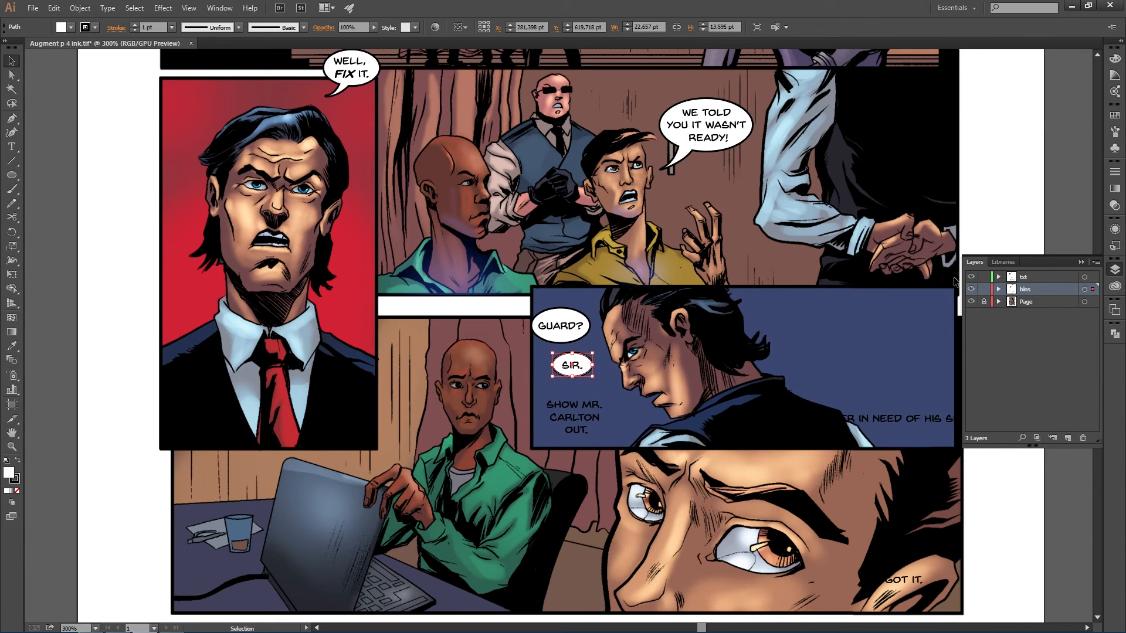
{"action": "left_click", "coordinate": [578, 373], "text": "shift"}
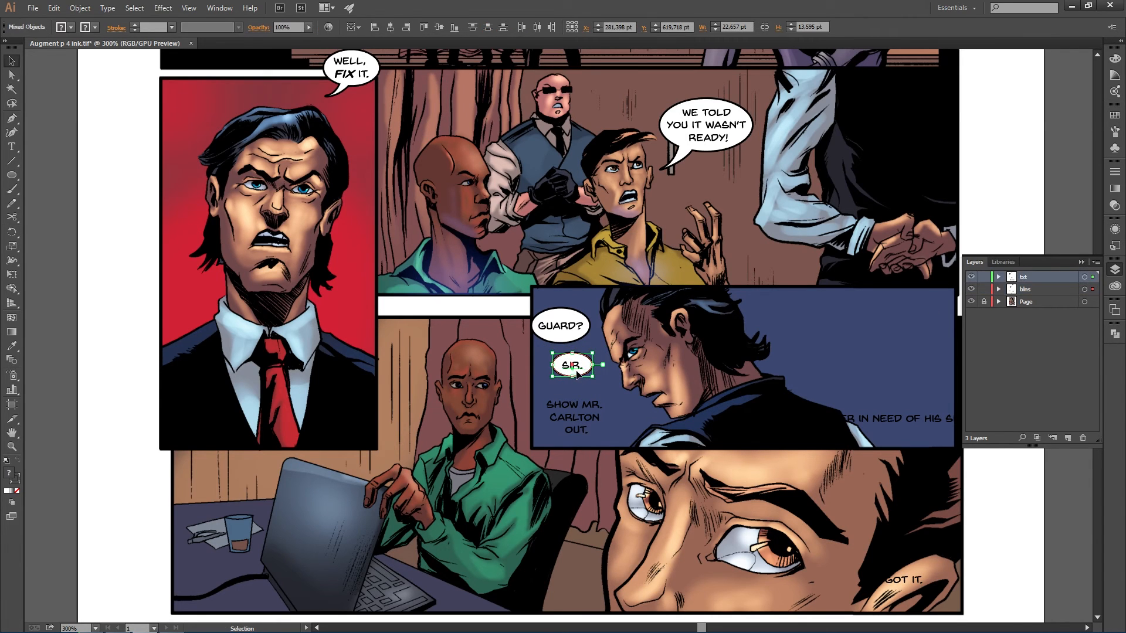
{"action": "left_click_drag", "start_coordinate": [578, 369], "coordinate": [567, 367]}
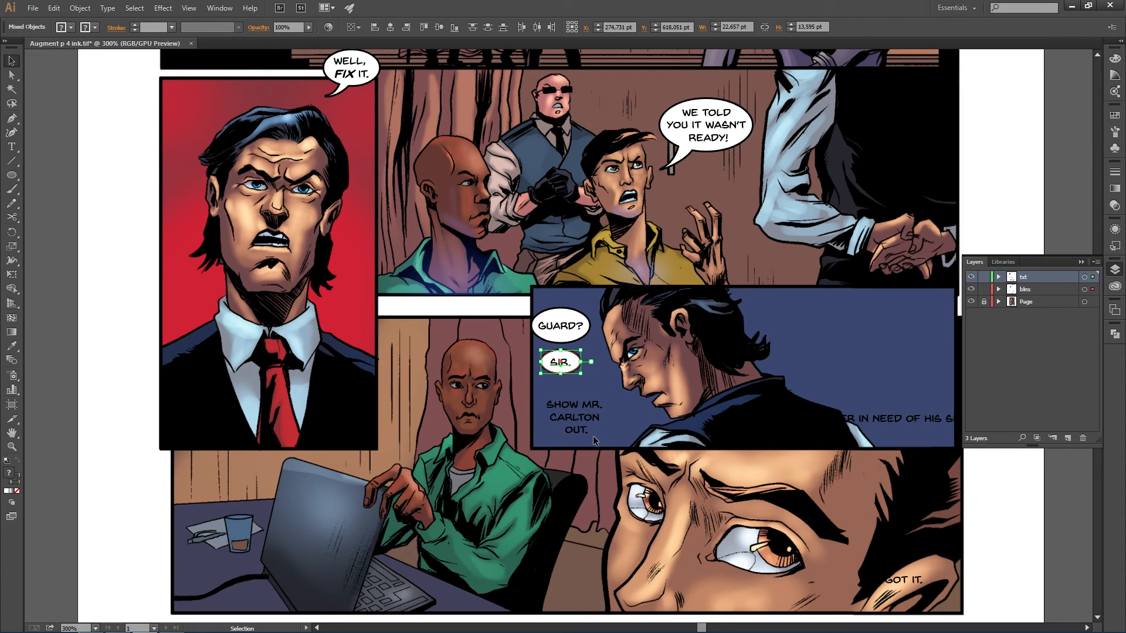
- Draw an ellipse balloon around SHOW MR. CARLTON OUT. and stretch its top and bottom to fit the three lines
{"action": "left_click_drag", "start_coordinate": [559, 340], "coordinate": [614, 440]}
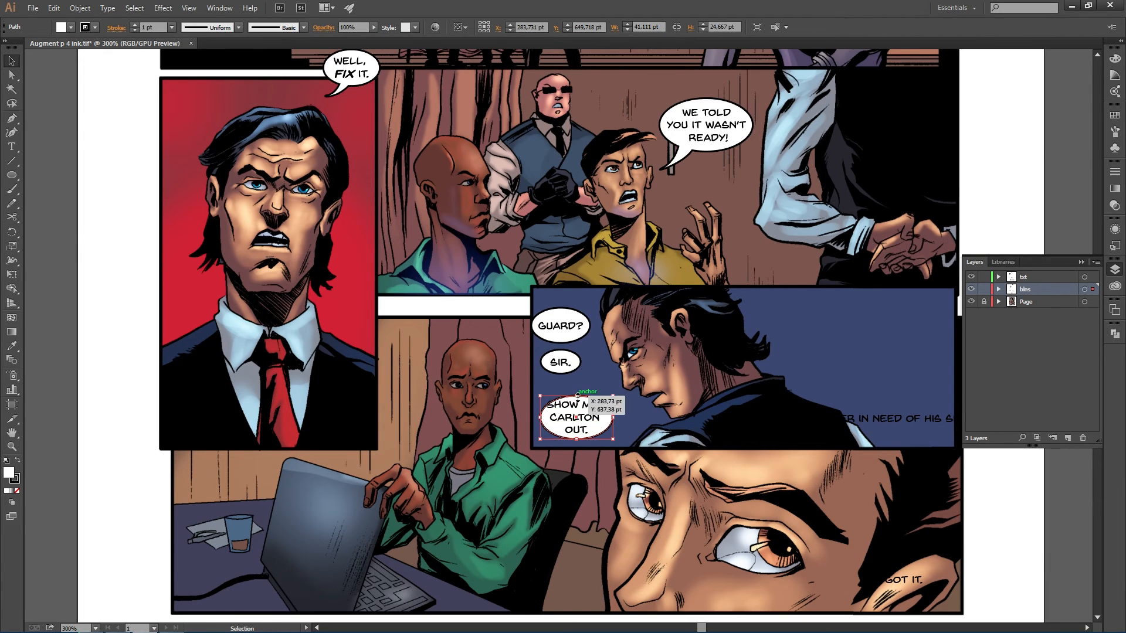
{"action": "left_click_drag", "start_coordinate": [576, 396], "coordinate": [576, 392]}
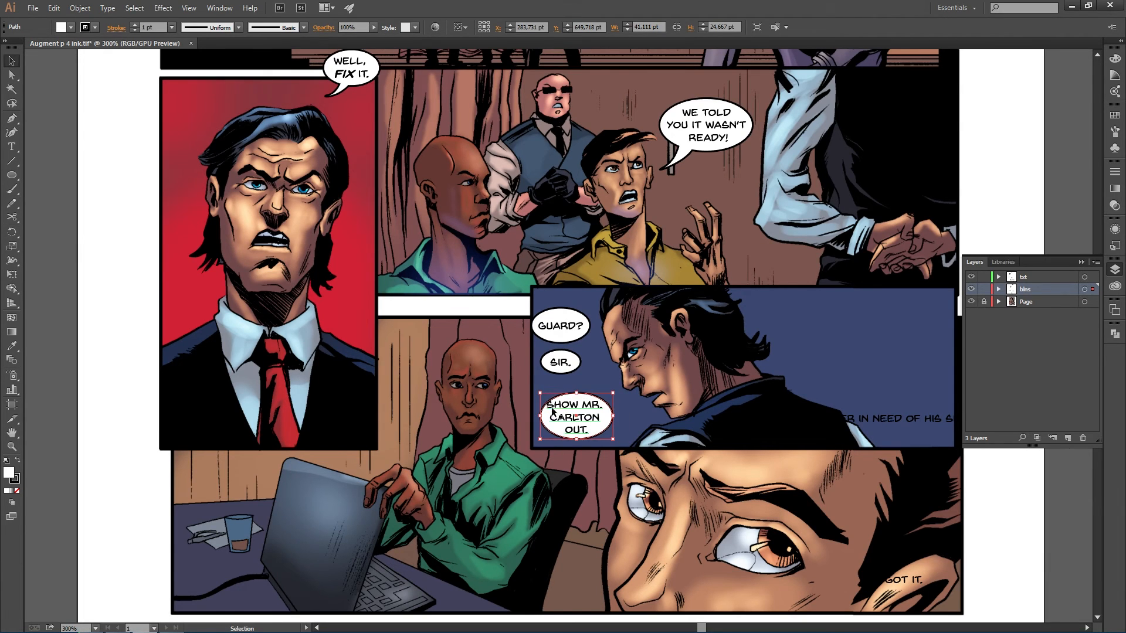
{"action": "left_click_drag", "start_coordinate": [592, 428], "coordinate": [594, 429]}
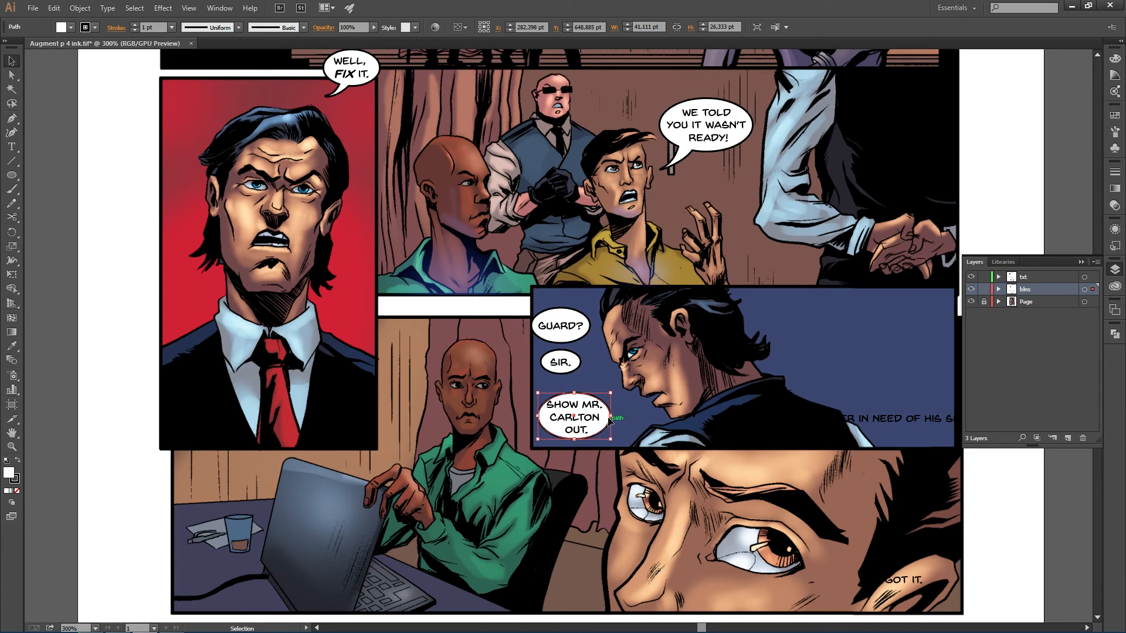
{"action": "left_click_drag", "start_coordinate": [574, 392], "coordinate": [573, 388]}
{"action": "left_click_drag", "start_coordinate": [599, 430], "coordinate": [600, 430]}
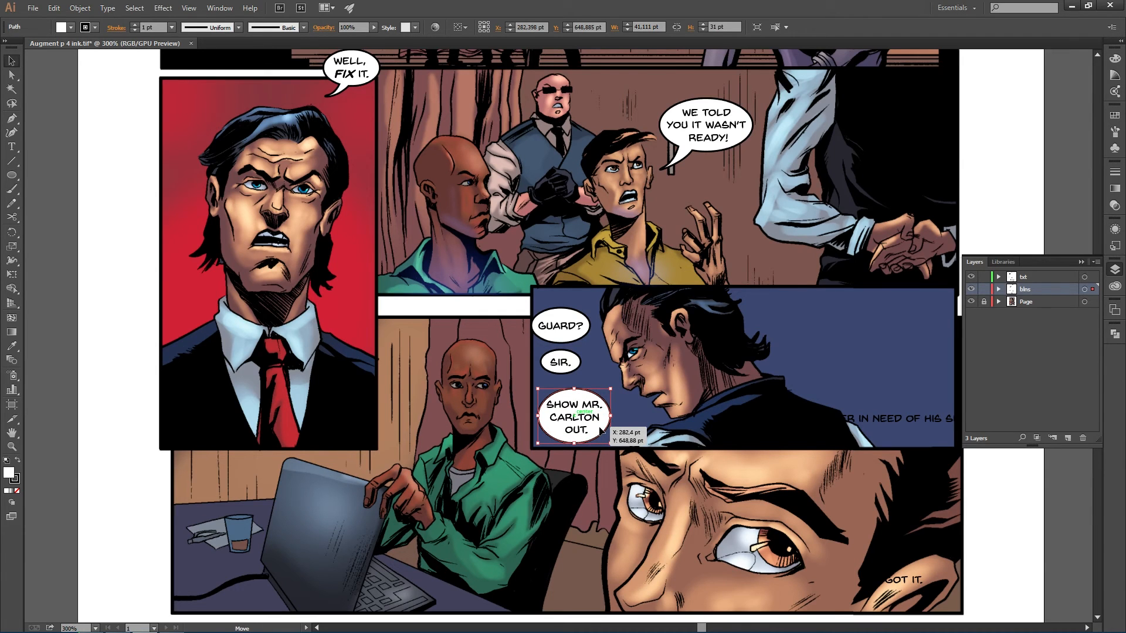
{"action": "left_click", "coordinate": [666, 469]}
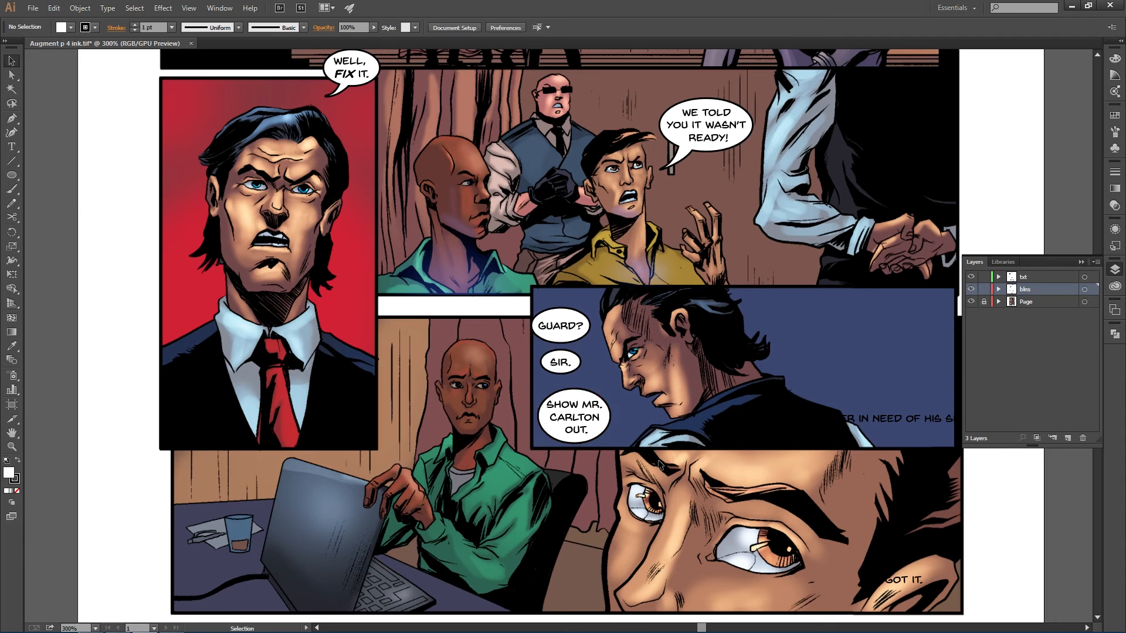
- Move the GUARD?, SIR. and SHOW MR. CARLTON OUT. balloons with their text higher in the blue panel
{"action": "left_click", "coordinate": [589, 420]}
{"action": "left_click", "coordinate": [500, 425]}
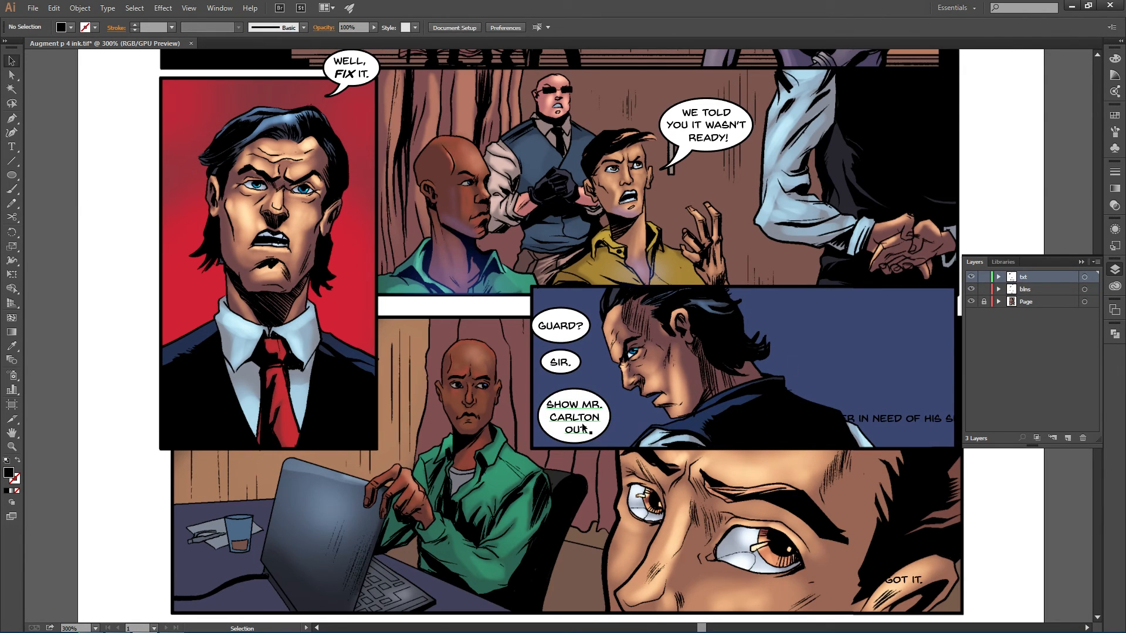
{"action": "left_click", "coordinate": [580, 418]}
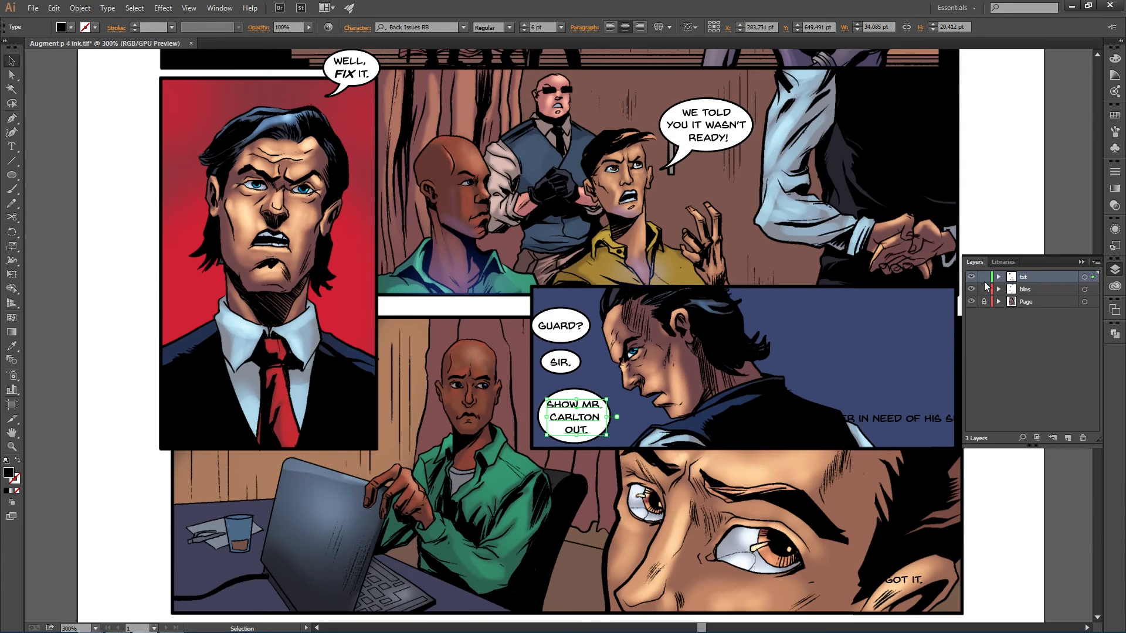
{"action": "left_click", "coordinate": [1022, 369]}
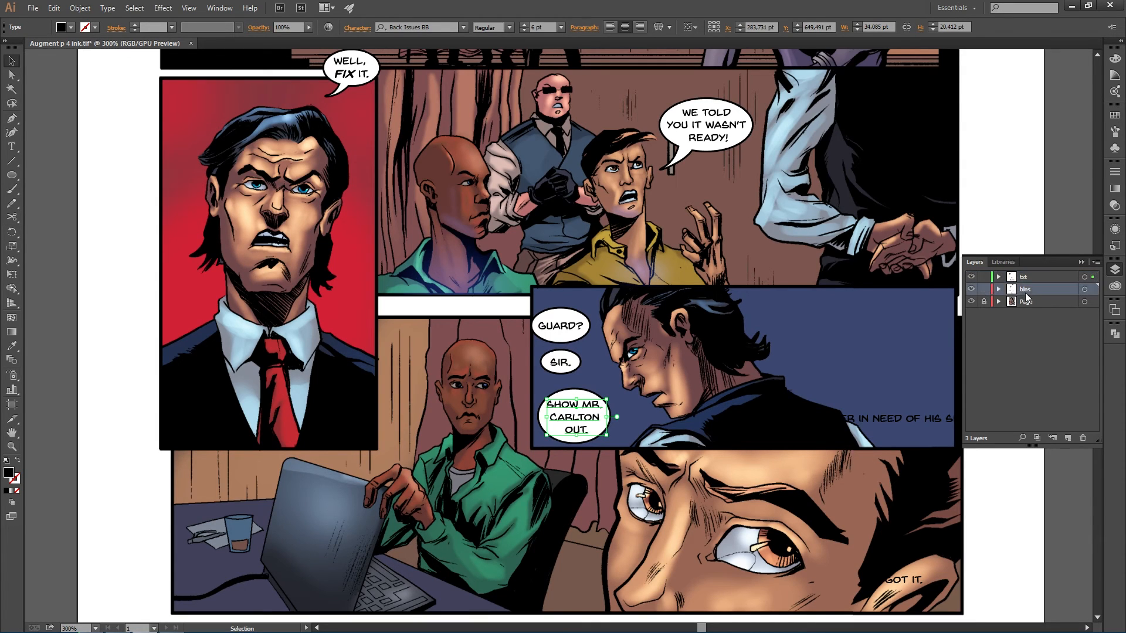
{"action": "left_click", "coordinate": [677, 399]}
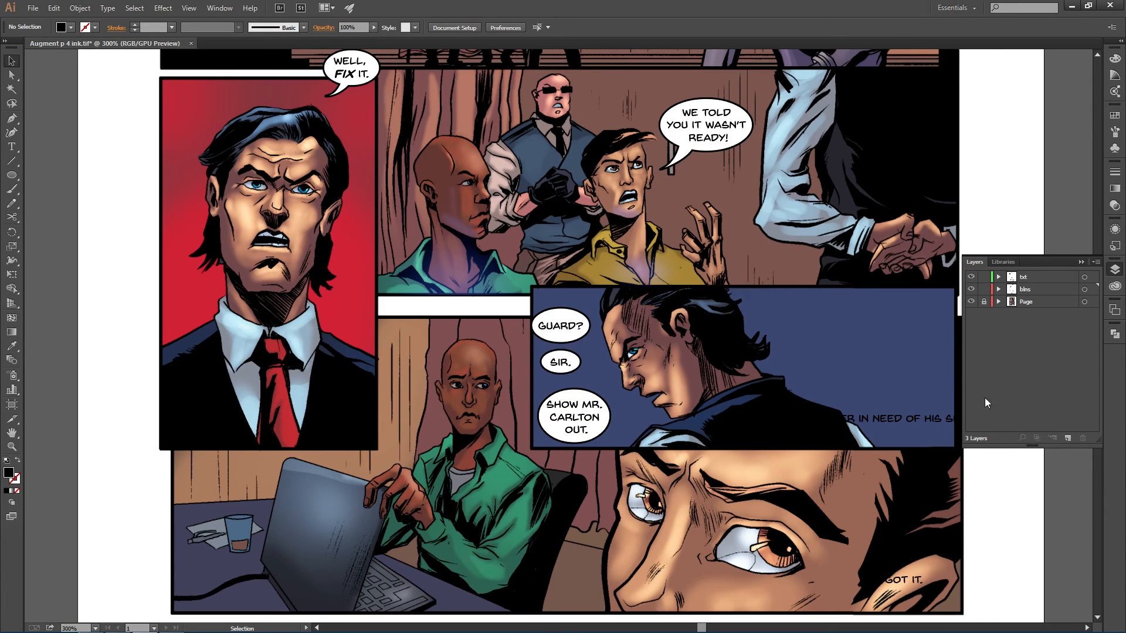
{"action": "left_click_drag", "start_coordinate": [528, 302], "coordinate": [575, 317]}
{"action": "left_click_drag", "start_coordinate": [520, 356], "coordinate": [560, 364]}
{"action": "left_click_drag", "start_coordinate": [605, 452], "coordinate": [592, 414]}
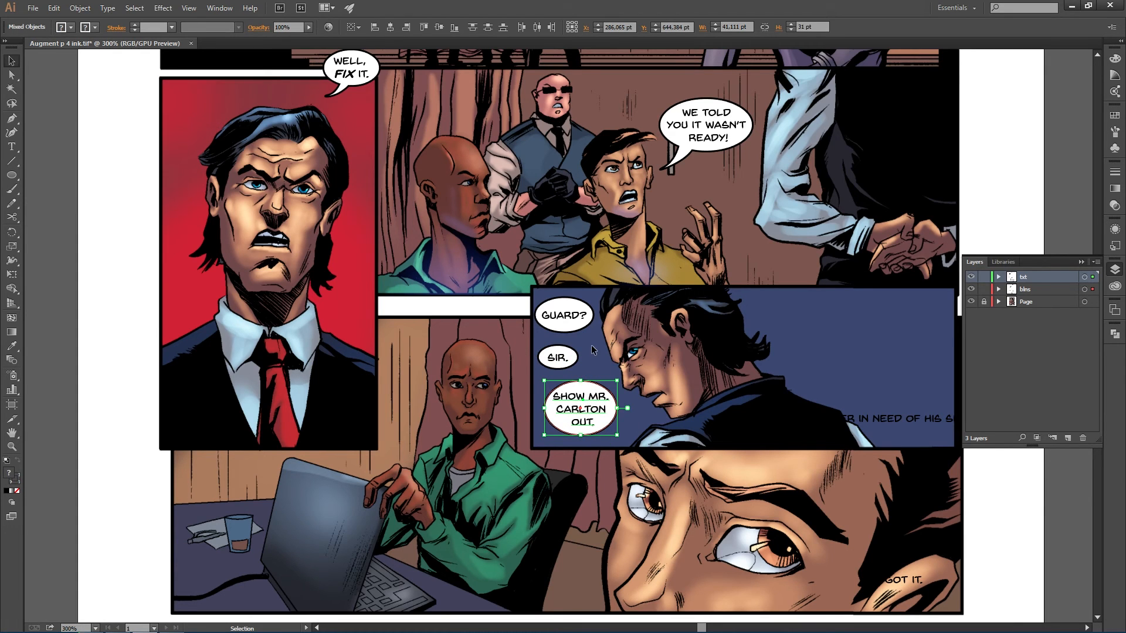
- Select the SHOW MR. CARLTON OUT. balloon and draw a tail with the Pen tool pointing to its lower right
{"action": "left_click", "coordinate": [985, 278]}
{"action": "left_click", "coordinate": [1046, 292]}
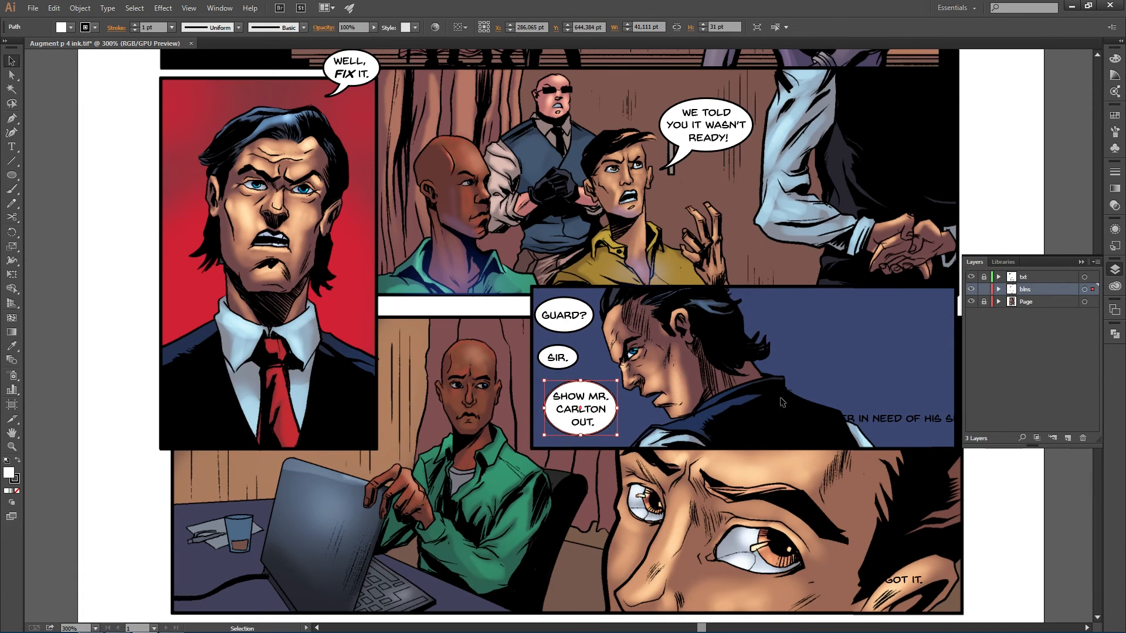
{"action": "key", "text": "p"}
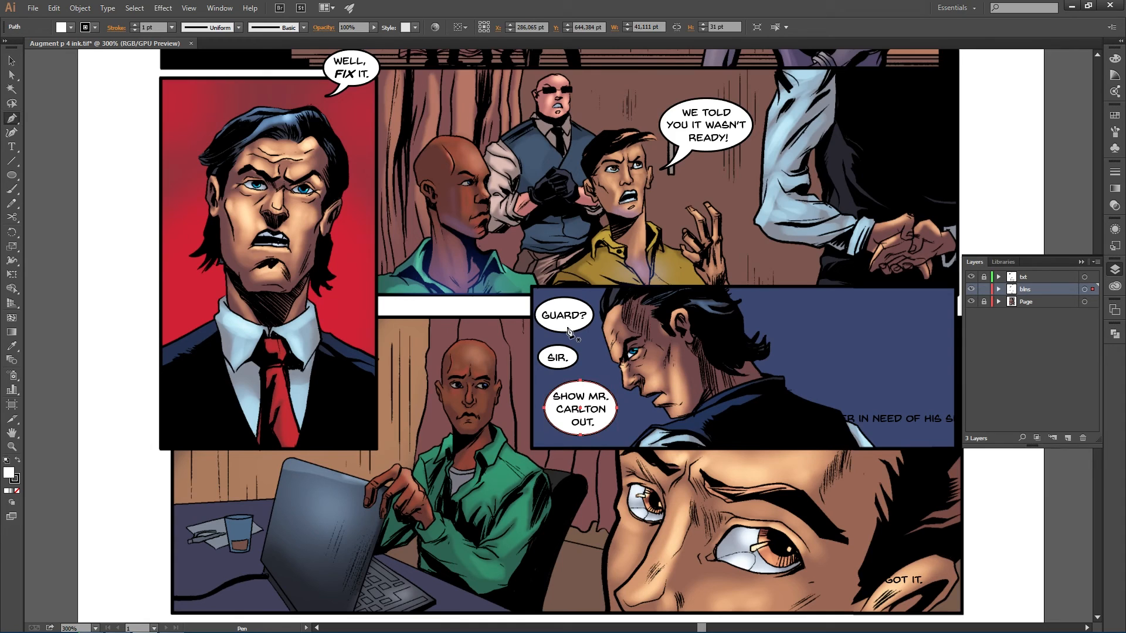
{"action": "left_click", "coordinate": [607, 416]}
{"action": "left_click", "coordinate": [622, 428]}
{"action": "left_click", "coordinate": [631, 424]}
{"action": "left_click", "coordinate": [641, 422]}
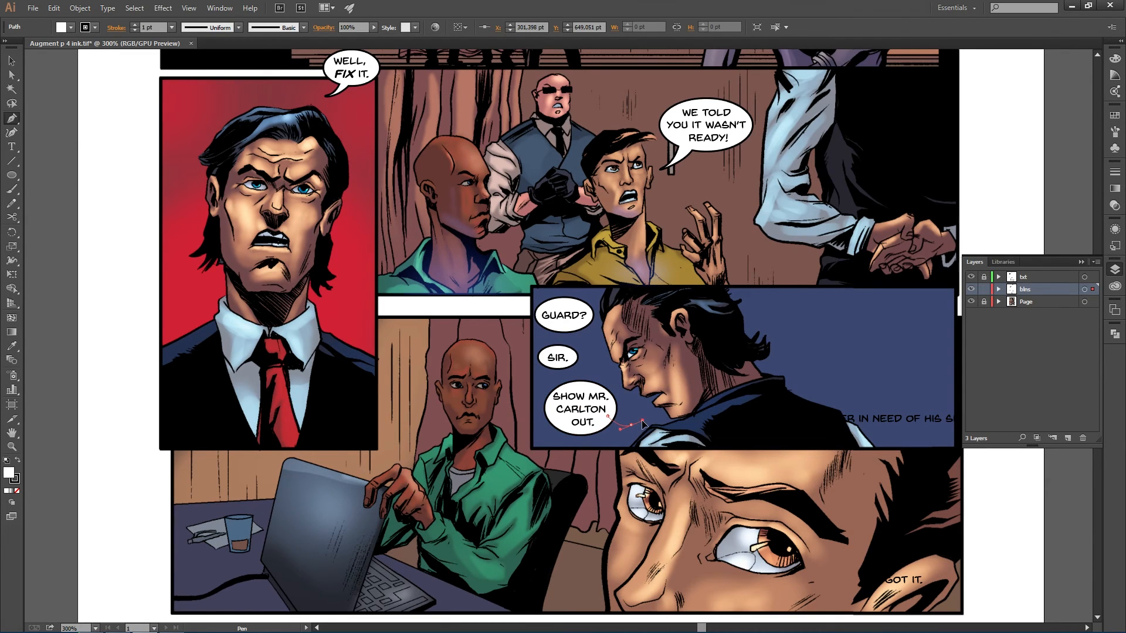
{"action": "left_click_drag", "start_coordinate": [642, 421], "coordinate": [642, 420]}
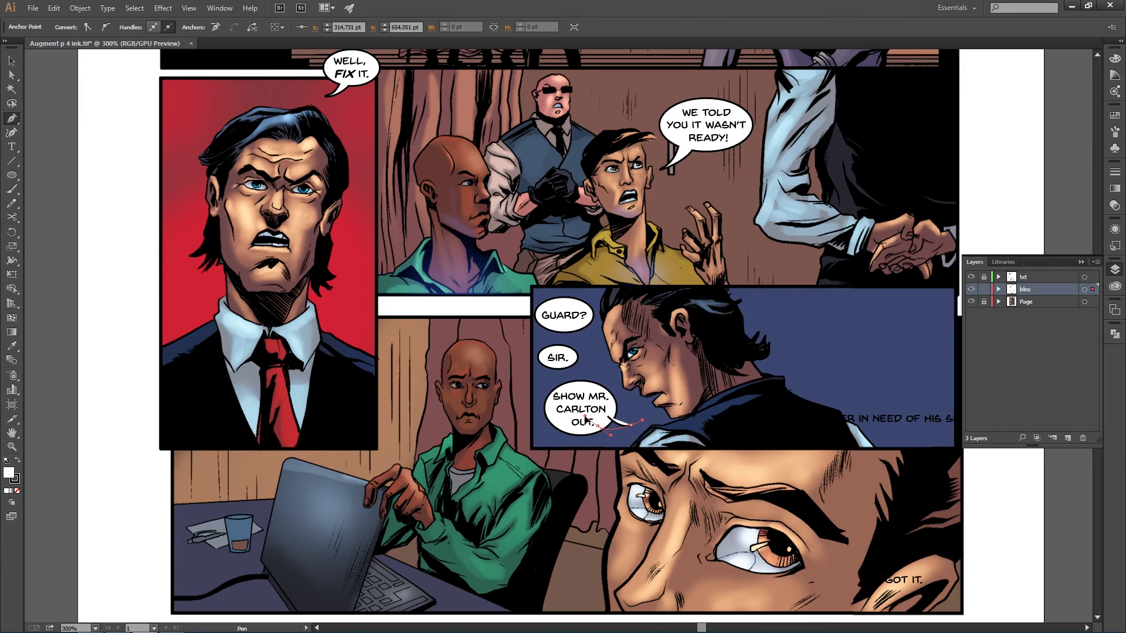
{"action": "left_click", "coordinate": [582, 418], "text": "ctrl"}
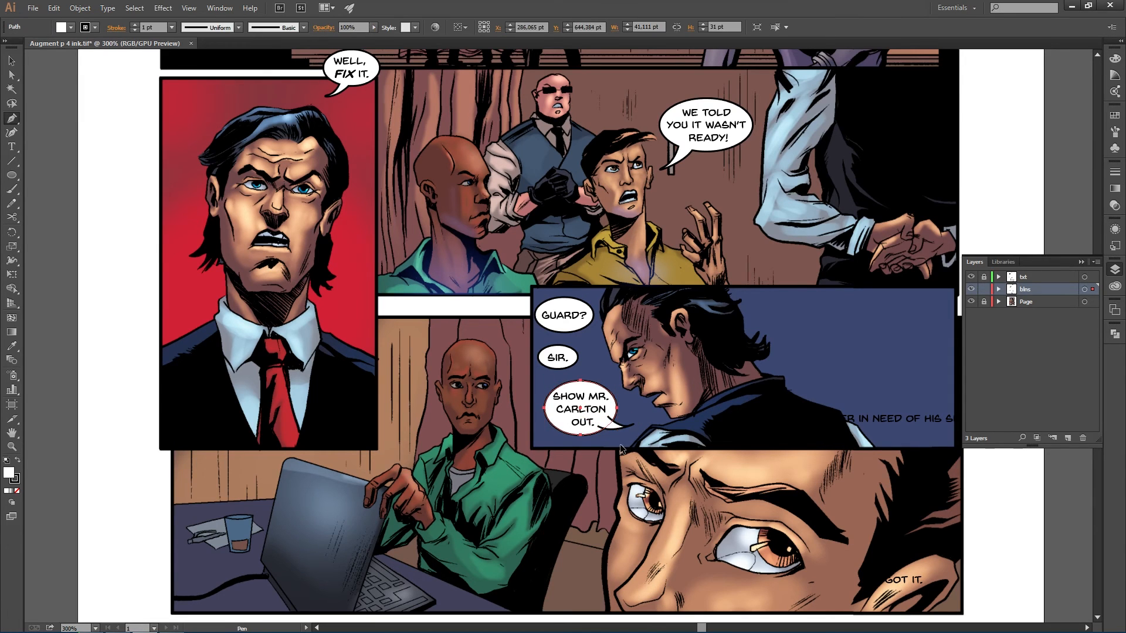
- Undo the last tail point and reposition the tail's anchor points at the balloon's lower right edge
{"action": "key", "text": "ctrl+z"}
{"action": "left_click_drag", "start_coordinate": [627, 429], "coordinate": [628, 428]}
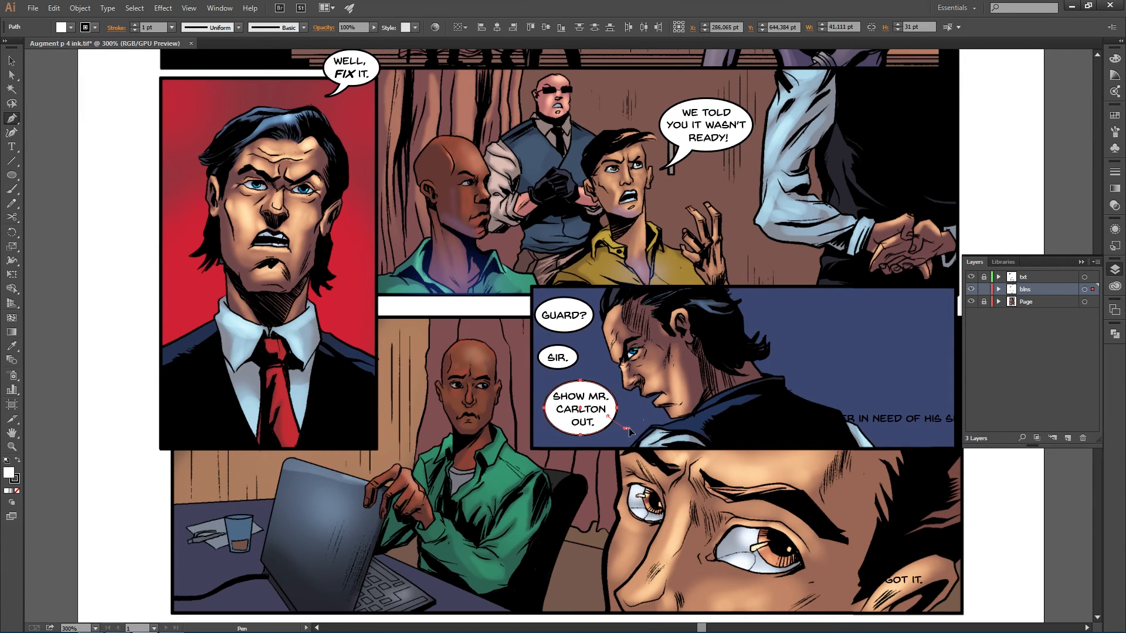
{"action": "left_click", "coordinate": [603, 434]}
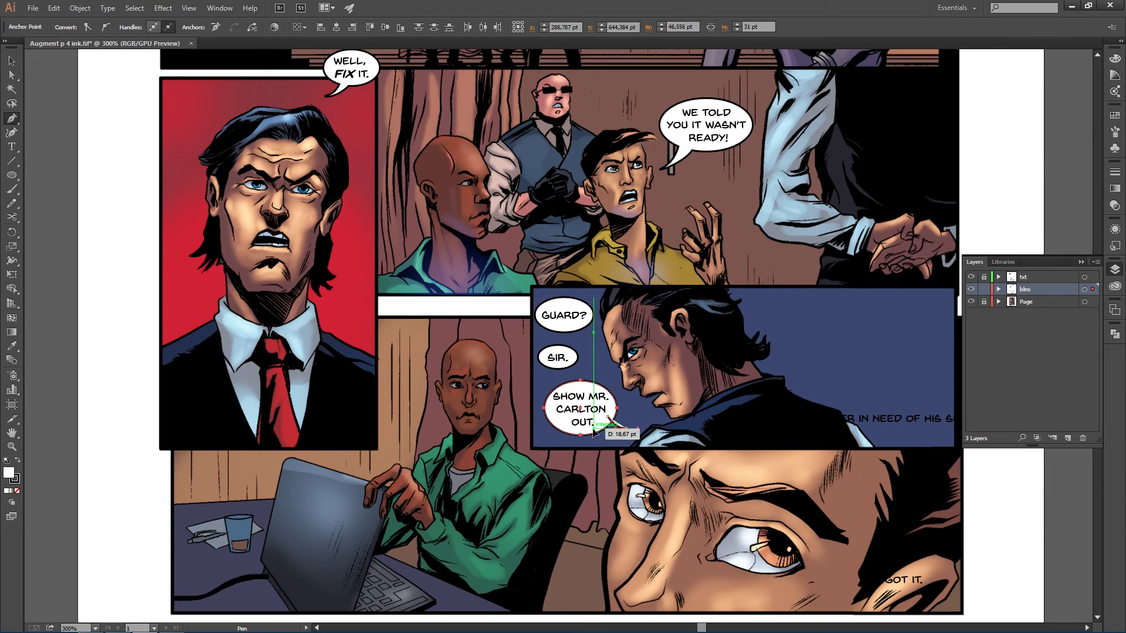
{"action": "left_click_drag", "start_coordinate": [577, 421], "coordinate": [577, 421]}
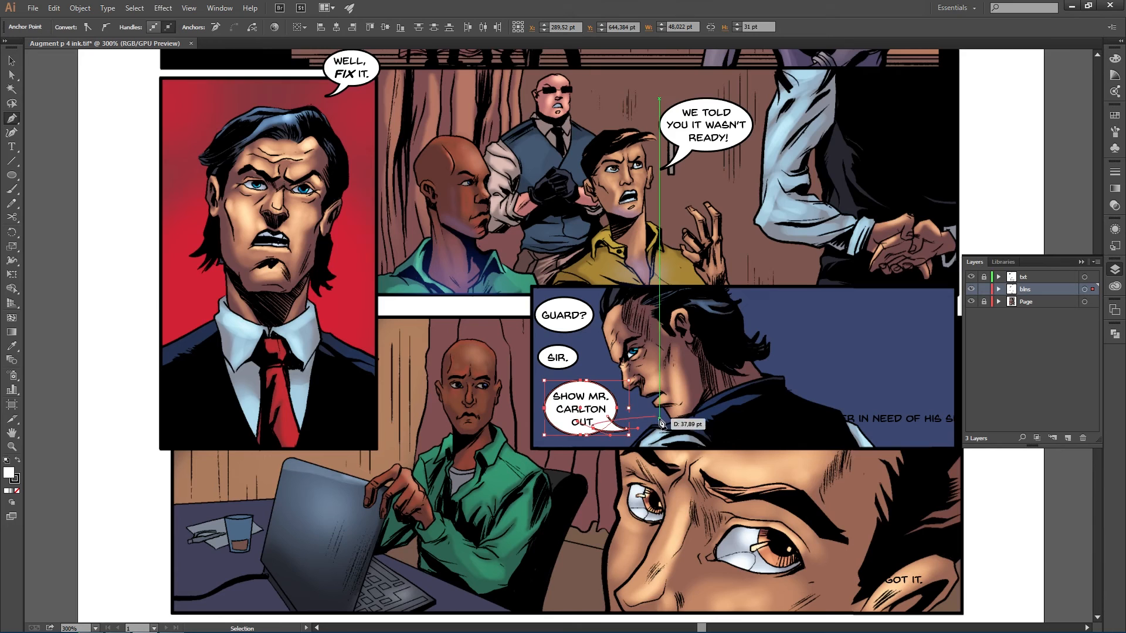
{"action": "left_click", "coordinate": [662, 417], "text": "ctrl"}
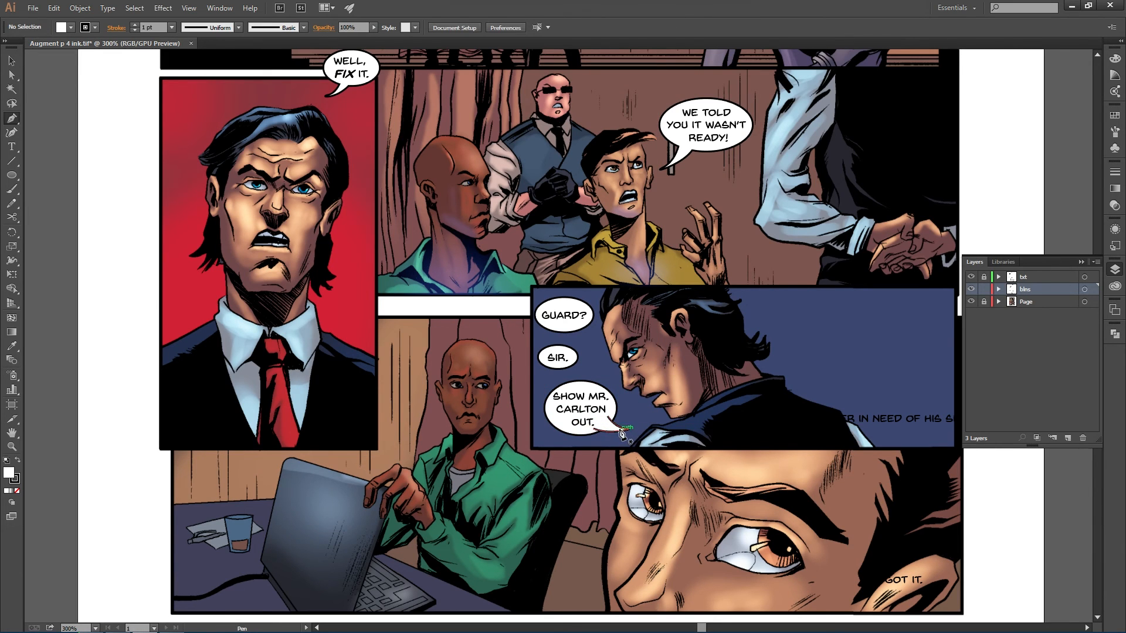
- Unite the tail with the SHOW MR. CARLTON OUT. balloon into one shape using Pathfinder
{"action": "left_click", "coordinate": [616, 428], "text": "ctrl"}
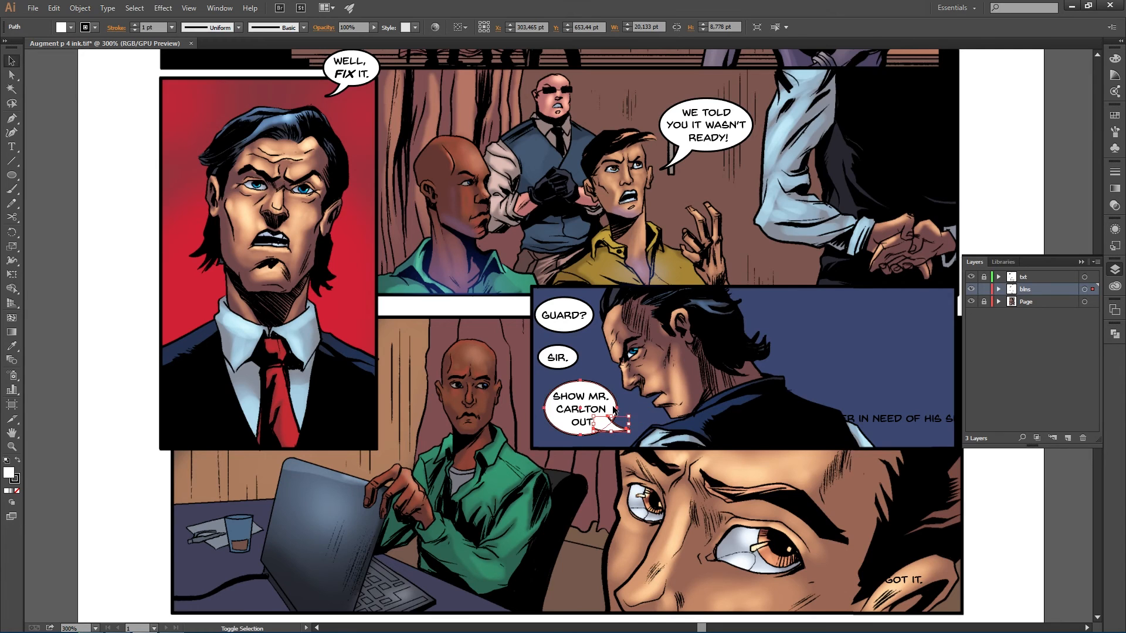
{"action": "left_click", "coordinate": [615, 410], "text": "shift"}
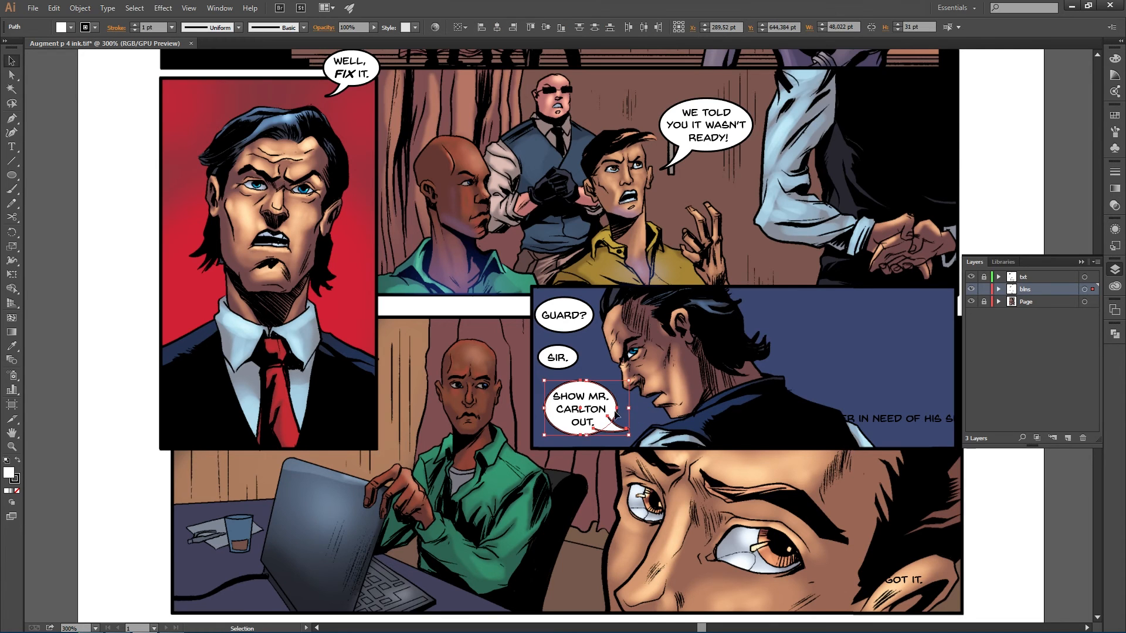
{"action": "left_click", "coordinate": [1112, 335]}
{"action": "left_click", "coordinate": [978, 352]}
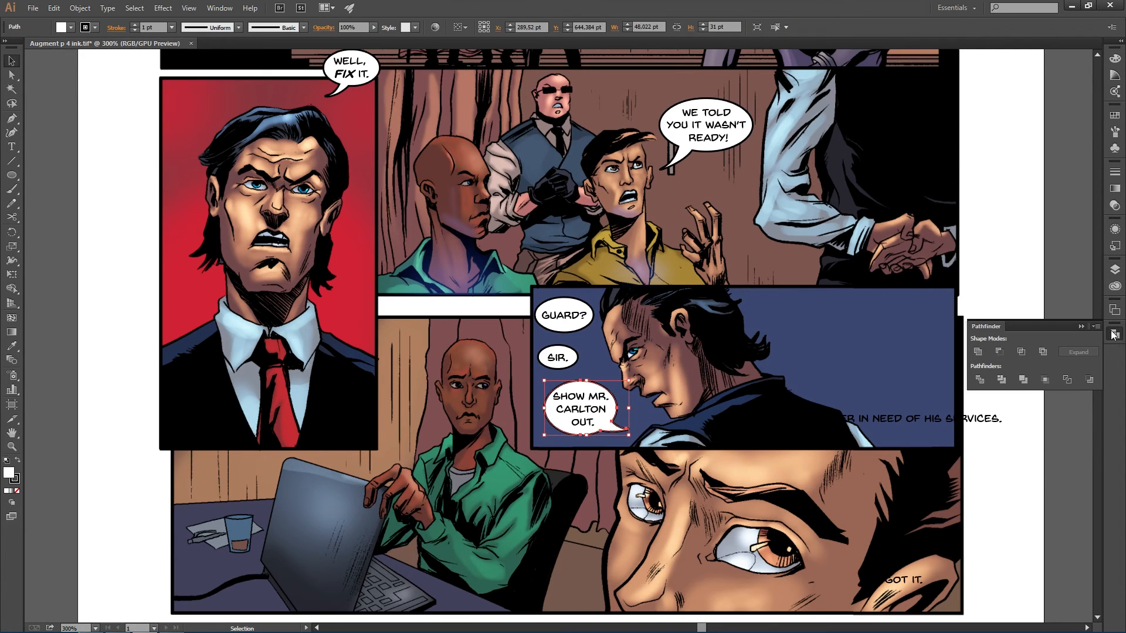
{"action": "left_click", "coordinate": [1112, 334]}
{"action": "left_click", "coordinate": [479, 436]}
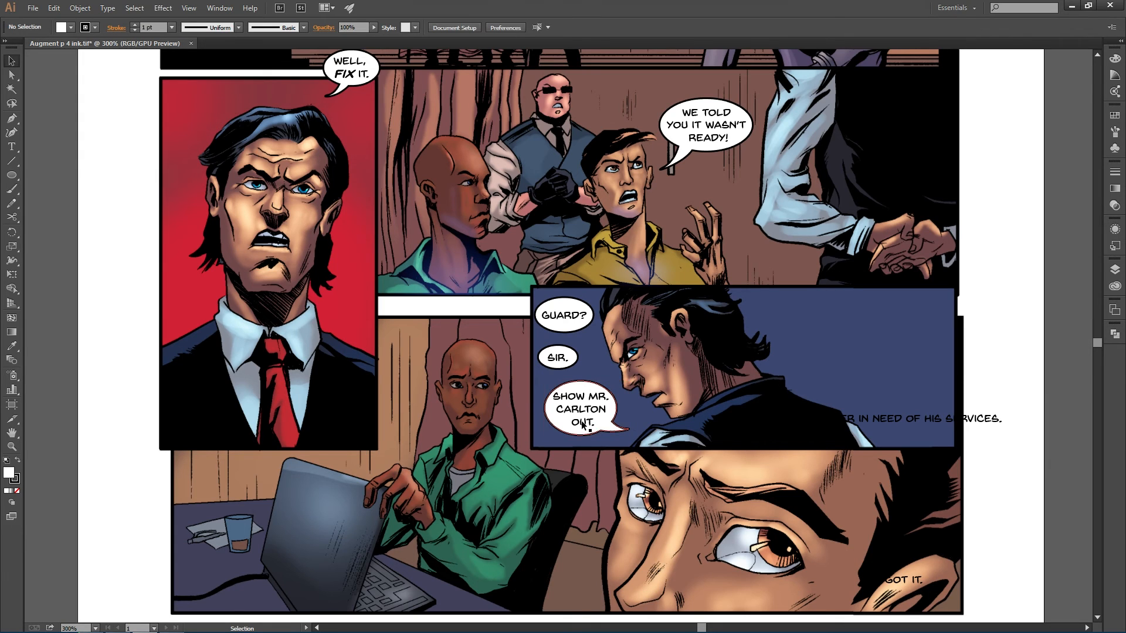
- Draw a curved connector with the Pen tool from the GUARD? balloon through SIR. down to the SHOW MR. CARLTON OUT. balloon
{"action": "key", "text": "p"}
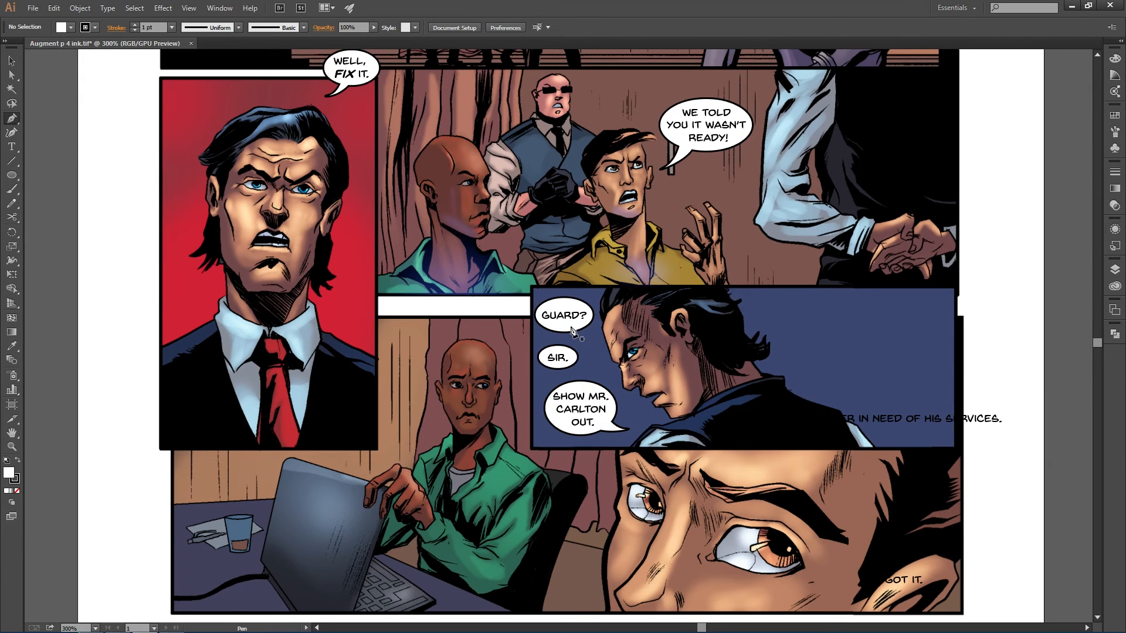
{"action": "left_click", "coordinate": [571, 324]}
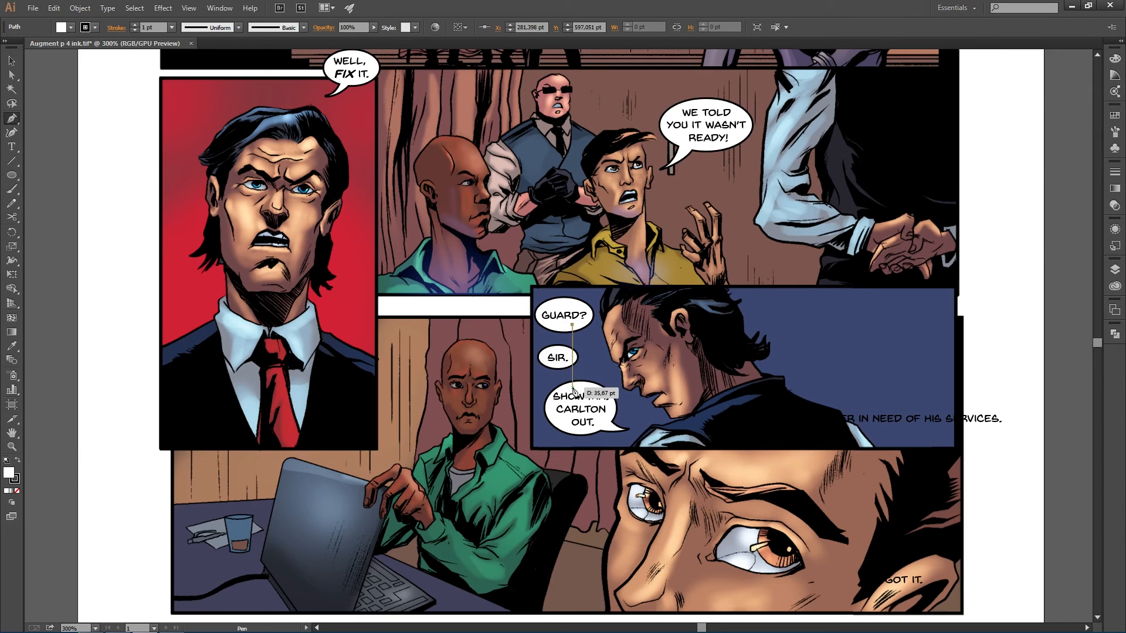
{"action": "left_click_drag", "start_coordinate": [574, 385], "coordinate": [600, 410]}
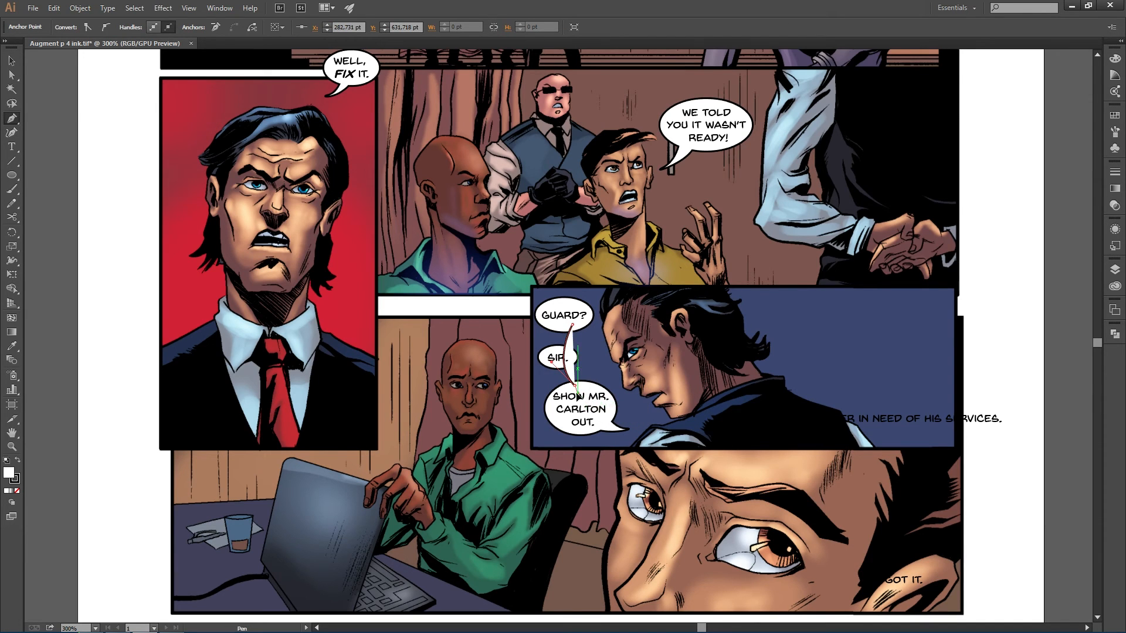
{"action": "left_click_drag", "start_coordinate": [578, 394], "coordinate": [583, 282]}
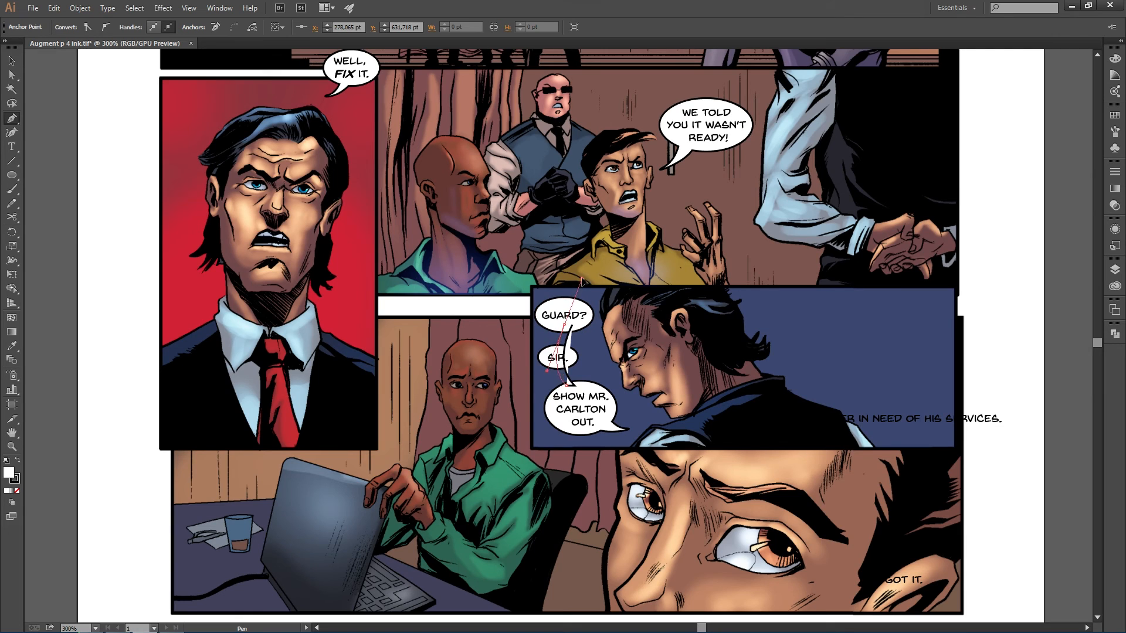
{"action": "left_click", "coordinate": [582, 284]}
{"action": "left_click_drag", "start_coordinate": [582, 285], "coordinate": [582, 284]}
{"action": "left_click", "coordinate": [633, 339], "text": "ctrl"}
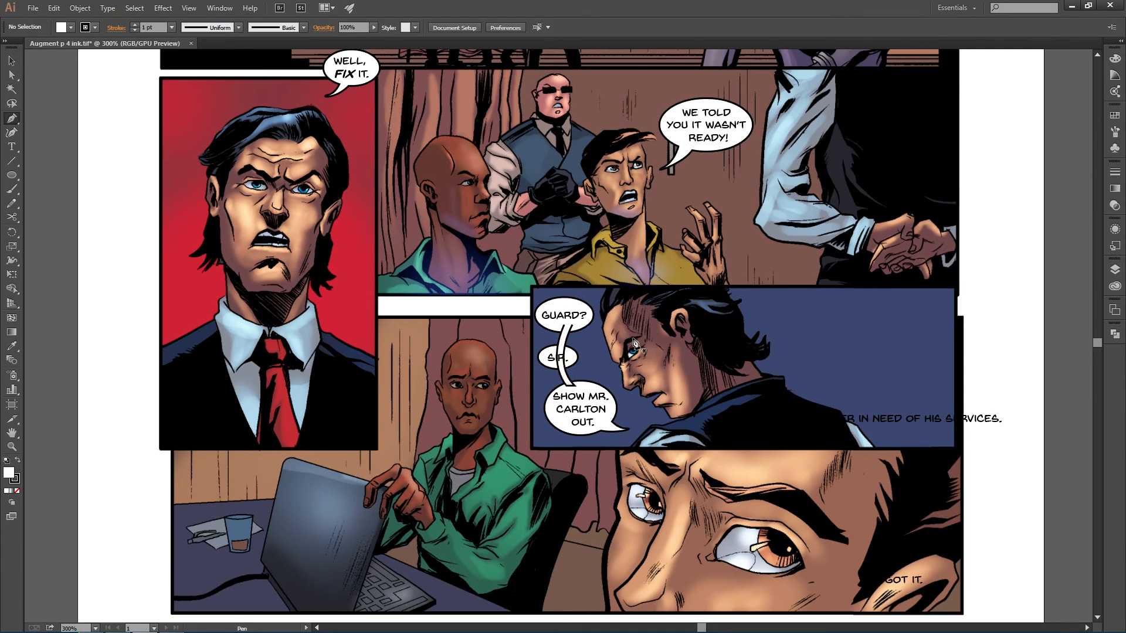
- Select the balloons and connector, then undo the last Pen action on the connector
{"action": "key", "text": "v"}
{"action": "left_click", "coordinate": [587, 325]}
{"action": "left_click", "coordinate": [566, 381], "text": "shift"}
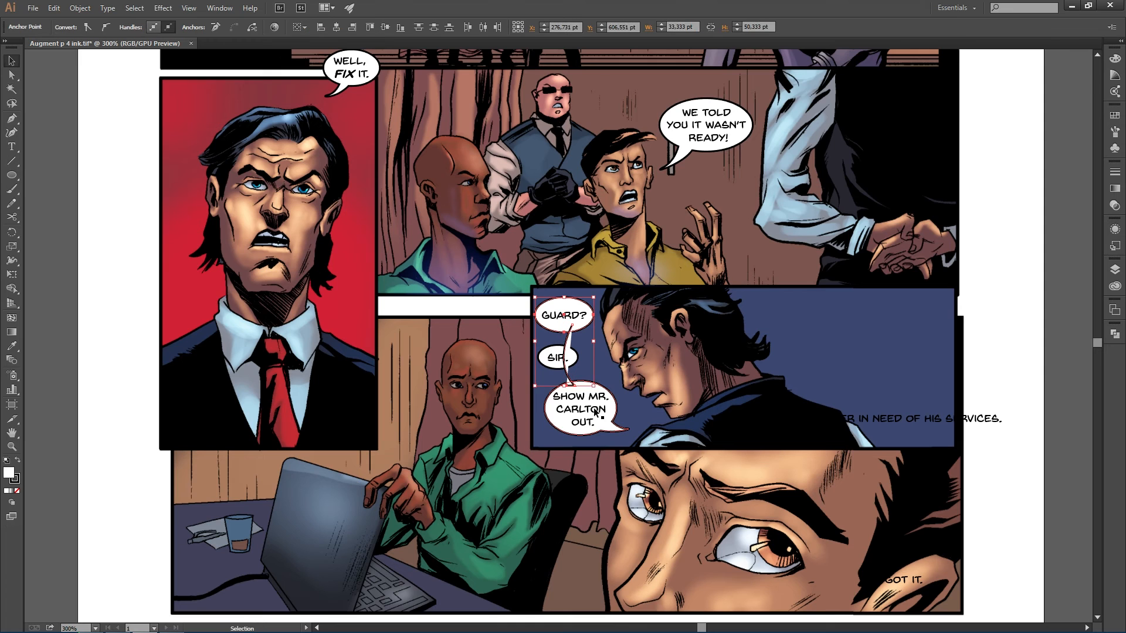
{"action": "left_click", "coordinate": [54, 8]}
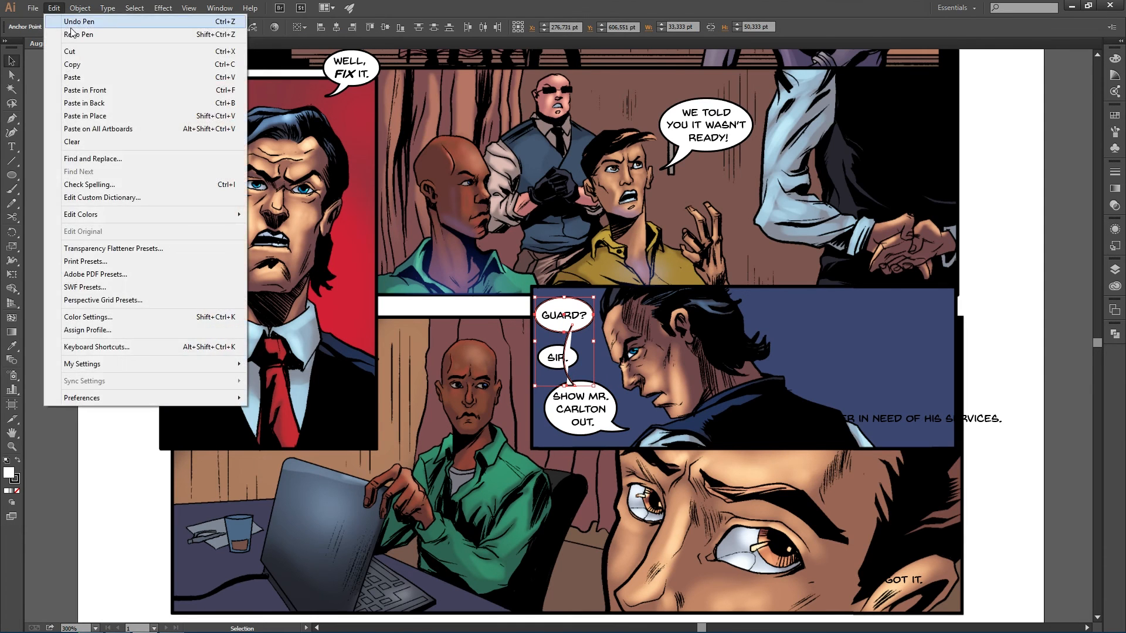
{"action": "left_click", "coordinate": [71, 26]}
{"action": "left_click", "coordinate": [602, 431], "text": "shift"}
- Bring the SIR. balloon to the front so it sits over the connector
{"action": "left_click", "coordinate": [1114, 334]}
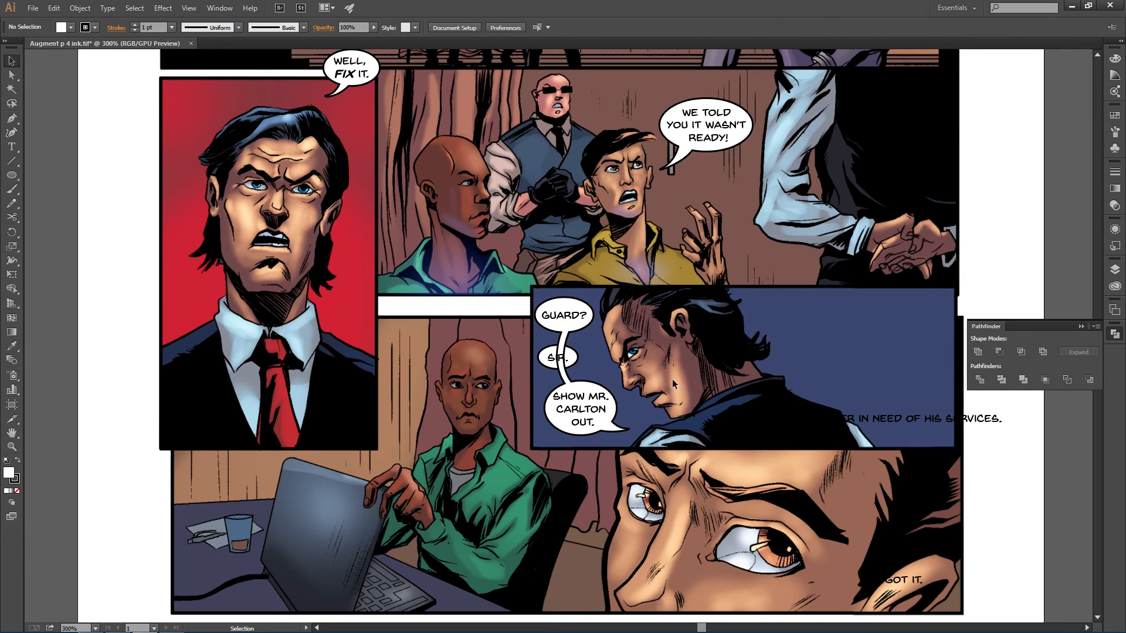
{"action": "left_click", "coordinate": [546, 364]}
{"action": "key", "text": "a"}
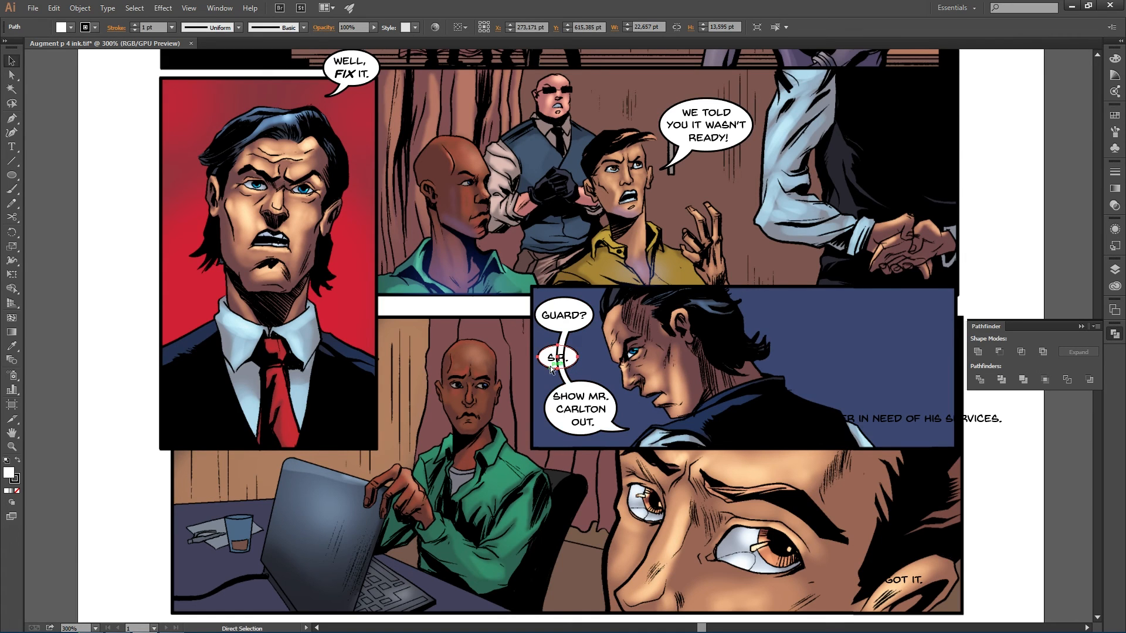
{"action": "key", "text": "ctrl+shift+bracketright"}
{"action": "left_click", "coordinate": [495, 360]}
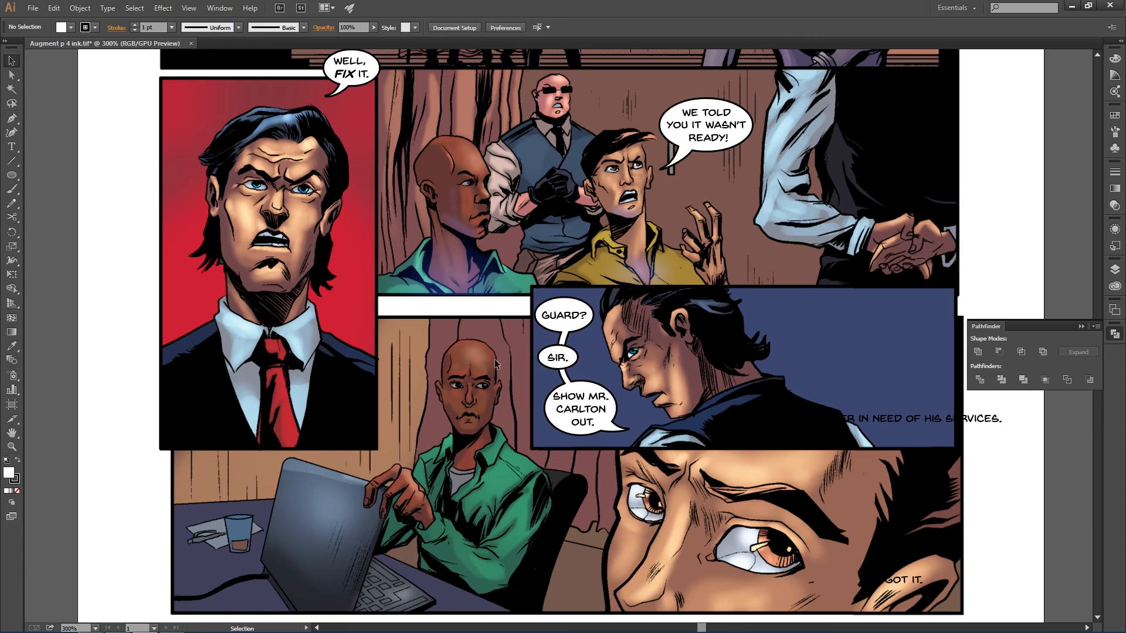
- Move the three connected balloons together with their text further up in the blue panel
{"action": "left_click_drag", "start_coordinate": [500, 289], "coordinate": [582, 432]}
{"action": "left_click", "coordinate": [1114, 269]}
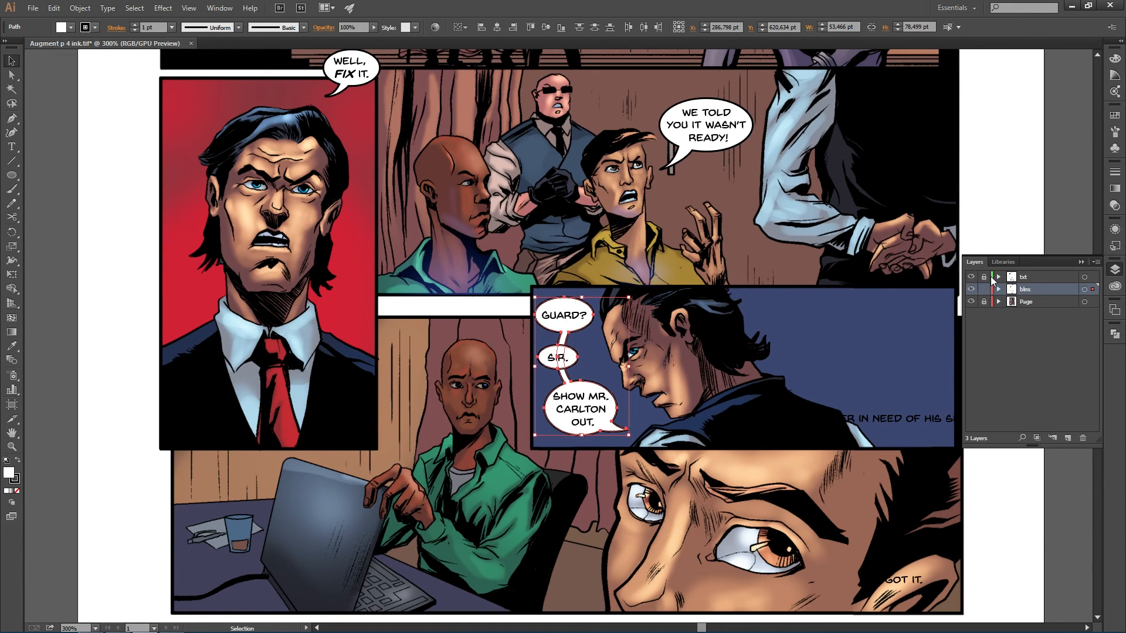
{"action": "left_click", "coordinate": [397, 315]}
{"action": "left_click_drag", "start_coordinate": [518, 306], "coordinate": [590, 387]}
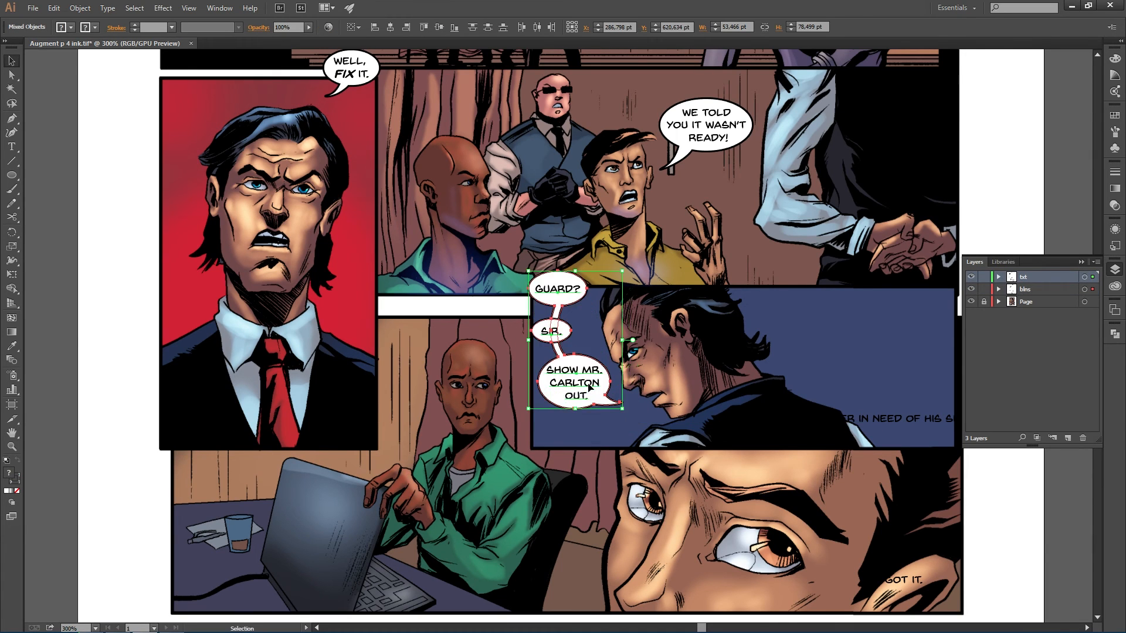
{"action": "left_click", "coordinate": [589, 435]}
{"action": "scroll", "coordinate": [597, 429], "scroll_direction": "down", "scroll_amount": 1}
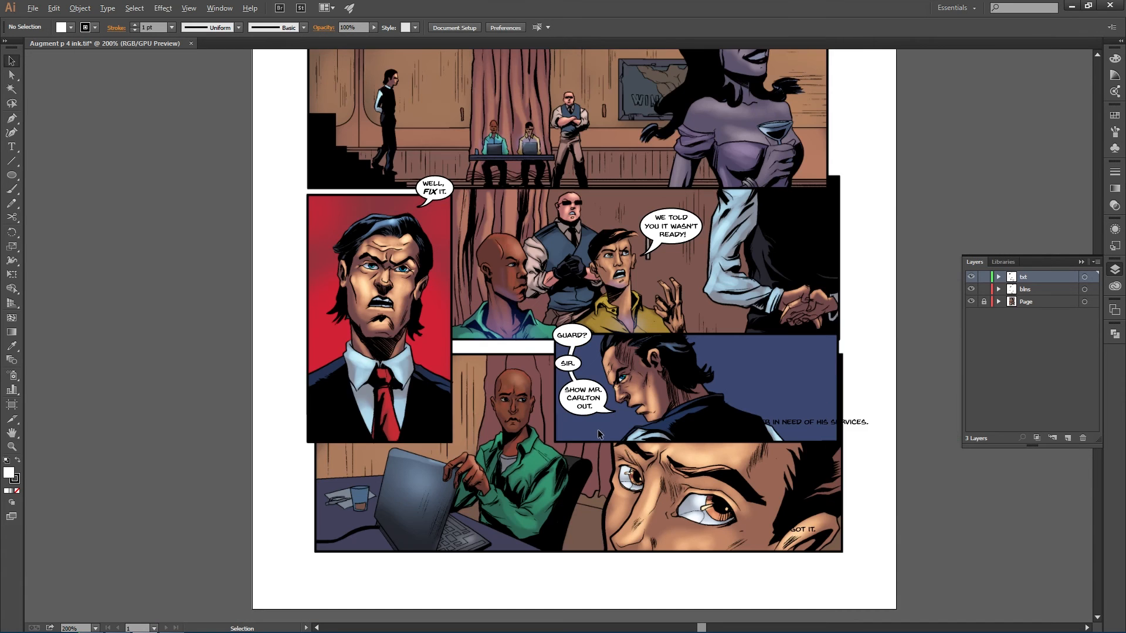
{"action": "scroll", "coordinate": [687, 445], "scroll_direction": "up", "scroll_amount": 1}
{"action": "scroll", "coordinate": [687, 445], "scroll_direction": "down", "scroll_amount": 3}
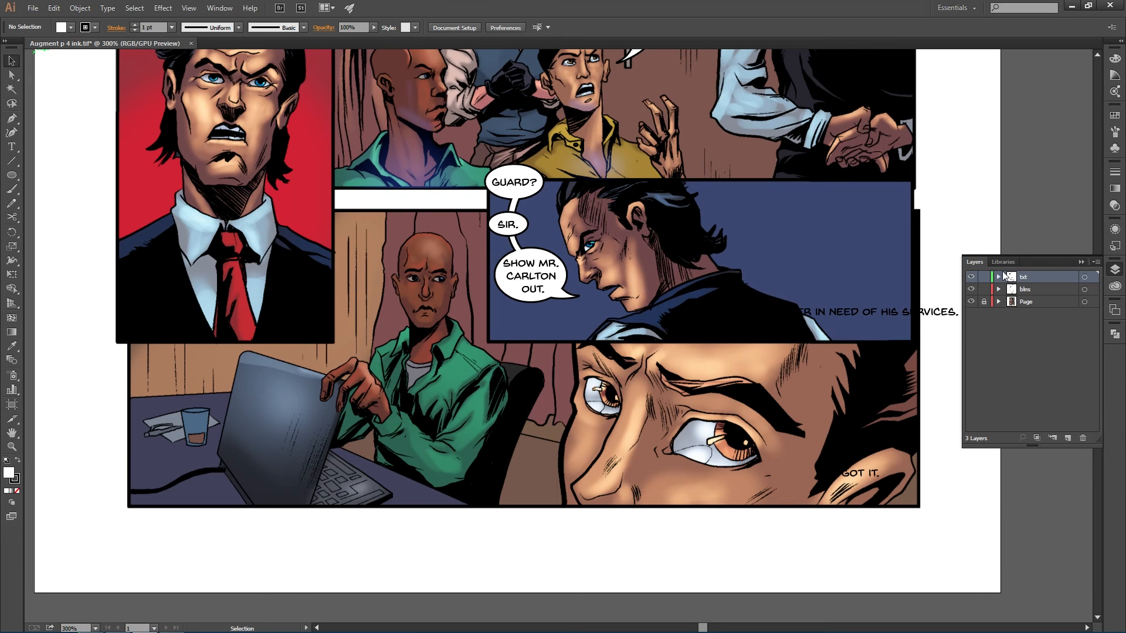
- Widen the SIR. balloon to fit its text and select it with its text
{"action": "left_click", "coordinate": [1030, 290]}
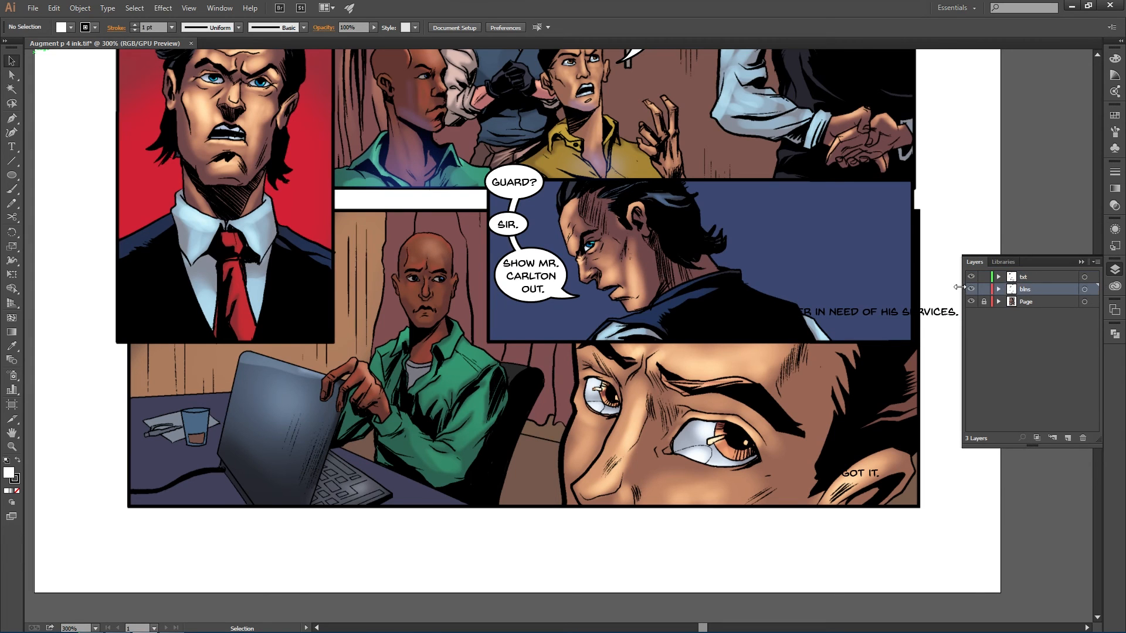
{"action": "left_click", "coordinate": [506, 230]}
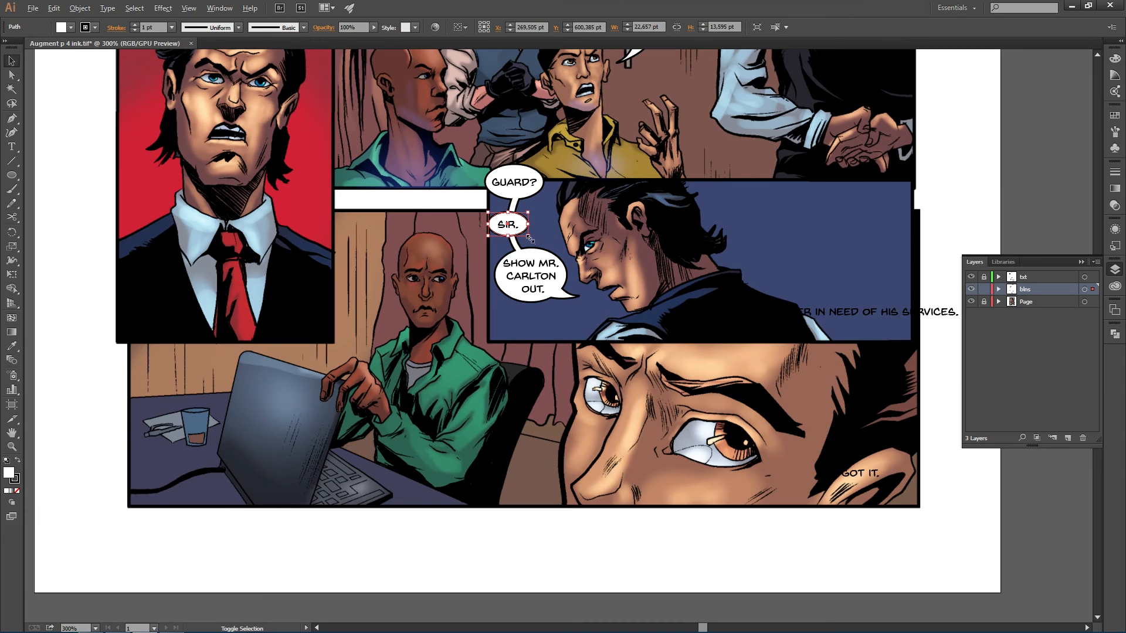
{"action": "left_click", "coordinate": [525, 359]}
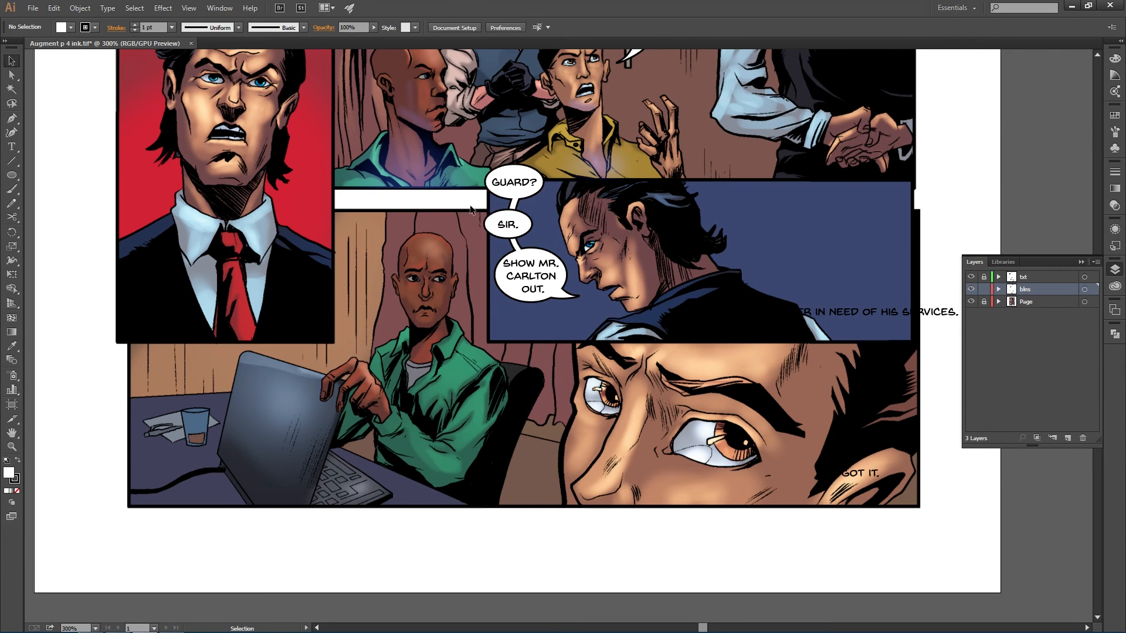
{"action": "left_click", "coordinate": [491, 225]}
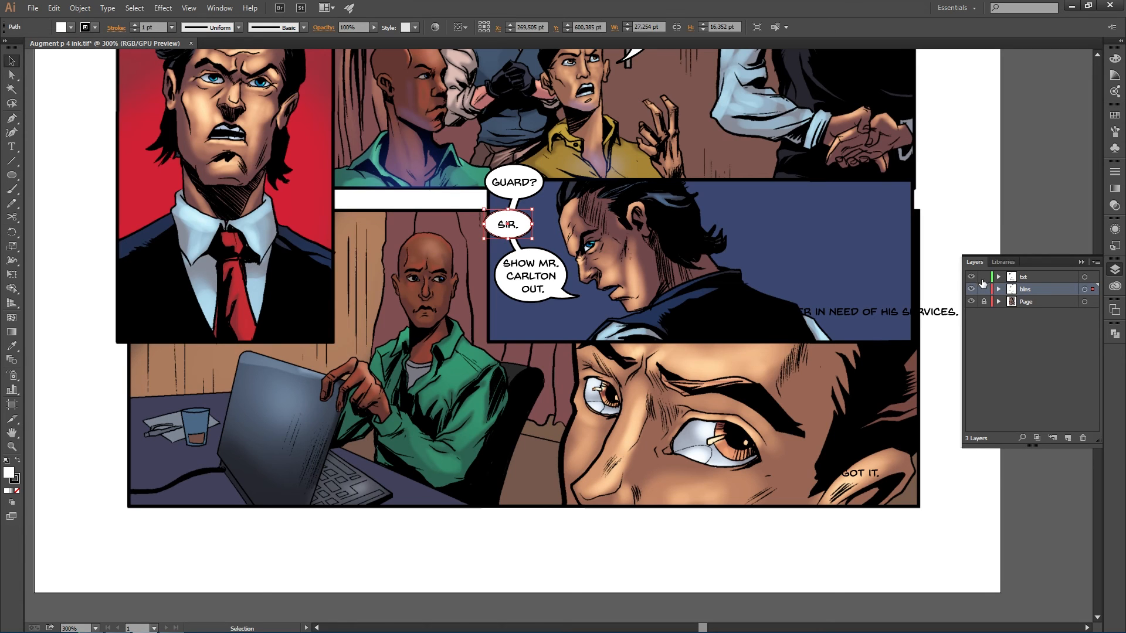
{"action": "left_click_drag", "start_coordinate": [466, 207], "coordinate": [519, 229]}
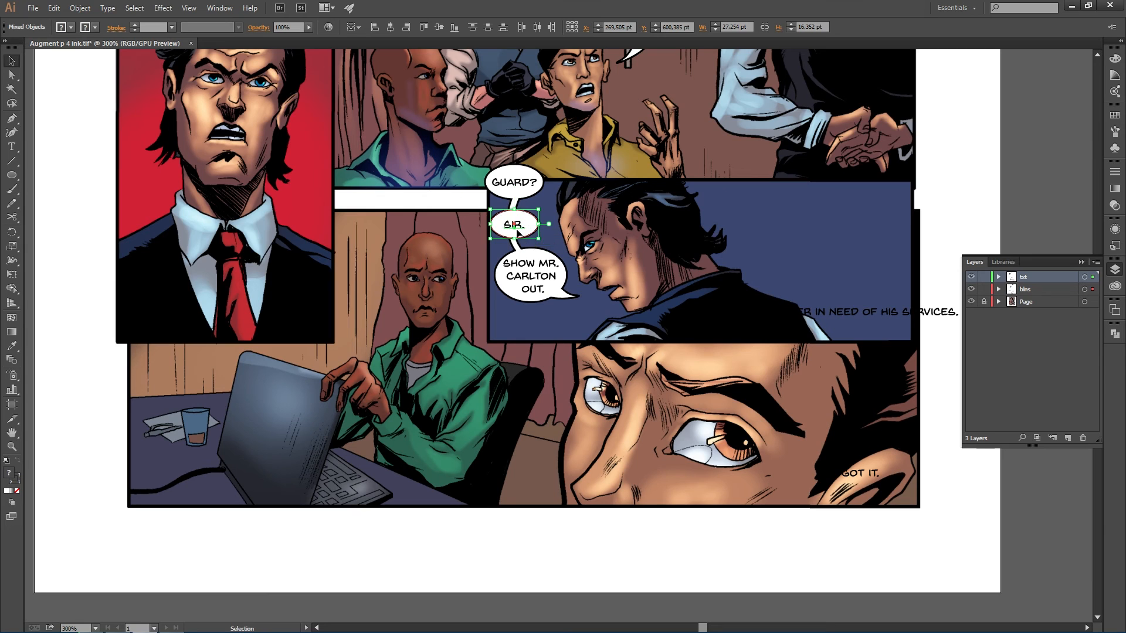
- Undo the last move of the SIR. balloon and its text
{"action": "left_click", "coordinate": [489, 337]}
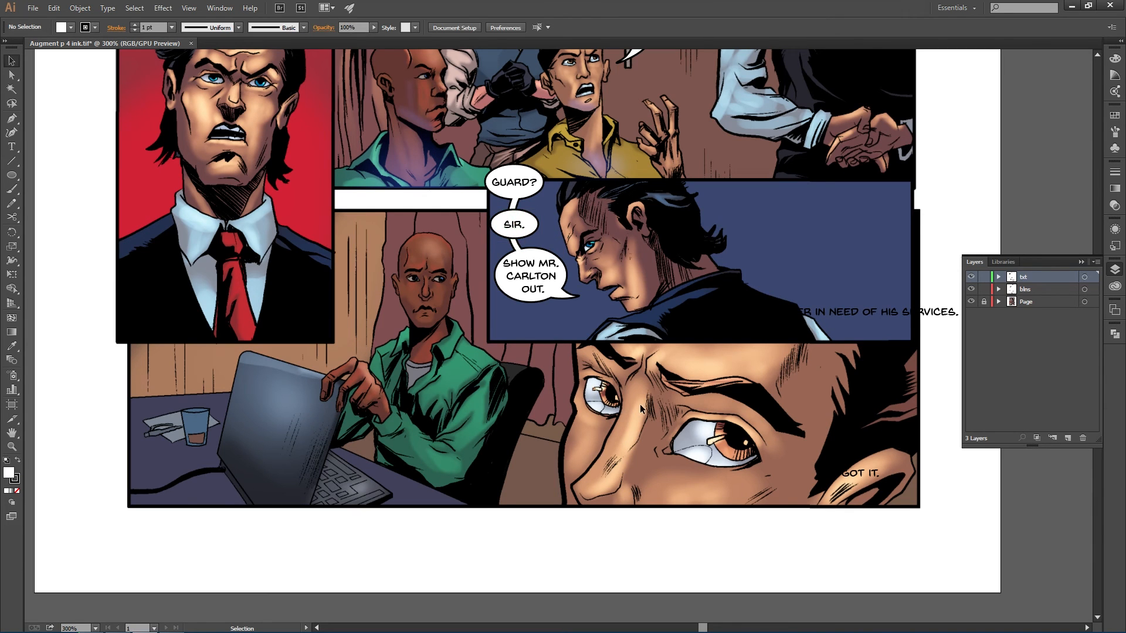
{"action": "key", "text": "ctrl+z"}
{"action": "key", "text": "ctrl+z"}
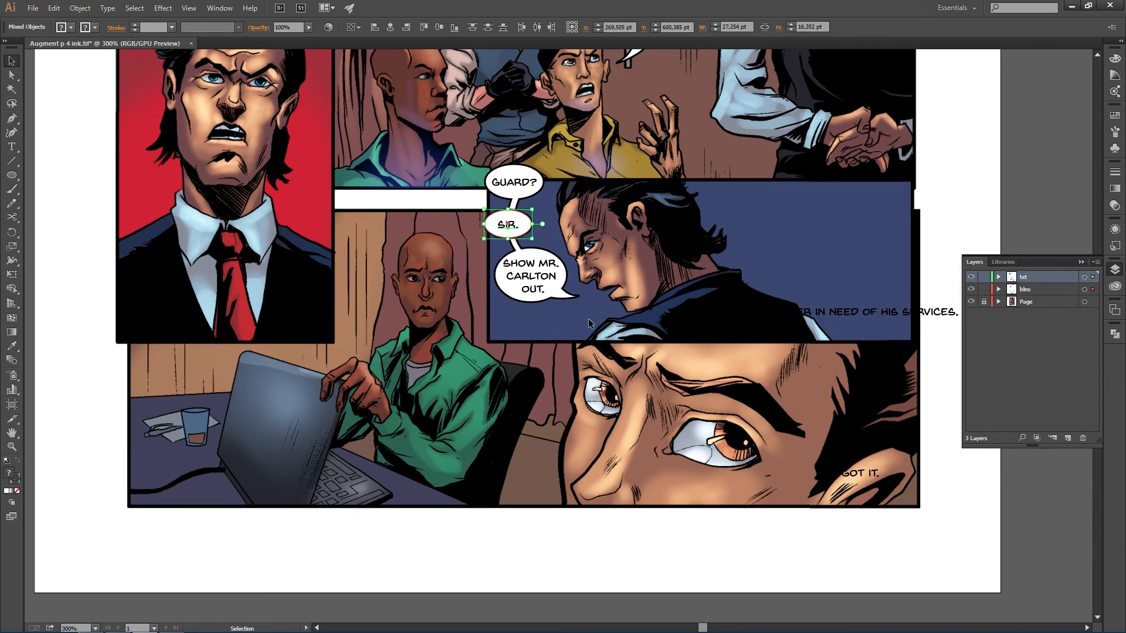
{"action": "left_click", "coordinate": [53, 9]}
{"action": "left_click", "coordinate": [71, 33]}
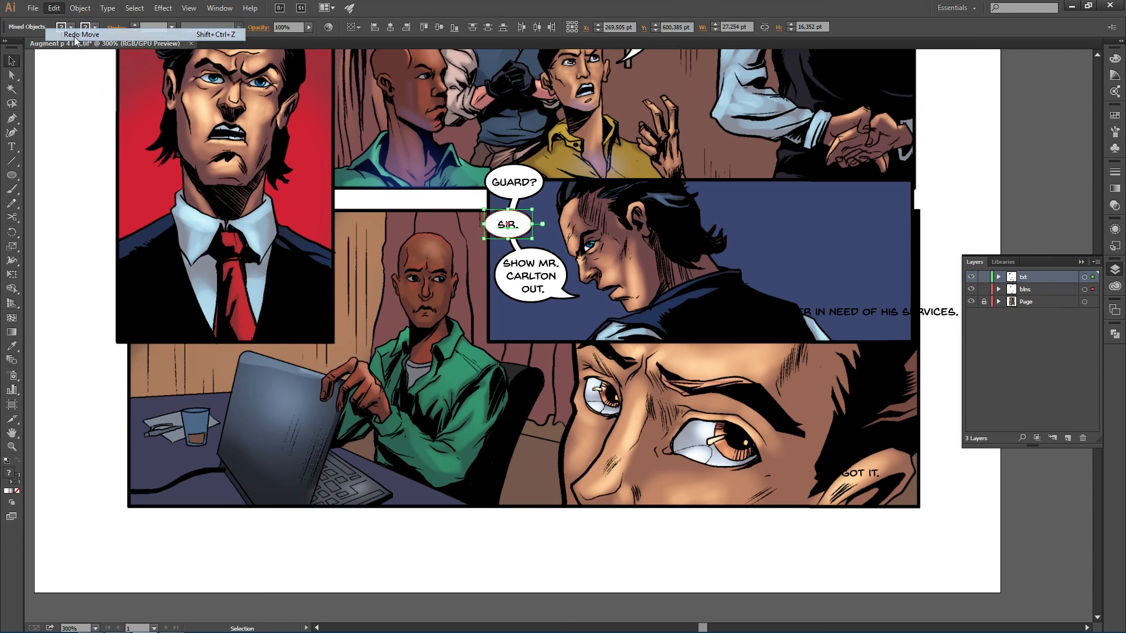
{"action": "key", "text": "ctrl+z"}
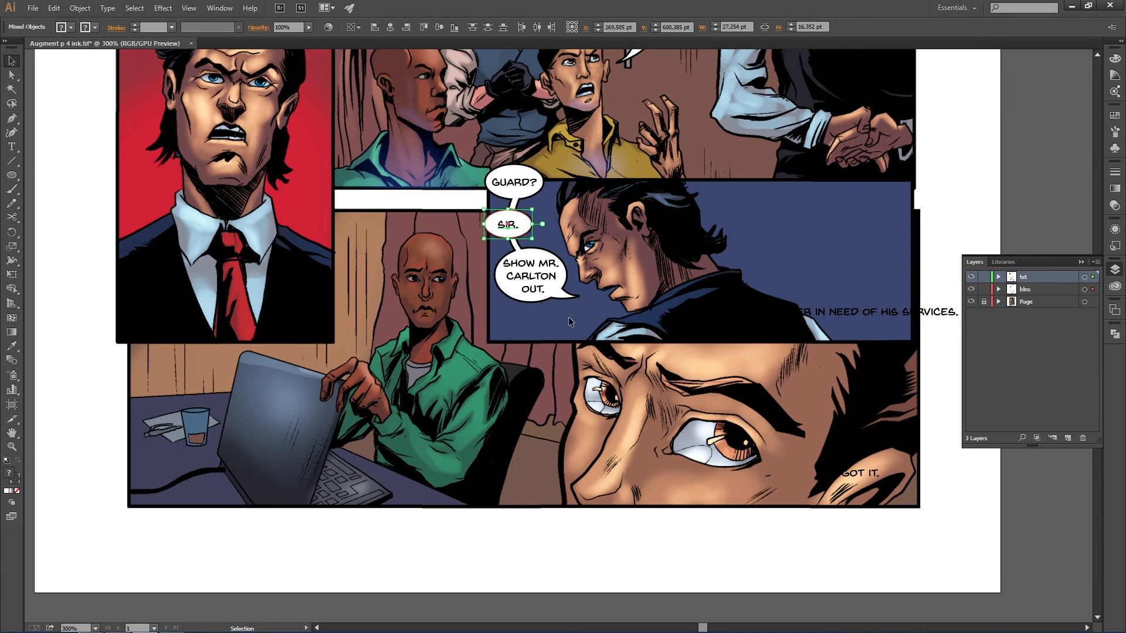
{"action": "left_click", "coordinate": [572, 333]}
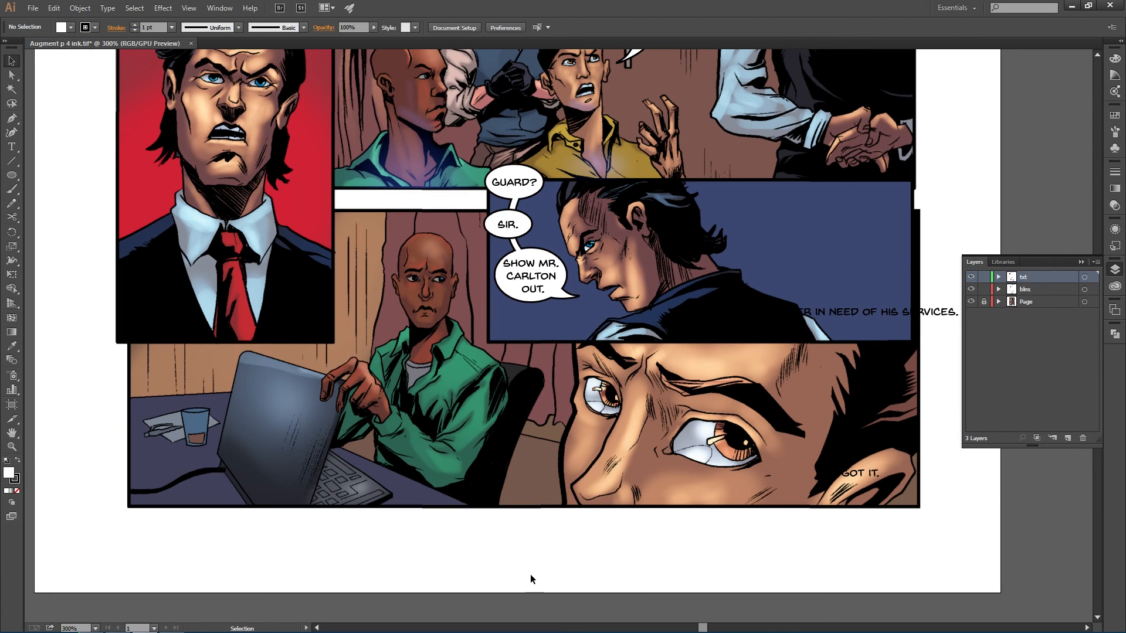
- Move the I AM NO LONGER IN NEED OF HIS SERVICES. line to the panel's top, check the script, and set NO LONGER to Bold Italic
{"action": "scroll", "coordinate": [527, 439], "scroll_direction": "up", "scroll_amount": 2}
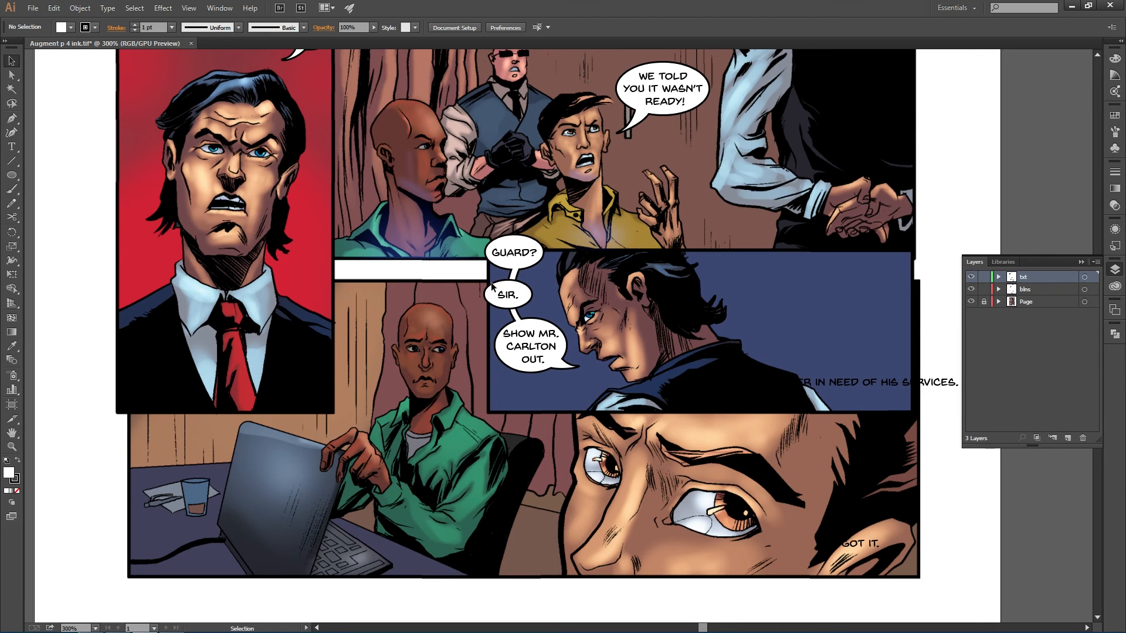
{"action": "left_click_drag", "start_coordinate": [872, 382], "coordinate": [869, 265]}
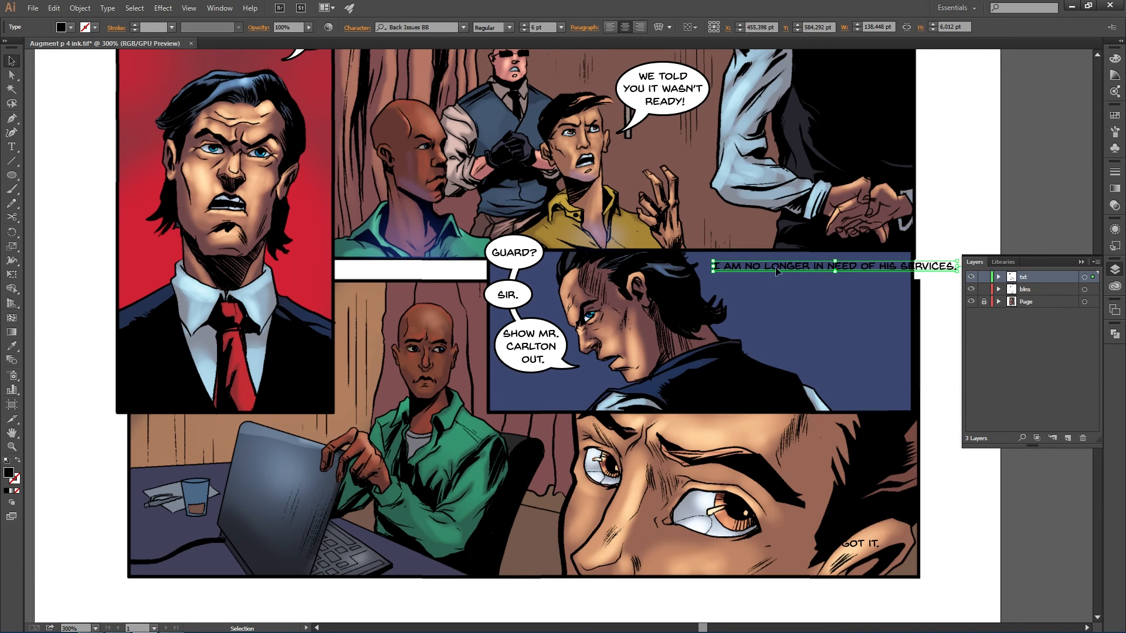
{"action": "key", "text": "alt+Tab"}
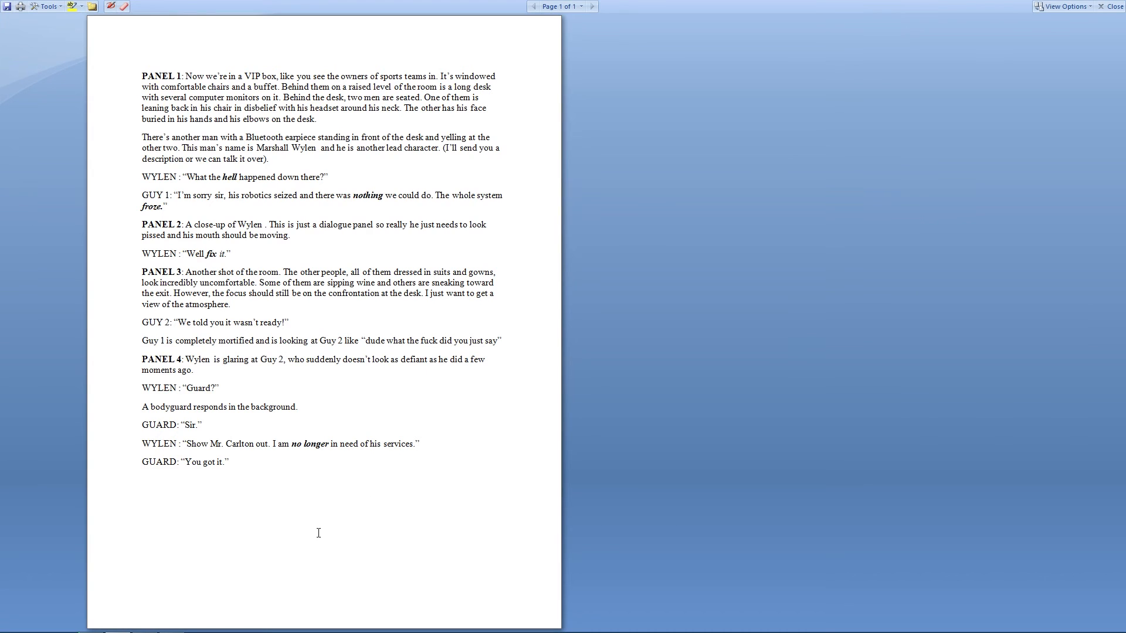
{"action": "key", "text": "alt+Tab"}
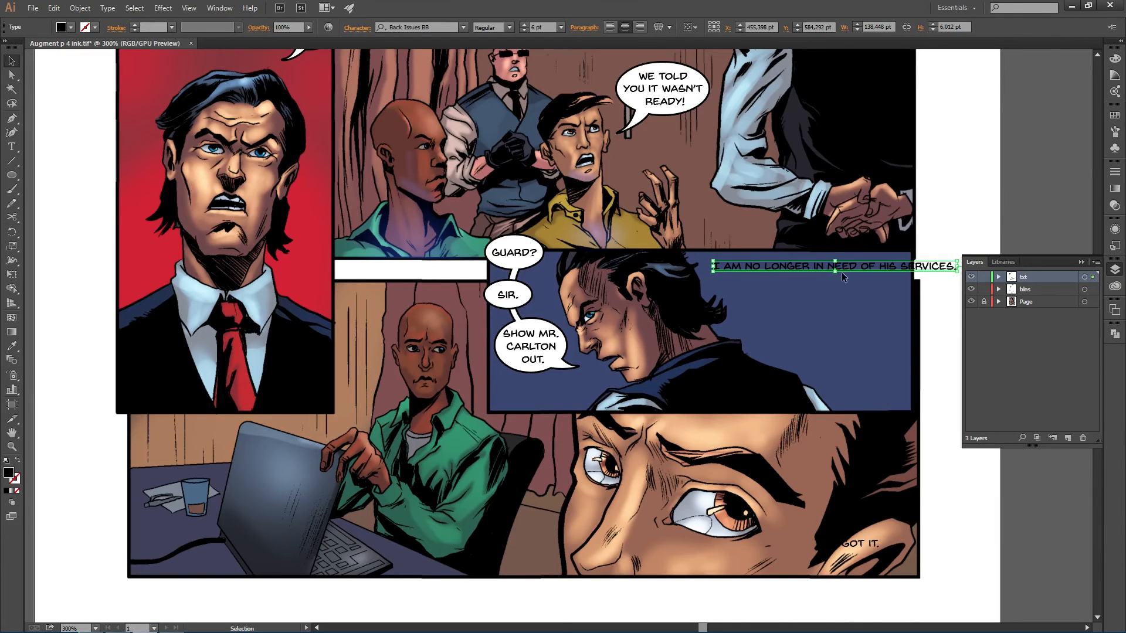
{"action": "double_click", "coordinate": [808, 267]}
{"action": "left_click_drag", "start_coordinate": [810, 268], "coordinate": [747, 273]}
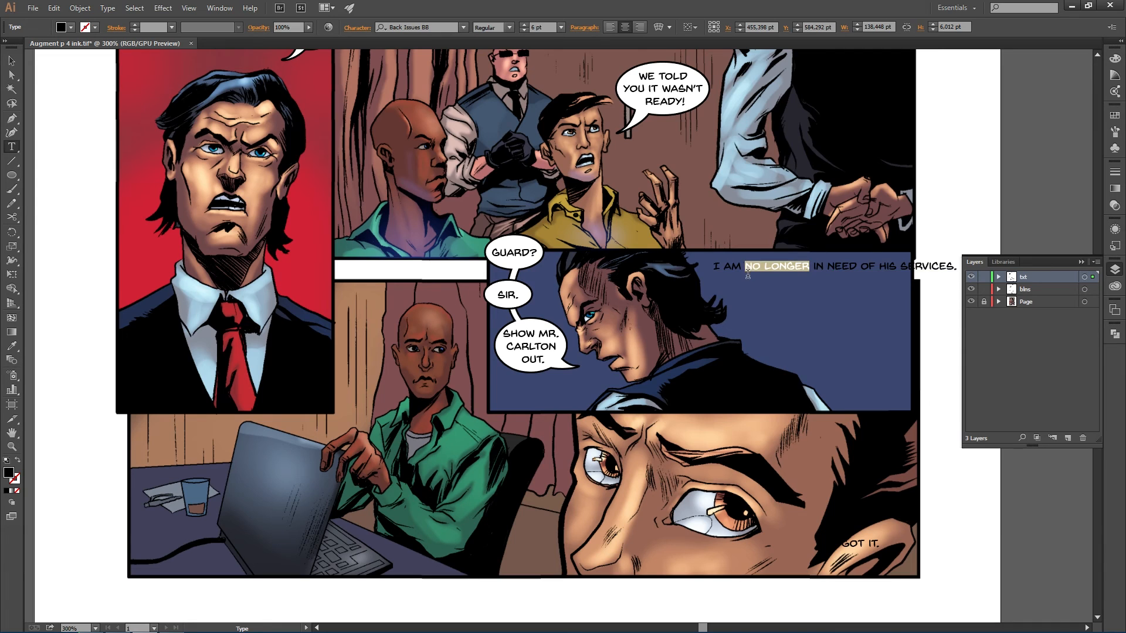
{"action": "left_click", "coordinate": [510, 27]}
{"action": "left_click", "coordinate": [515, 66]}
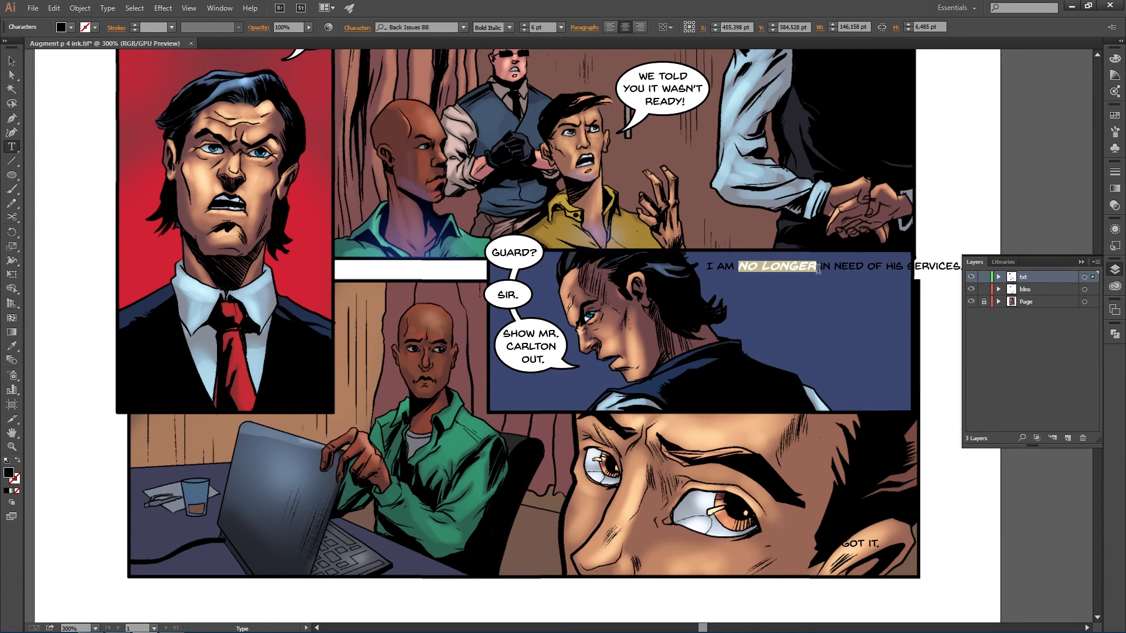
{"action": "key", "text": "Right"}
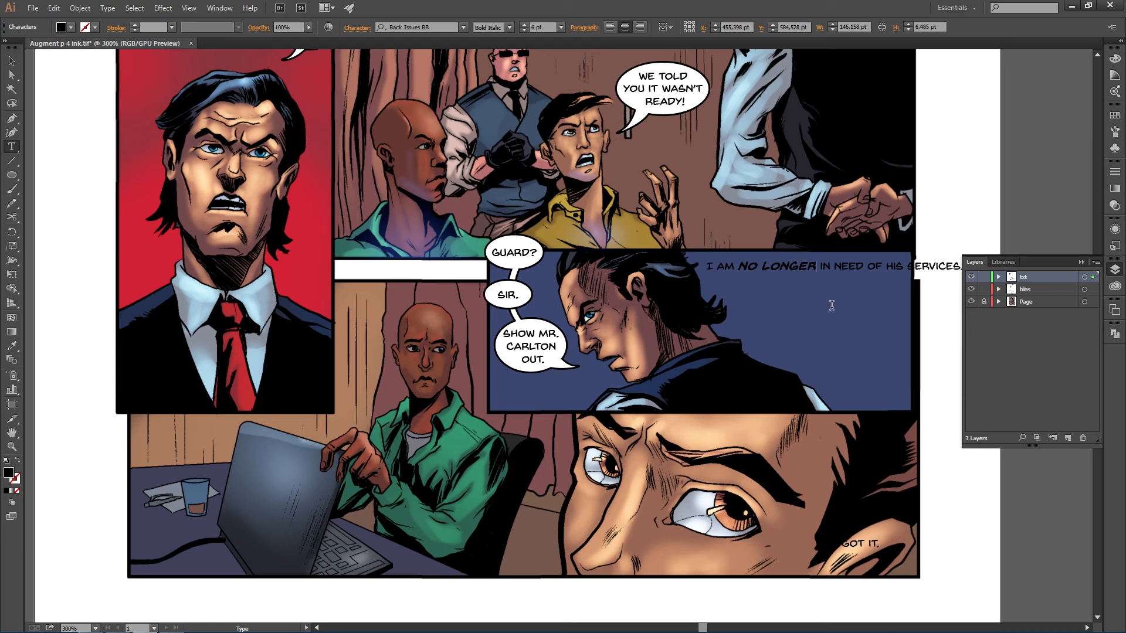
- Break the I AM NO LONGER IN NEED OF HIS SERVICES. text into short stacked lines, trying different break points
{"action": "key", "text": "Return"}
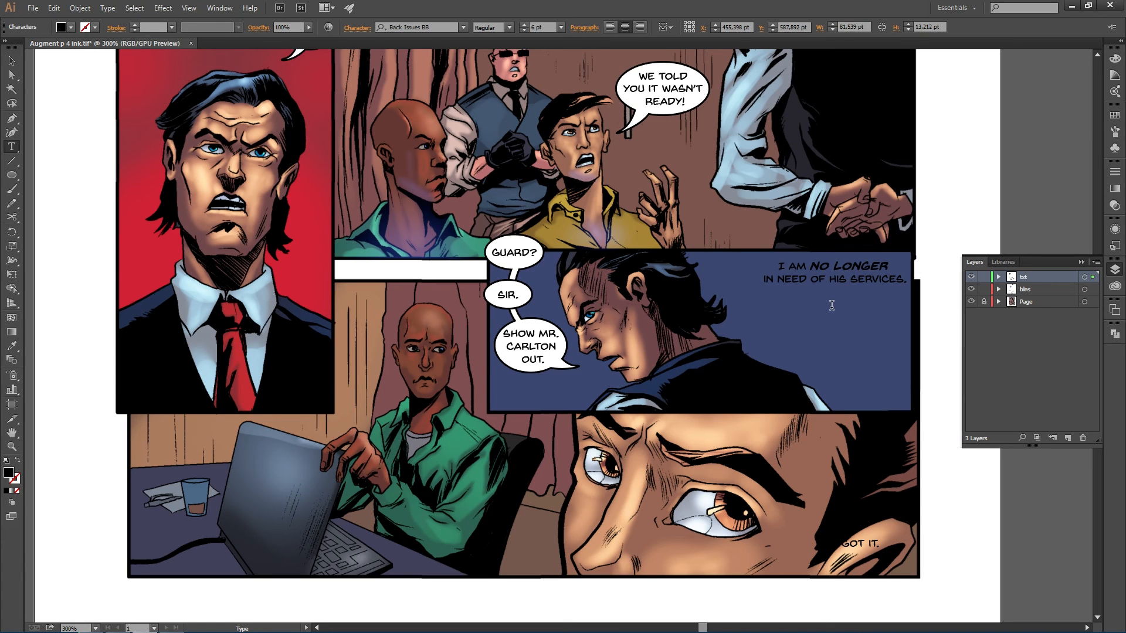
{"action": "left_click", "coordinate": [851, 279]}
{"action": "key", "text": "Return"}
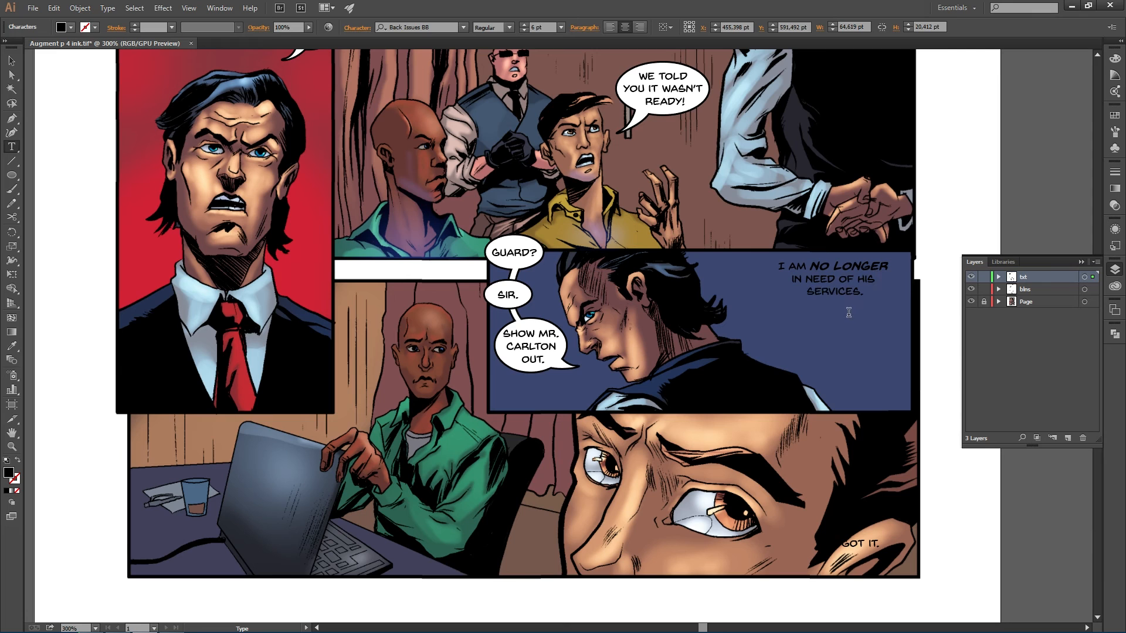
{"action": "mouse_move", "coordinate": [848, 281]}
{"action": "left_mouse_down"}
{"action": "mouse_move", "coordinate": [852, 410]}
{"action": "mouse_move", "coordinate": [851, 303]}
{"action": "left_mouse_up"}
{"action": "left_click", "coordinate": [818, 297]}
{"action": "key", "text": "Return"}
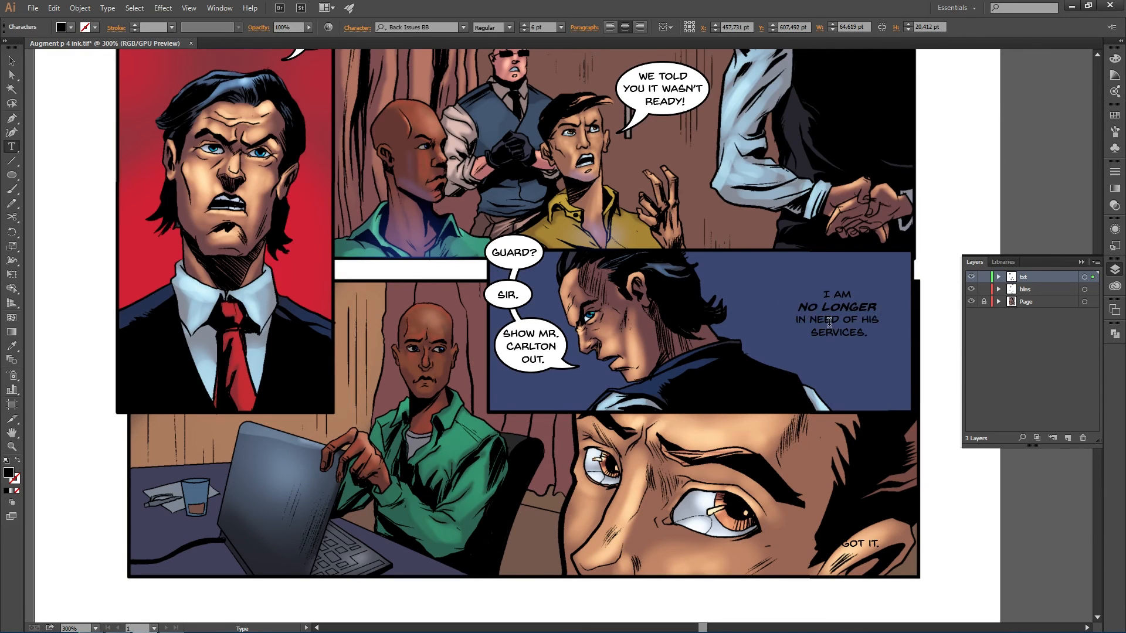
{"action": "key", "text": "BackSpace"}
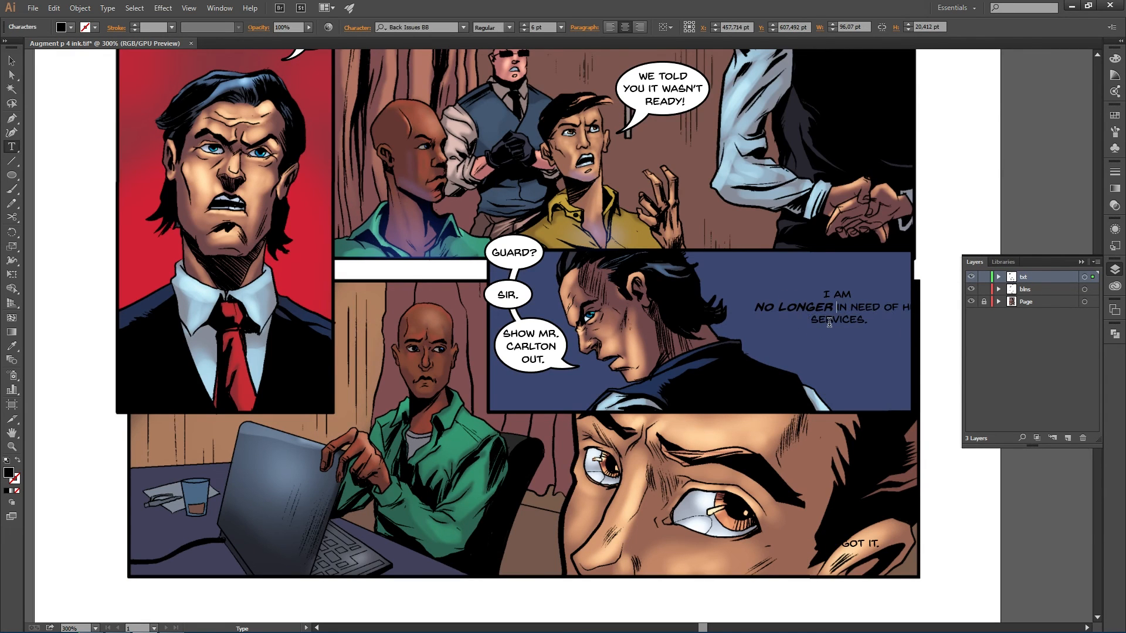
{"action": "left_click", "coordinate": [884, 308]}
{"action": "key", "text": "Return"}
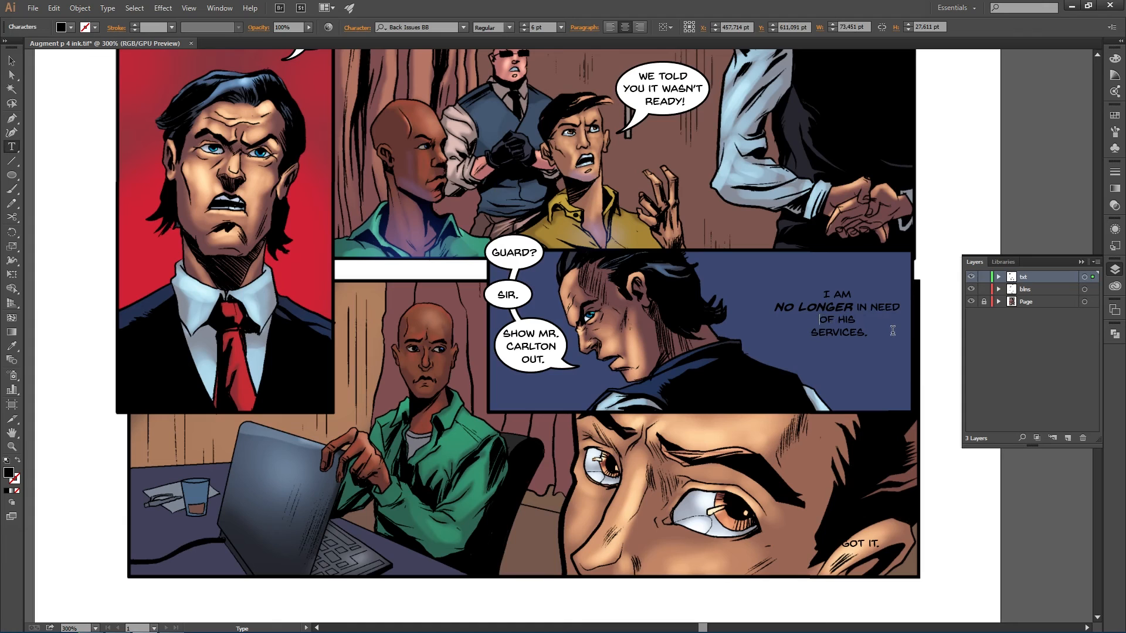
{"action": "key", "text": "BackSpace"}
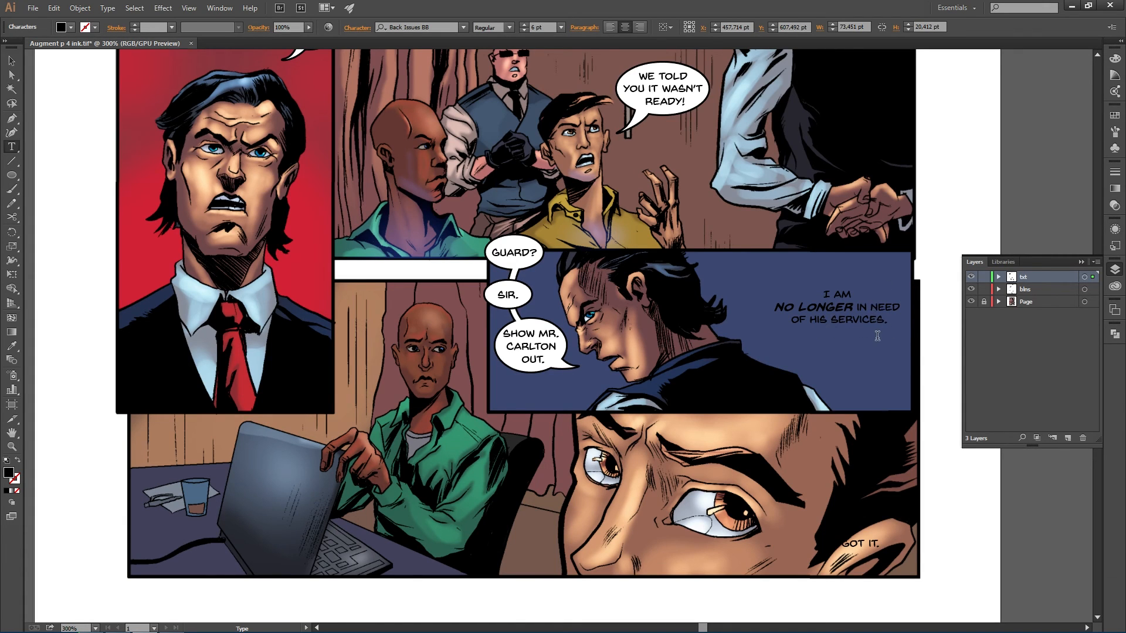
{"action": "key", "text": "Return"}
{"action": "key", "text": "Delete"}
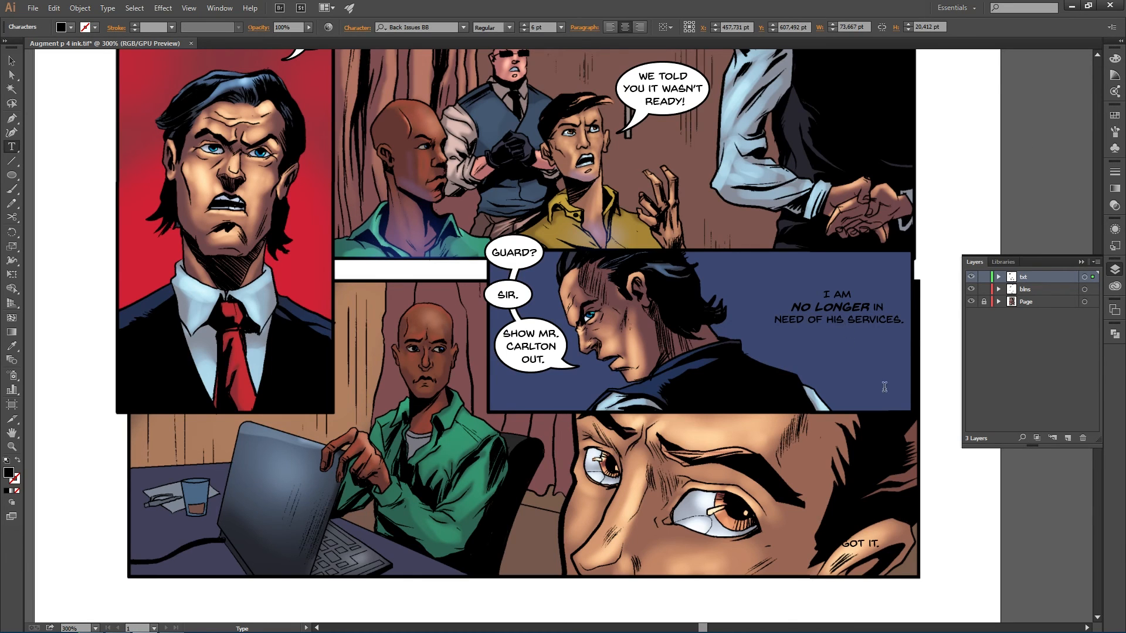
{"action": "key", "text": "Return"}
{"action": "key", "text": "Escape"}
- Set the line breaks to I AM / NO LONGER / IN NEED OF HIS / SERVICES. and move the text down across the panel border
{"action": "left_click_drag", "start_coordinate": [849, 307], "coordinate": [853, 385]}
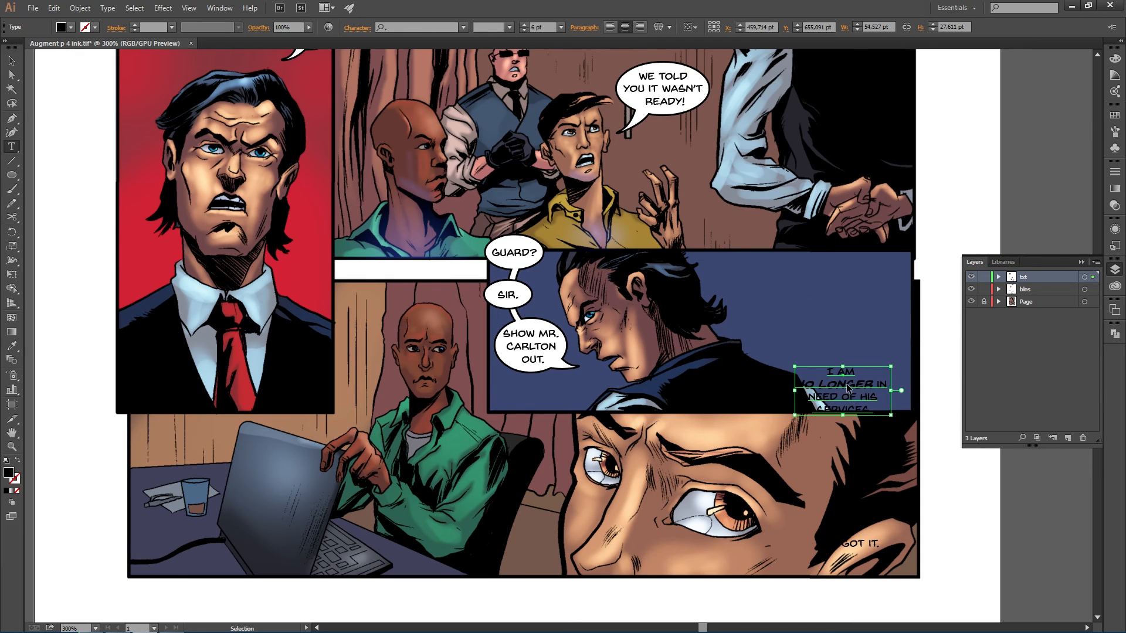
{"action": "key", "text": "ctrl+z"}
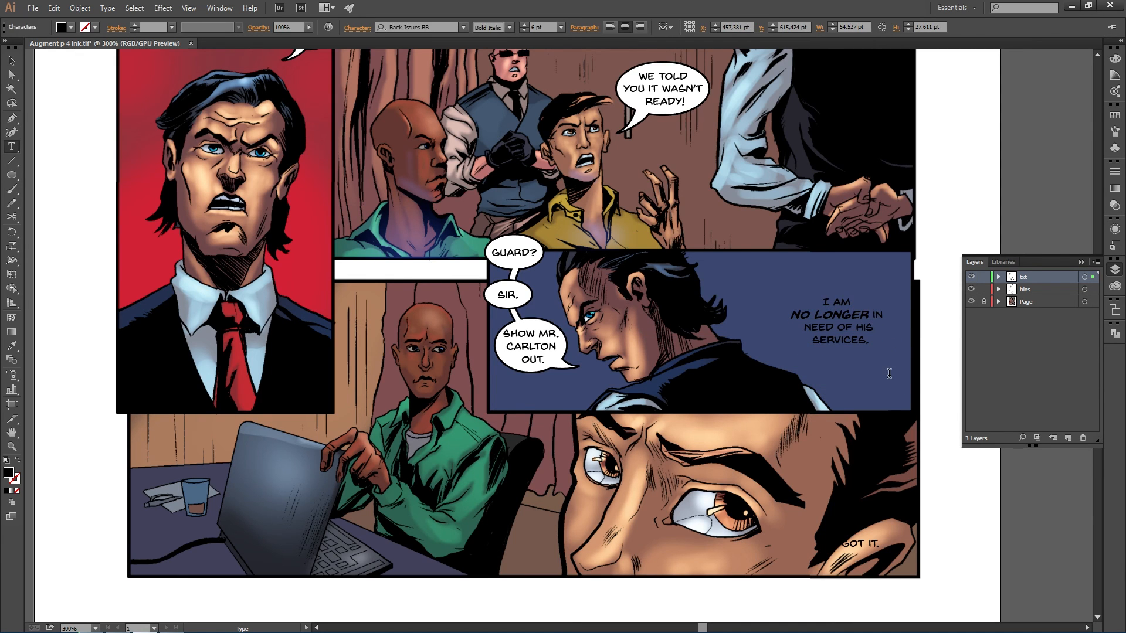
{"action": "key", "text": "BackSpace"}
{"action": "key", "text": "Return"}
{"action": "key", "text": "BackSpace"}
{"action": "left_click_drag", "start_coordinate": [856, 311], "coordinate": [836, 399]}
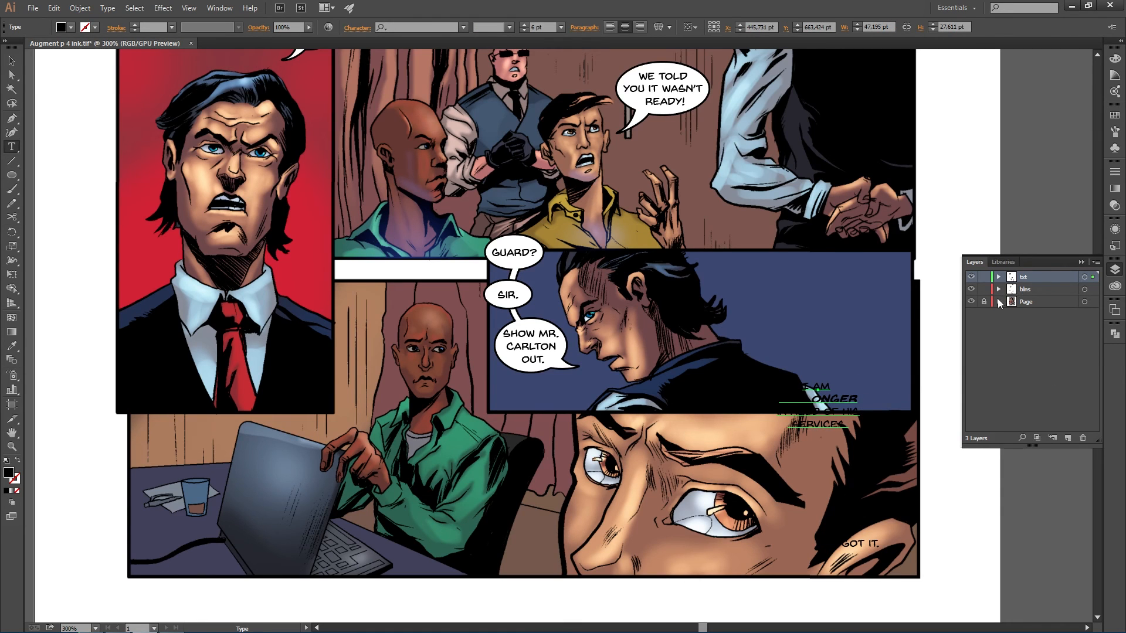
- Lock the text layer and draw a white ellipse balloon behind that text on the balloon layer, sized about 53 by 43 pt
{"action": "left_click", "coordinate": [984, 276]}
{"action": "left_click", "coordinate": [1025, 289]}
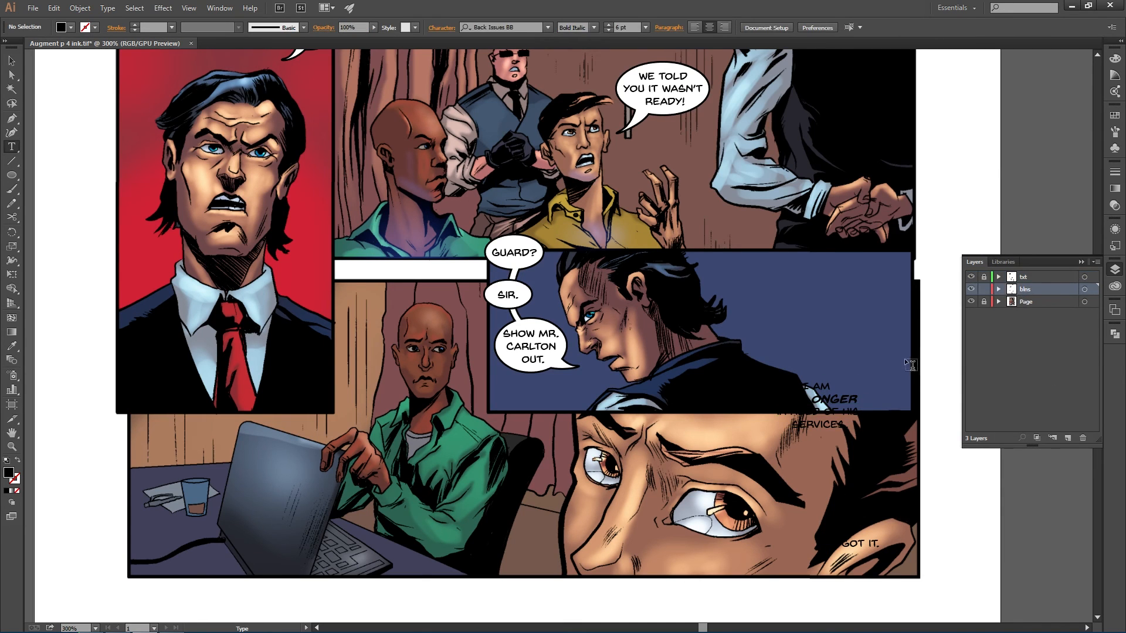
{"action": "key", "text": "l"}
{"action": "left_click_drag", "start_coordinate": [727, 344], "coordinate": [877, 464]}
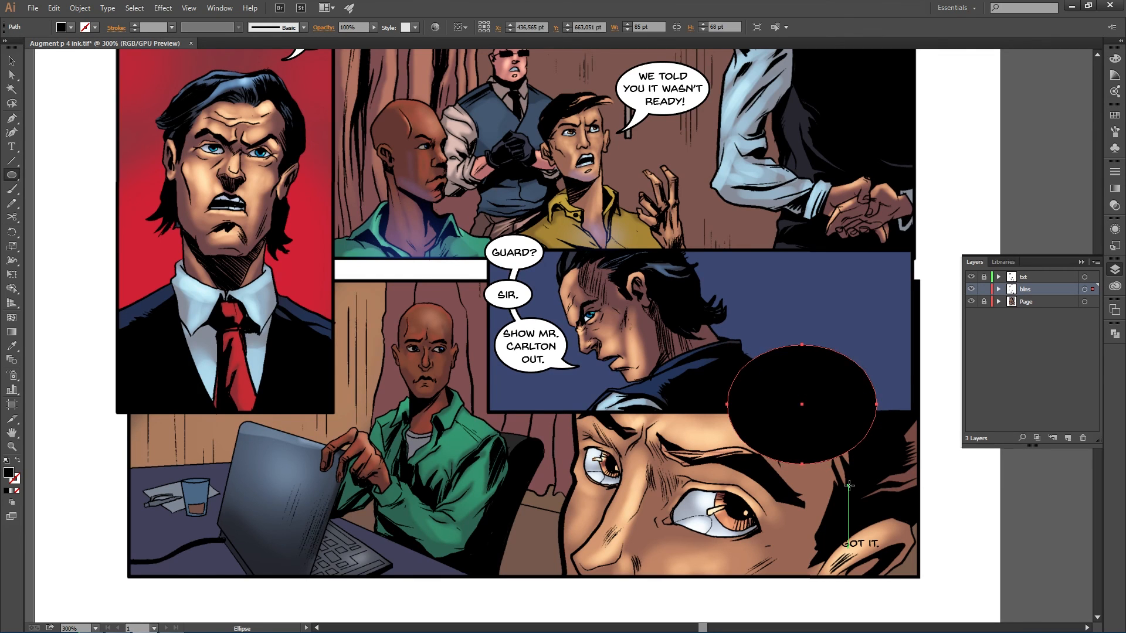
{"action": "key", "text": "d"}
{"action": "key", "text": "v"}
{"action": "left_click_drag", "start_coordinate": [817, 446], "coordinate": [833, 449]}
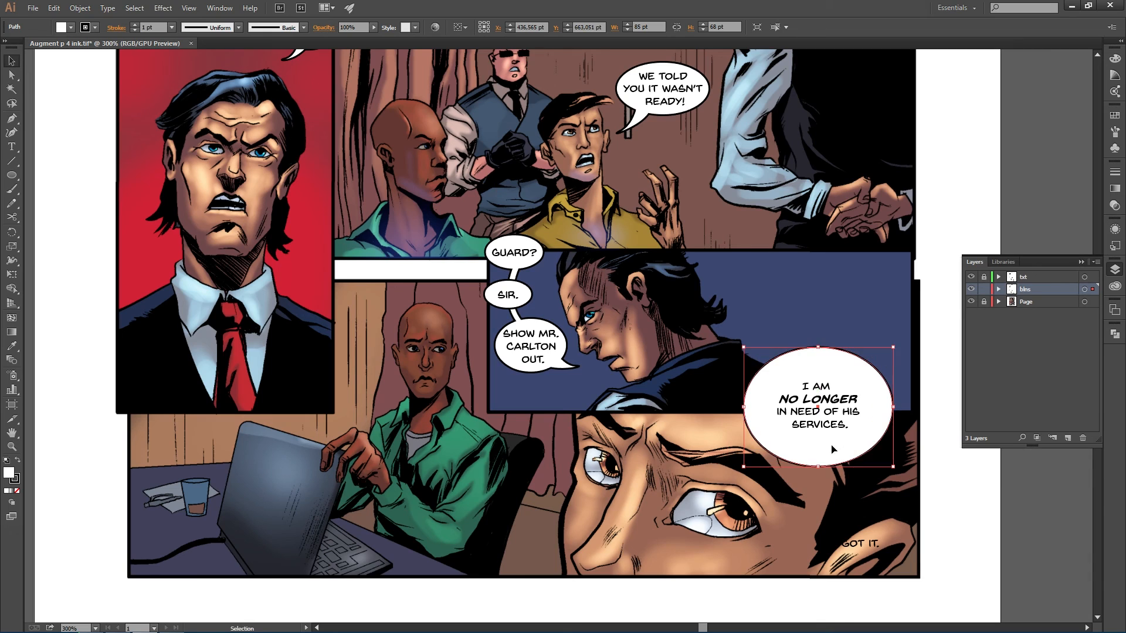
{"action": "left_click_drag", "start_coordinate": [892, 348], "coordinate": [864, 362]}
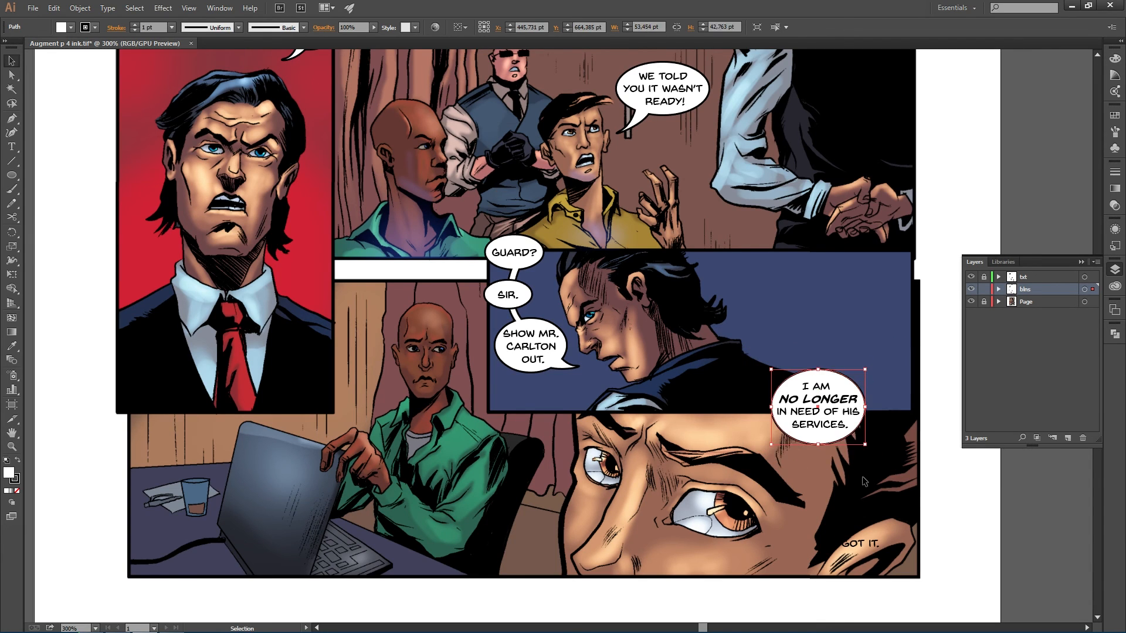
{"action": "left_click", "coordinate": [776, 497]}
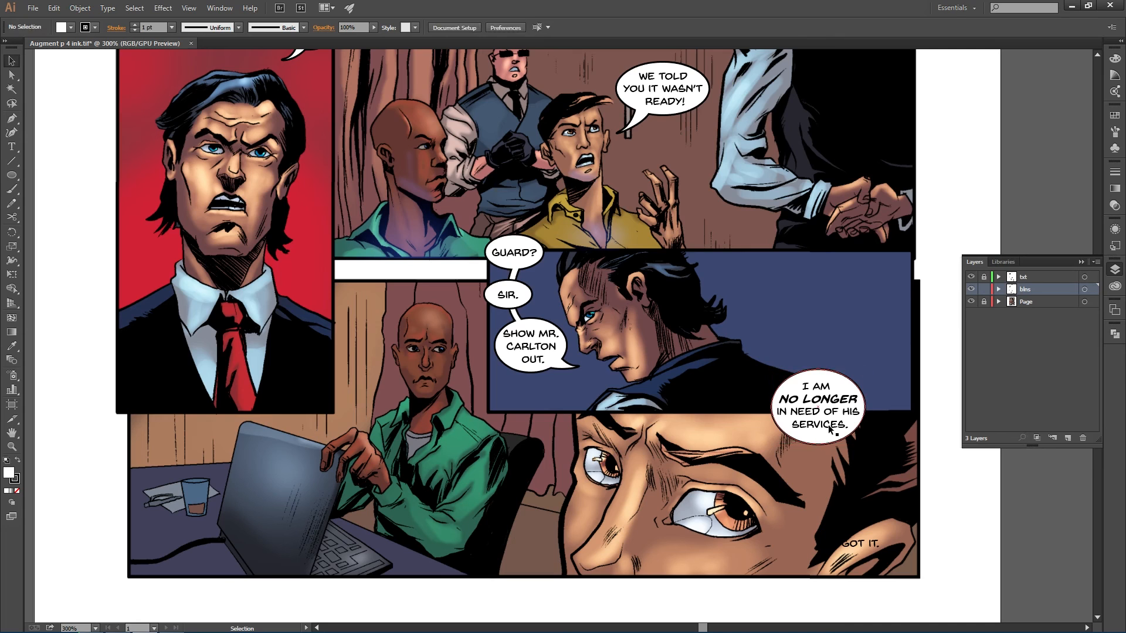
- Draw a tail from the new balloon toward the speaker's head with the Pen tool and unite it with the balloon
{"action": "key", "text": "p"}
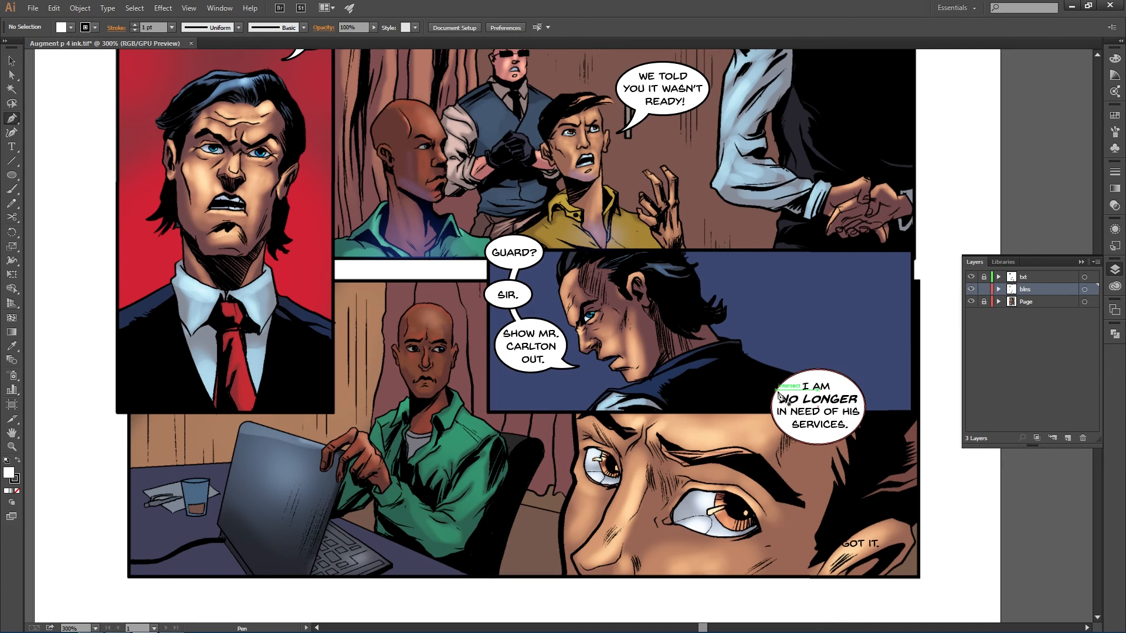
{"action": "left_click", "coordinate": [776, 399]}
{"action": "left_click_drag", "start_coordinate": [736, 383], "coordinate": [712, 364]}
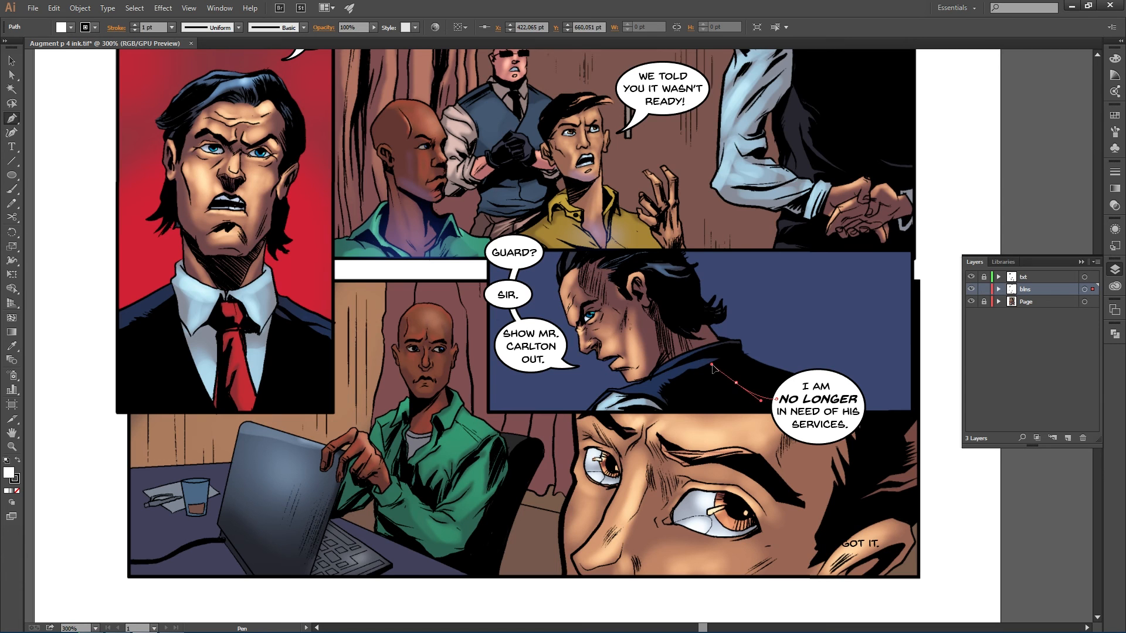
{"action": "left_click", "coordinate": [784, 420]}
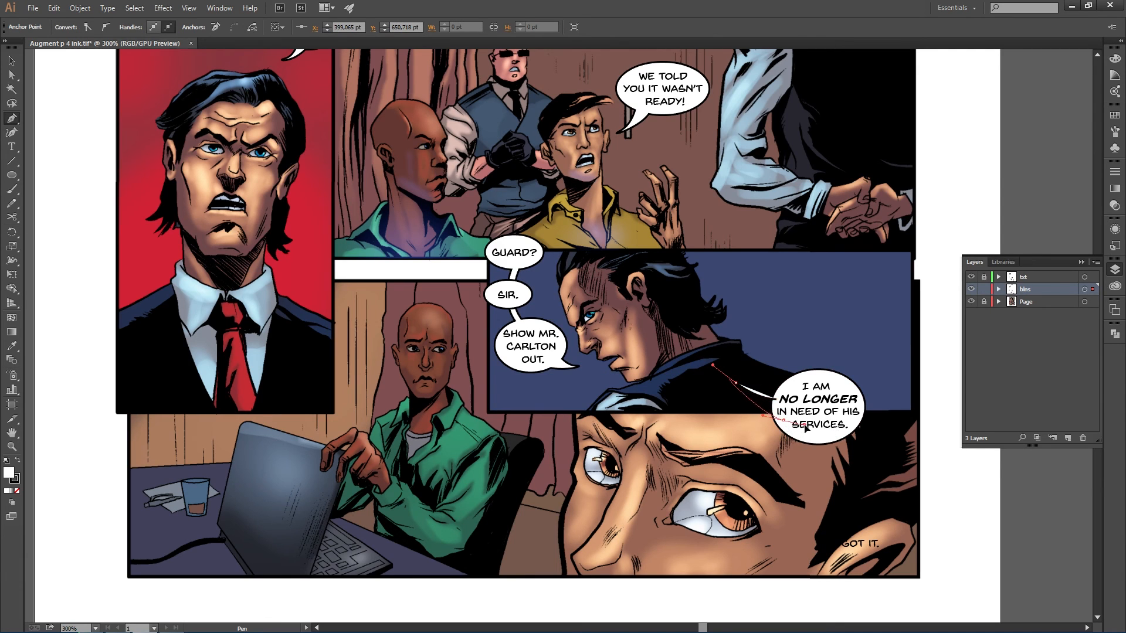
{"action": "left_click", "coordinate": [808, 428], "text": "ctrl"}
{"action": "key", "text": "v"}
{"action": "left_click", "coordinate": [762, 399], "text": "shift"}
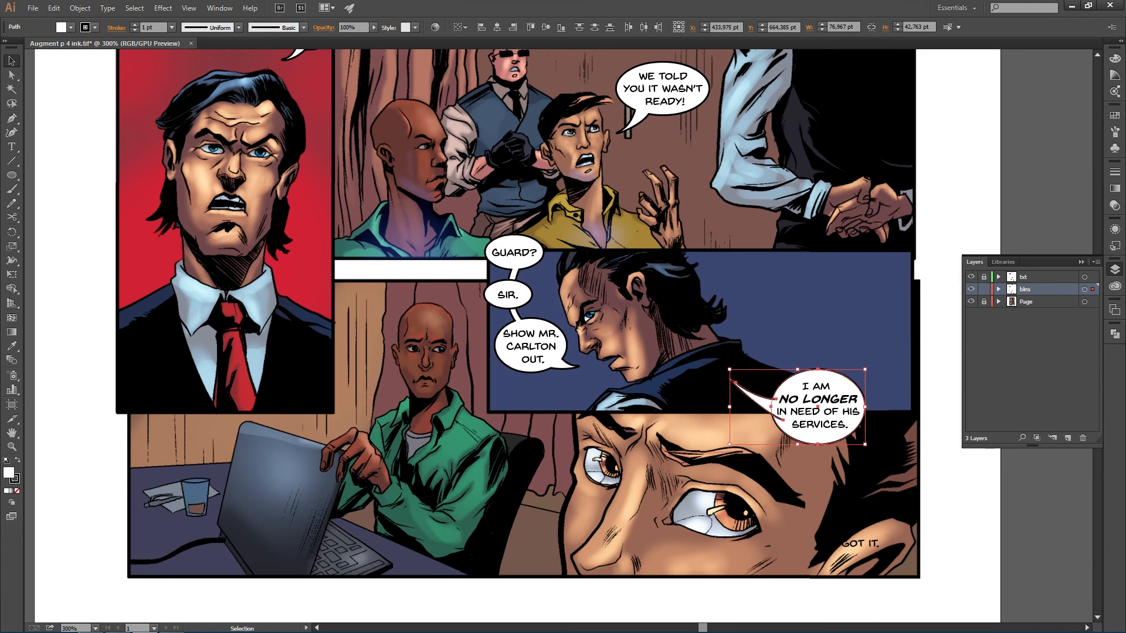
{"action": "left_click", "coordinate": [1114, 334]}
{"action": "left_click", "coordinate": [977, 352]}
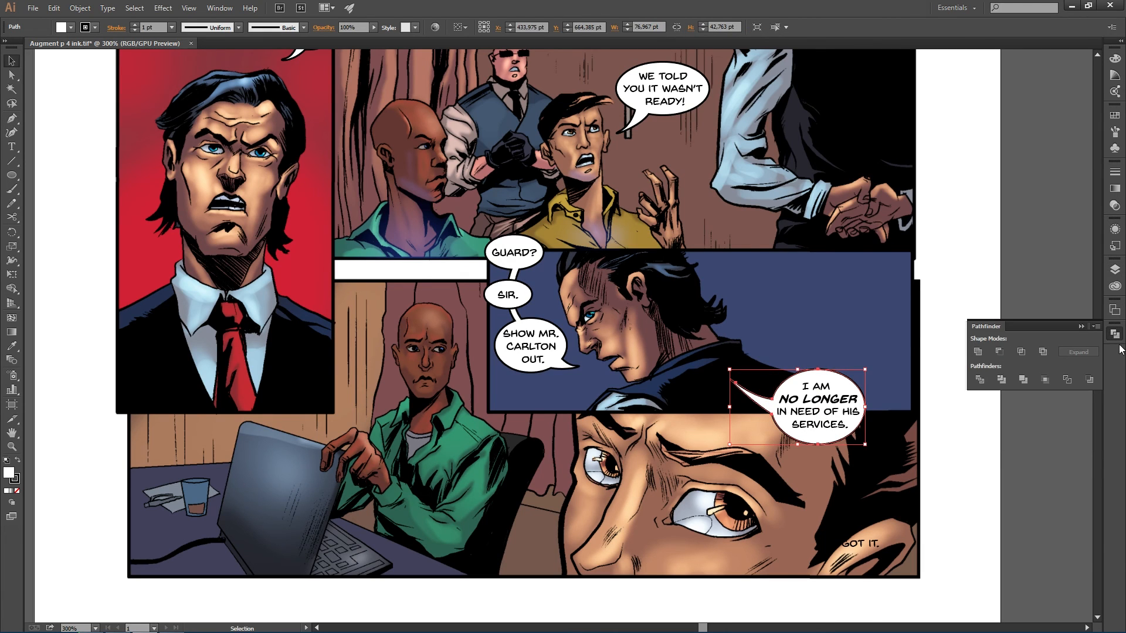
{"action": "left_click", "coordinate": [727, 478]}
- Duplicate the SIR. balloon onto the YOU GOT IT. line in the bottom-right corner
{"action": "left_click", "coordinate": [529, 296]}
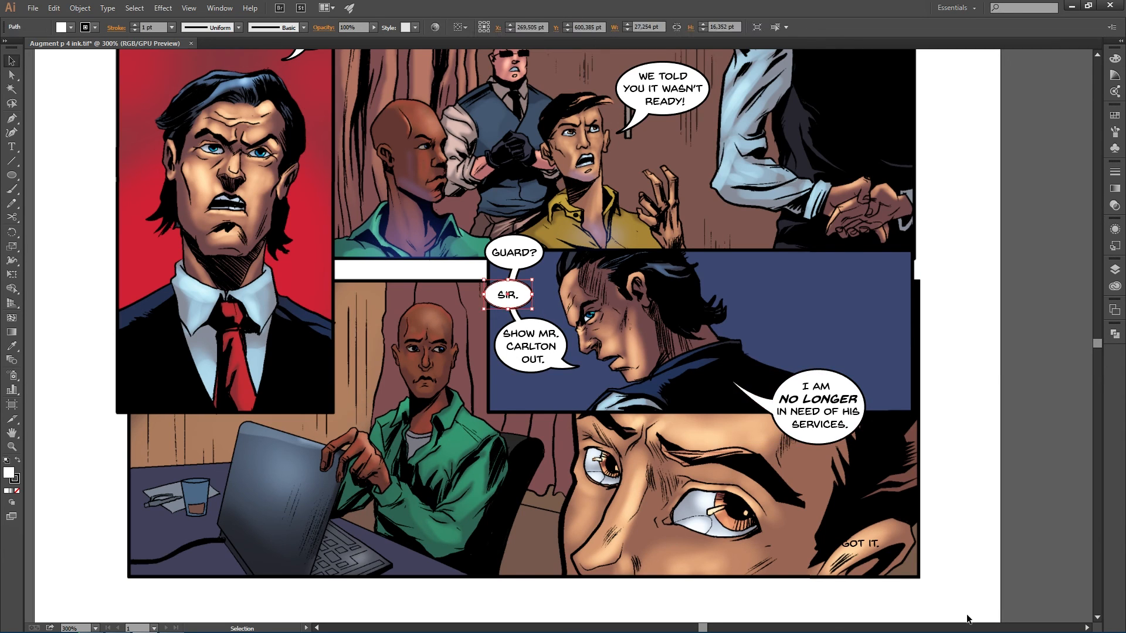
{"action": "key", "text": "a"}
{"action": "left_click_drag", "start_coordinate": [522, 298], "coordinate": [866, 548]}
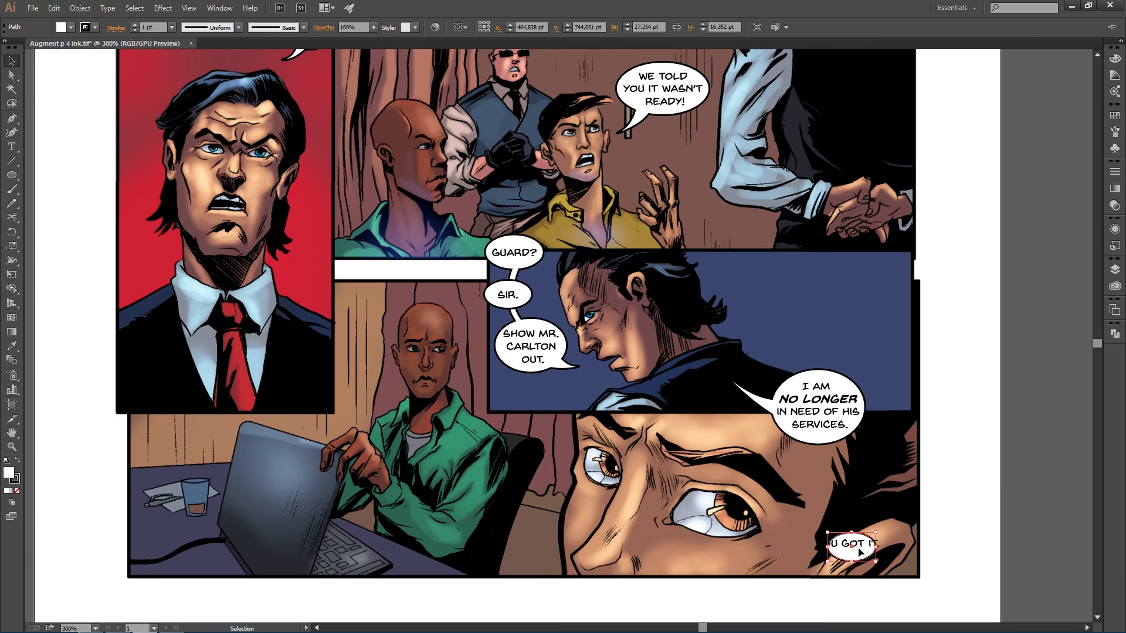
- Unlock the text layer, break YOU GOT IT. after YOU, and move the text into the copied balloon
{"action": "left_click", "coordinate": [1114, 270]}
{"action": "left_click", "coordinate": [984, 289]}
{"action": "left_click", "coordinate": [983, 277]}
{"action": "left_click_drag", "start_coordinate": [854, 531], "coordinate": [714, 418]}
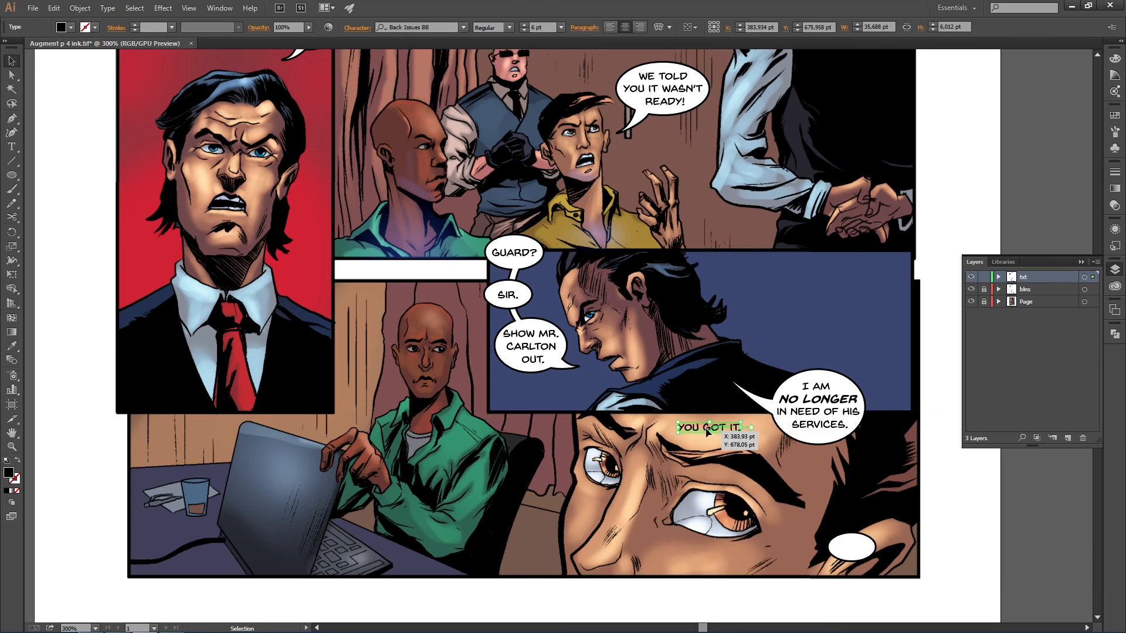
{"action": "key", "text": "t"}
{"action": "left_click", "coordinate": [704, 427]}
{"action": "key", "text": "Return"}
{"action": "key", "text": "Escape"}
{"action": "left_click_drag", "start_coordinate": [713, 442], "coordinate": [868, 568]}
- Switch to the balloon layer and enlarge the copied balloon to about 32 by 19 pt around YOU GOT IT
{"action": "key", "text": "t"}
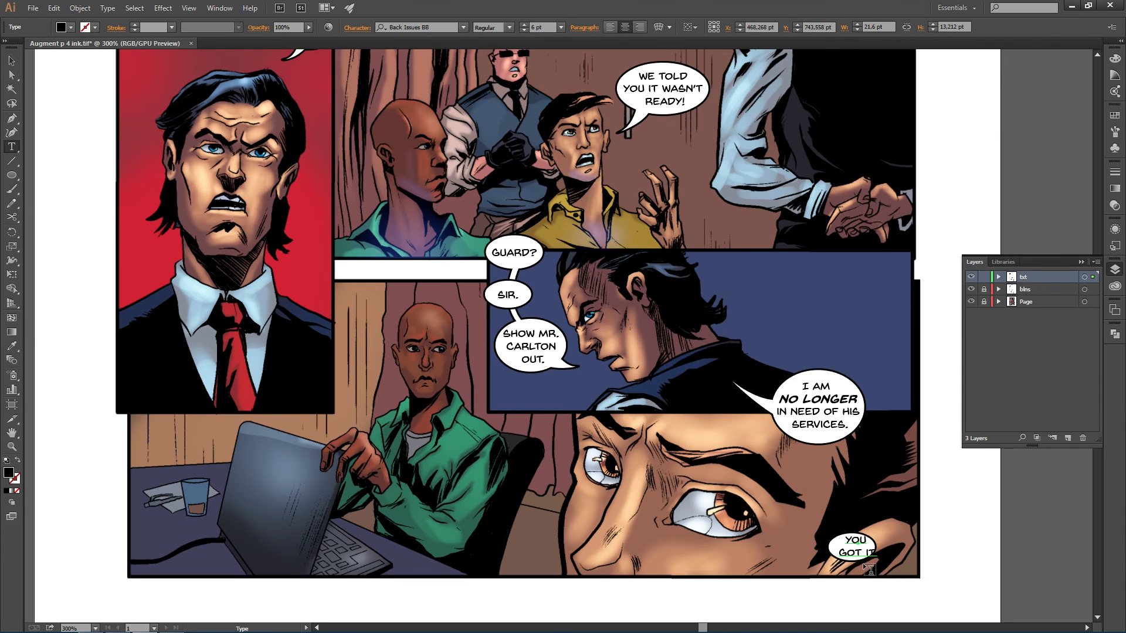
{"action": "left_click", "coordinate": [983, 277]}
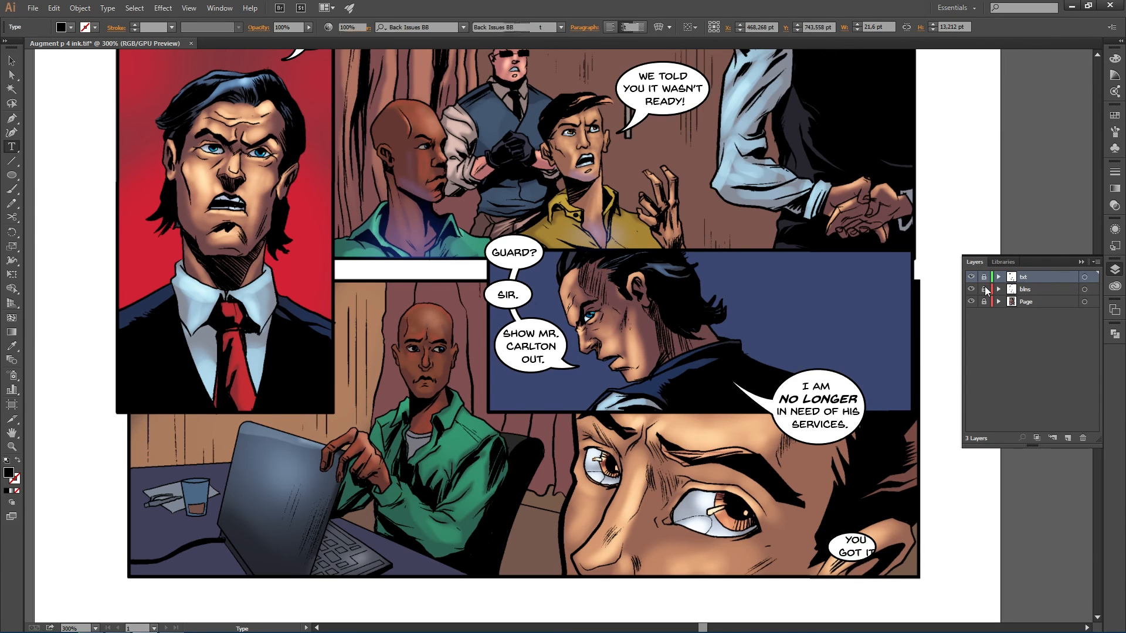
{"action": "left_click", "coordinate": [984, 290]}
{"action": "left_click", "coordinate": [1024, 291]}
{"action": "key", "text": "v"}
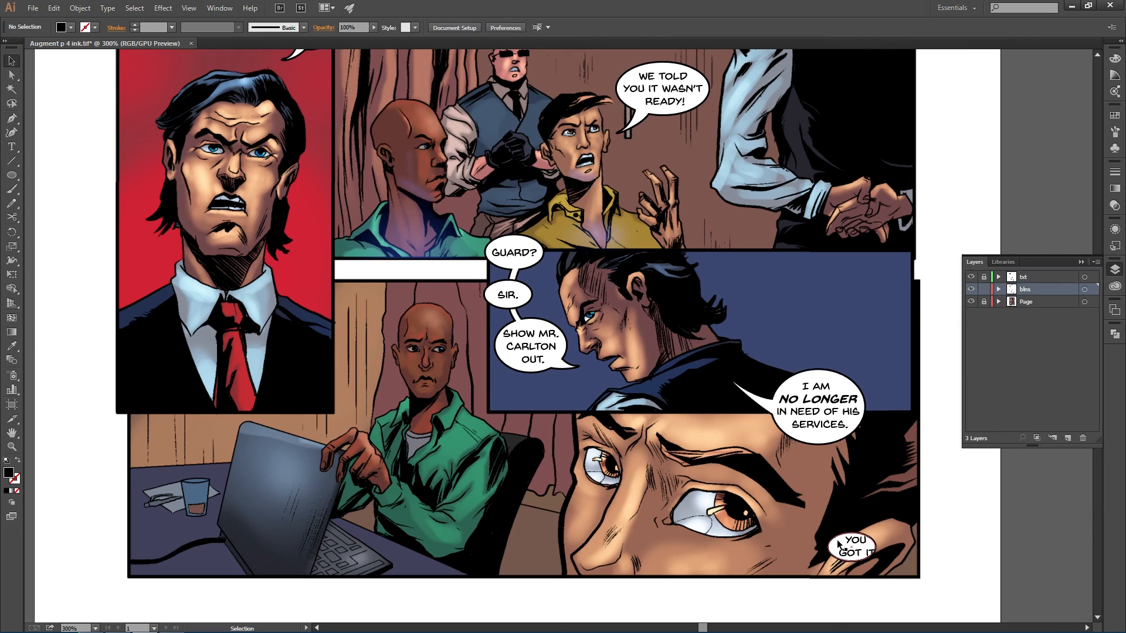
{"action": "left_click", "coordinate": [862, 549]}
{"action": "left_click_drag", "start_coordinate": [870, 548], "coordinate": [874, 548]}
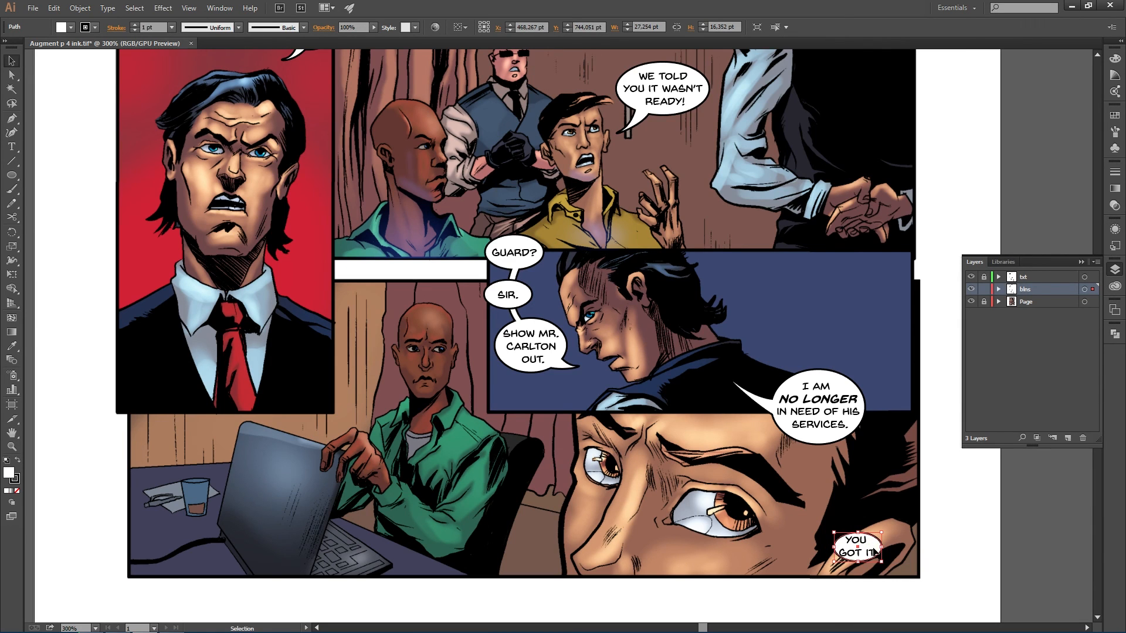
{"action": "left_click_drag", "start_coordinate": [881, 562], "coordinate": [887, 567]}
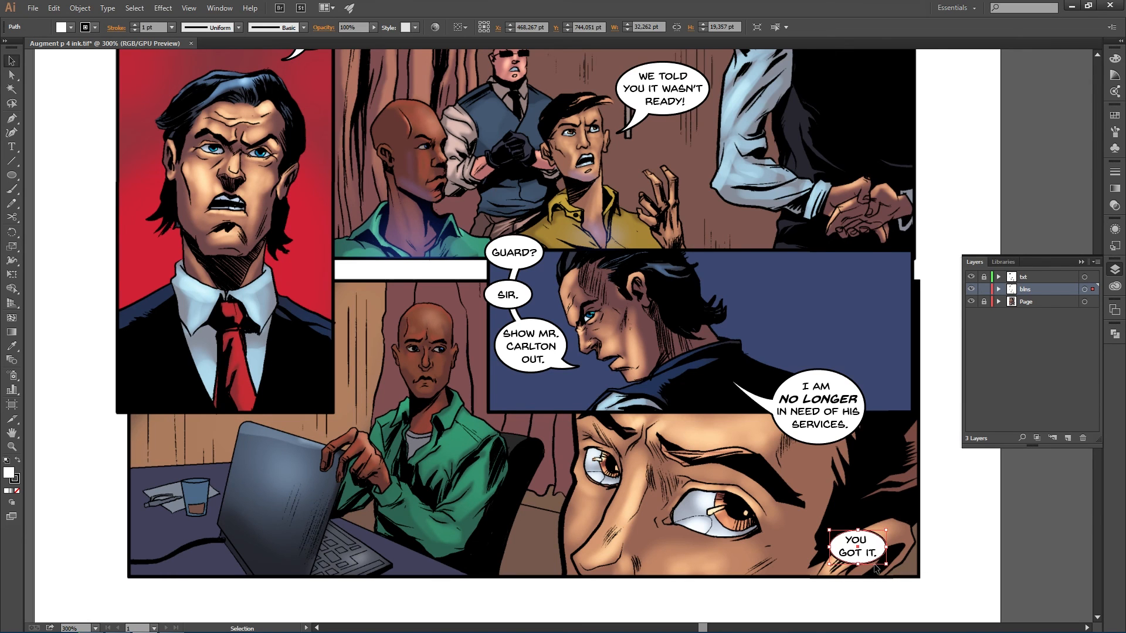
{"action": "scroll", "coordinate": [831, 478], "scroll_direction": "down", "scroll_amount": 1}
{"action": "left_click", "coordinate": [903, 488]}
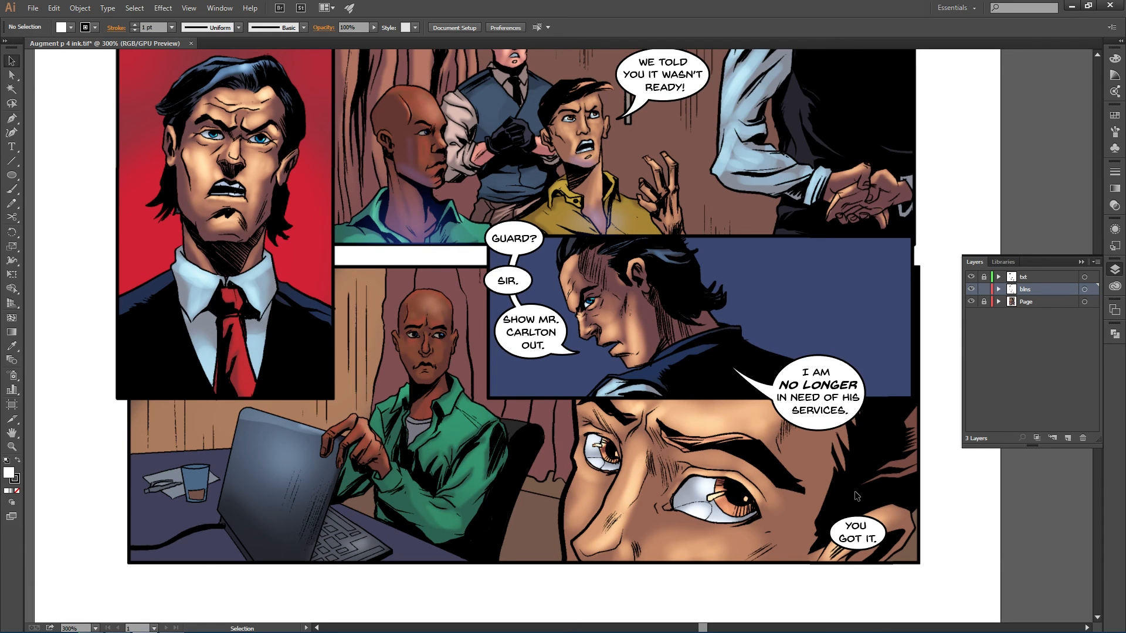
- Review the lettered page at different zoom levels, from the bottom panels up to the top panel
{"action": "scroll", "coordinate": [850, 477], "scroll_direction": "down", "scroll_amount": 2}
{"action": "scroll", "coordinate": [851, 473], "scroll_direction": "up", "scroll_amount": 3}
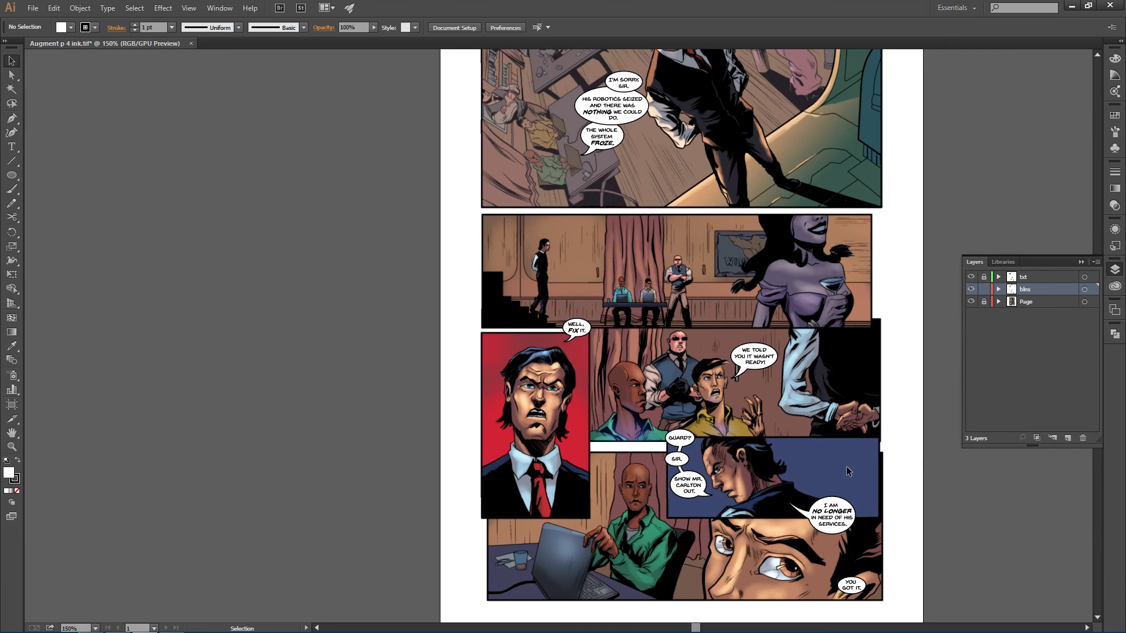
{"action": "scroll", "coordinate": [844, 478], "scroll_direction": "down", "scroll_amount": 2}
{"action": "key", "text": "space"}
{"action": "left_click_drag", "start_coordinate": [829, 414], "coordinate": [693, 323]}
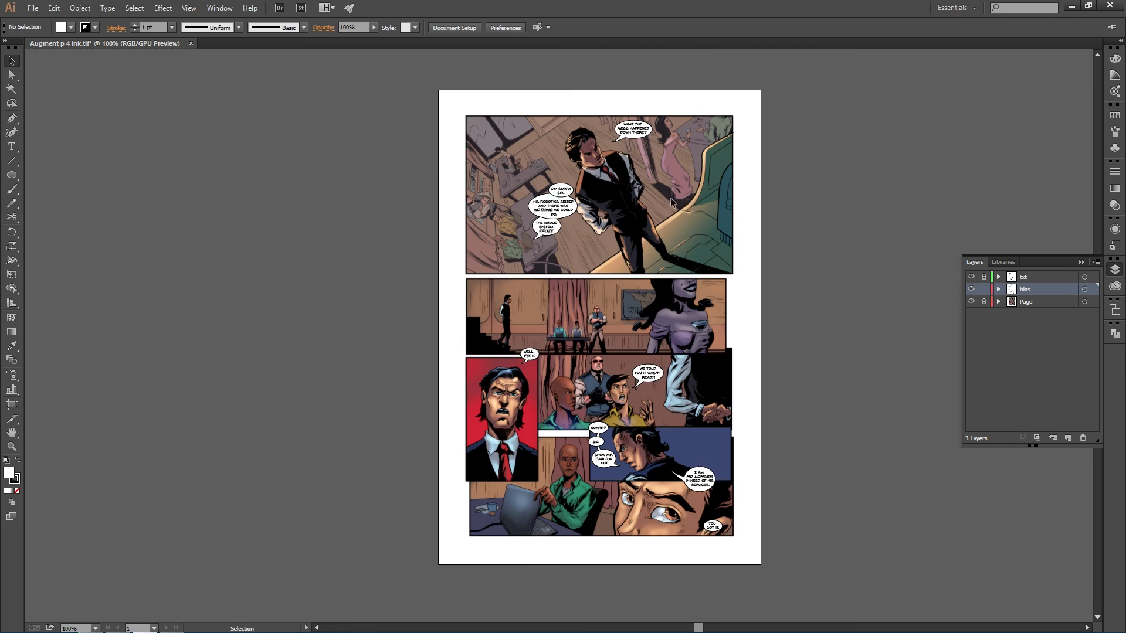
{"action": "scroll", "coordinate": [666, 187], "scroll_direction": "up", "scroll_amount": 2}
{"action": "left_click_drag", "start_coordinate": [601, 163], "coordinate": [636, 252]}
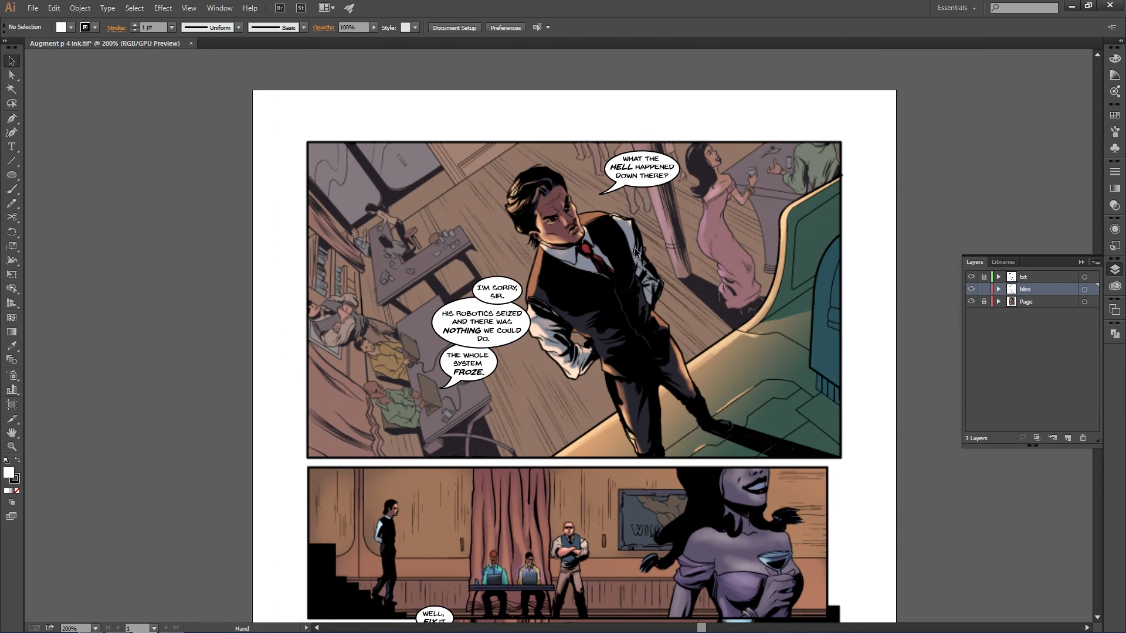
{"action": "scroll", "coordinate": [628, 241], "scroll_direction": "up", "scroll_amount": 2}
{"action": "scroll", "coordinate": [627, 239], "scroll_direction": "down", "scroll_amount": 2}
{"action": "scroll", "coordinate": [627, 237], "scroll_direction": "up", "scroll_amount": 1}
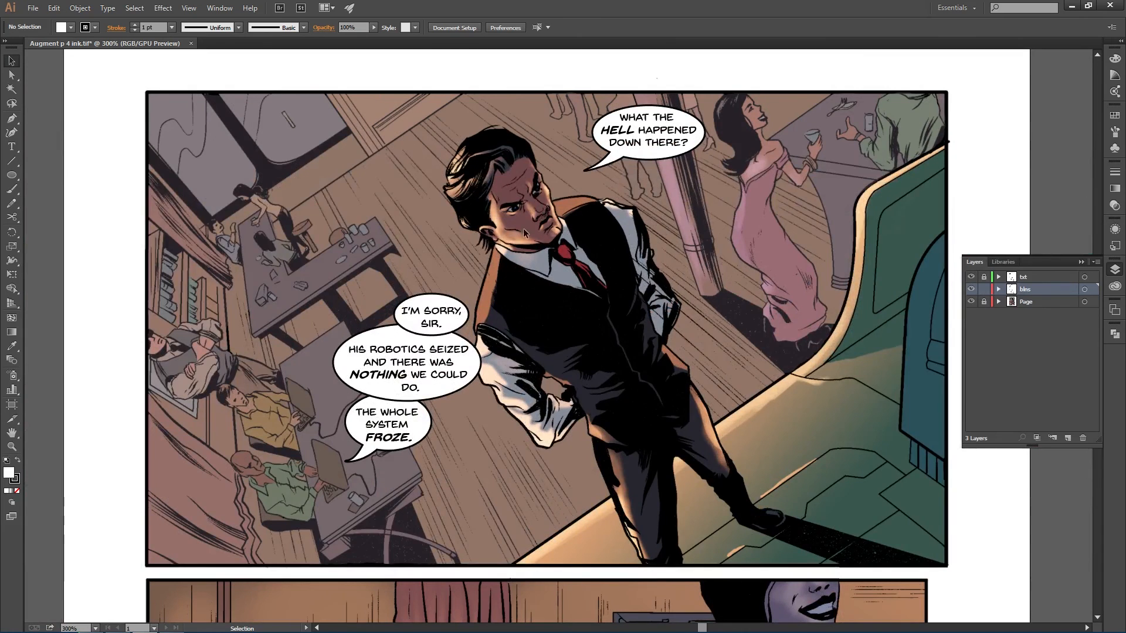
{"action": "scroll", "coordinate": [578, 295], "scroll_direction": "down", "scroll_amount": 1}
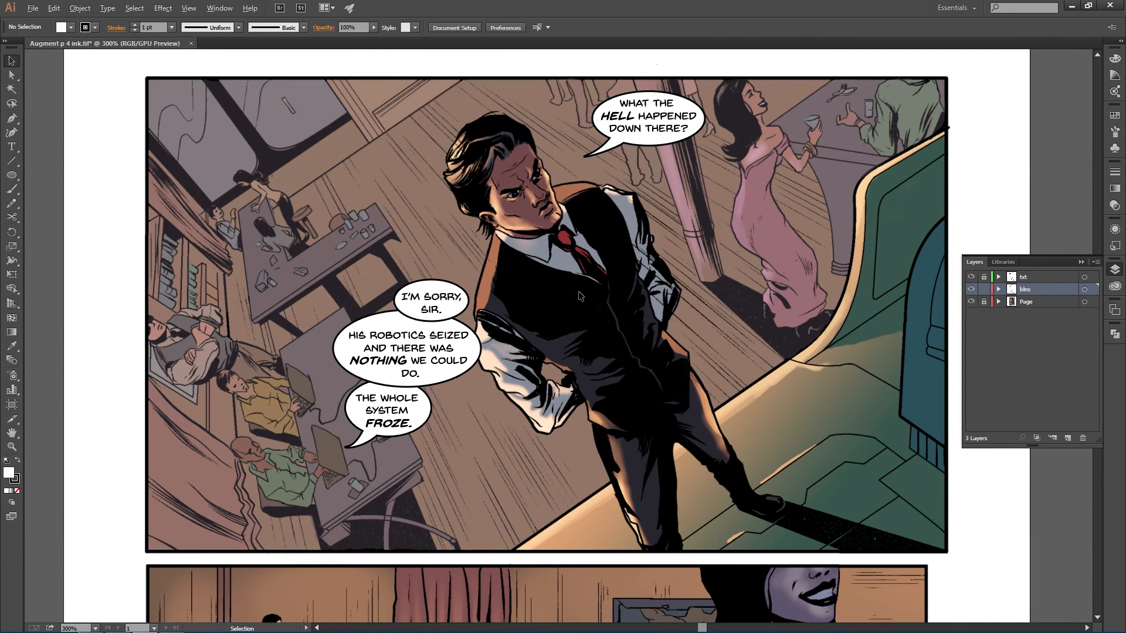
{"action": "scroll", "coordinate": [578, 291], "scroll_direction": "down", "scroll_amount": 1}
{"action": "scroll", "coordinate": [616, 359], "scroll_direction": "down", "scroll_amount": 1}
{"action": "scroll", "coordinate": [616, 271], "scroll_direction": "down", "scroll_amount": 1}
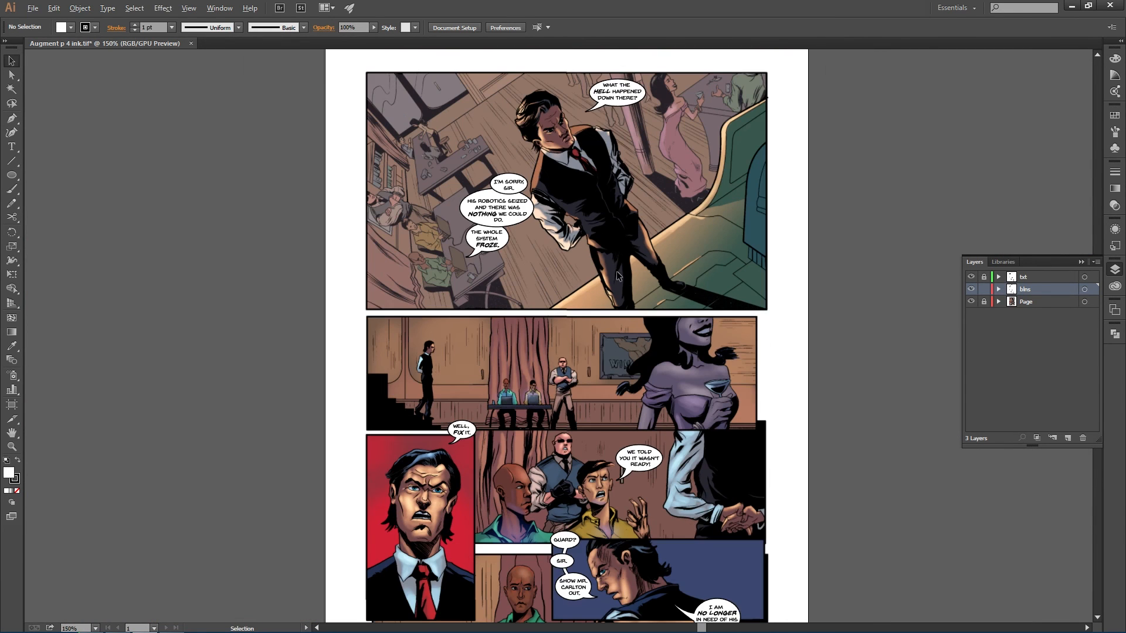
- Delete the balloon around WHAT THE HELL HAPPENED DOWN THERE? in the top panel
{"action": "left_click_drag", "start_coordinate": [585, 254], "coordinate": [614, 346]}
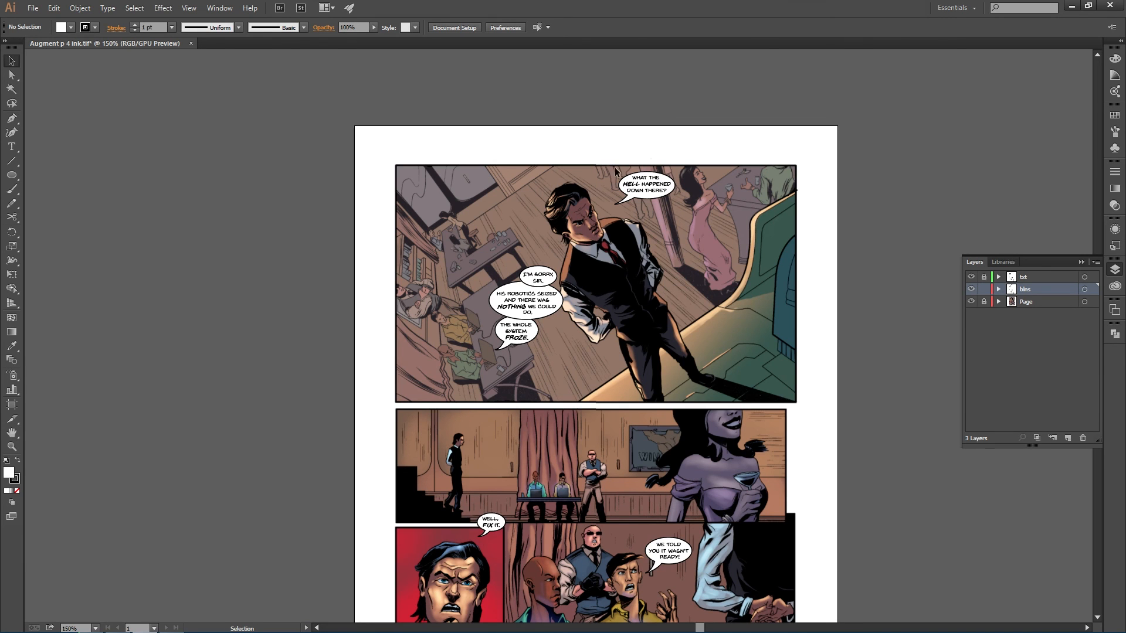
{"action": "scroll", "coordinate": [617, 213], "scroll_direction": "up", "scroll_amount": 2}
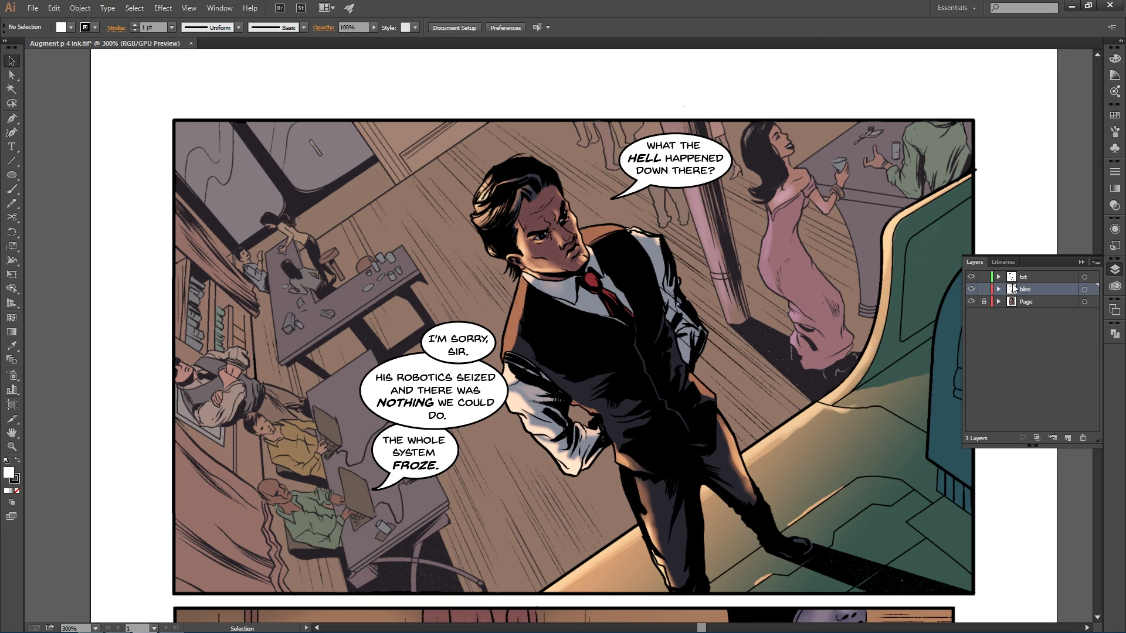
{"action": "left_click", "coordinate": [984, 289]}
{"action": "left_click", "coordinate": [666, 186]}
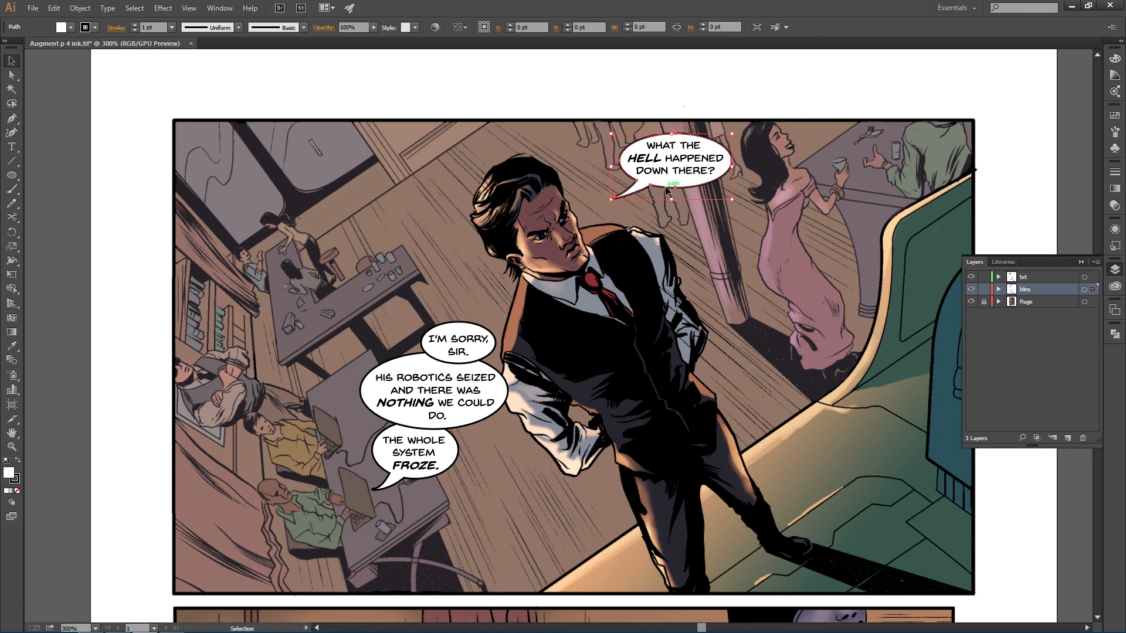
{"action": "key", "text": "Delete"}
{"action": "left_click", "coordinate": [984, 289]}
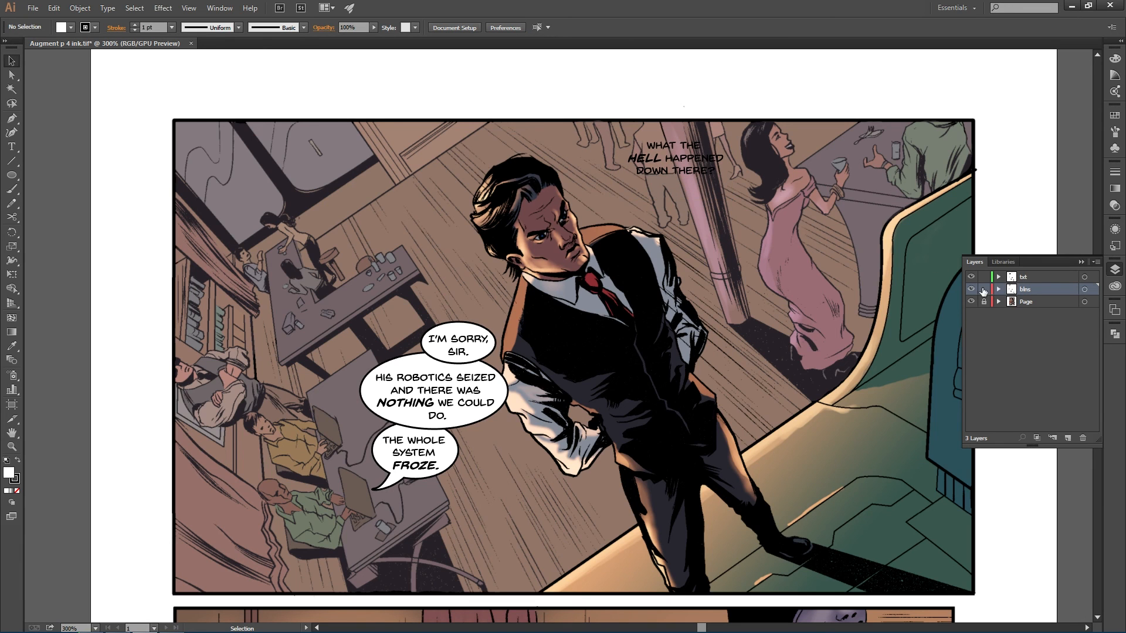
- Unlock the text layer and move the WHAT THE HELL HAPPENED DOWN THERE? text to the upper-left, beside the man's head
{"action": "left_click", "coordinate": [989, 275]}
{"action": "left_click_drag", "start_coordinate": [687, 171], "coordinate": [399, 184]}
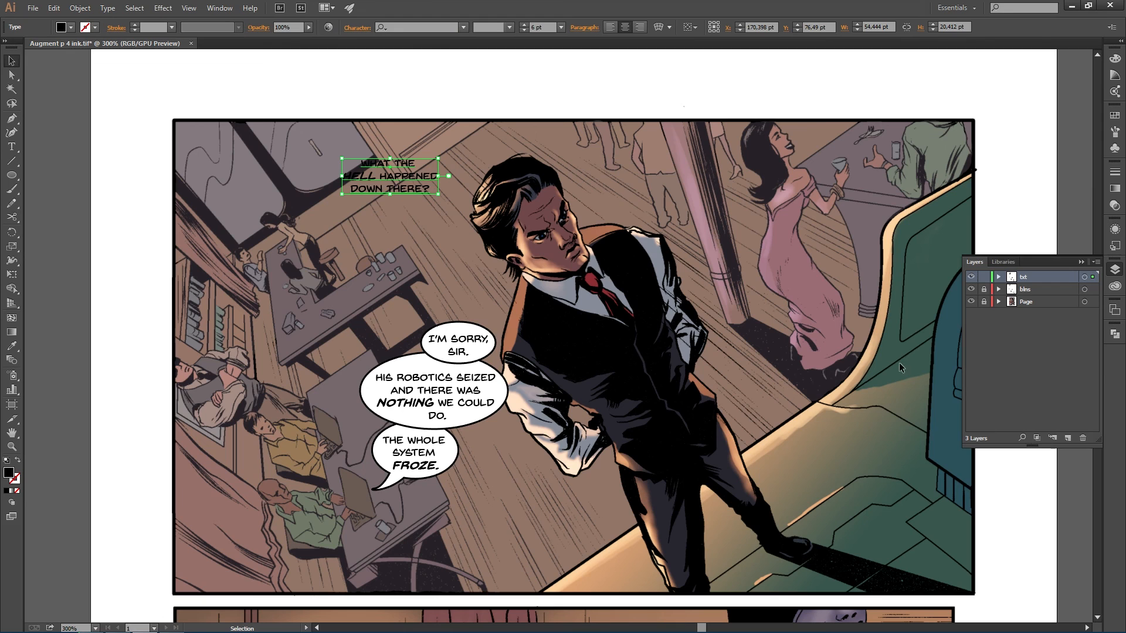
{"action": "left_click", "coordinate": [1027, 289]}
{"action": "left_click", "coordinate": [984, 289]}
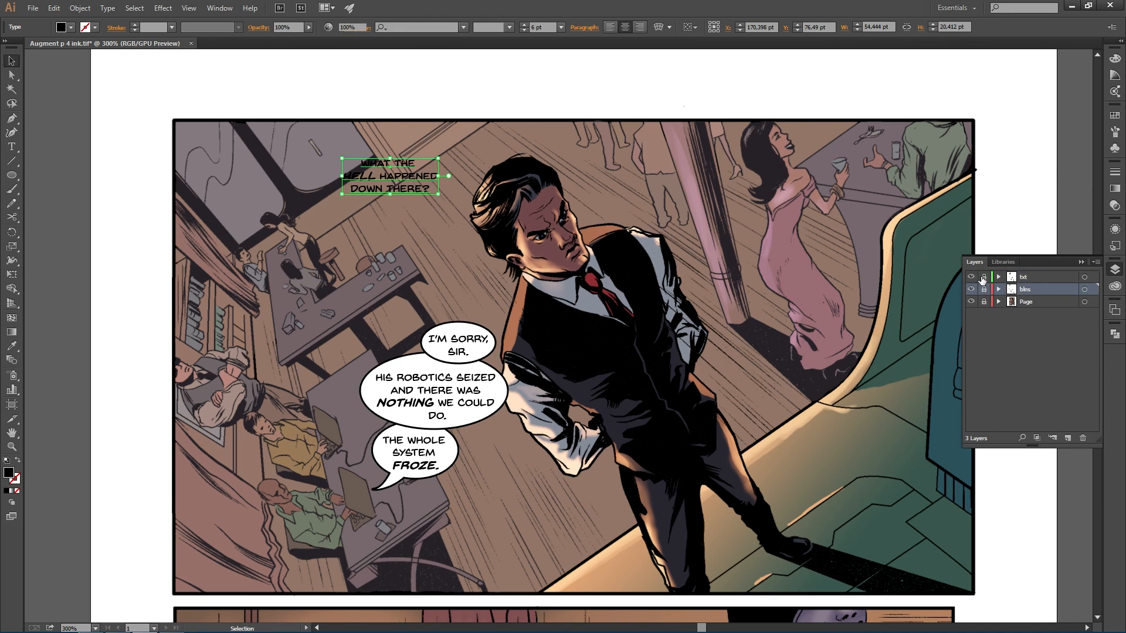
{"action": "left_click", "coordinate": [984, 276]}
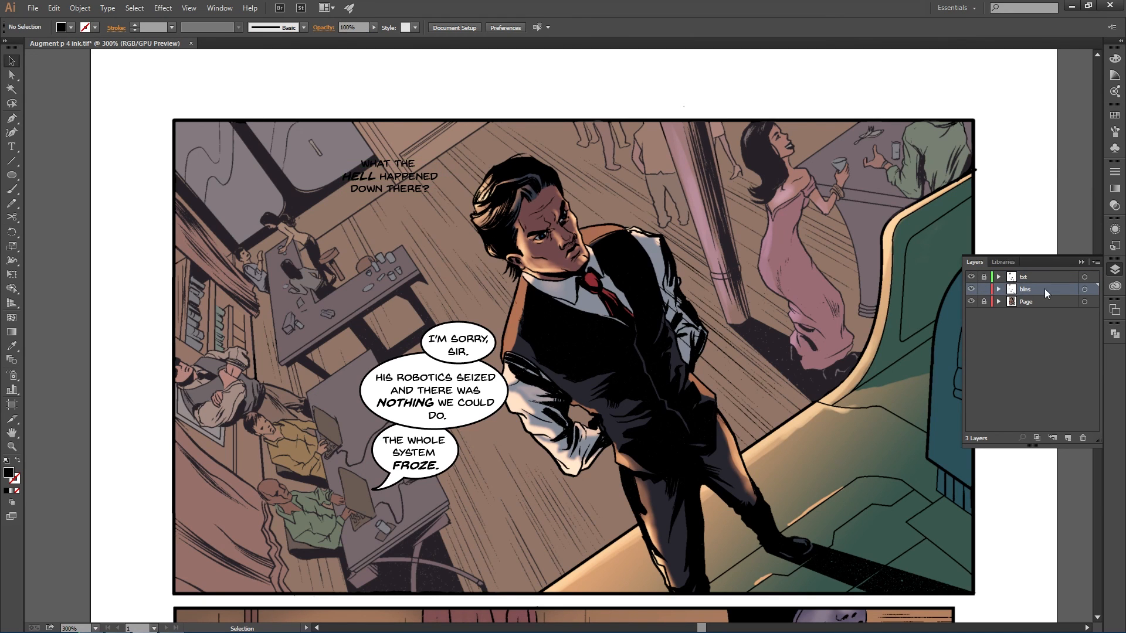
- Duplicate the I'M SORRY, SIR. balloon onto the moved text and enlarge it to about 61 by 30 pt
{"action": "left_click", "coordinate": [484, 355]}
{"action": "key", "text": "ctrl+c"}
{"action": "key", "text": "ctrl+v"}
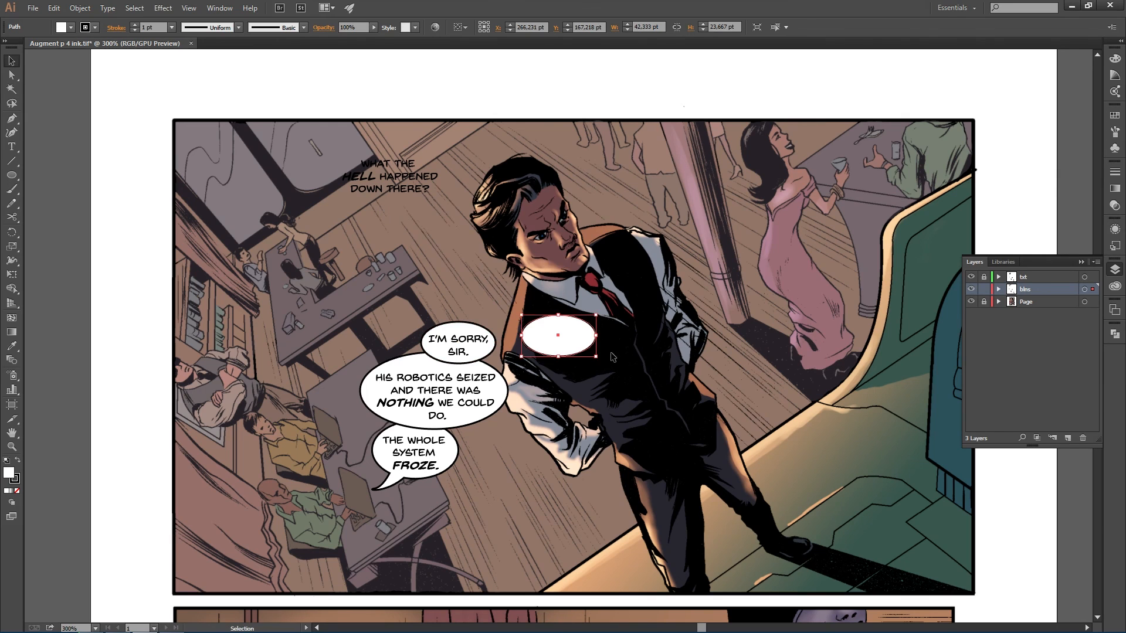
{"action": "left_click_drag", "start_coordinate": [582, 349], "coordinate": [414, 190]}
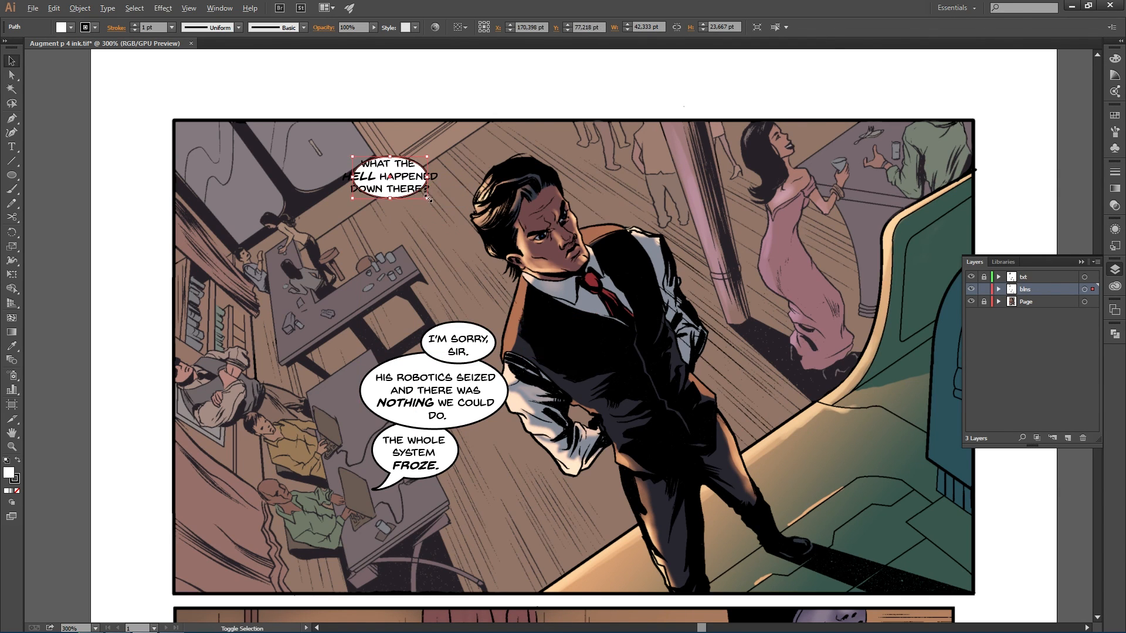
{"action": "left_click_drag", "start_coordinate": [437, 177], "coordinate": [432, 204]}
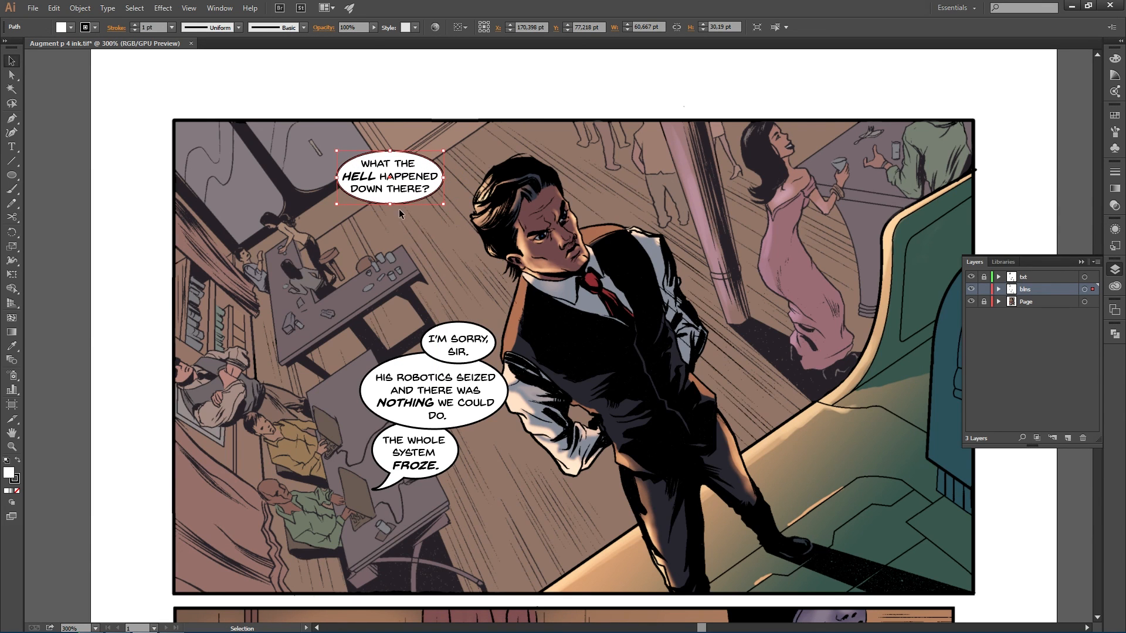
{"action": "key", "text": "p"}
{"action": "left_click_drag", "start_coordinate": [423, 191], "coordinate": [453, 219]}
{"action": "left_click", "coordinate": [466, 223]}
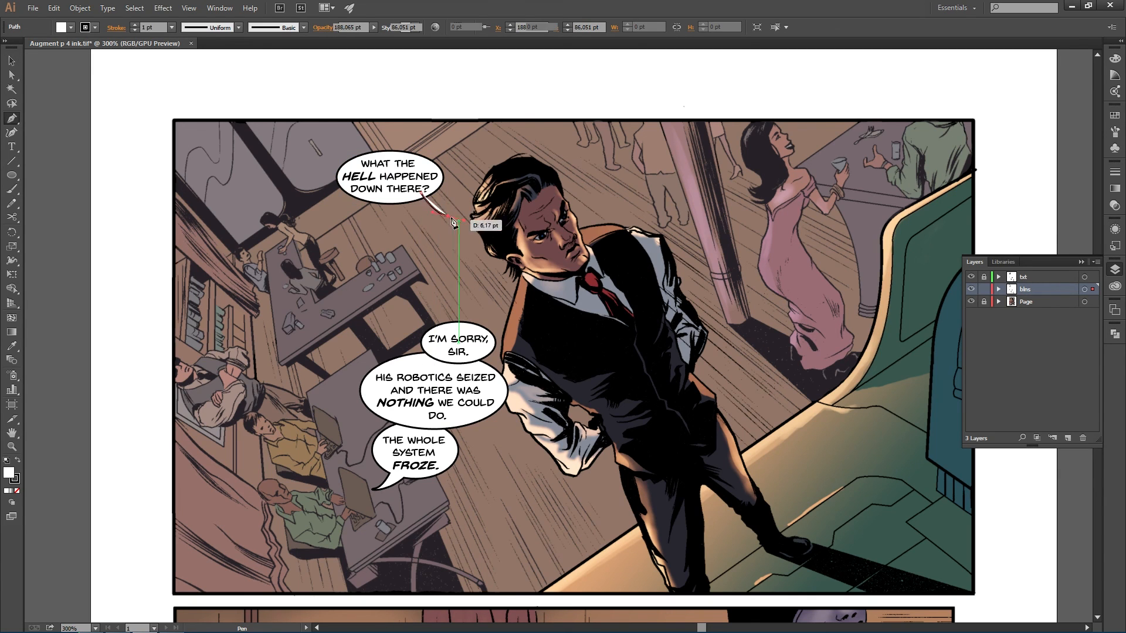
{"action": "left_click", "coordinate": [406, 210]}
{"action": "left_click_drag", "start_coordinate": [413, 177], "coordinate": [408, 174]}
{"action": "left_click", "coordinate": [452, 270], "text": "ctrl"}
{"action": "left_click", "coordinate": [420, 191]}
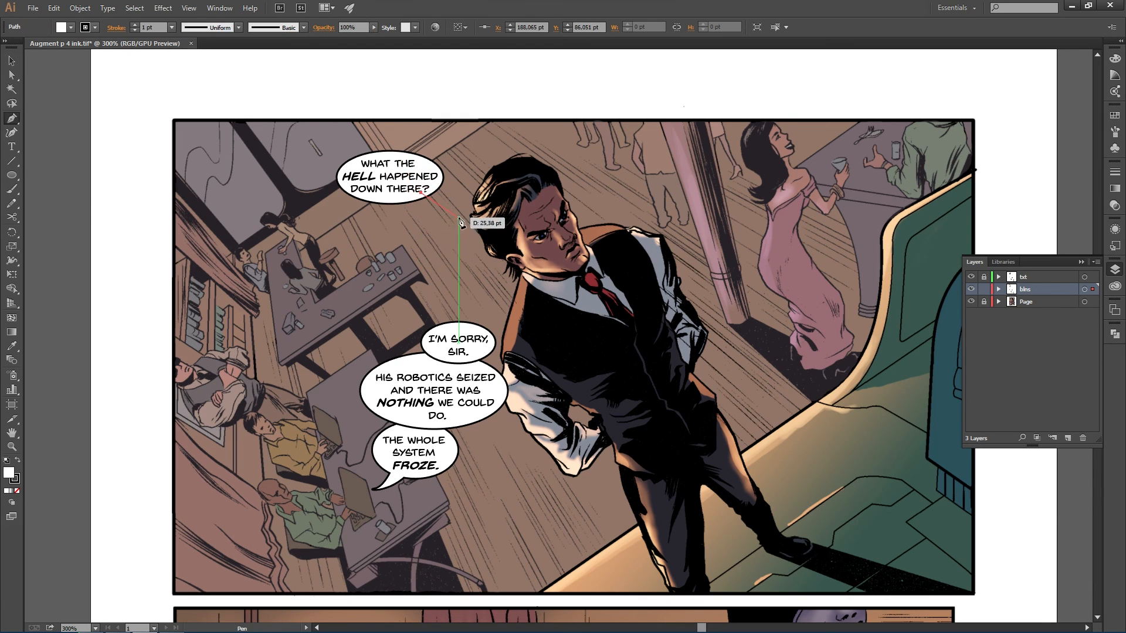
{"action": "left_click_drag", "start_coordinate": [478, 221], "coordinate": [492, 228]}
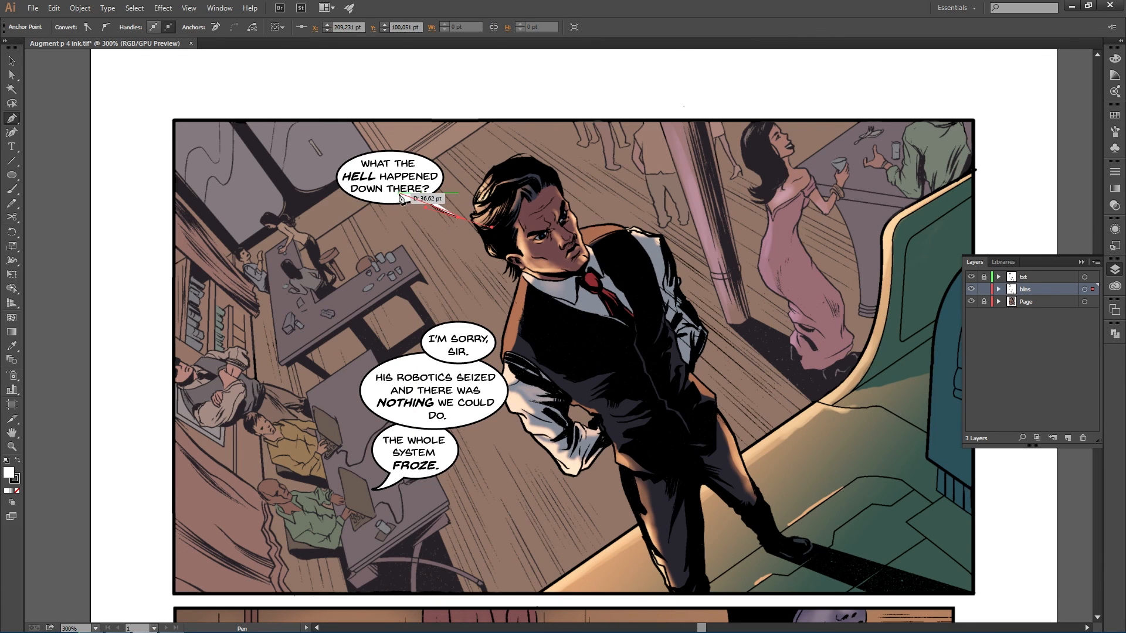
{"action": "left_click", "coordinate": [381, 176]}
{"action": "key", "text": "ctrl+z"}
{"action": "left_click", "coordinate": [413, 211]}
{"action": "key", "text": "ctrl+z"}
{"action": "key", "text": "ctrl+z"}
{"action": "key", "text": "ctrl+z"}
- Draw a pointed tail with the Pen tool from the new balloon toward the man's head
{"action": "left_click", "coordinate": [433, 184]}
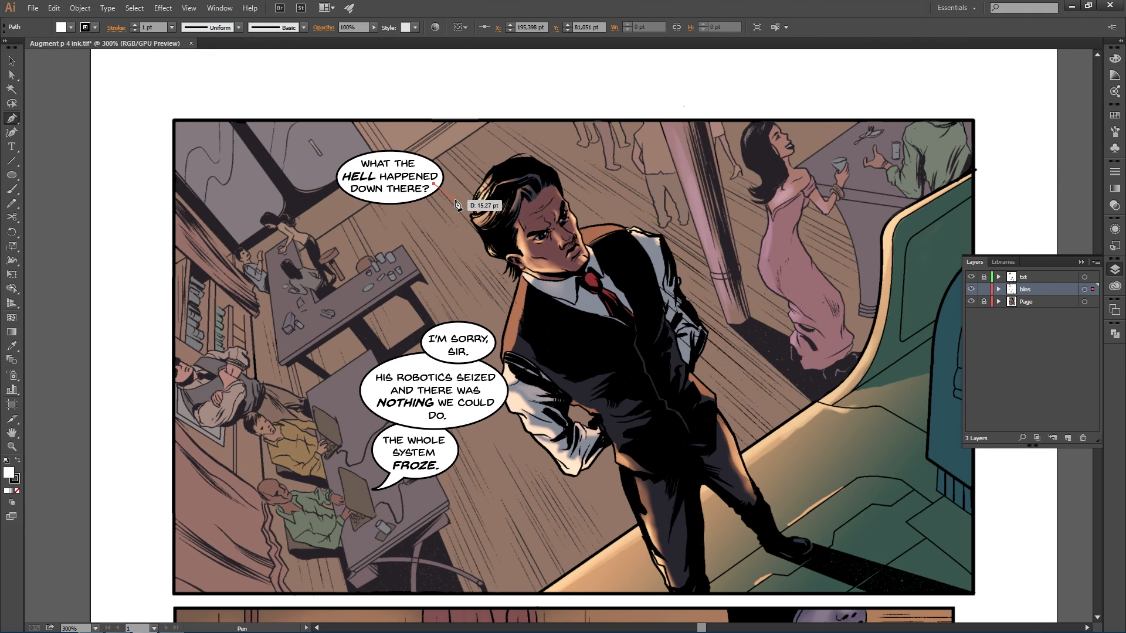
{"action": "left_click_drag", "start_coordinate": [458, 204], "coordinate": [482, 211]}
{"action": "left_click_drag", "start_coordinate": [407, 189], "coordinate": [397, 178]}
{"action": "left_click", "coordinate": [416, 242], "text": "ctrl"}
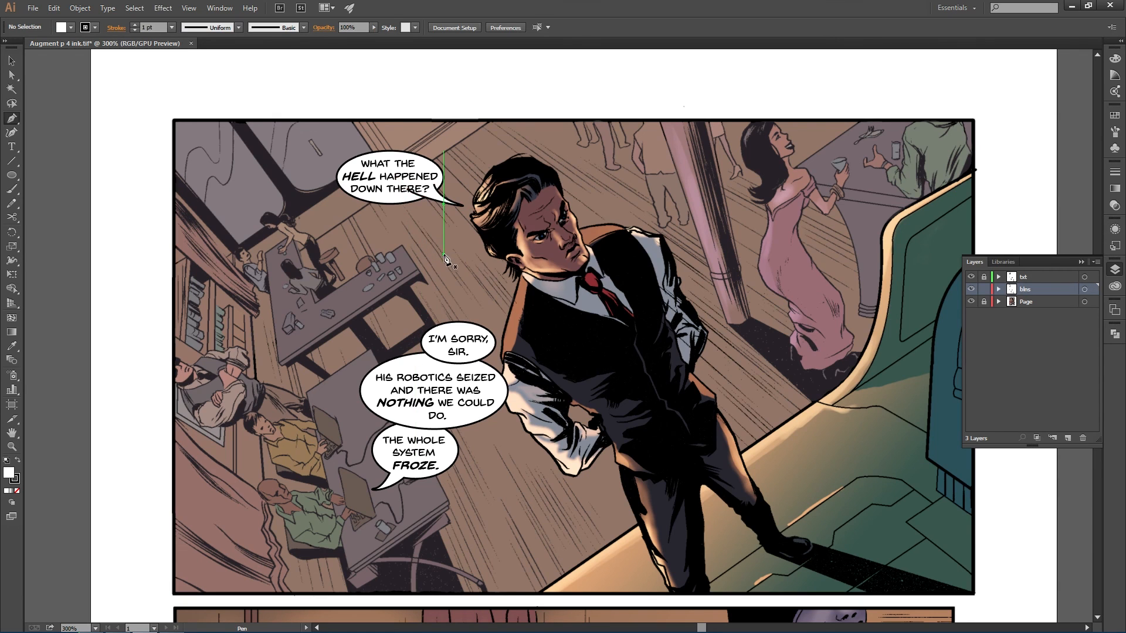
{"action": "key", "text": "v"}
- Select the new balloon and its tail and unite them into one shape with Pathfinder
{"action": "left_click", "coordinate": [433, 196]}
{"action": "left_click", "coordinate": [377, 174], "text": "shift"}
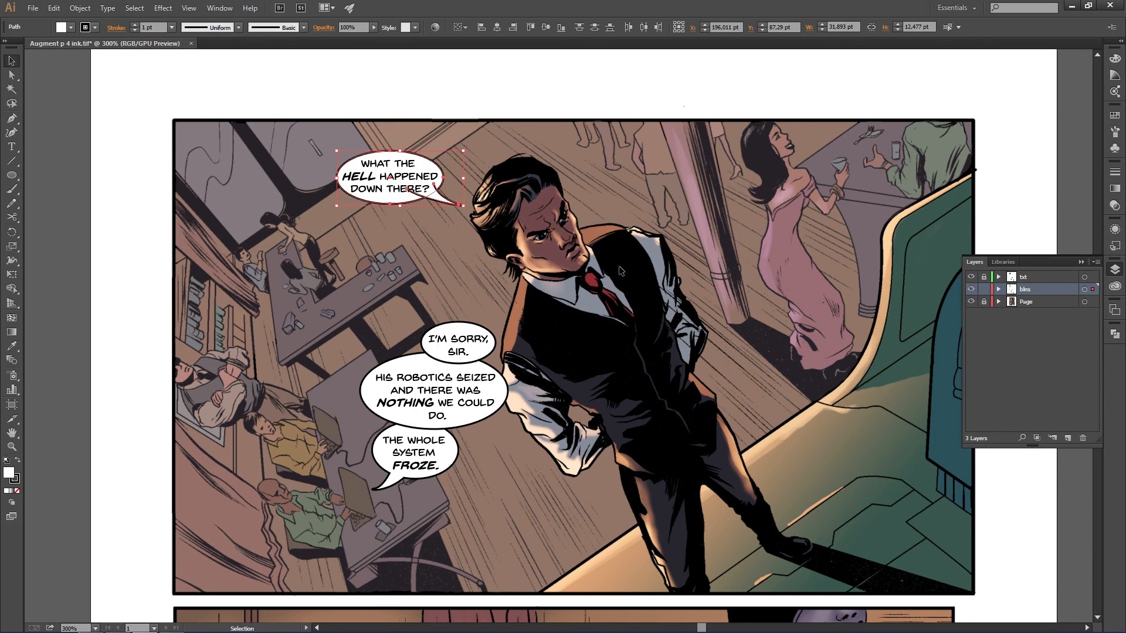
{"action": "left_click", "coordinate": [1114, 334]}
{"action": "left_click", "coordinate": [977, 352]}
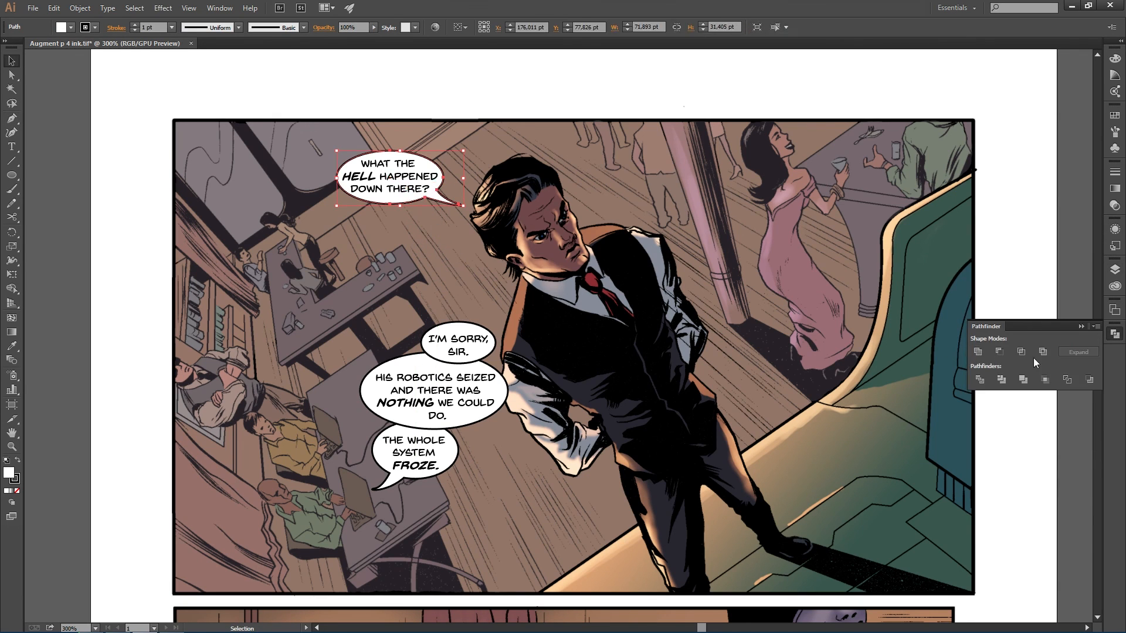
{"action": "left_click", "coordinate": [1117, 337]}
{"action": "left_click", "coordinate": [1115, 270]}
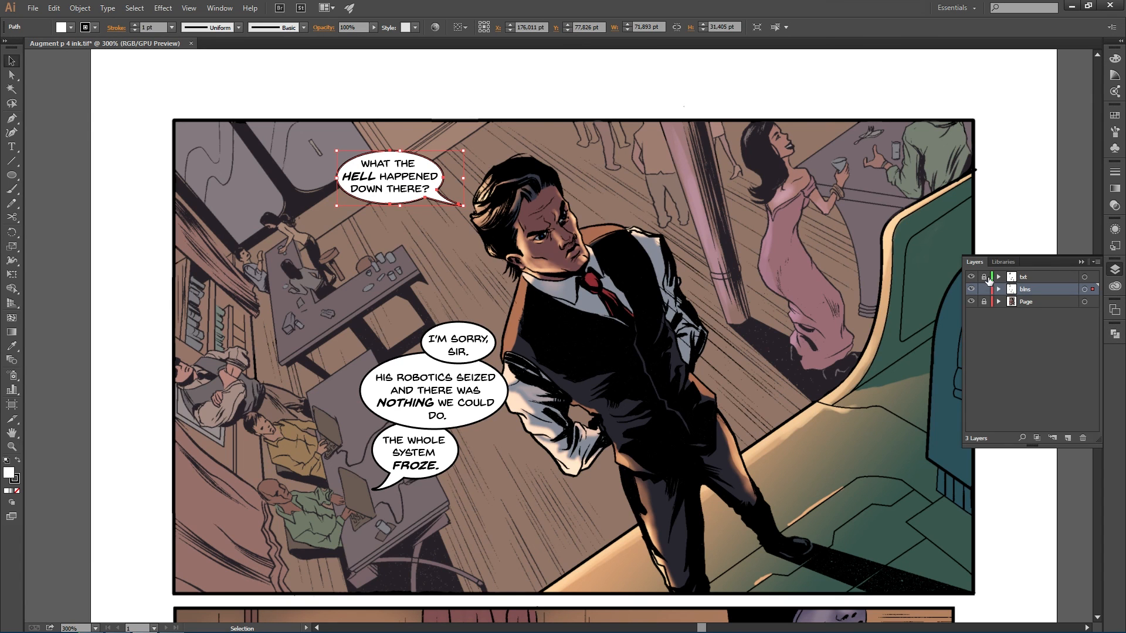
- Select the new balloon together with its text and shift them slightly lower in the panel
{"action": "left_click_drag", "start_coordinate": [375, 151], "coordinate": [403, 203]}
{"action": "key", "text": "ctrl+h"}
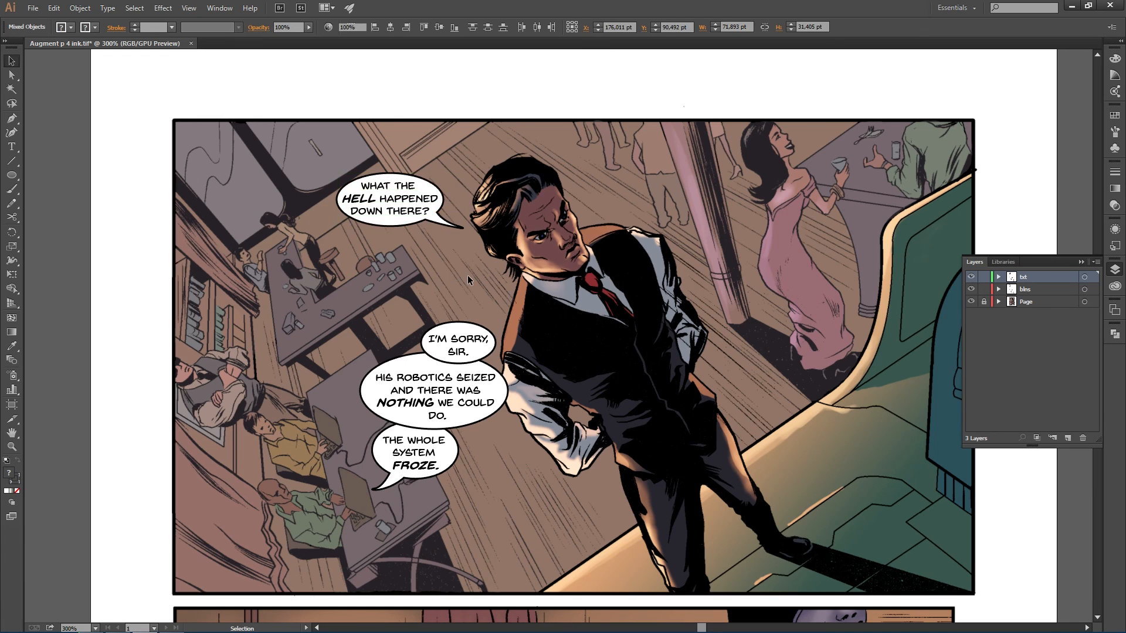
{"action": "left_click", "coordinate": [466, 276]}
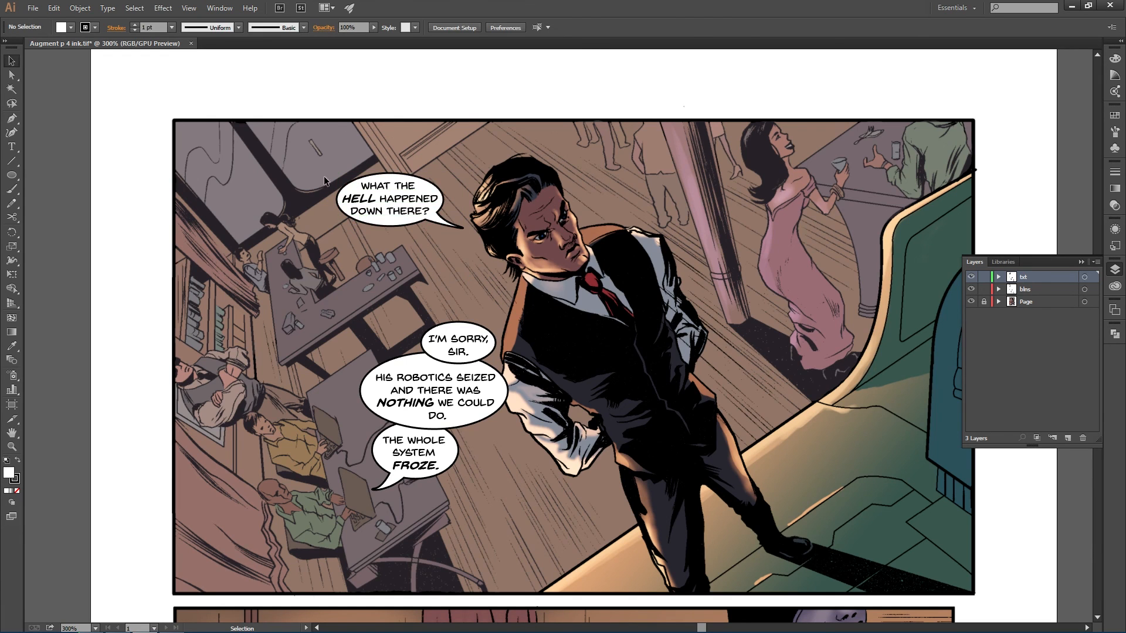
{"action": "left_click_drag", "start_coordinate": [323, 176], "coordinate": [408, 214]}
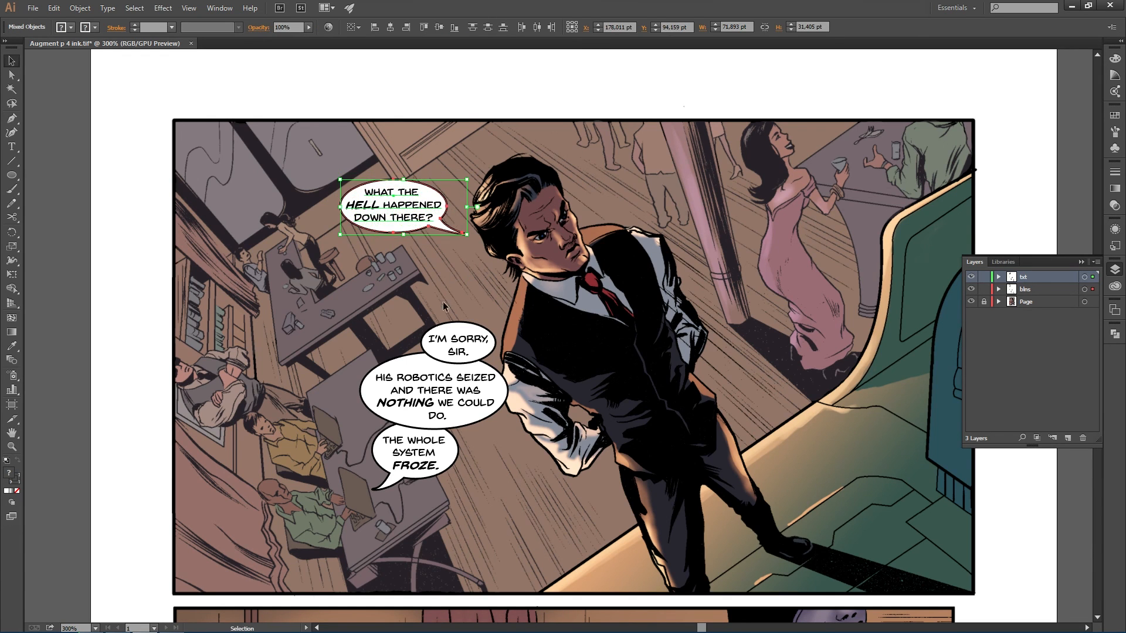
{"action": "left_click", "coordinate": [490, 273]}
- Zoom out to review the whole lettered page
{"action": "key", "text": "alt"}
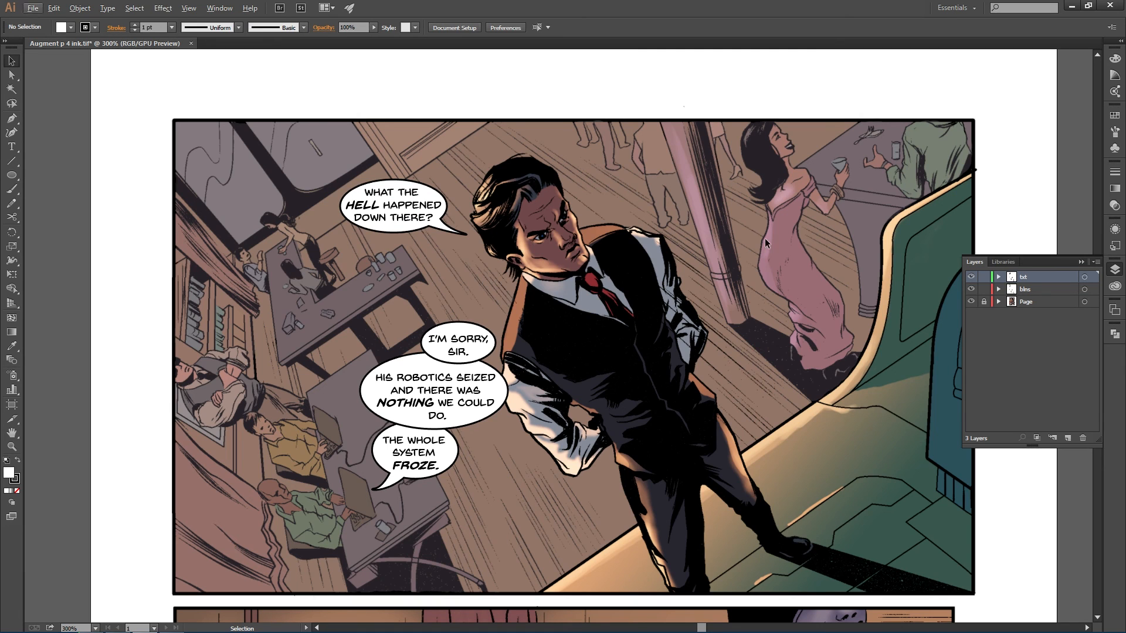
{"action": "key", "text": "alt"}
{"action": "scroll", "coordinate": [380, 298], "scroll_direction": "up", "scroll_amount": 1}
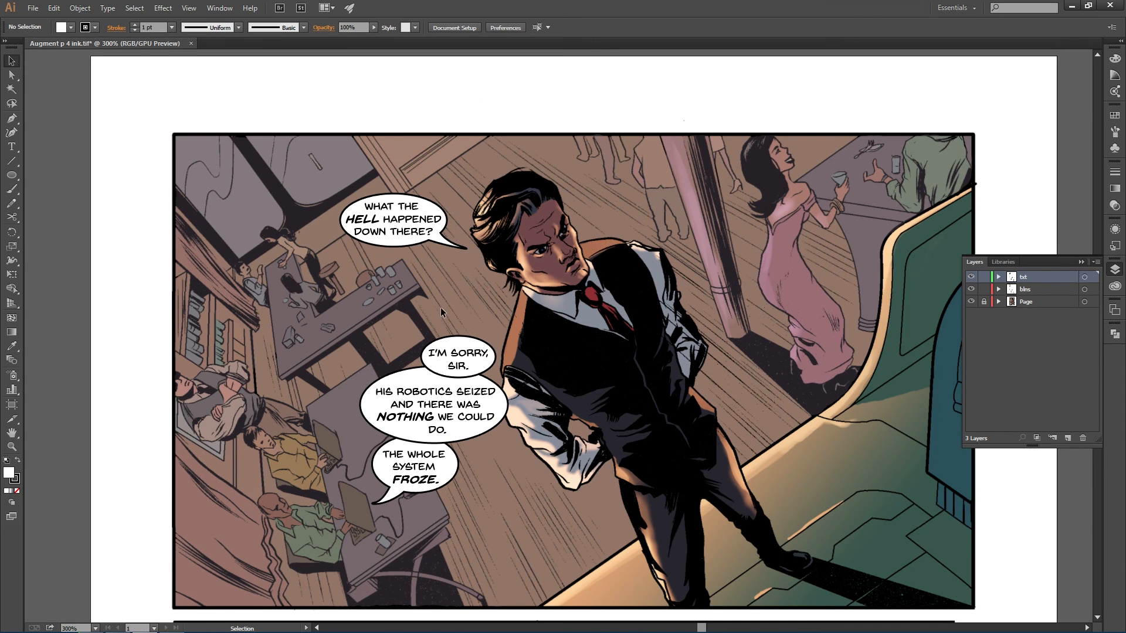
{"action": "scroll", "coordinate": [442, 301], "scroll_direction": "down", "scroll_amount": 3}
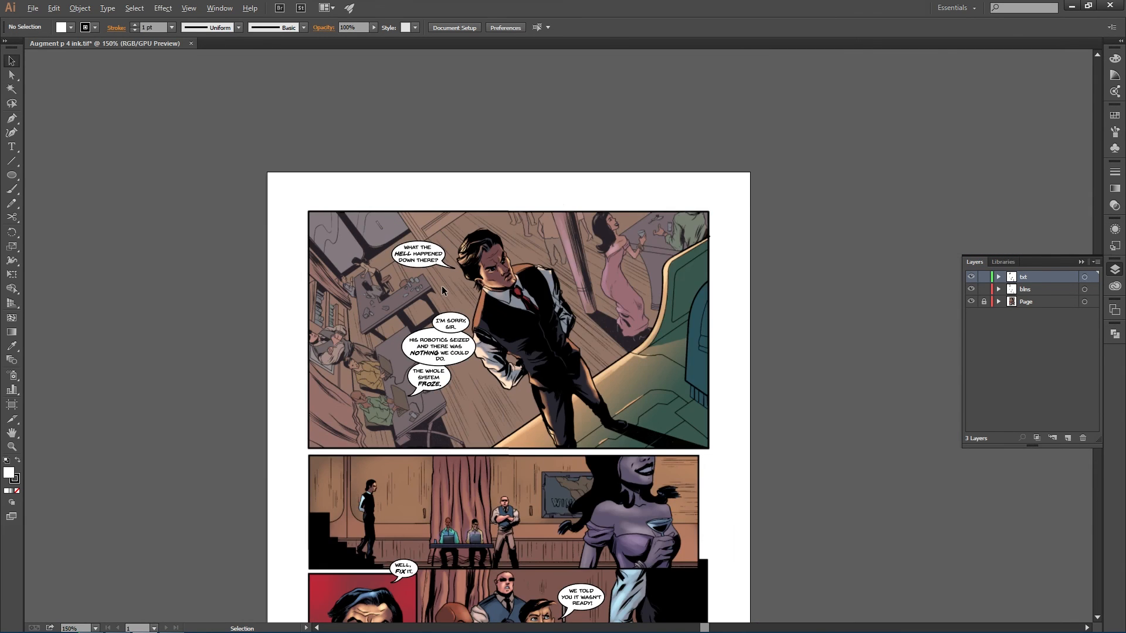
{"action": "left_click_drag", "start_coordinate": [547, 376], "coordinate": [624, 267]}
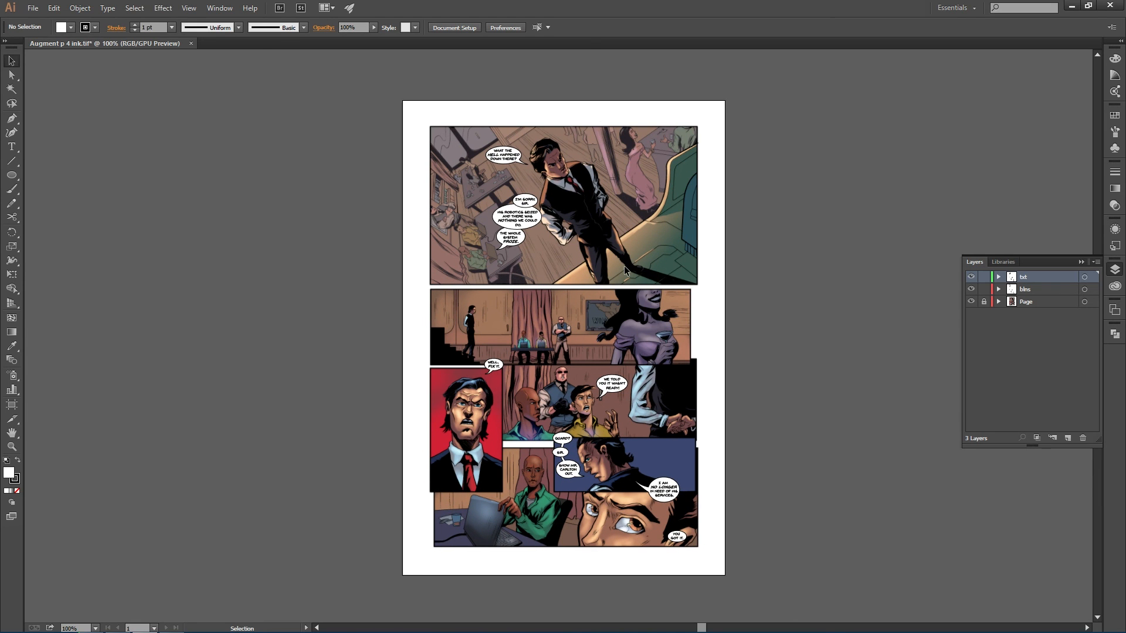
{"action": "left_click", "coordinate": [1119, 272]}
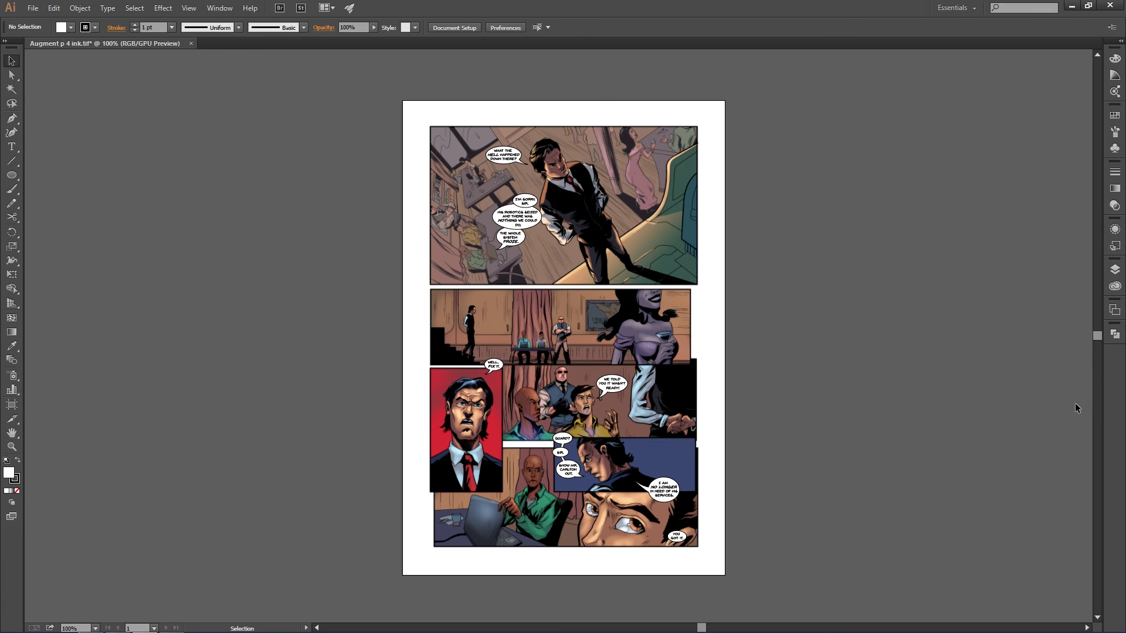